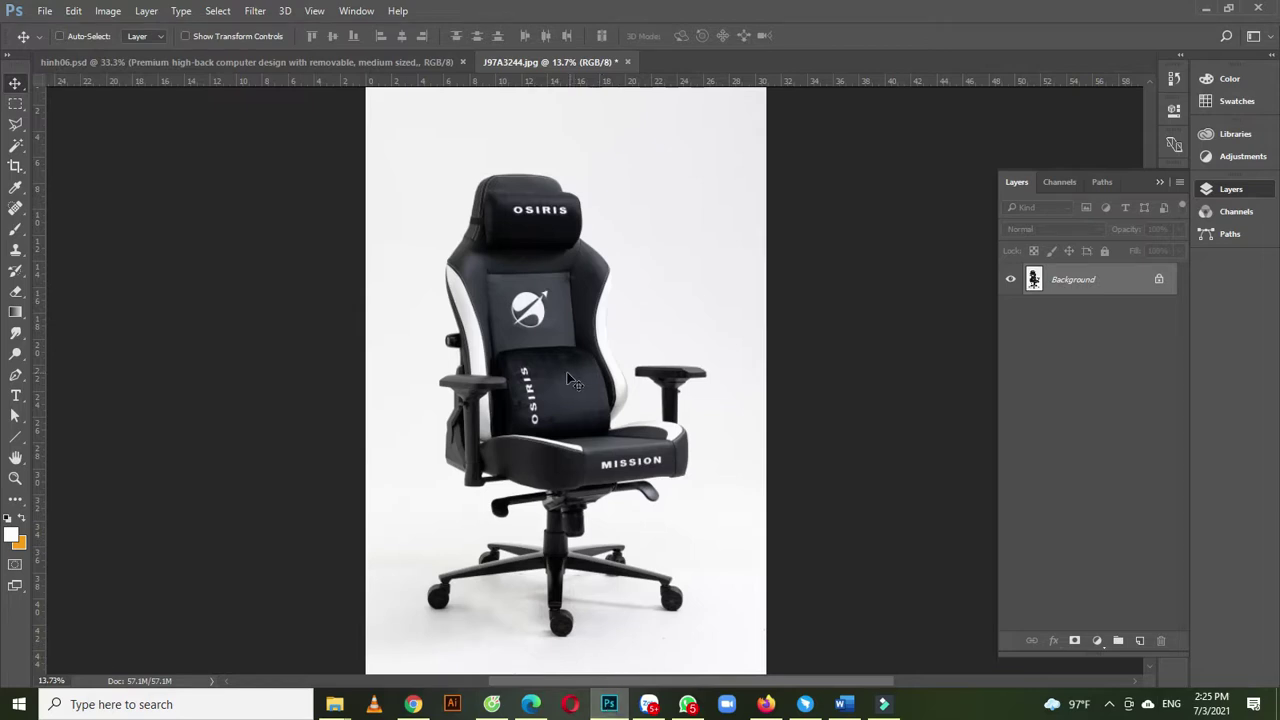
click(15, 375)
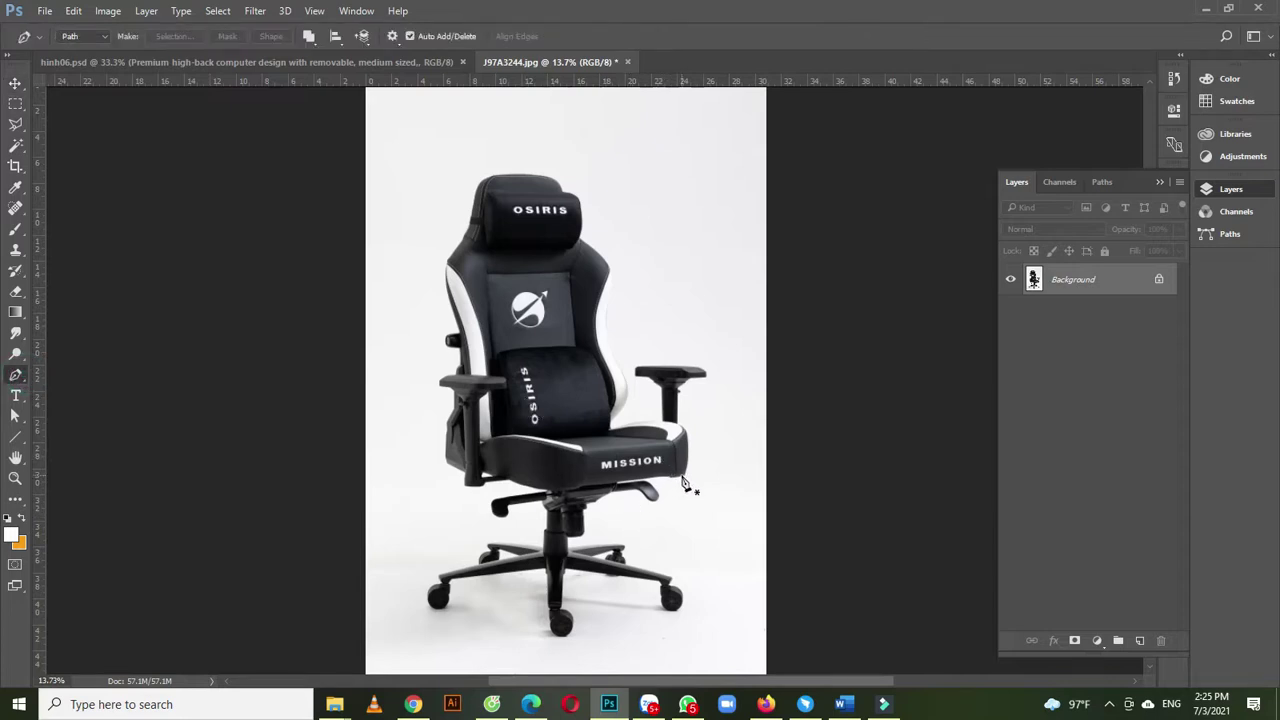
click(548, 492)
click(503, 480)
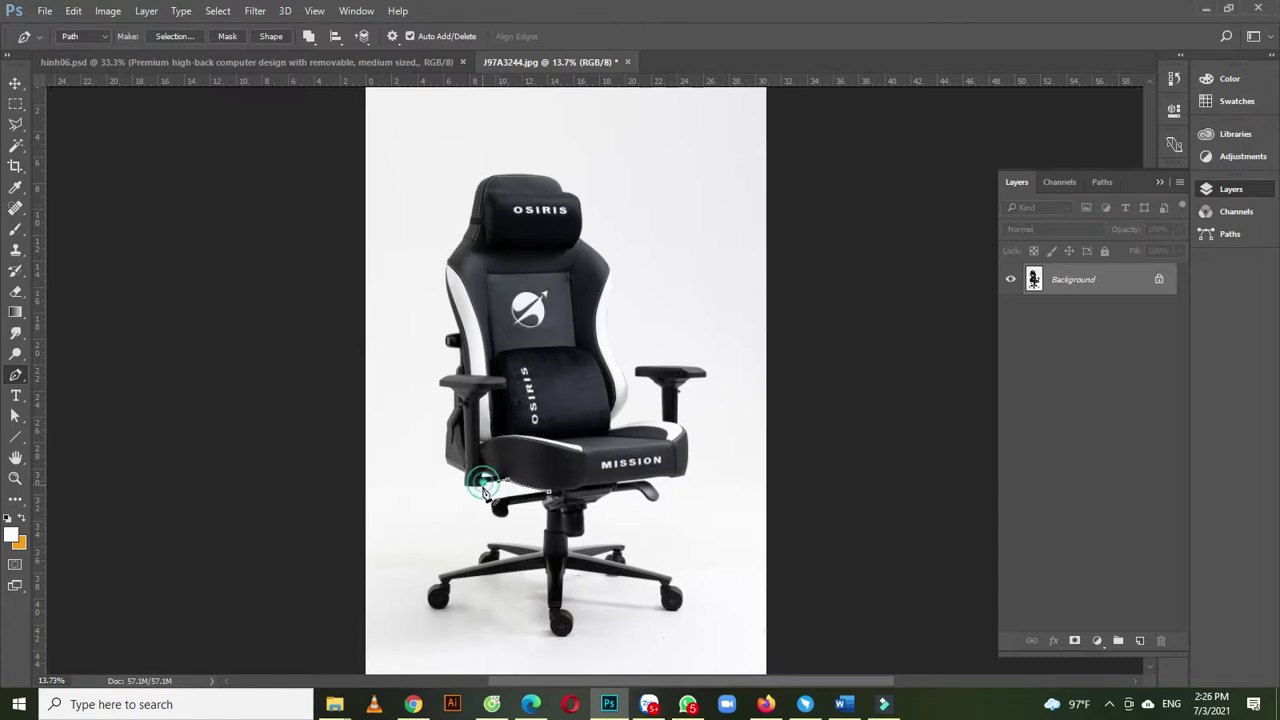
click(470, 483)
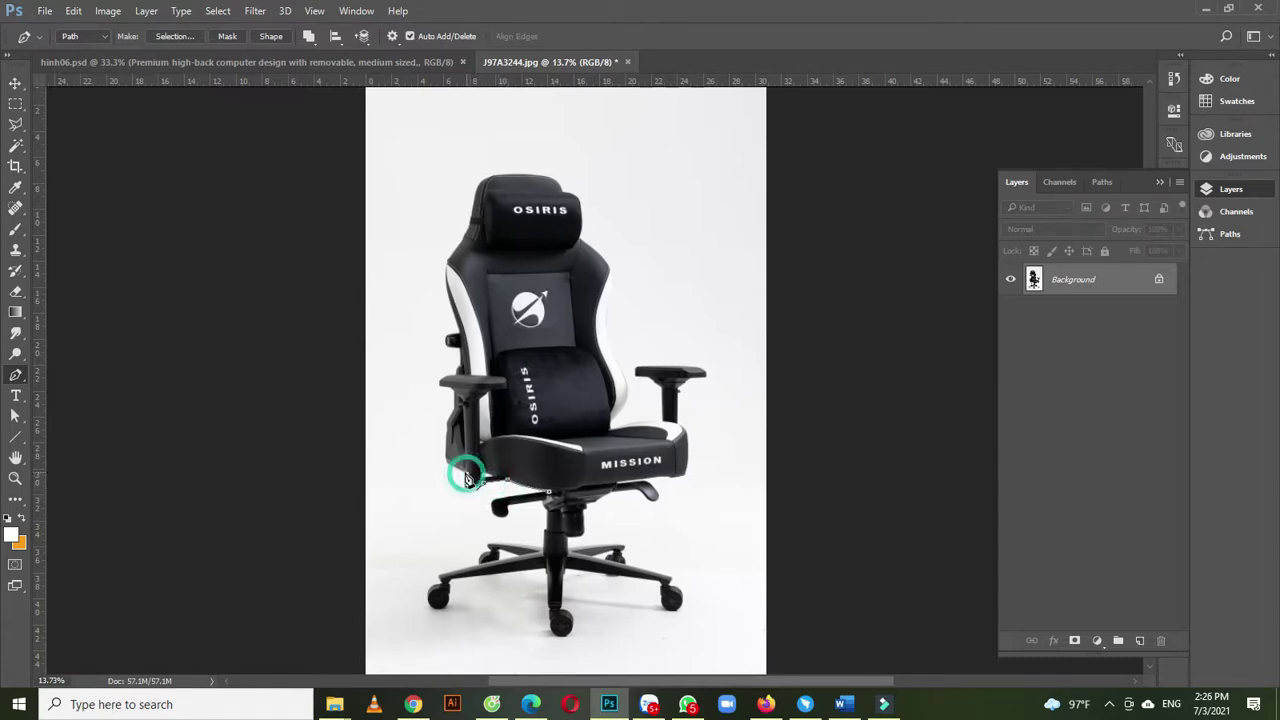
click(447, 461)
click(446, 420)
click(452, 380)
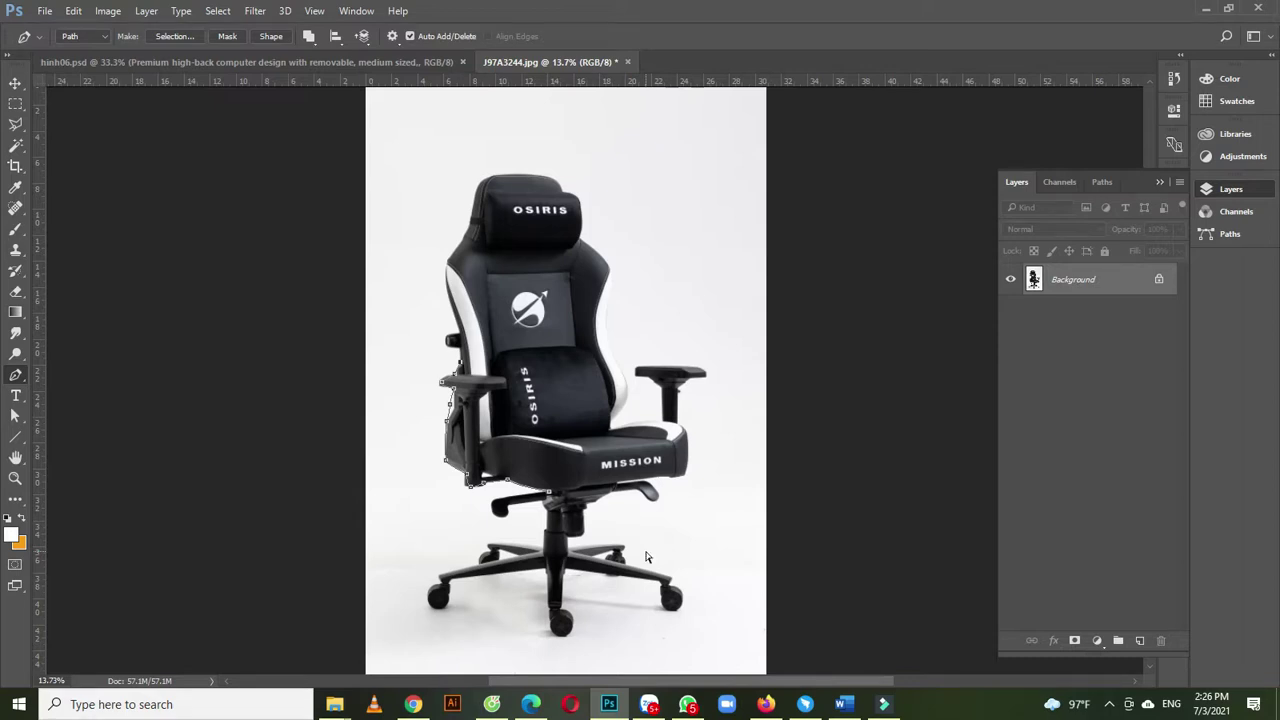
key(Delete)
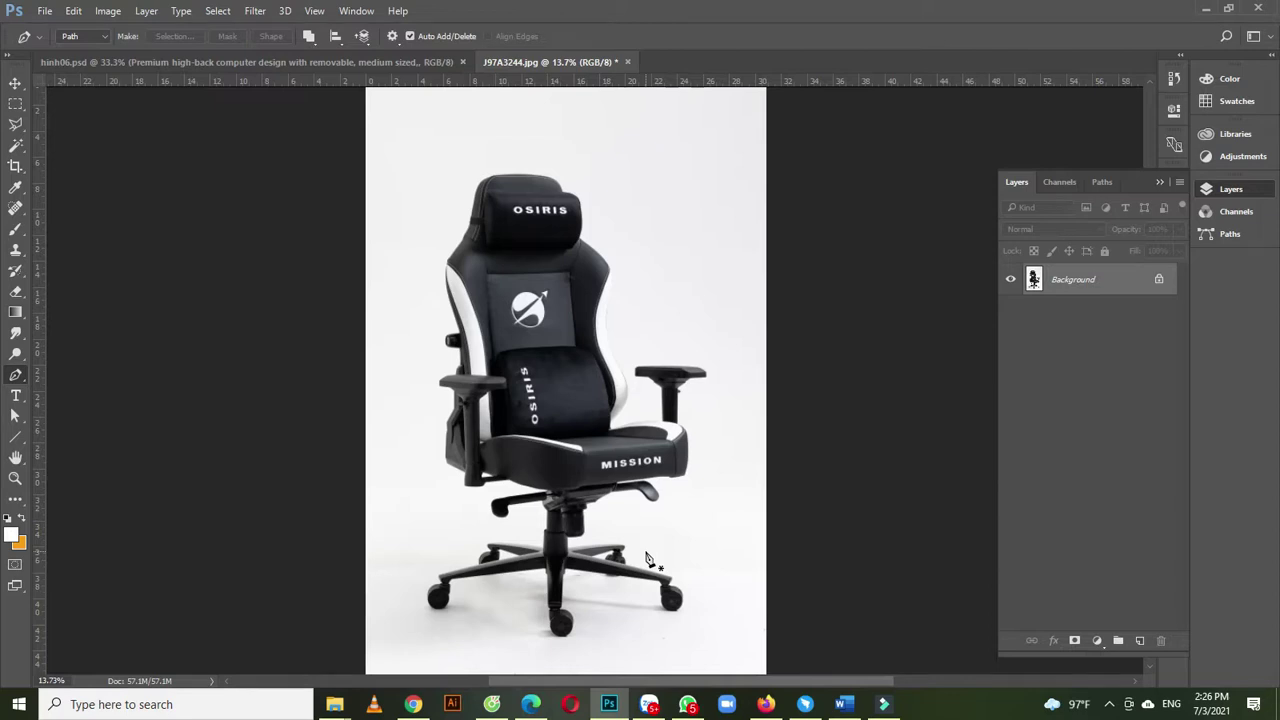
- Try selecting the light studio background around the chair with the Magic Wand at tolerance 50
click(15, 146)
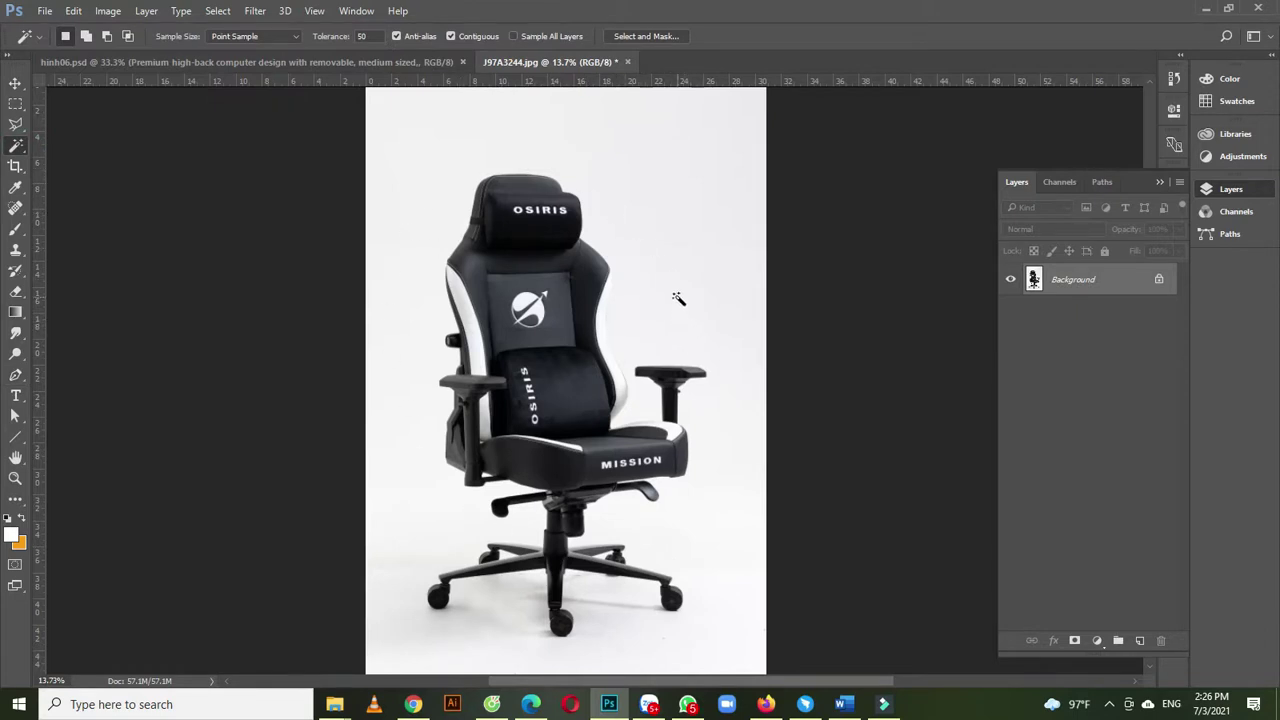
right_click(20, 148)
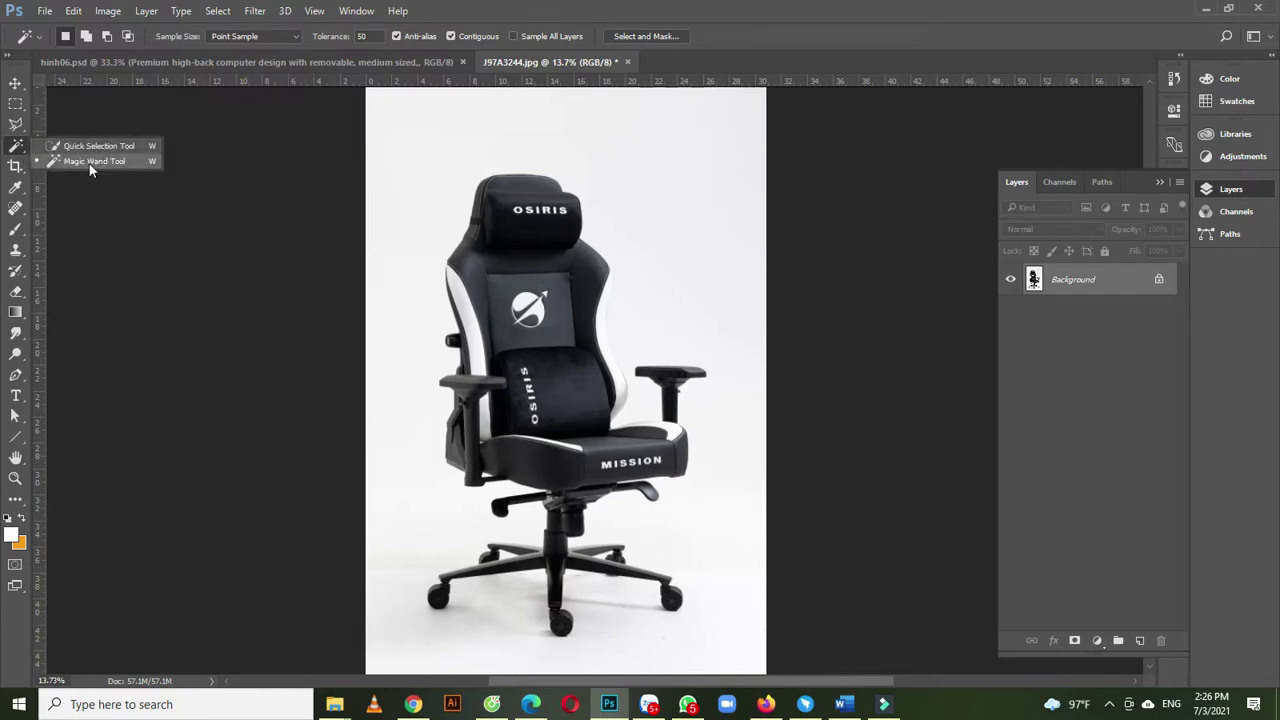
click(422, 195)
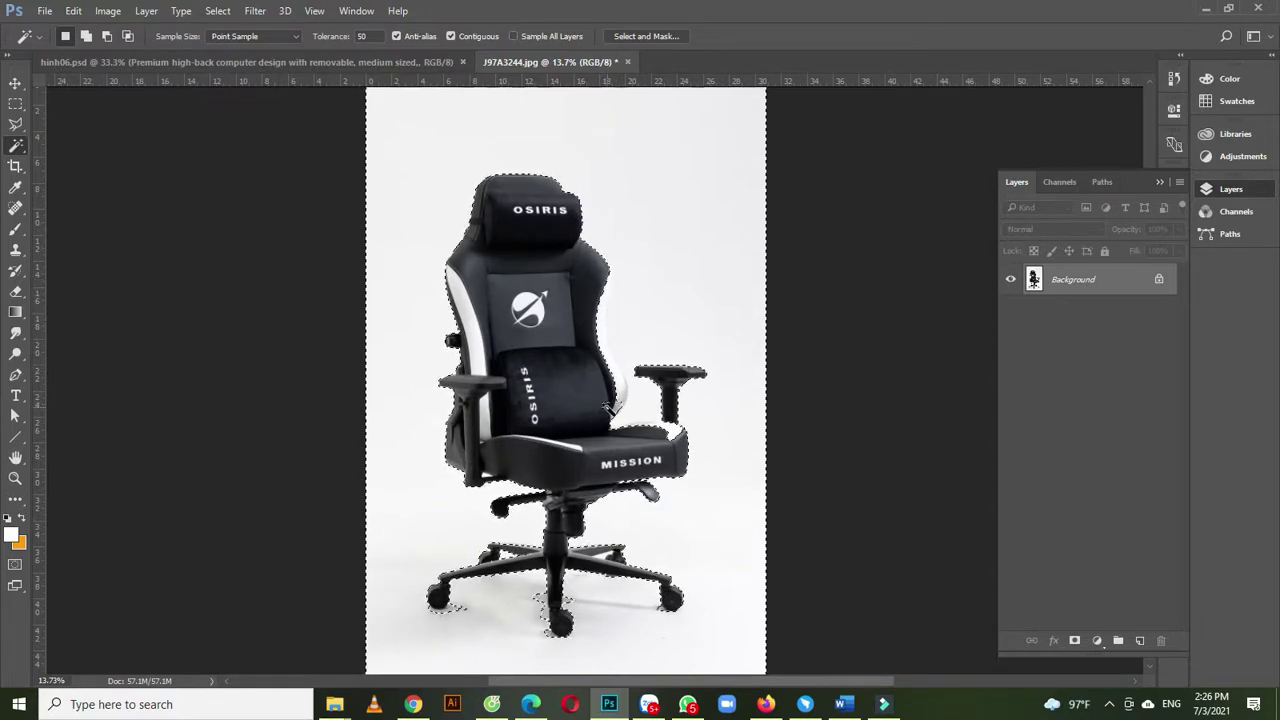
key(ctrl+d)
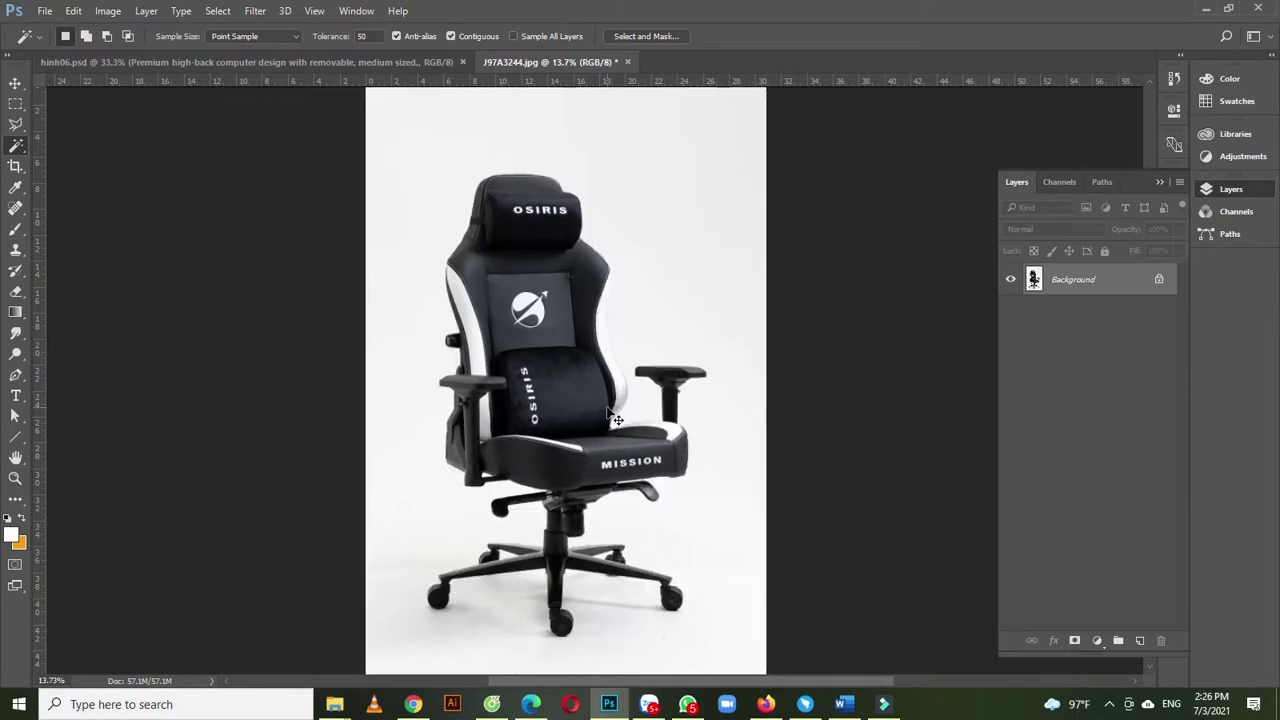
click(15, 375)
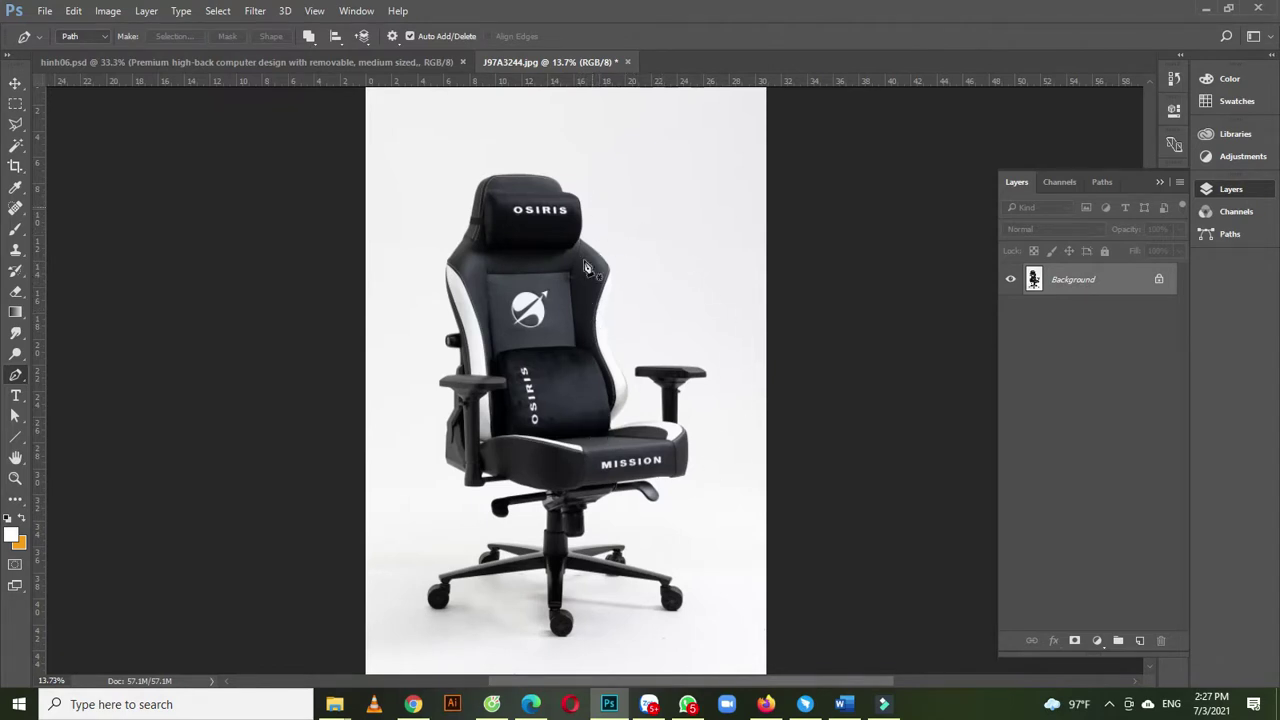
click(16, 146)
right_click(16, 146)
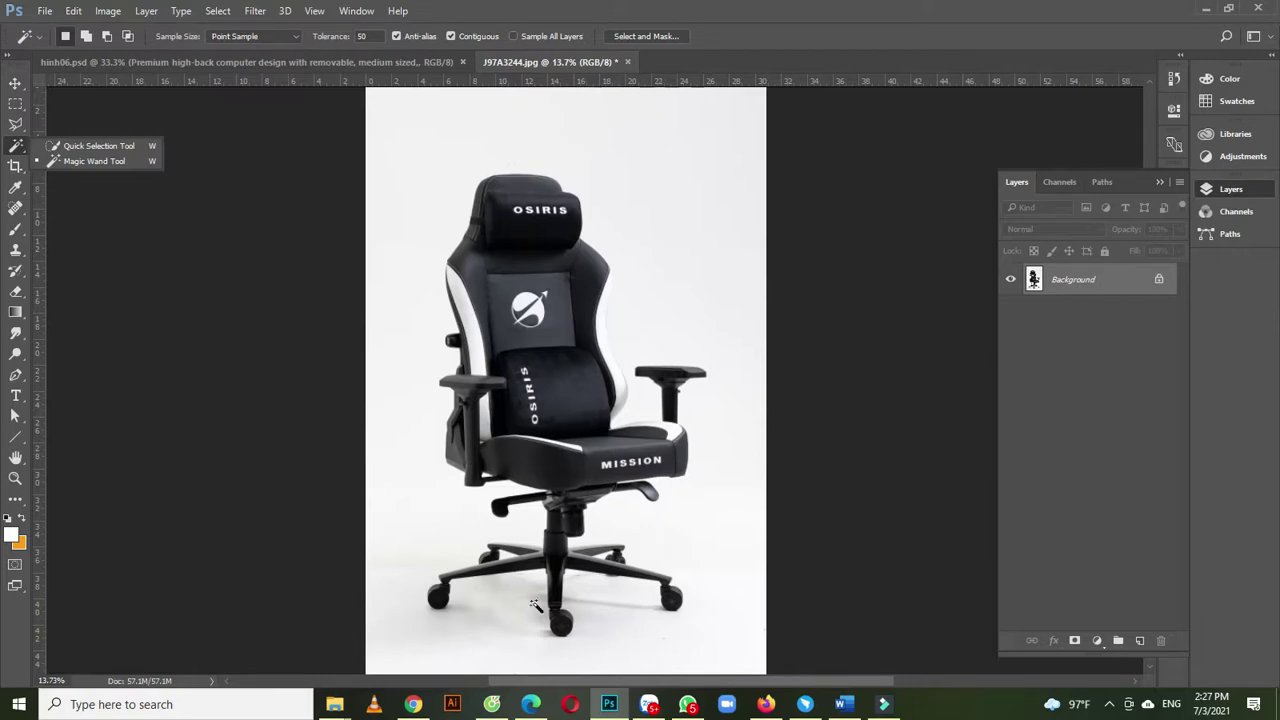
click(532, 14)
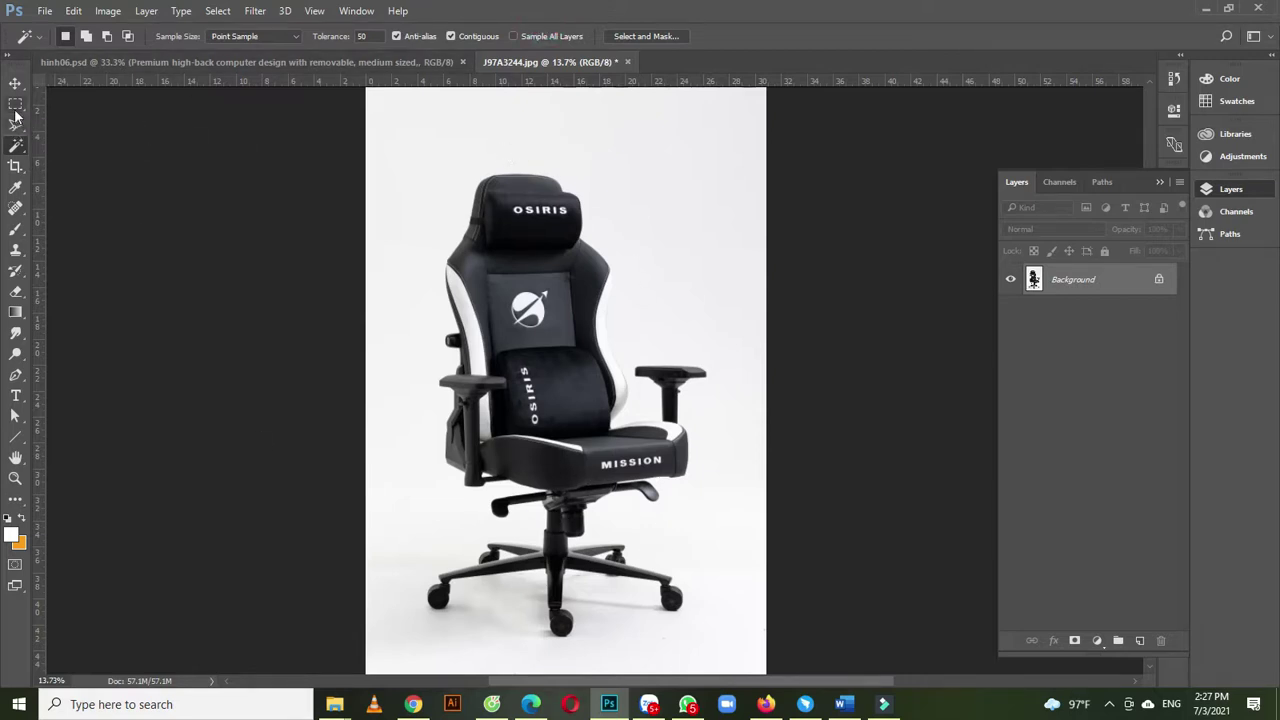
- Select a rectangular area around the backrest's right edge and the right armrest and copy it to a new layer
click(15, 104)
drag(585, 212, 711, 446)
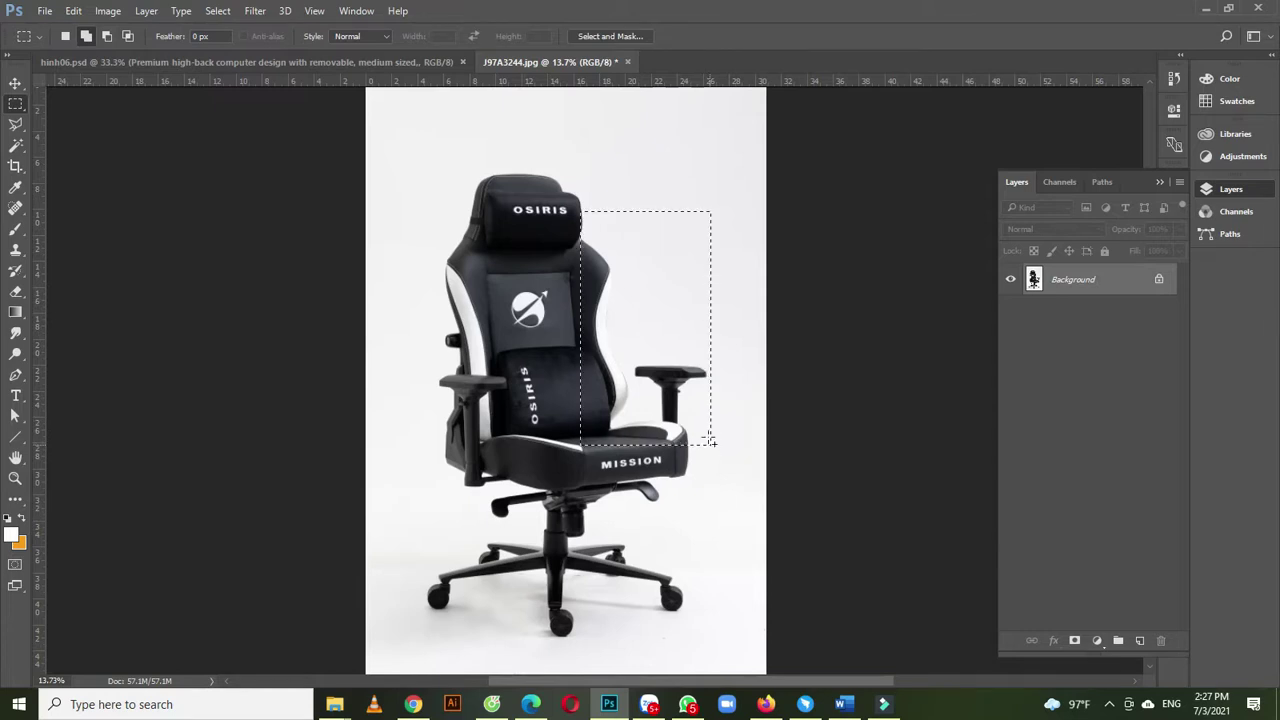
click(597, 249)
drag(594, 250, 741, 446)
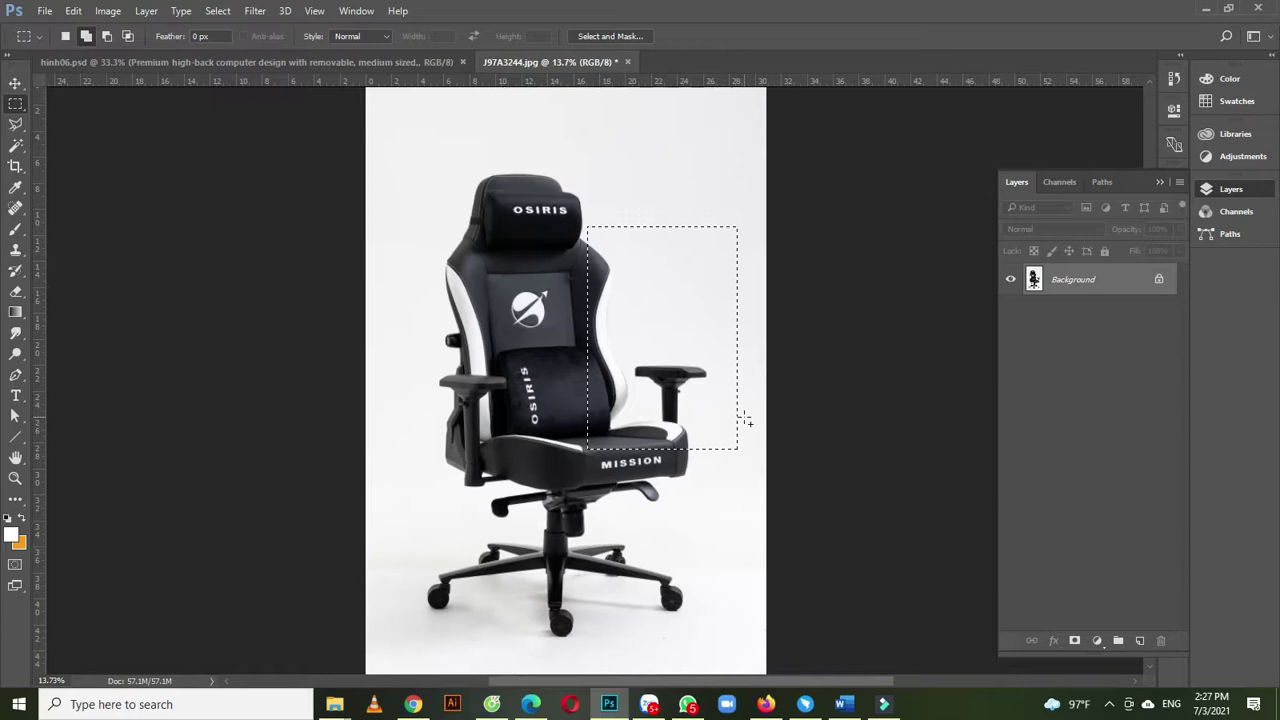
key(ctrl+j)
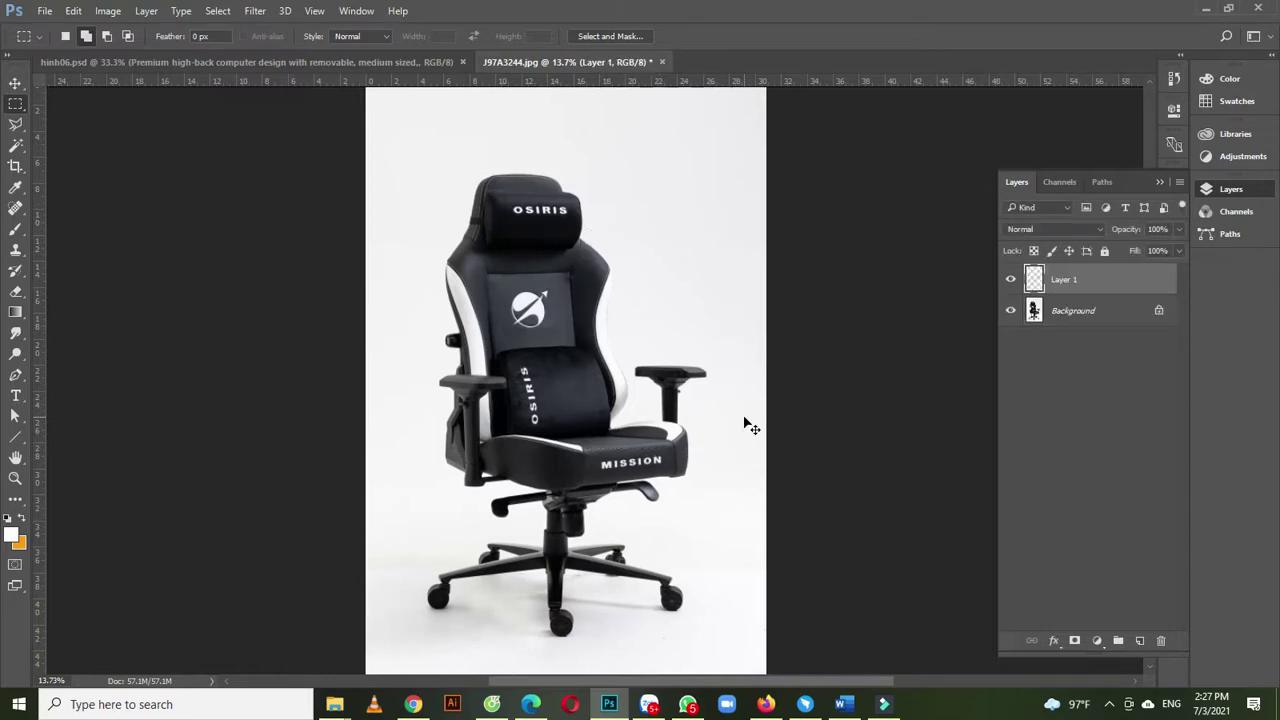
- Hide the Background layer so only the copied piece of the chair is shown
click(1011, 311)
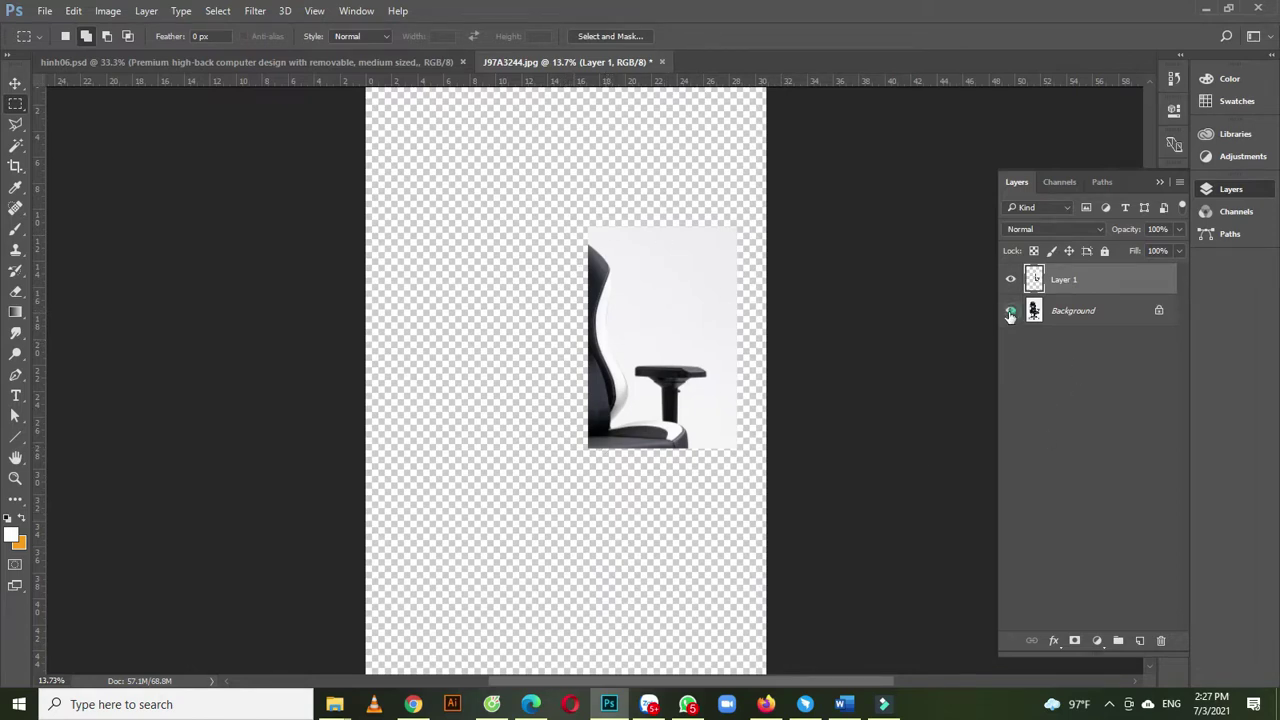
click(1011, 311)
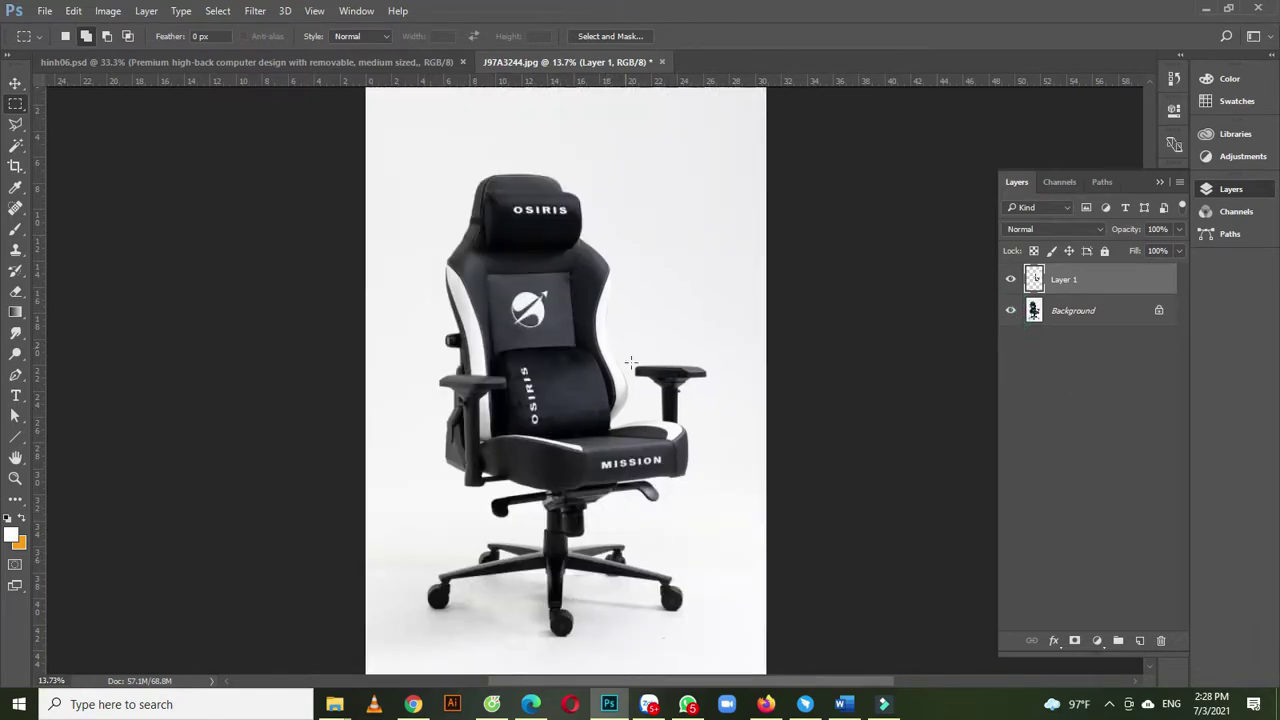
click(1011, 311)
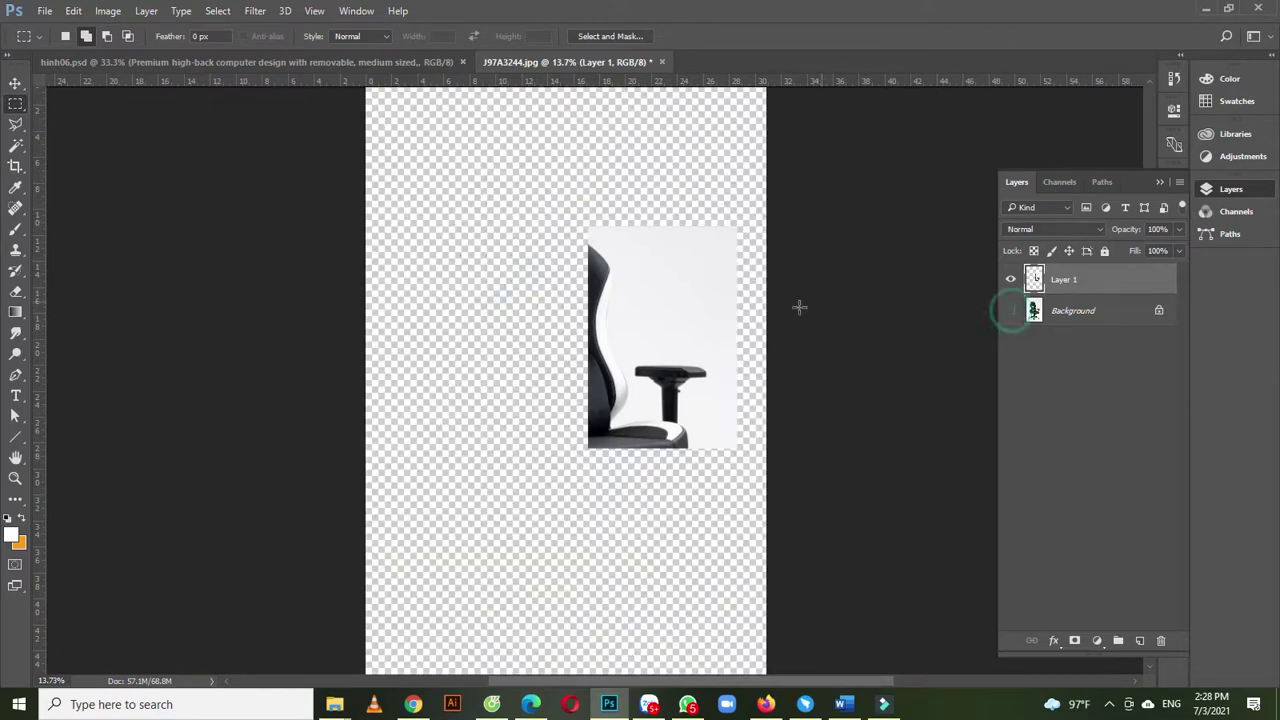
- Trace the outer edge of the white backrest trim with a Pen path, from the shoulder down to the seat
click(649, 277)
click(637, 298)
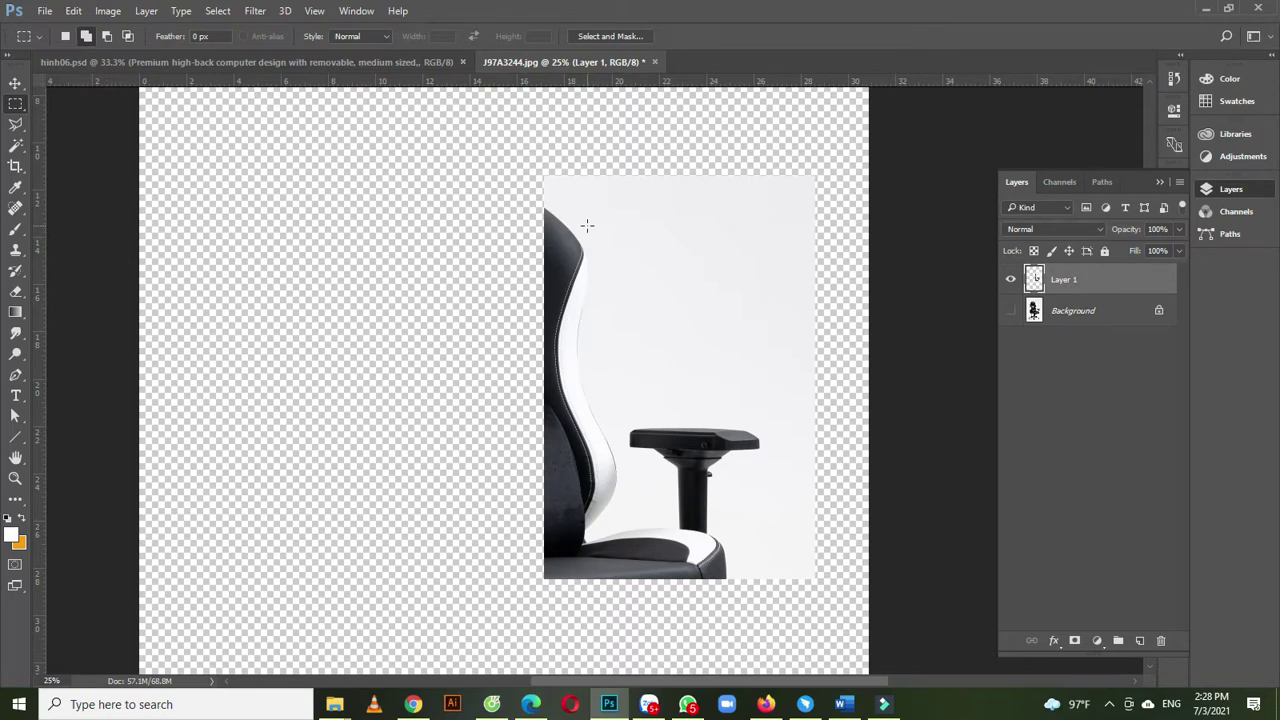
key(p)
click(544, 209)
drag(587, 257, 577, 341)
drag(586, 396, 603, 436)
drag(619, 487, 576, 546)
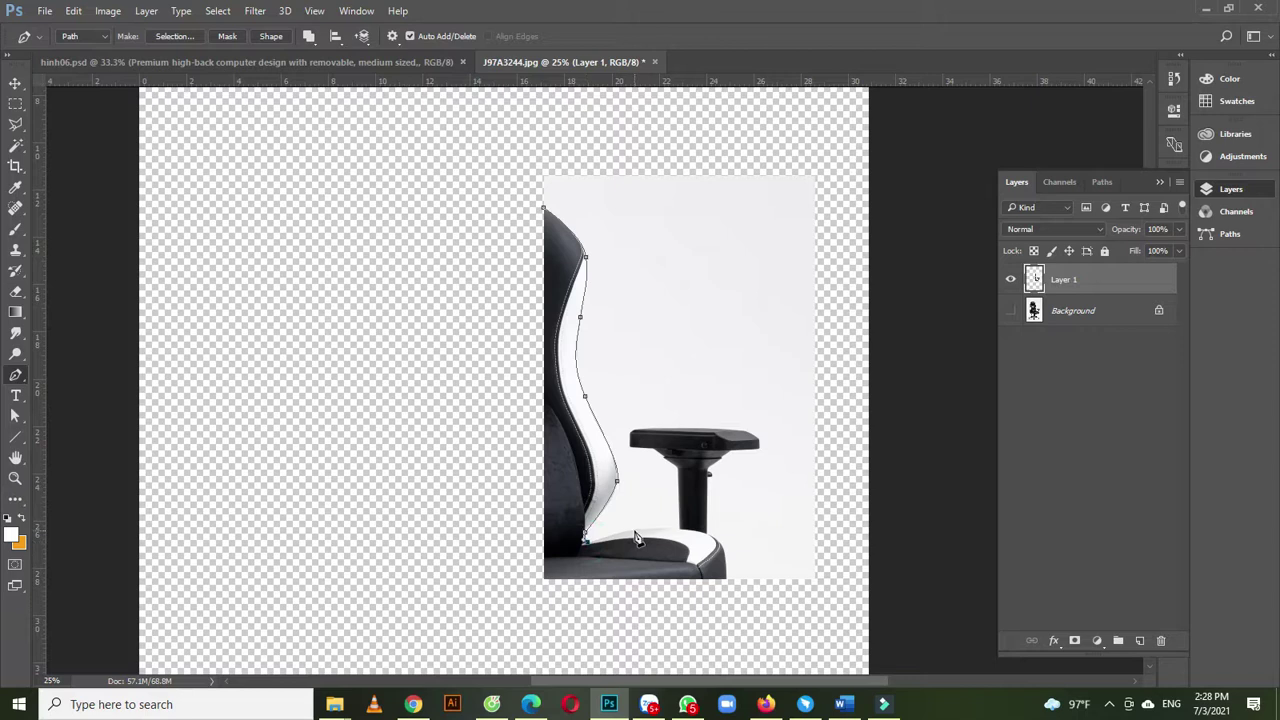
- Continue the path along the seat's upper edge and loosely around the armrest, back to the seat behind its post
drag(635, 531, 685, 536)
click(668, 493)
click(647, 478)
click(628, 456)
drag(613, 425, 620, 419)
click(685, 380)
click(767, 408)
click(777, 443)
click(738, 466)
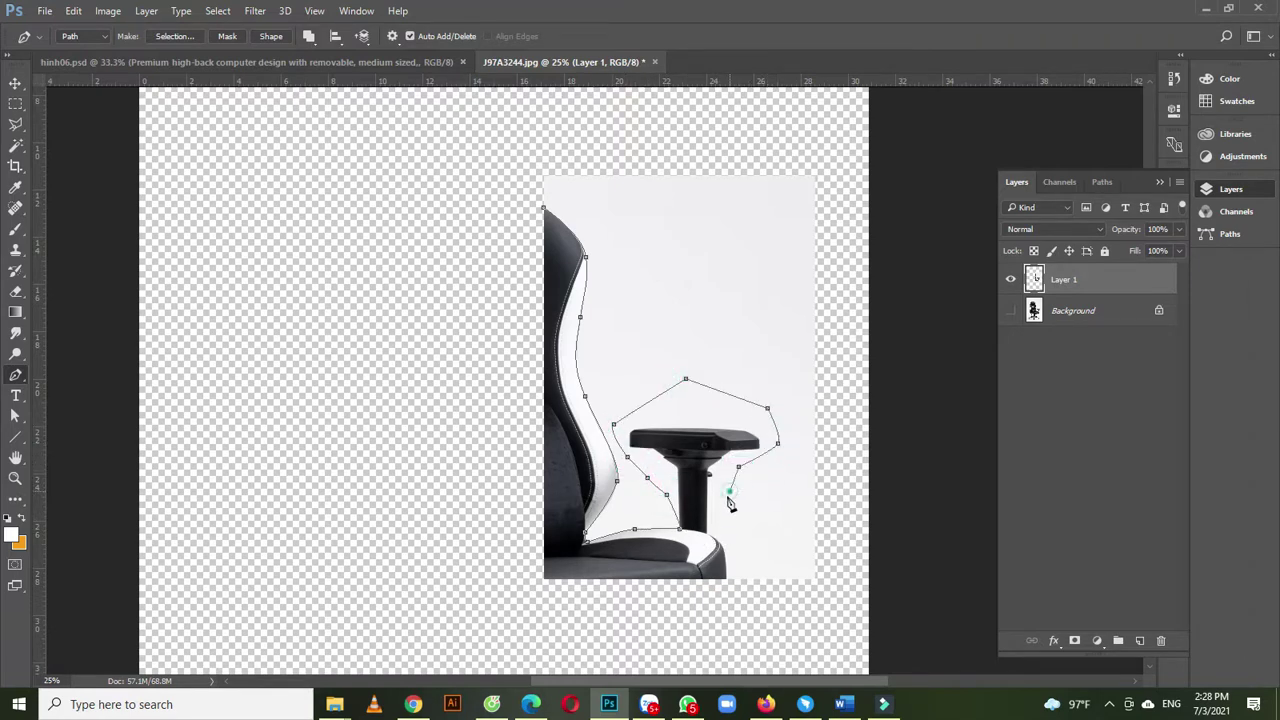
click(729, 491)
scroll(722, 540, down, 1)
scroll(722, 540, down, 2)
click(712, 492)
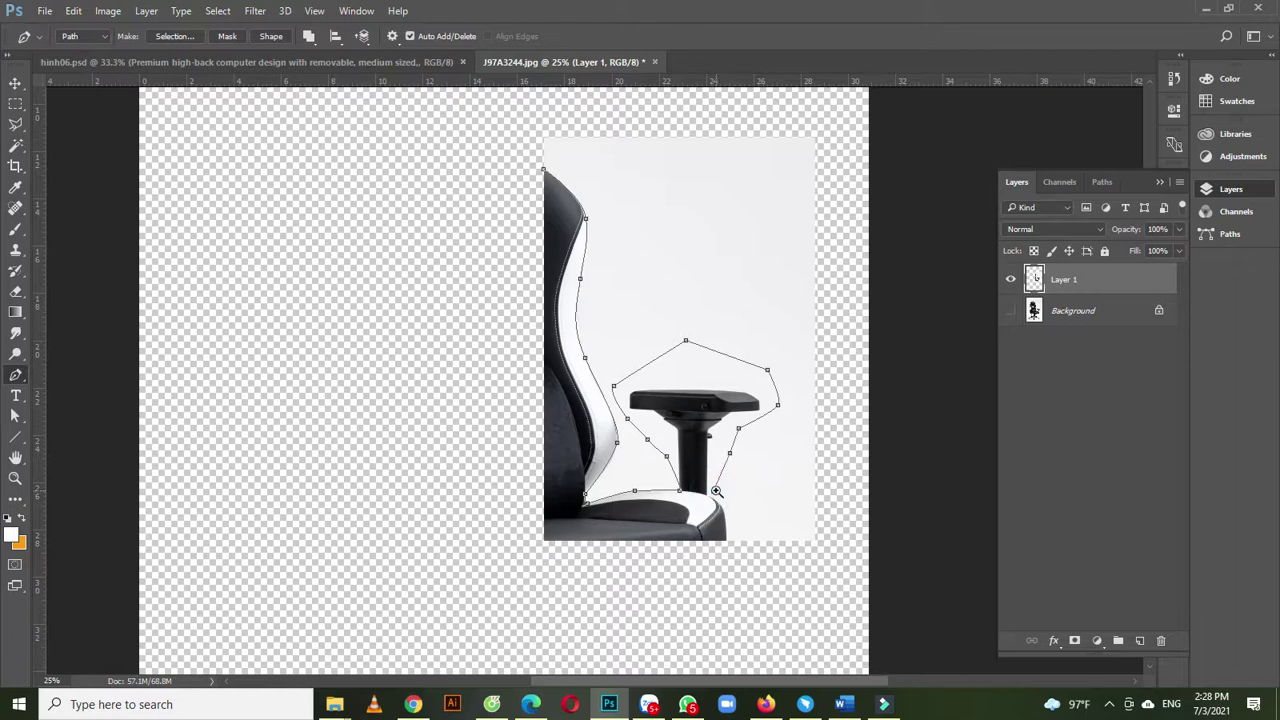
scroll(712, 495, up, 1)
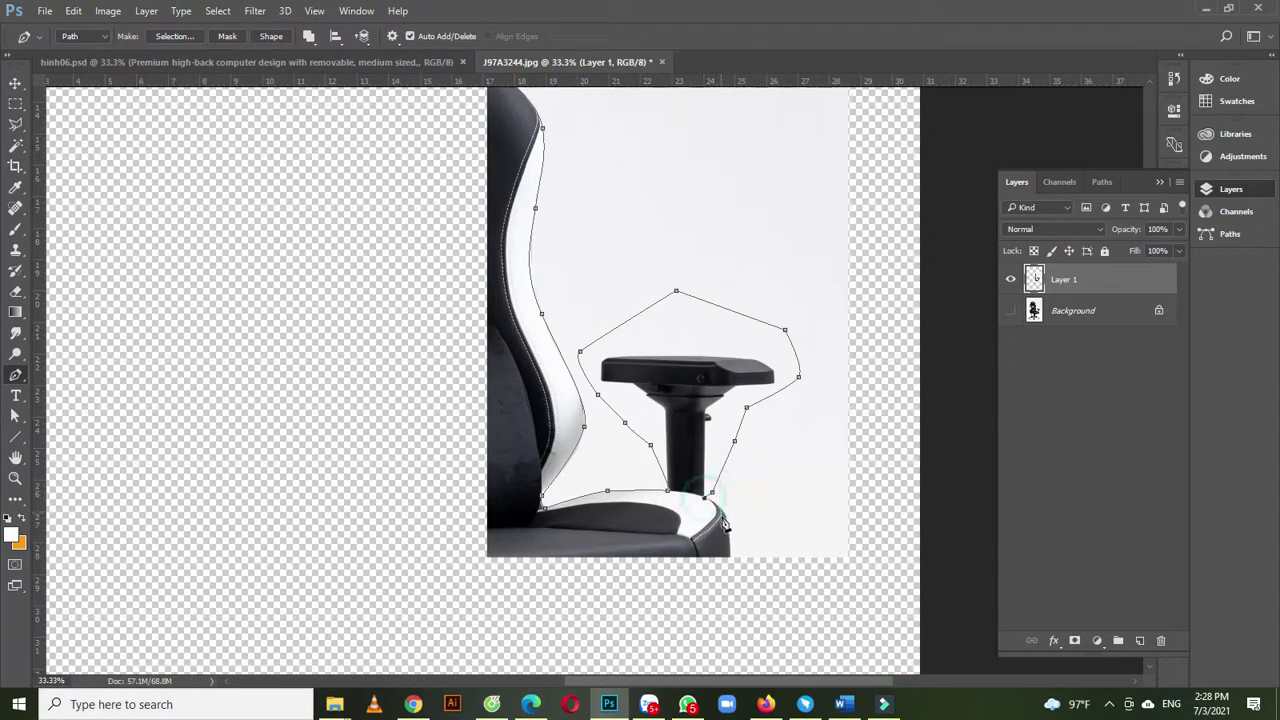
- Run the path down the seat's corner and around the outside of the copied area, closing it at the backrest's starting point
drag(727, 508, 729, 540)
click(866, 585)
drag(884, 482, 884, 468)
scroll(895, 193, up, 1)
scroll(895, 190, up, 4)
click(895, 148)
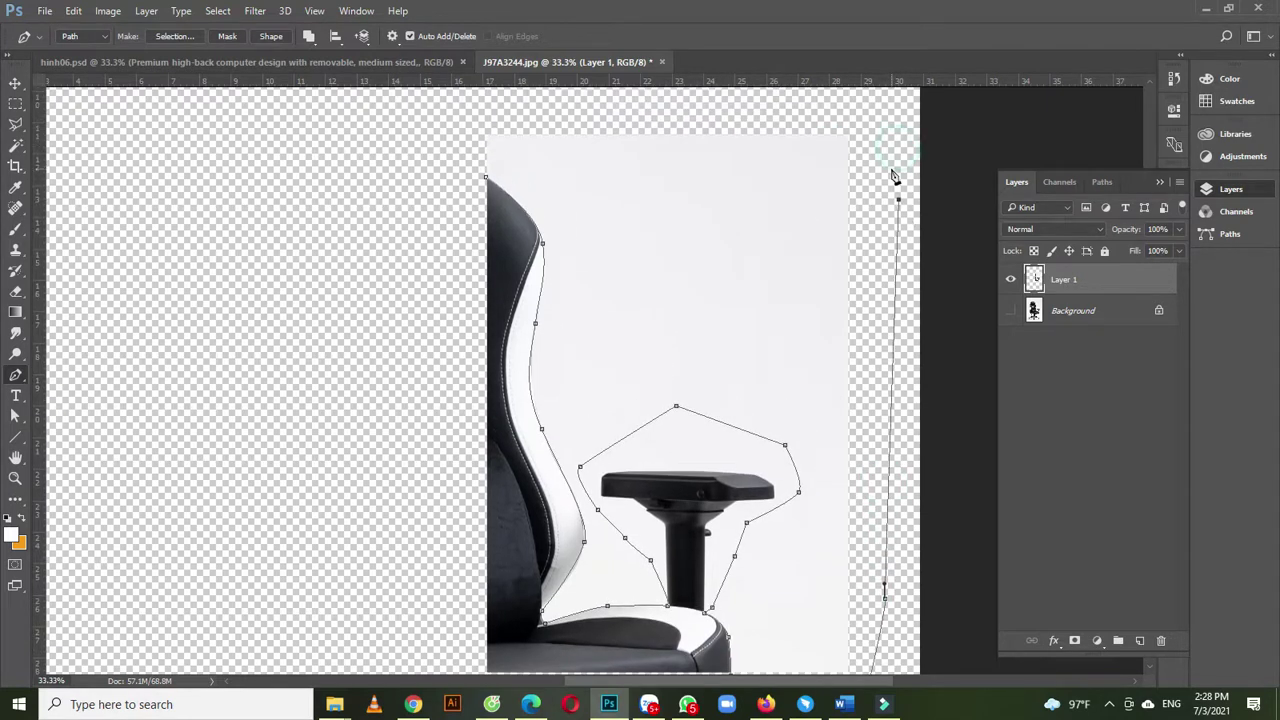
click(873, 115)
click(628, 101)
click(459, 100)
click(442, 166)
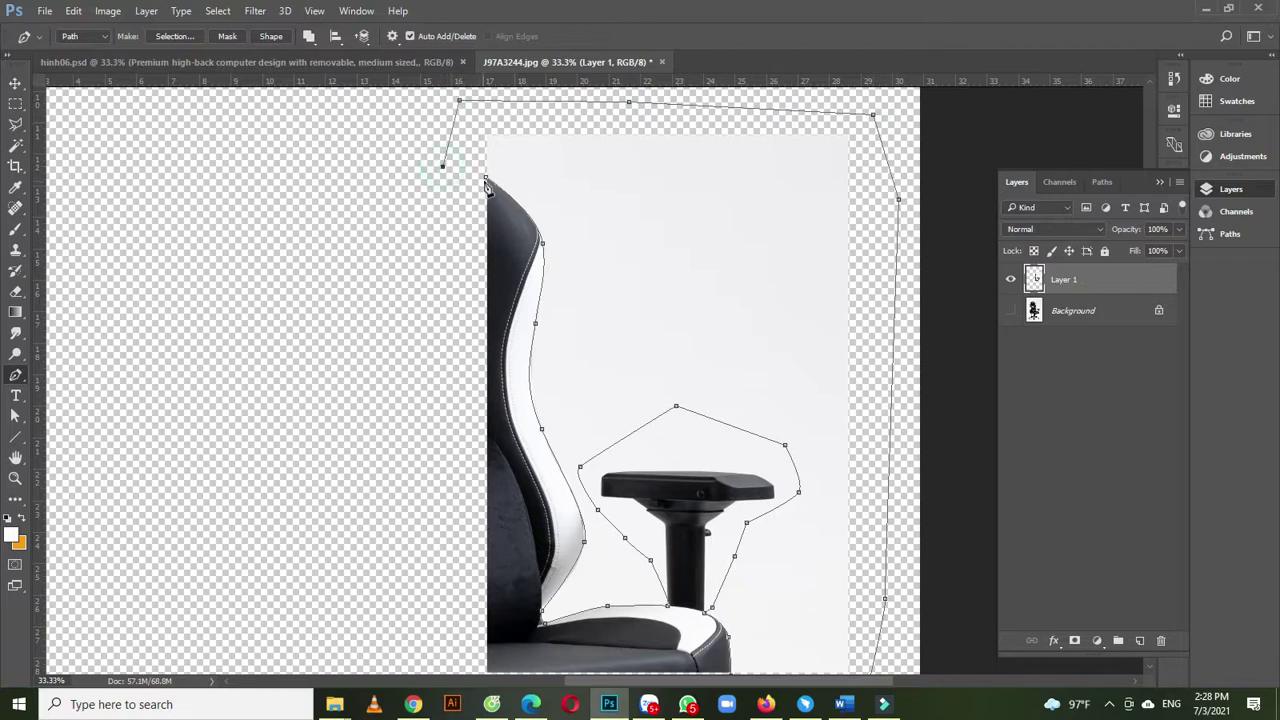
click(487, 183)
- Convert the closed path to a selection, delete the background inside it on Layer 1, and deselect
key(ctrl+Return)
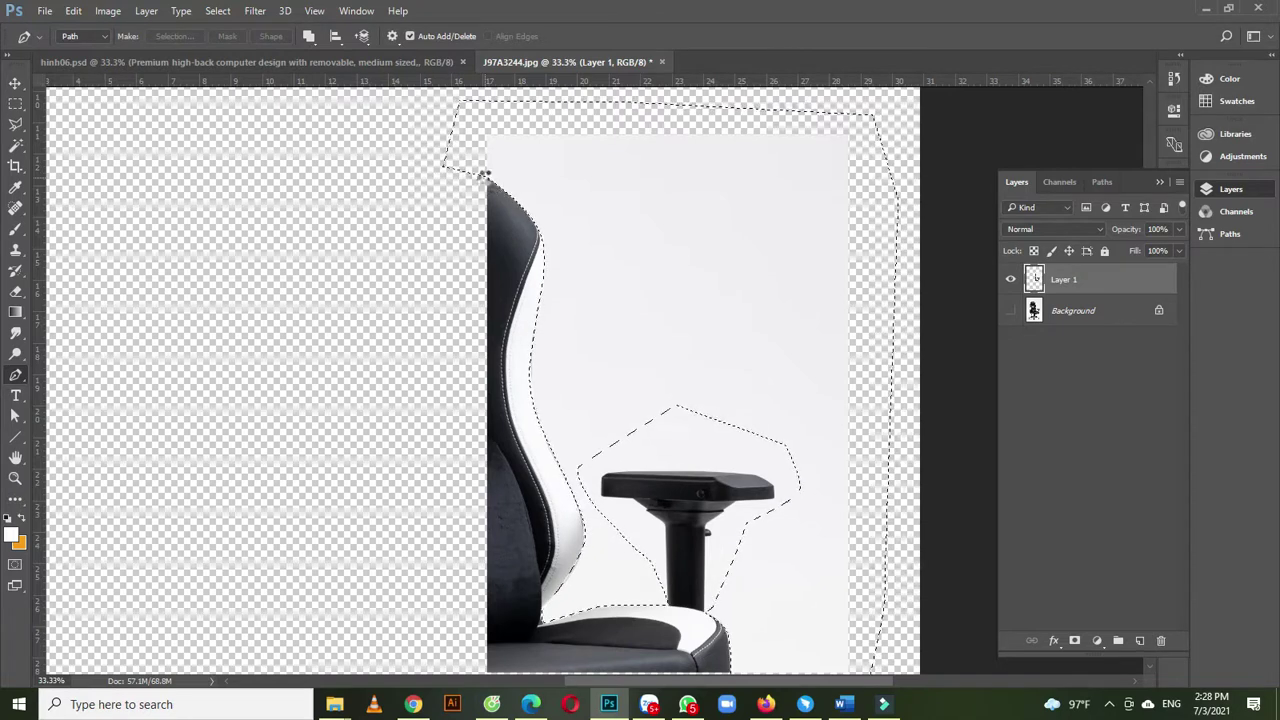
key(Delete)
key(ctrl+d)
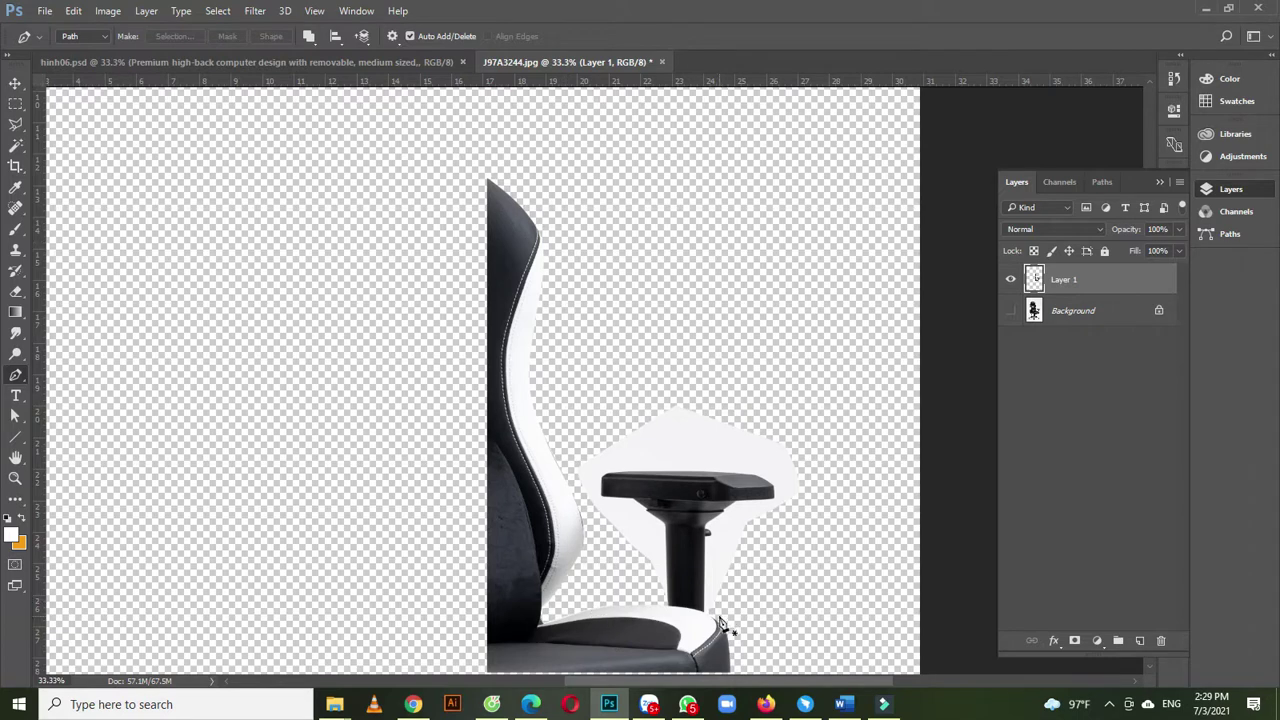
- Try selecting the leftover background around the armrest with the Magic Wand and check the selection at the post's base
click(15, 145)
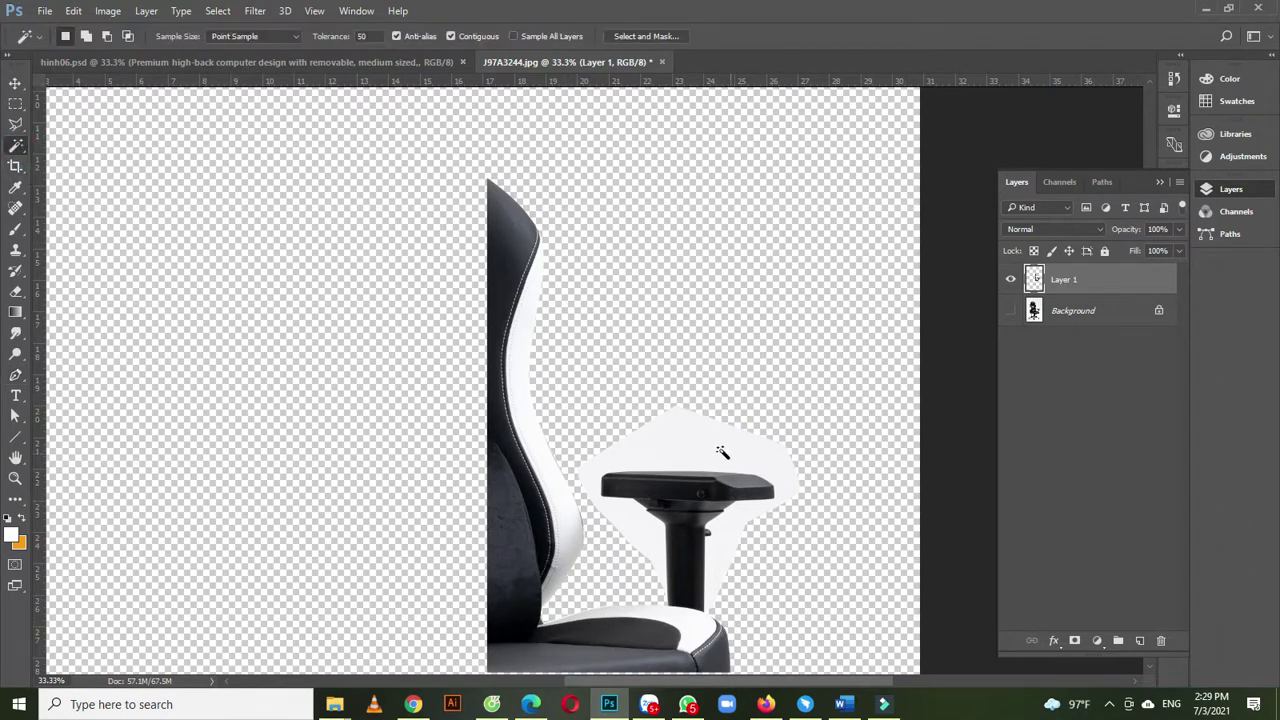
click(715, 450)
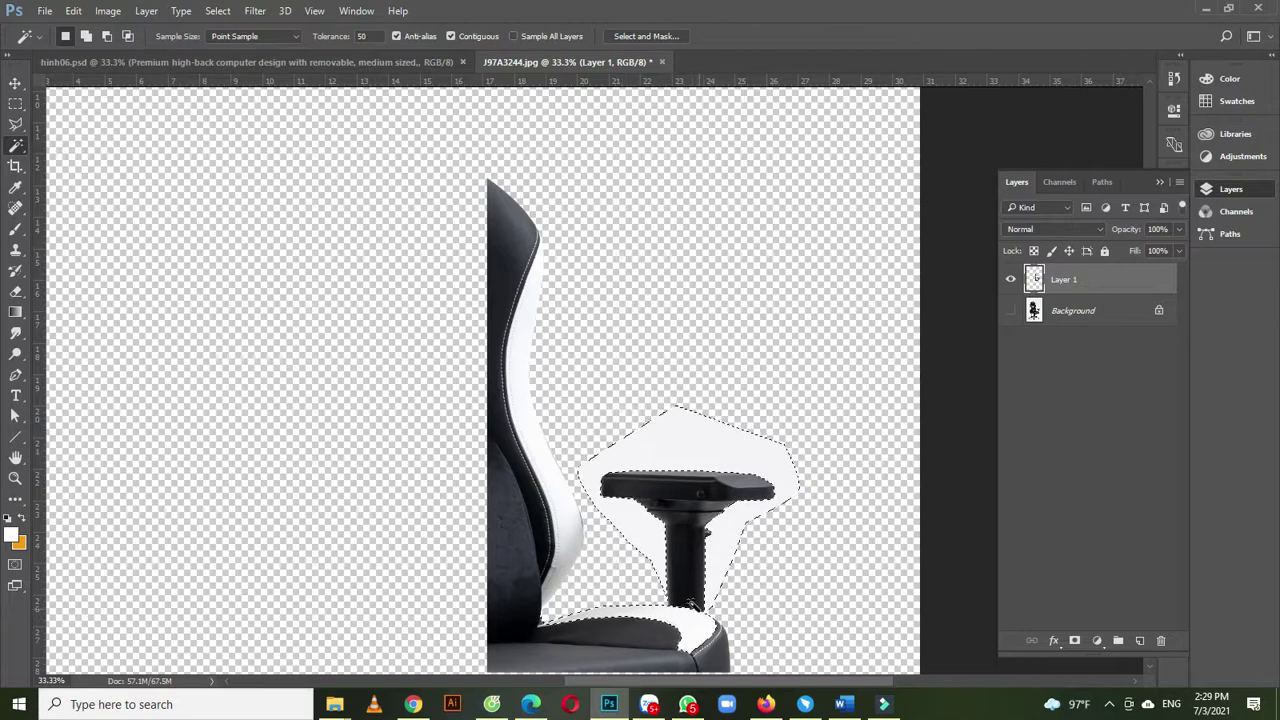
ctrl+click(705, 617)
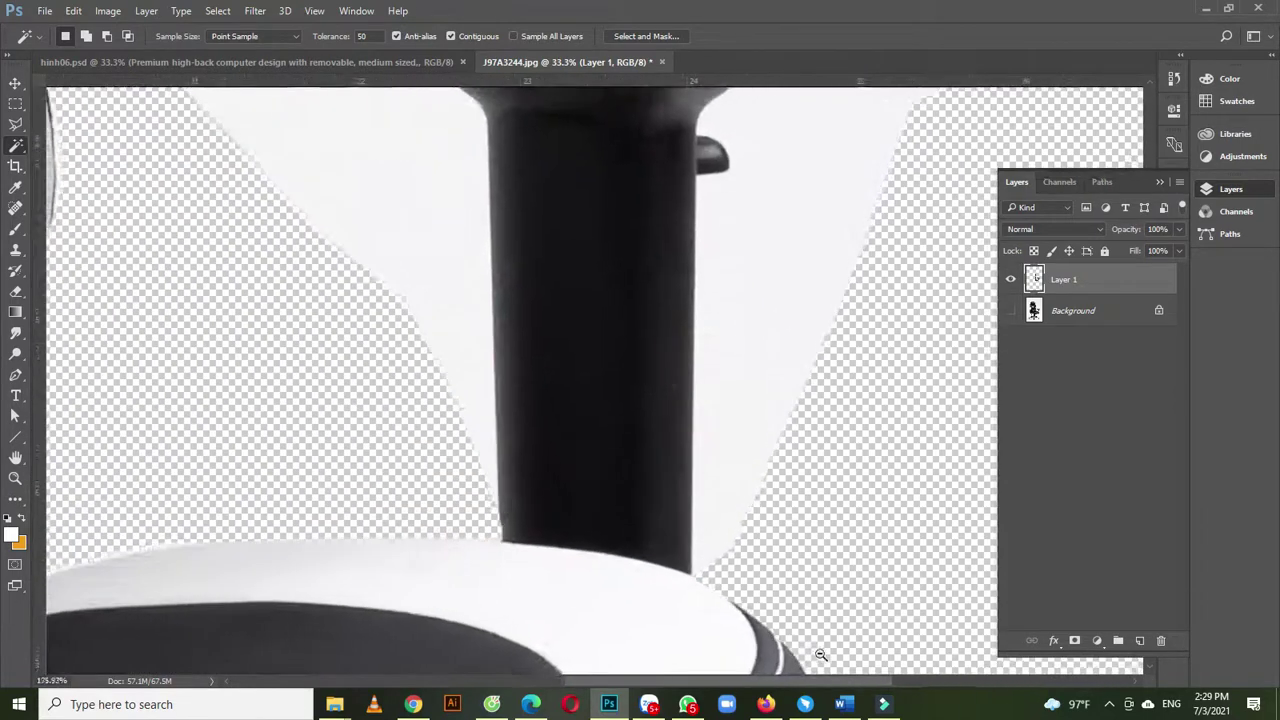
ctrl+click(707, 613)
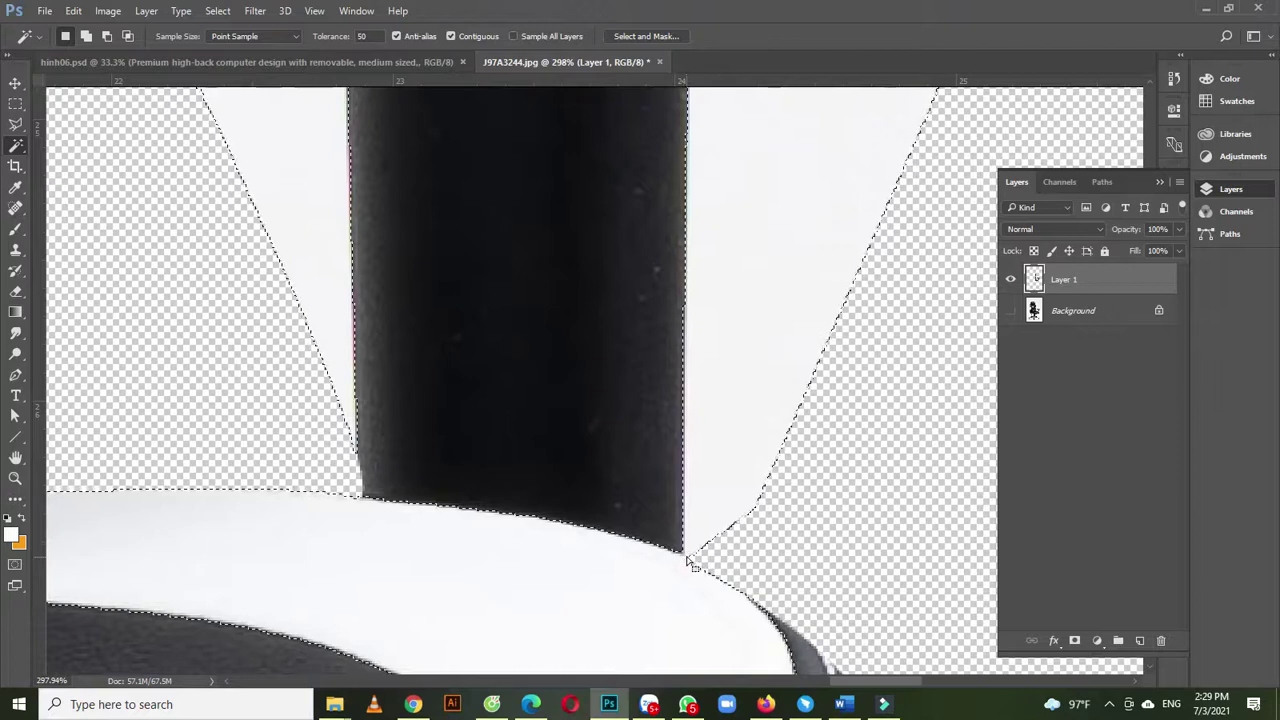
- Clear the wand selection and delete the background patch between the armrest post's base and the seat using the Polygonal Lasso
key(l)
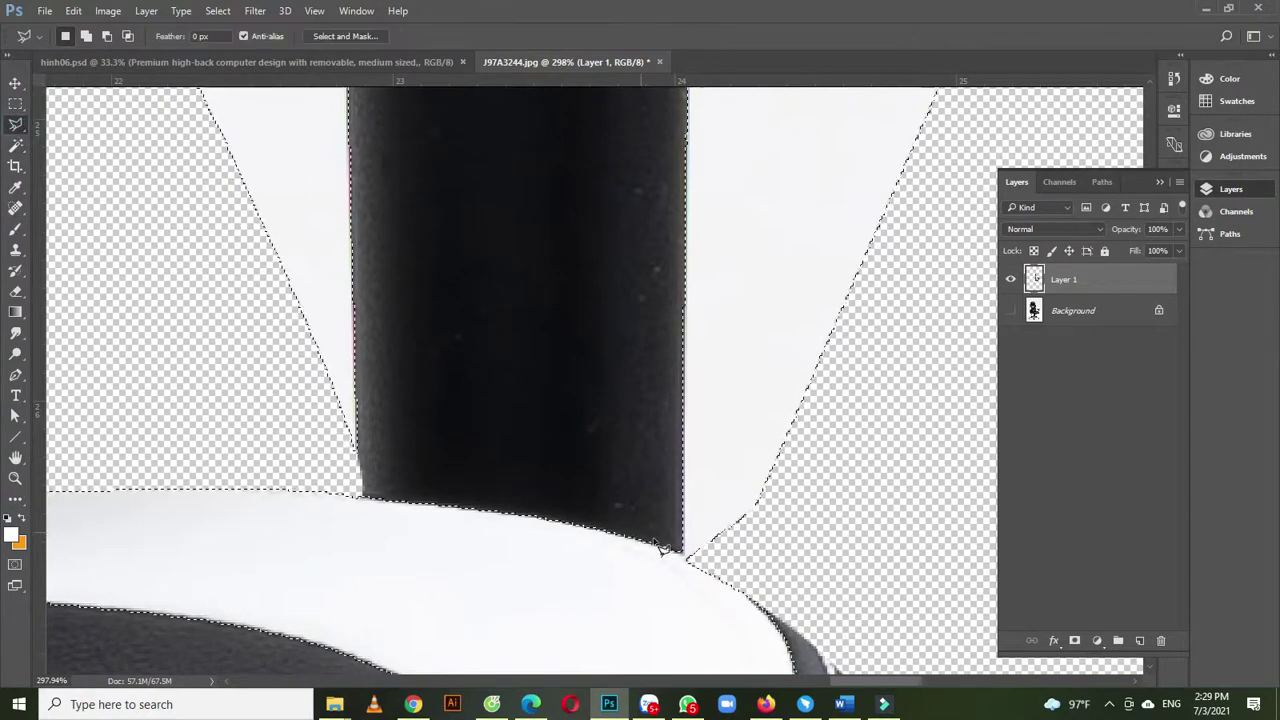
key(ctrl+d)
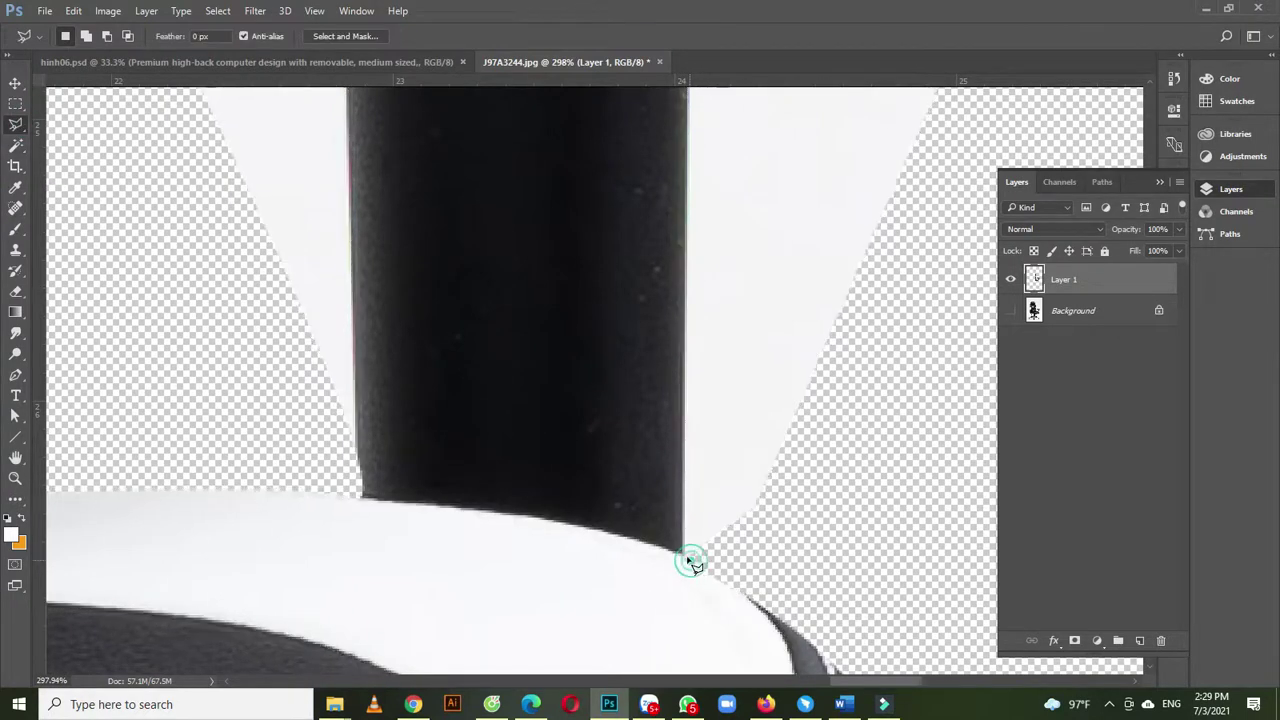
click(684, 551)
click(815, 443)
click(783, 527)
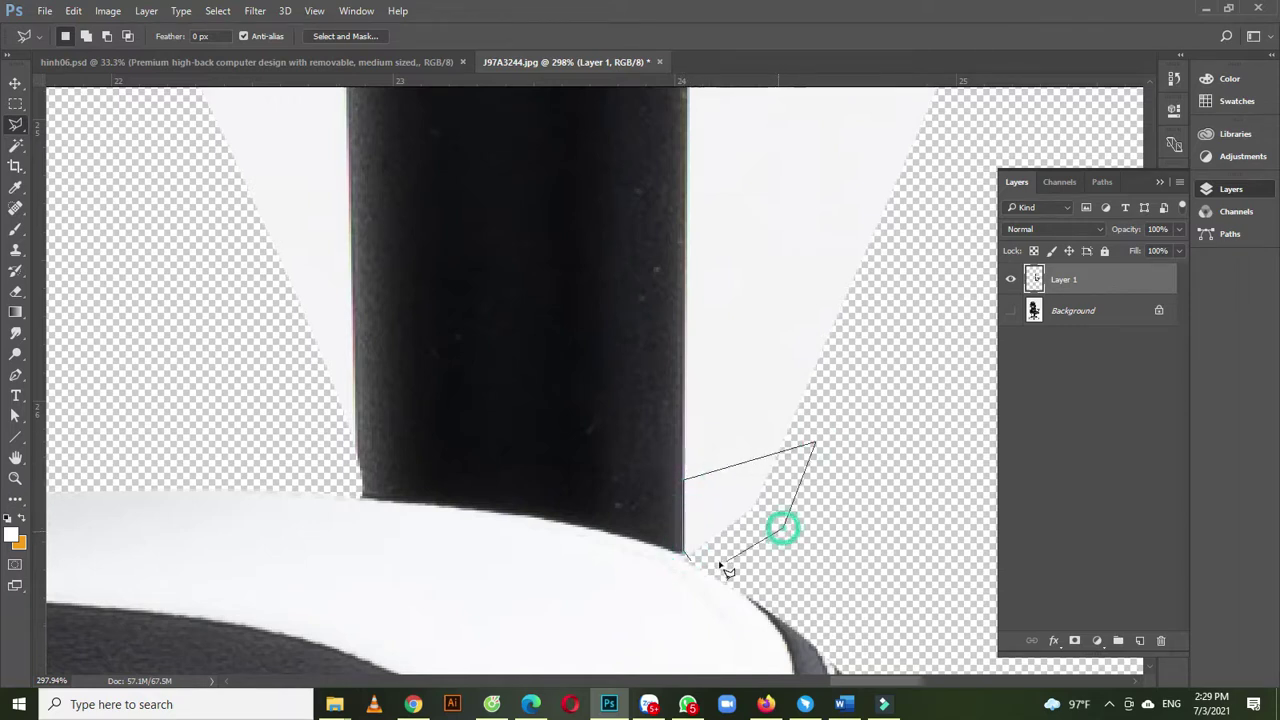
click(690, 560)
key(Delete)
key(ctrl+d)
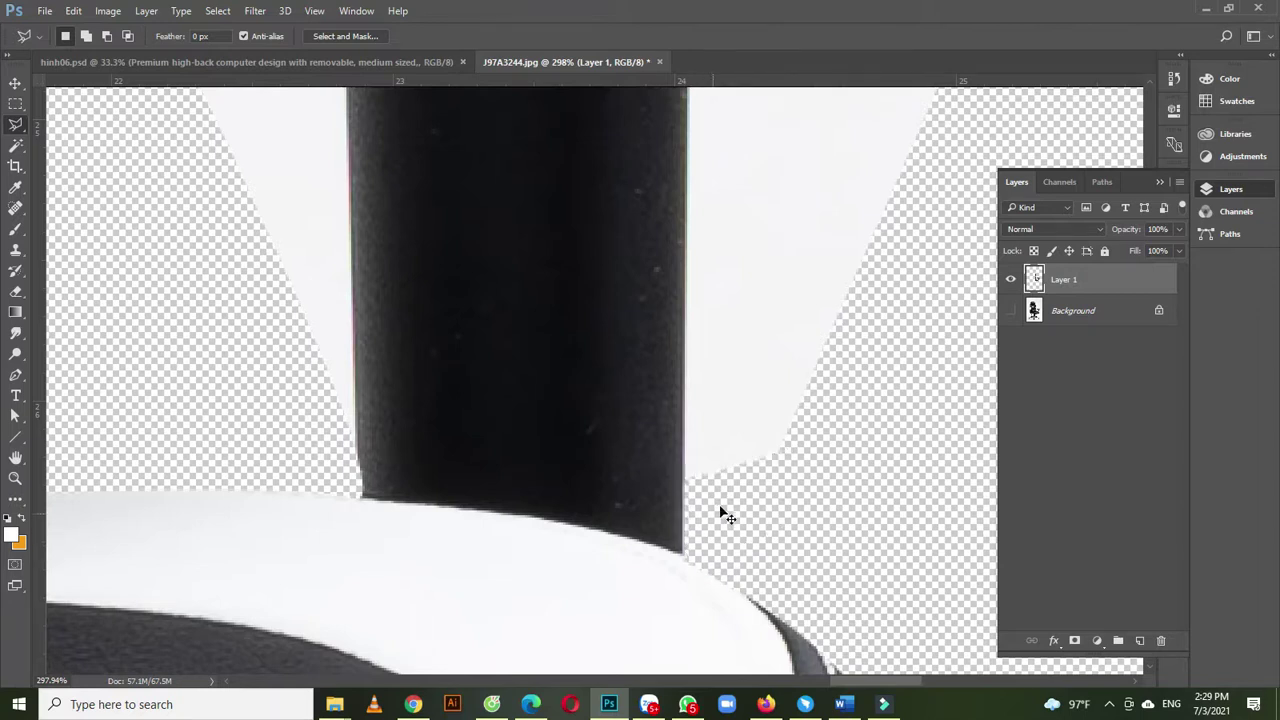
- Delete the leftover background around the armrest on Layer 1 using the Magic Wand, and deselect
scroll(727, 515, down, 10)
drag(580, 306, 530, 403)
drag(16, 147, 65, 165)
click(687, 207)
scroll(737, 443, up, 2)
scroll(698, 440, down, 4)
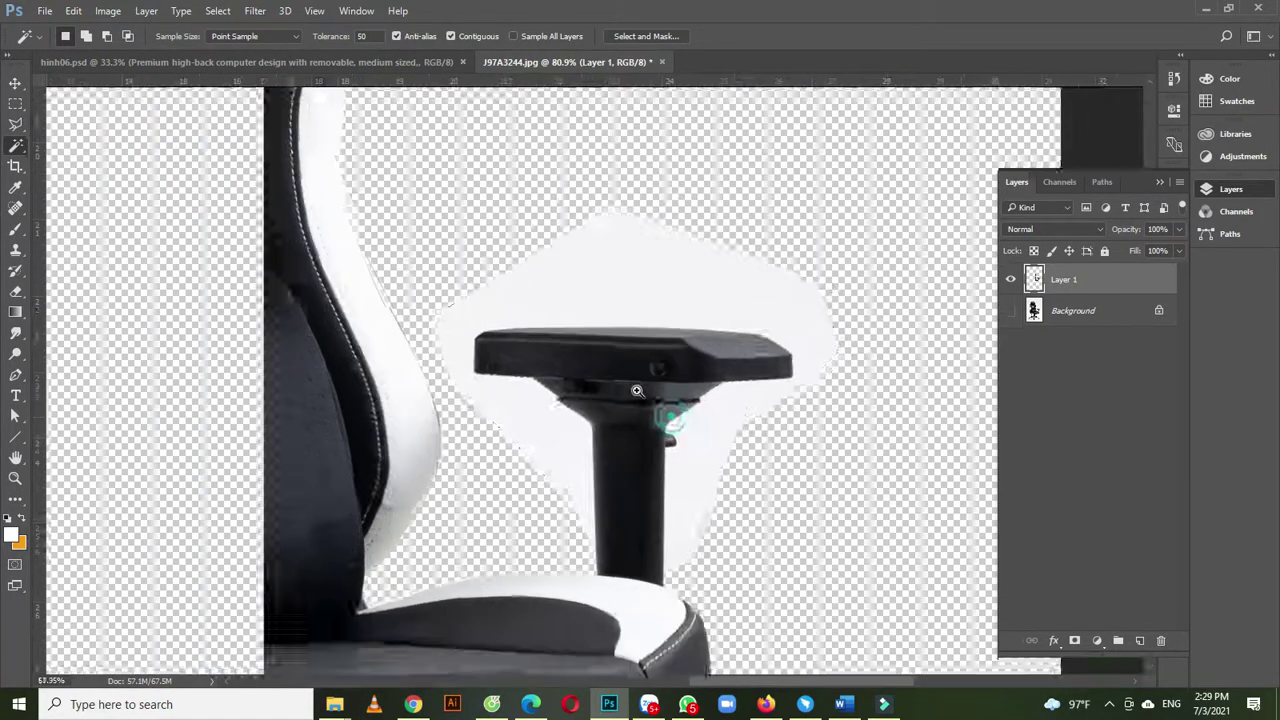
key(Delete)
key(ctrl+d)
scroll(605, 435, down, 4)
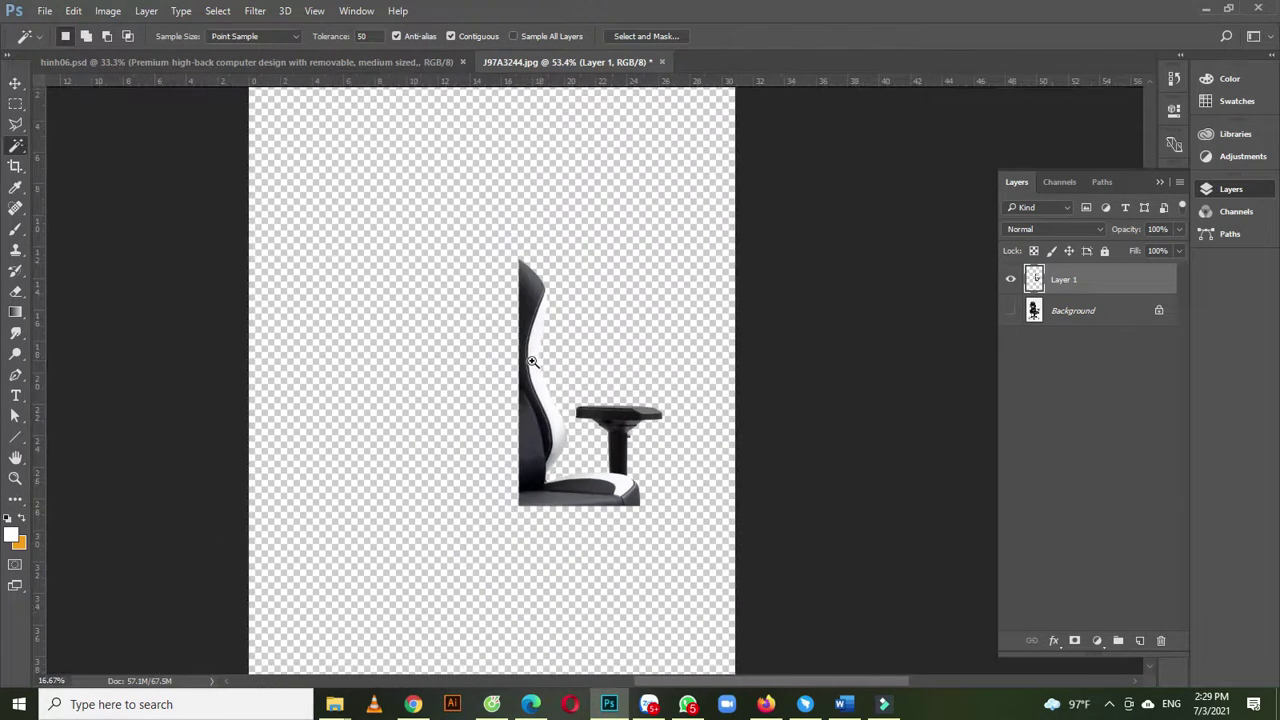
- Show the Background layer and convert it to a regular layer named Layer 0
click(1010, 311)
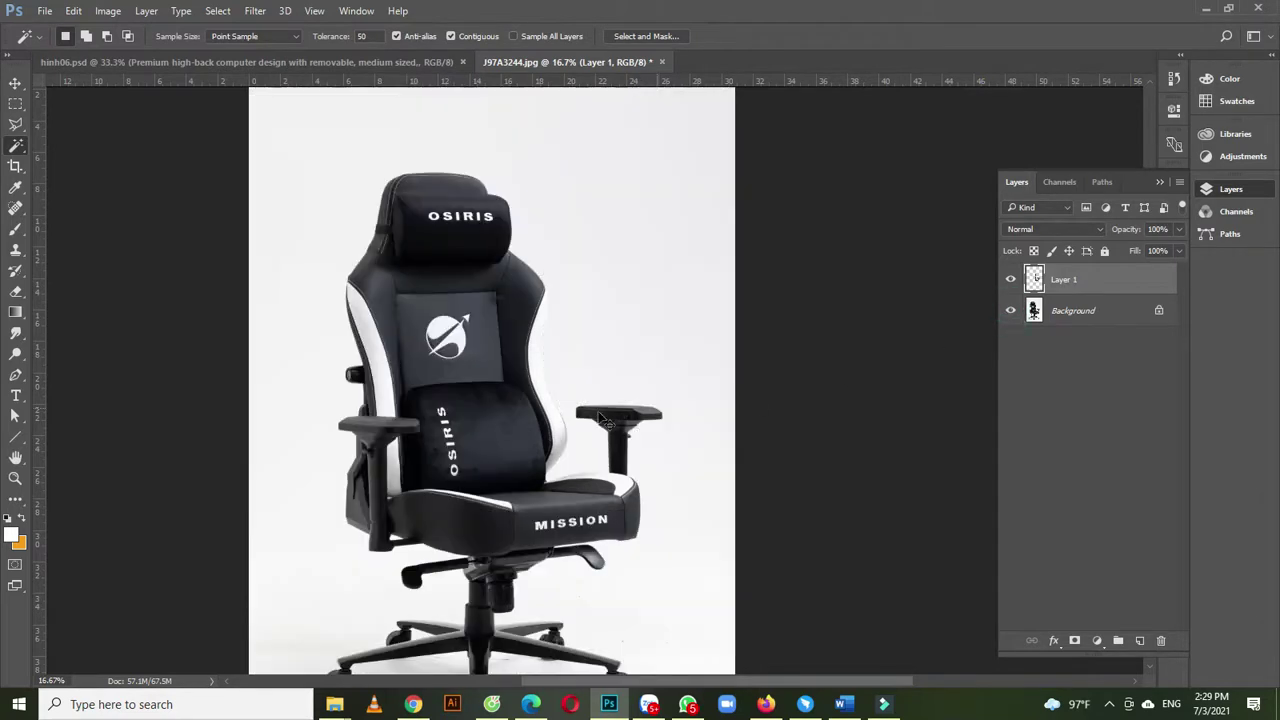
scroll(548, 388, down, 2)
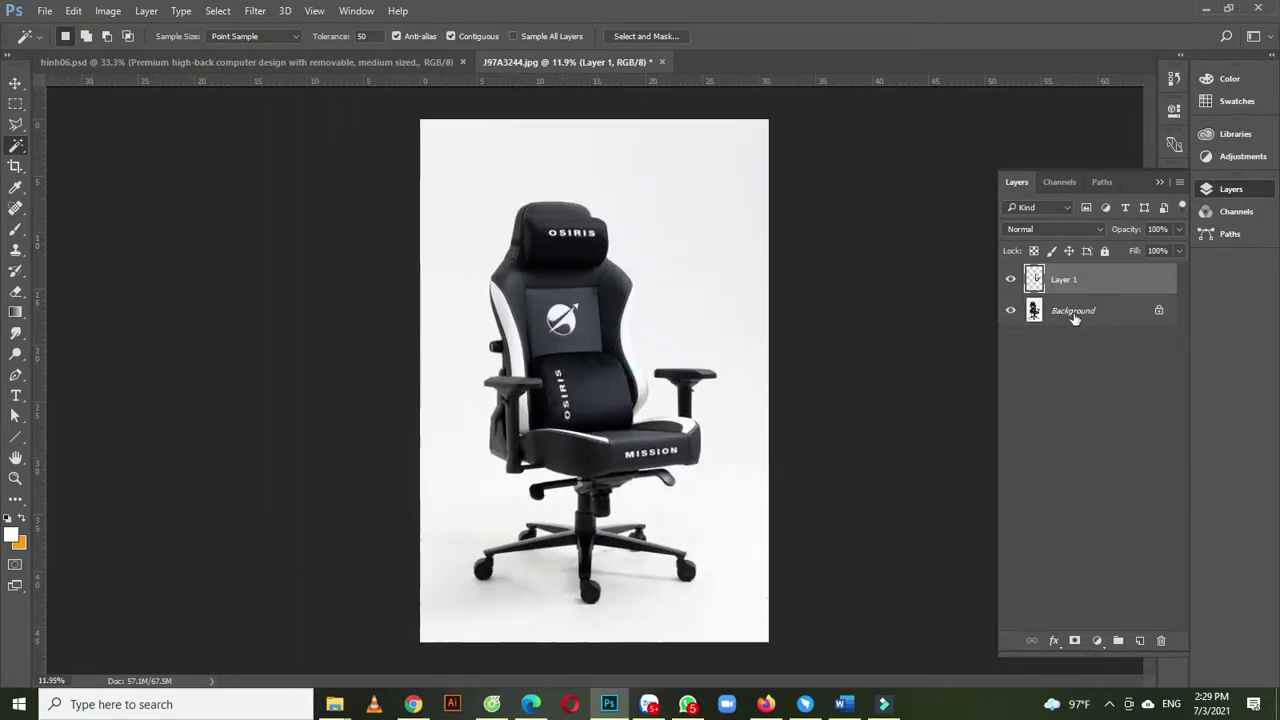
click(1062, 314)
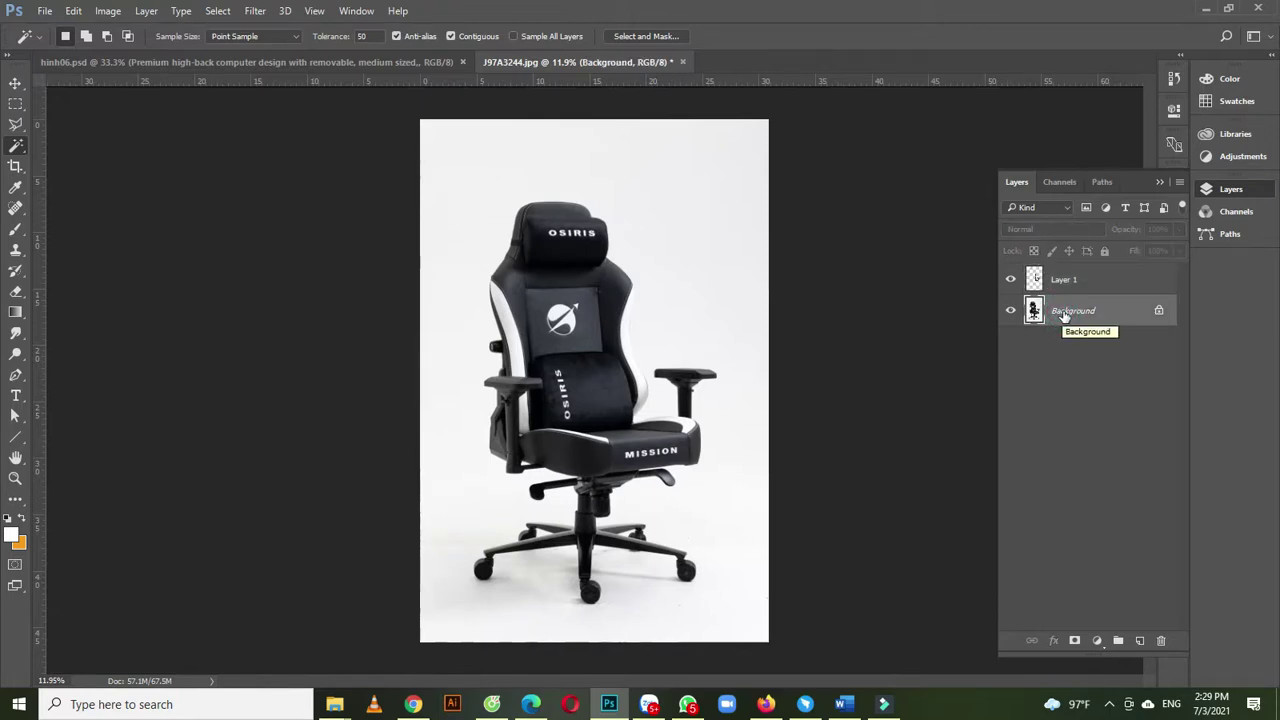
double_click(1076, 316)
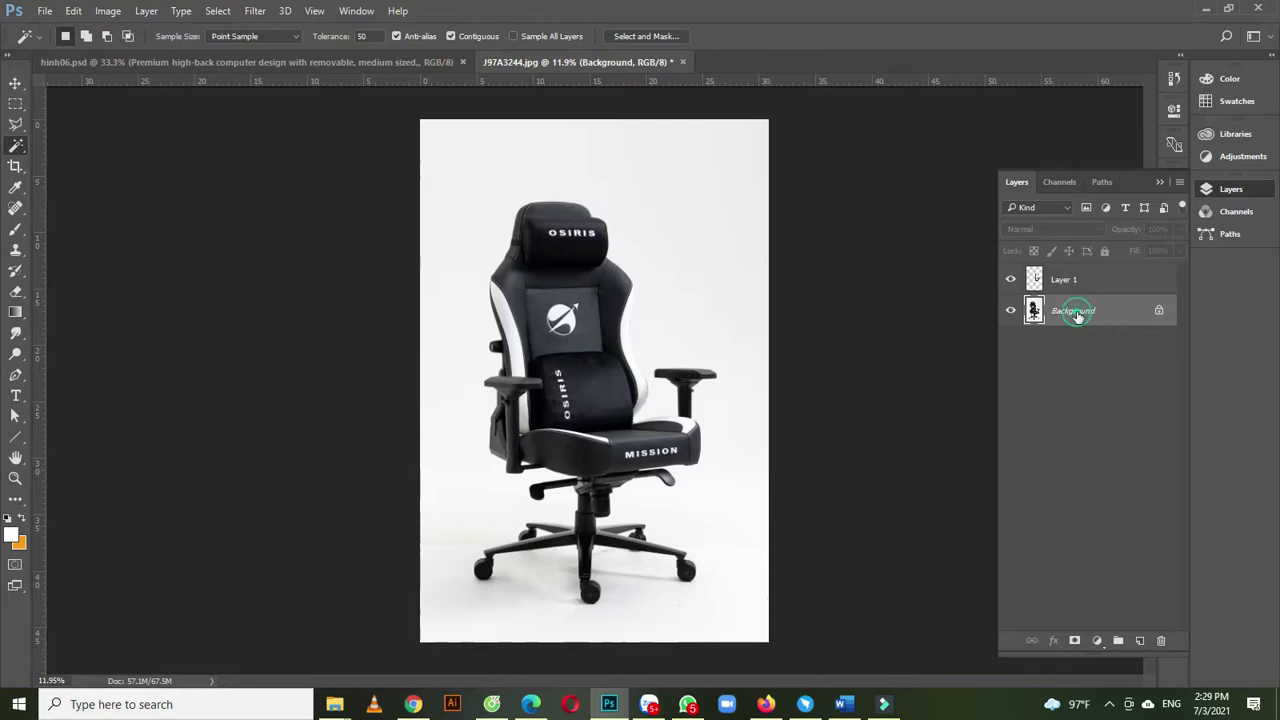
click(770, 224)
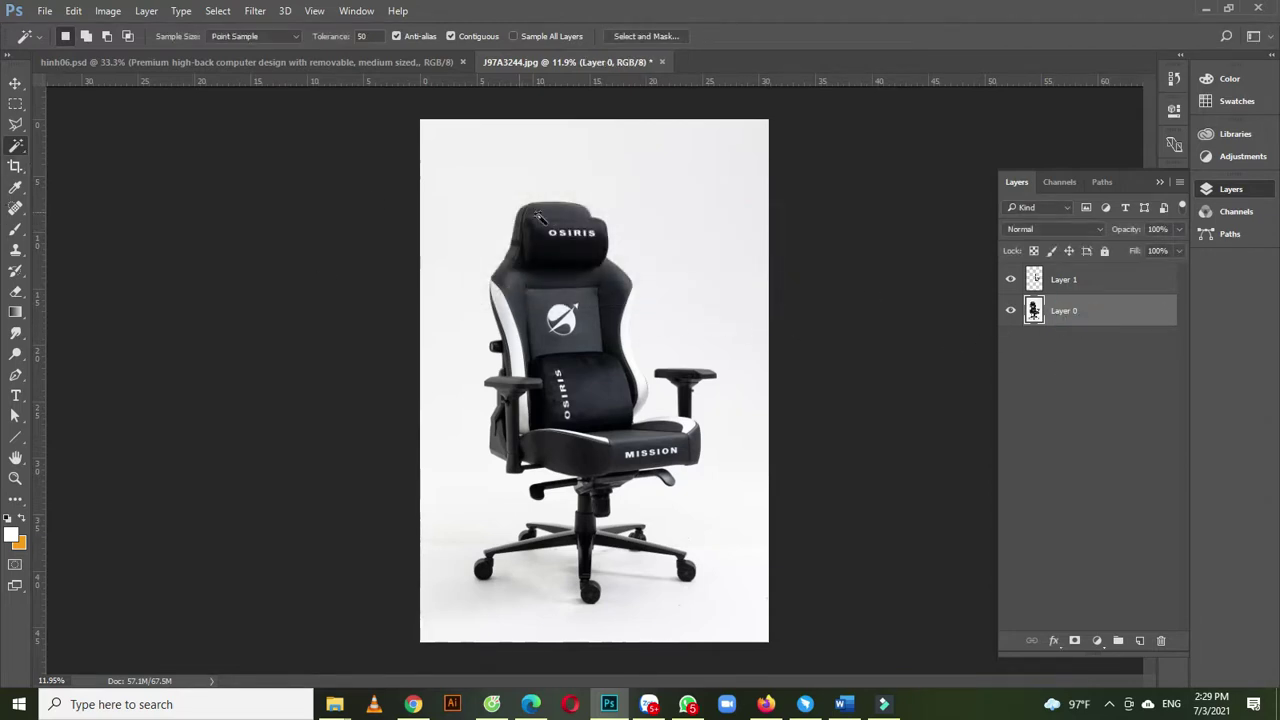
- Select the light backdrop around the chair on Layer 0 with the Magic Wand, delete it and deselect
right_click(16, 150)
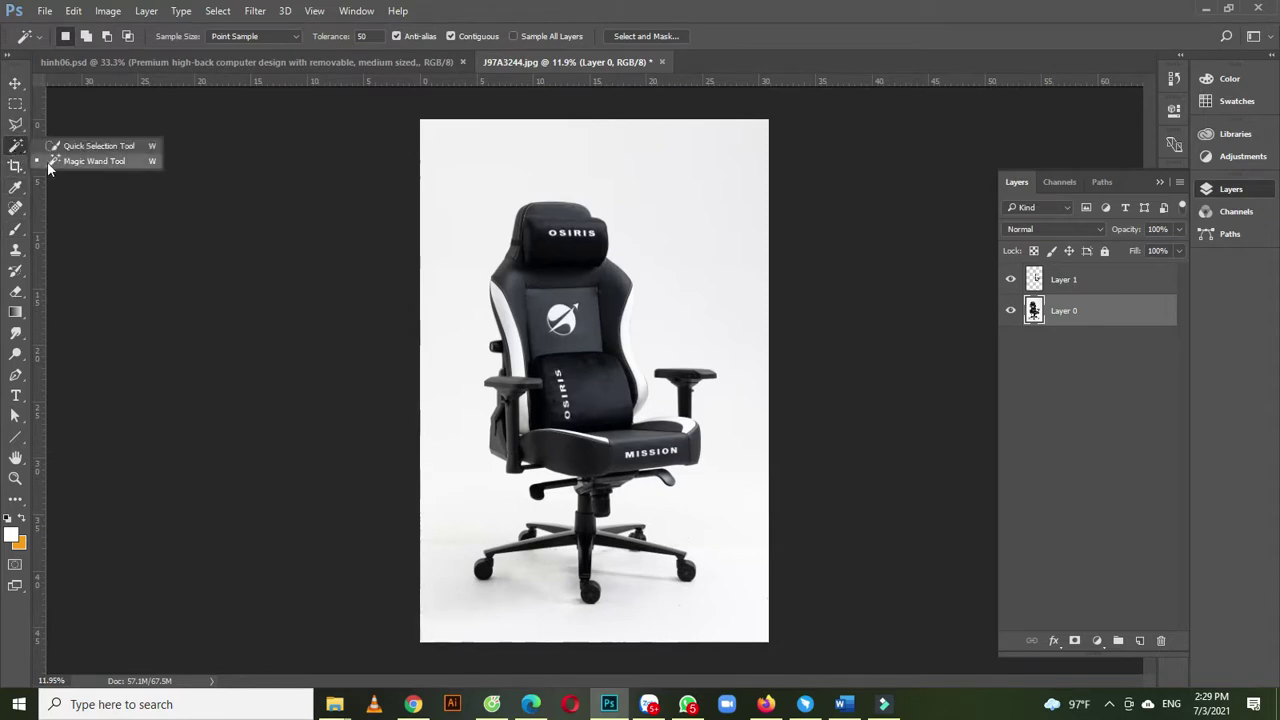
click(50, 163)
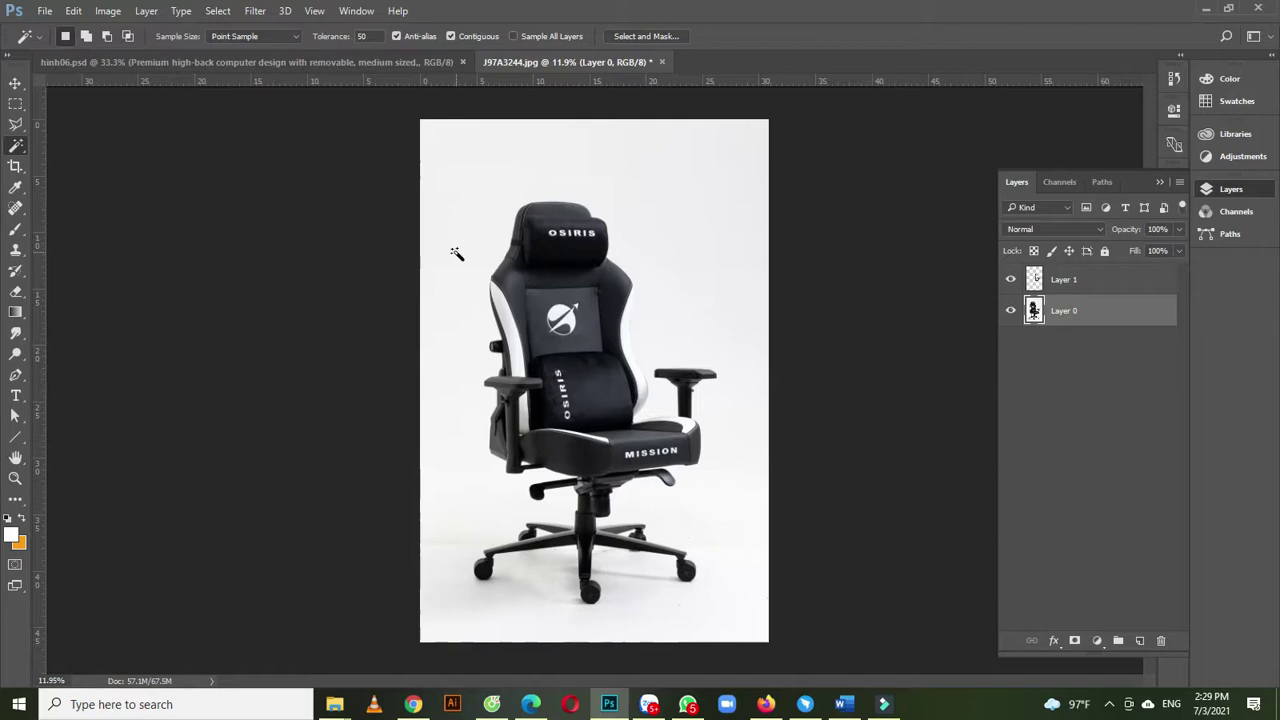
click(456, 252)
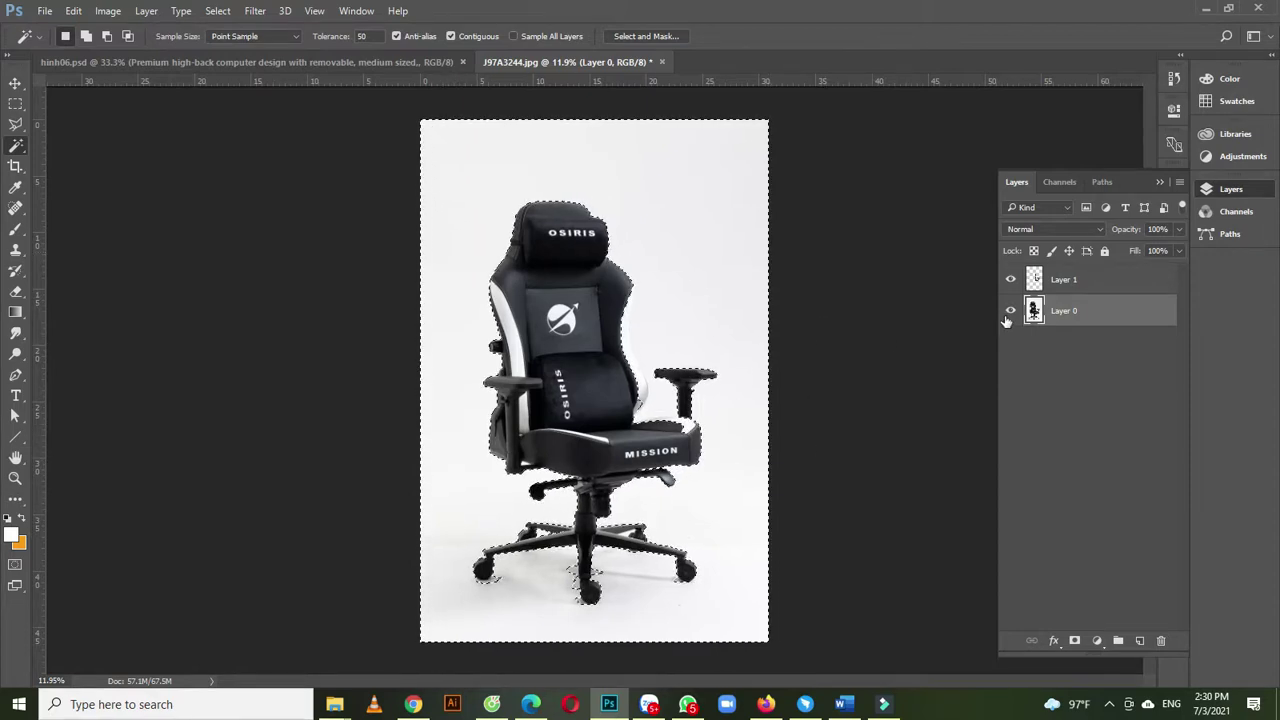
key(Delete)
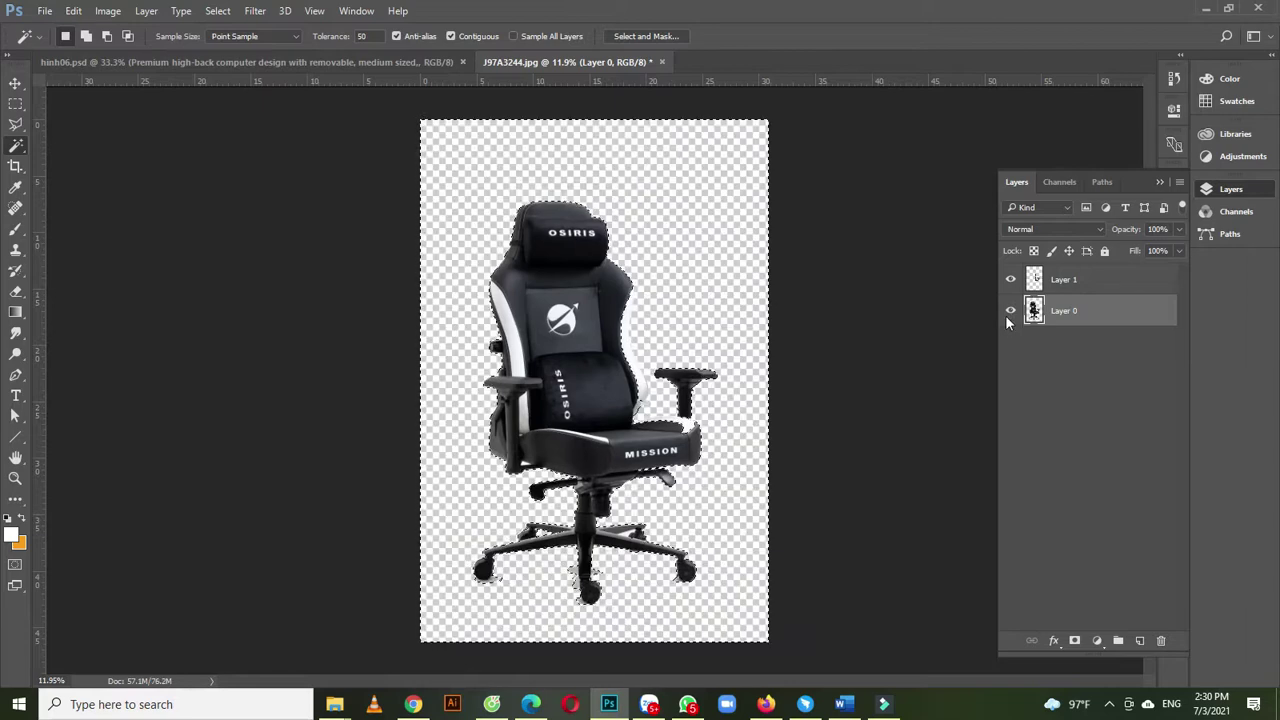
key(ctrl+d)
- Compare the chair's white backrest and seat edges with Layer 1 hidden and shown
click(634, 328)
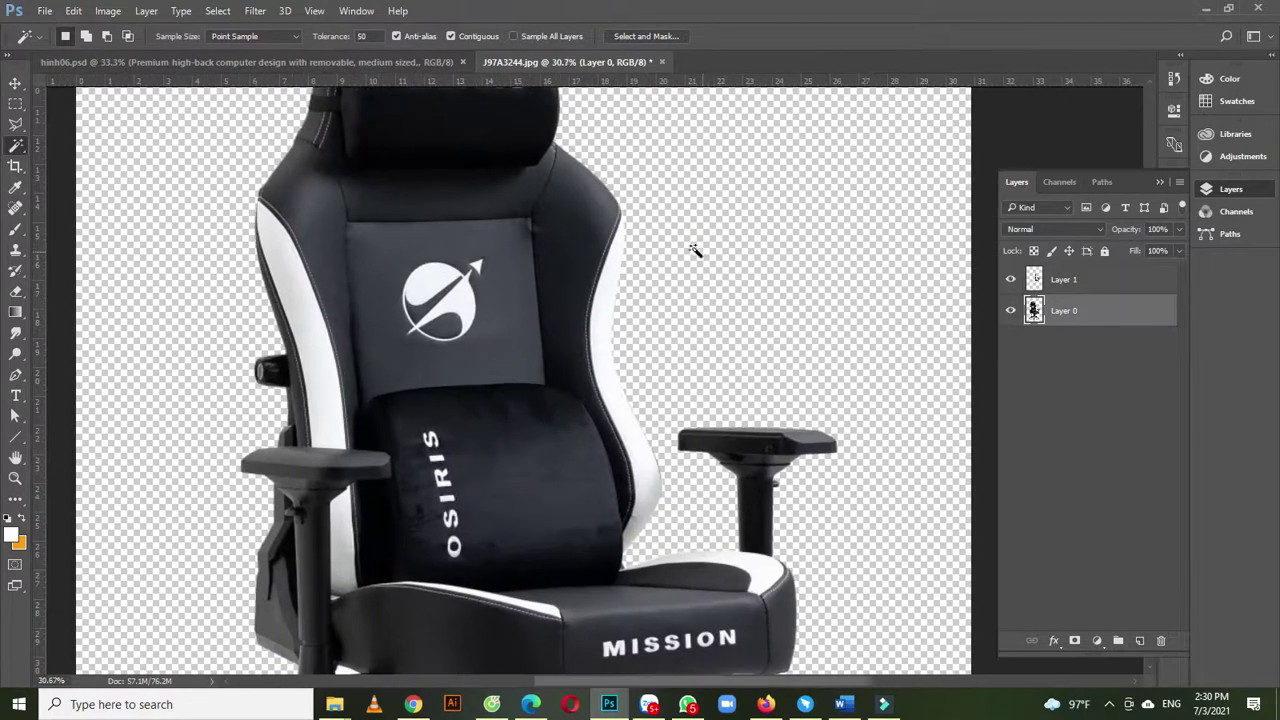
click(1010, 280)
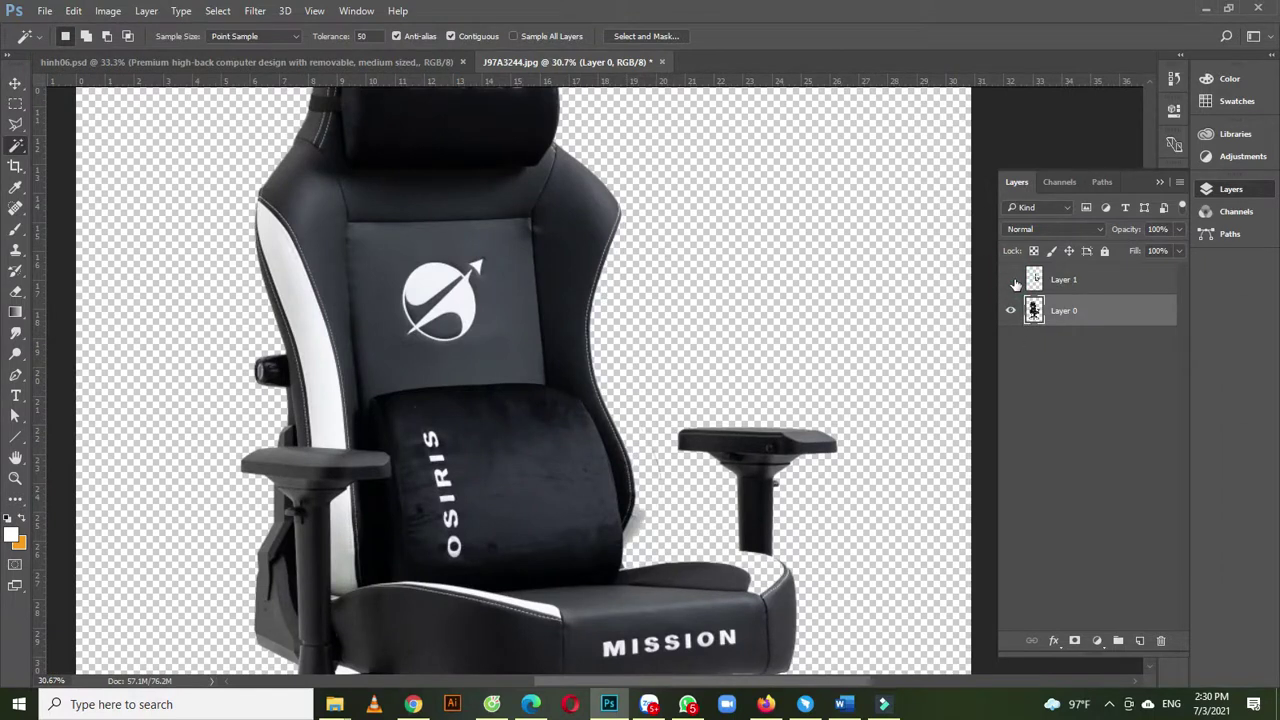
click(1010, 280)
- Examine the chair's underside, base legs and casters for leftover background and shadows
scroll(734, 365, down, 2)
scroll(734, 372, down, 10)
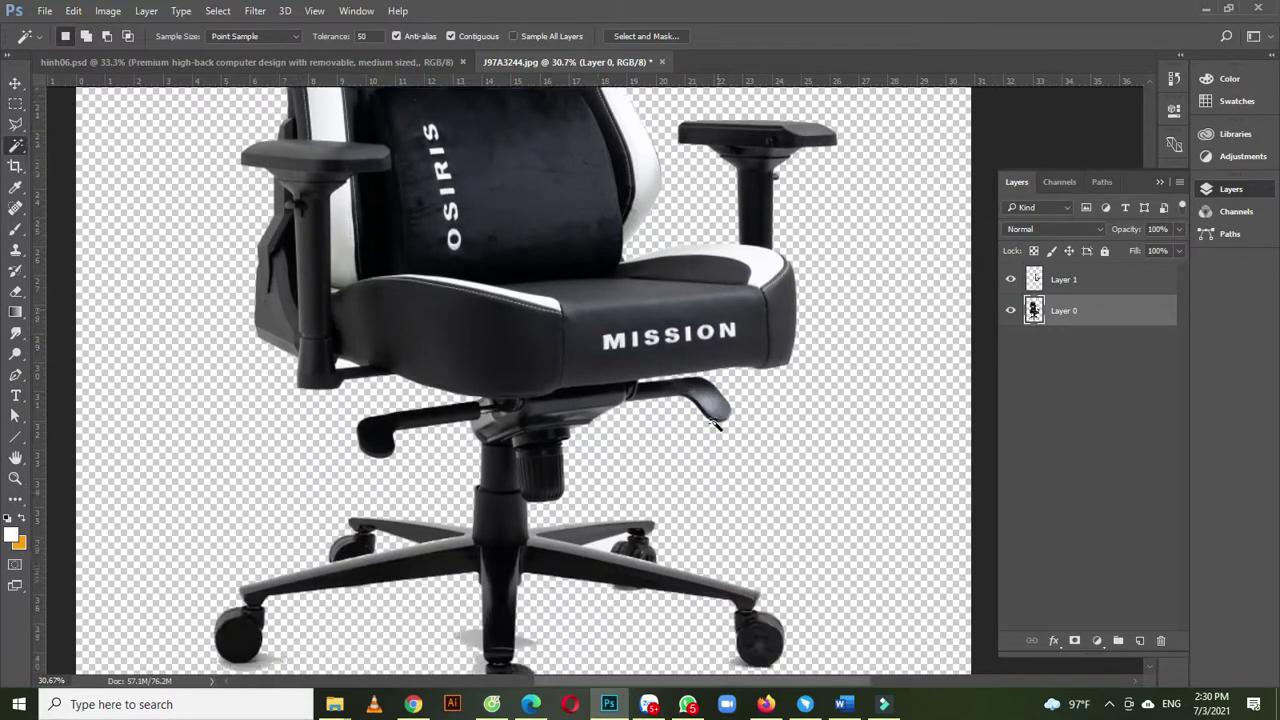
scroll(604, 483, down, 1)
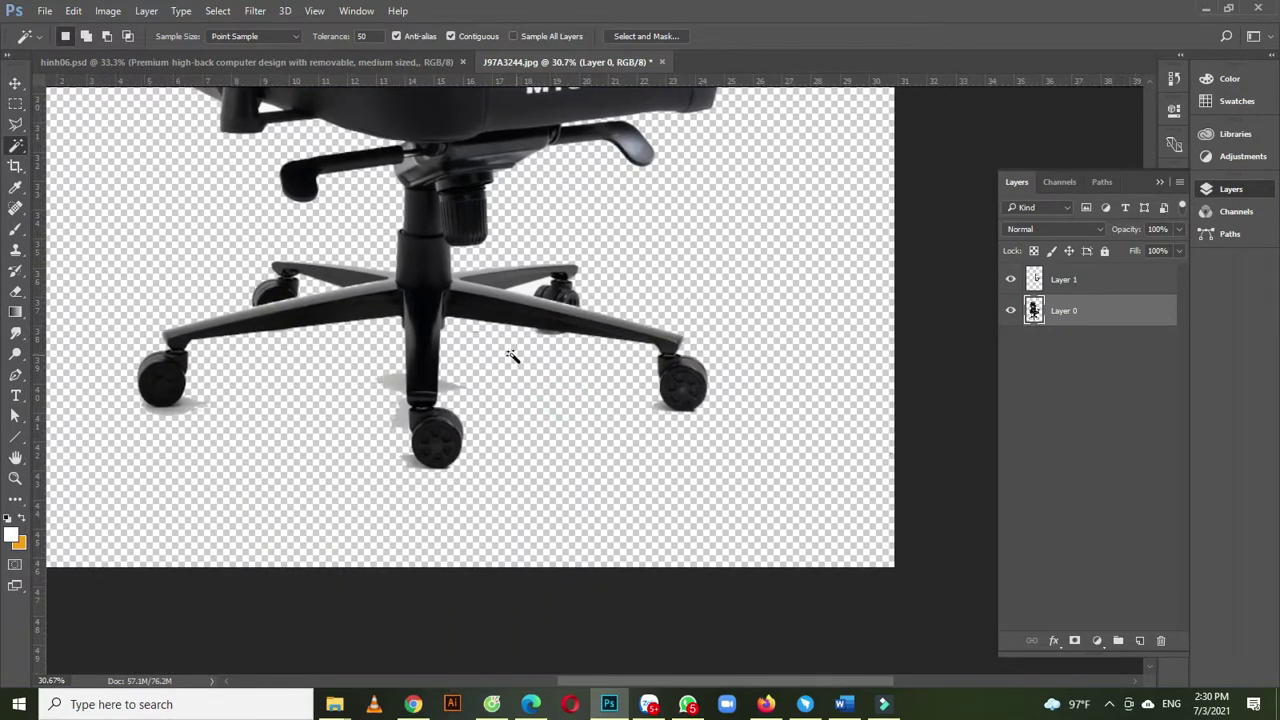
scroll(514, 354, up, 1)
scroll(584, 345, up, 3)
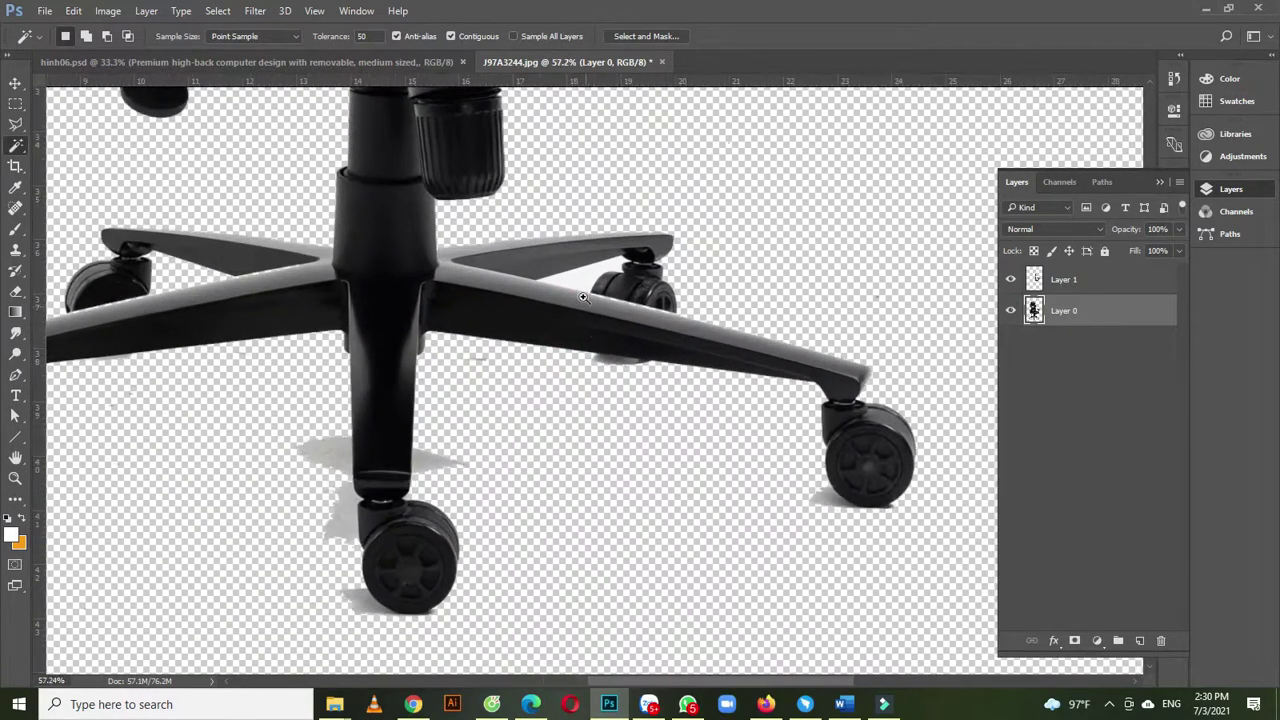
scroll(598, 322, up, 3)
scroll(604, 313, down, 4)
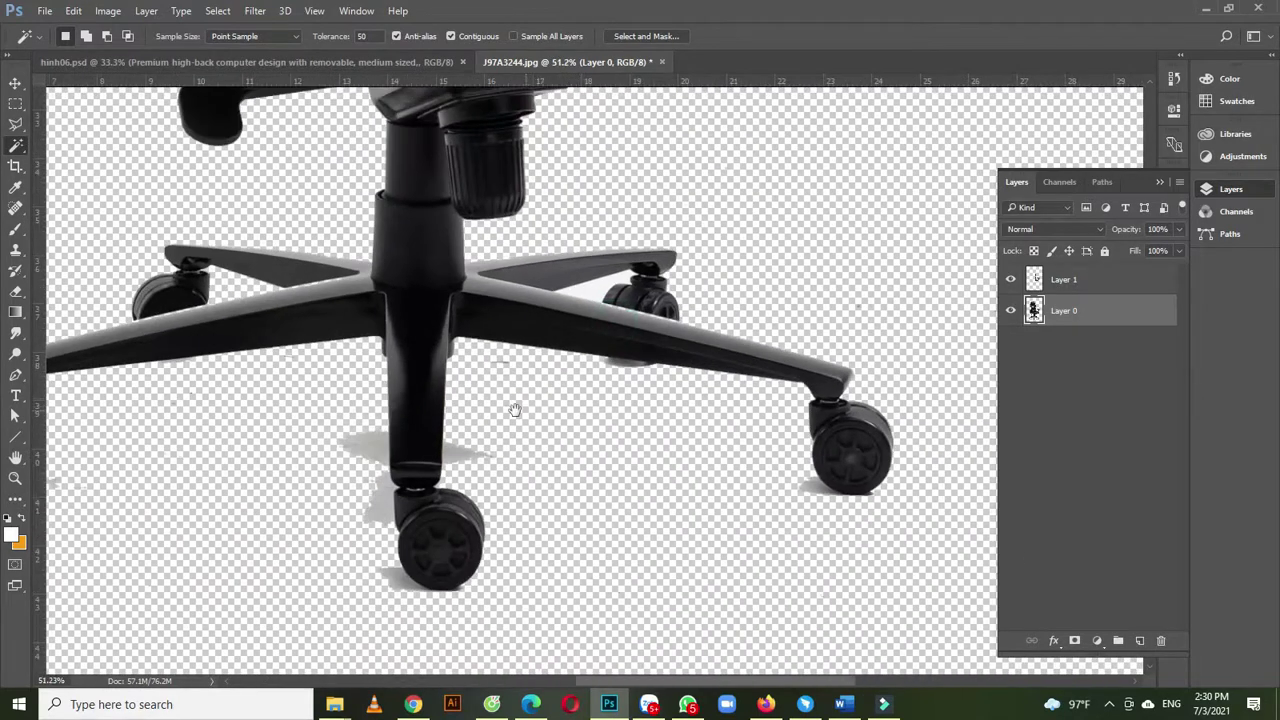
scroll(514, 409, up, 2)
scroll(553, 365, down, 1)
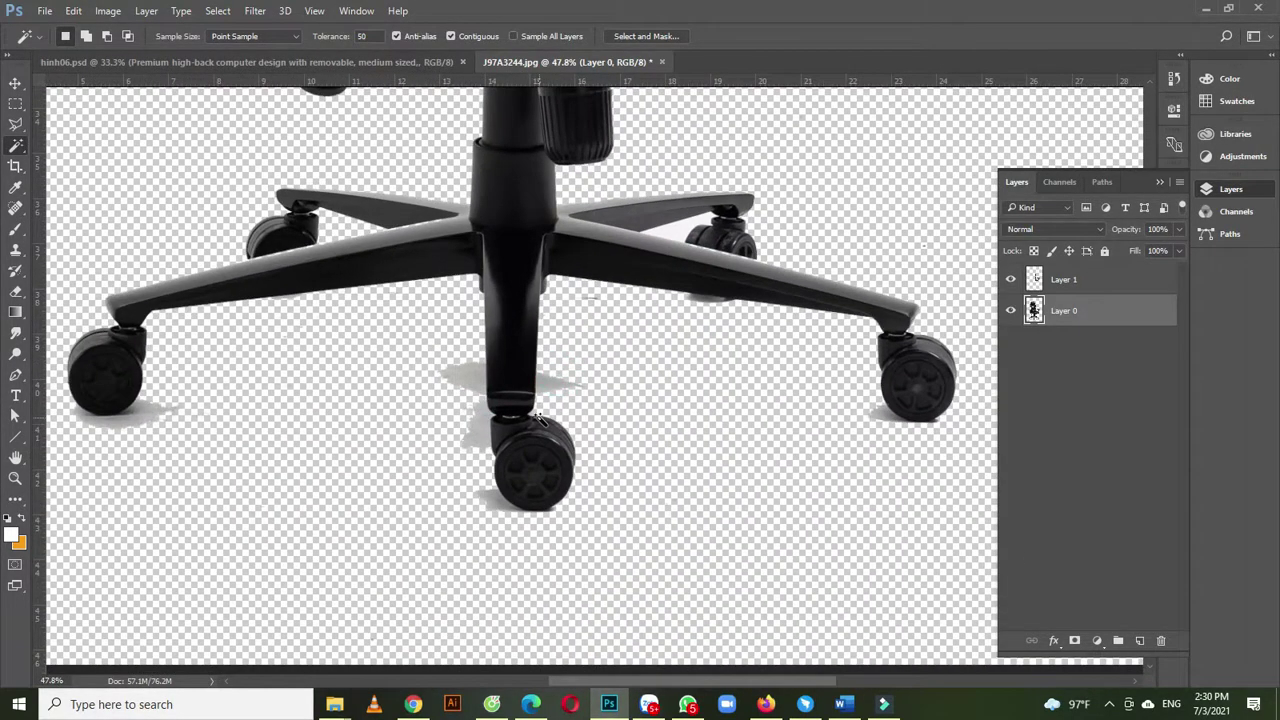
- Start a Pen path on the front base leg and trace around its caster up to the leg's other side
key(p)
scroll(538, 399, up, 2)
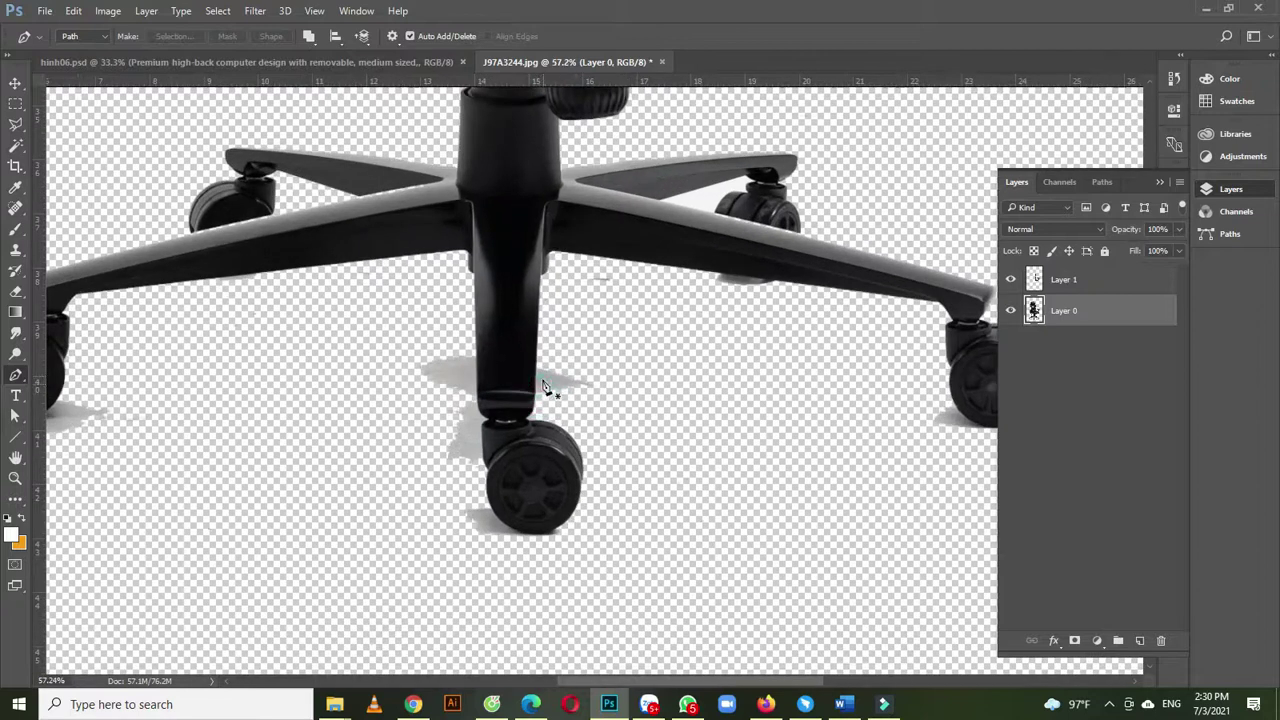
click(538, 364)
drag(534, 408, 531, 426)
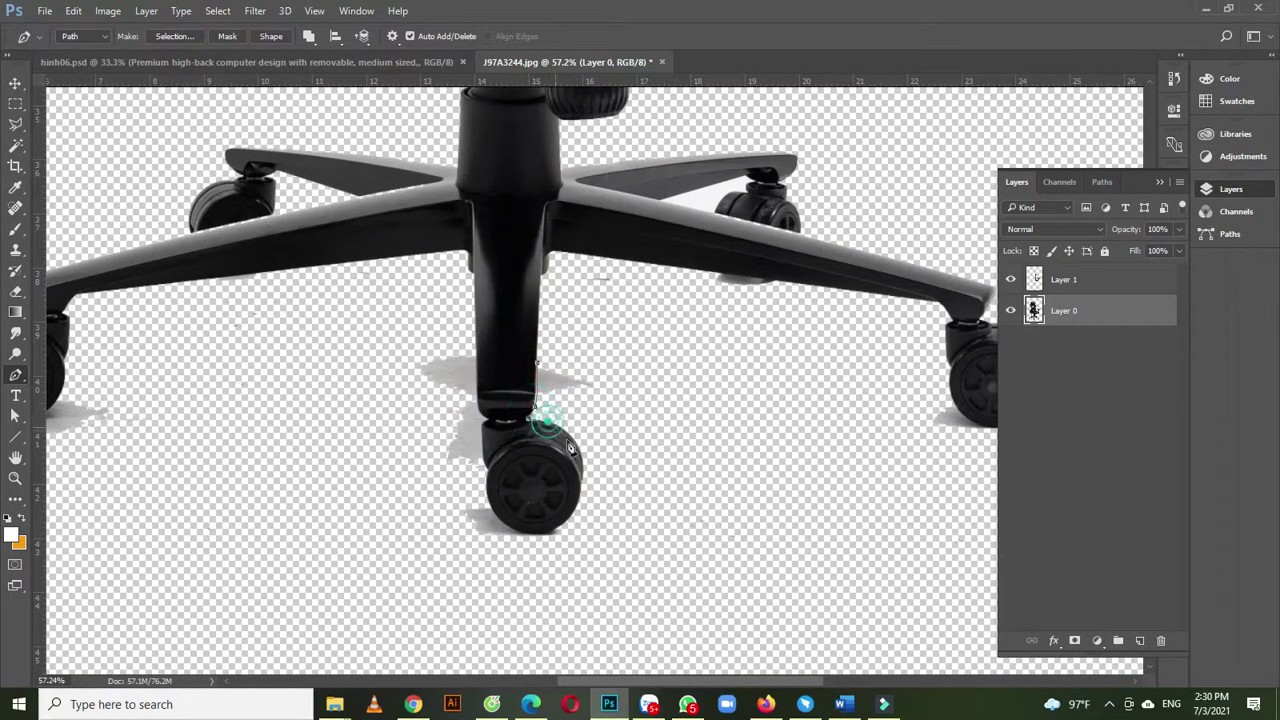
drag(581, 481, 523, 537)
click(503, 525)
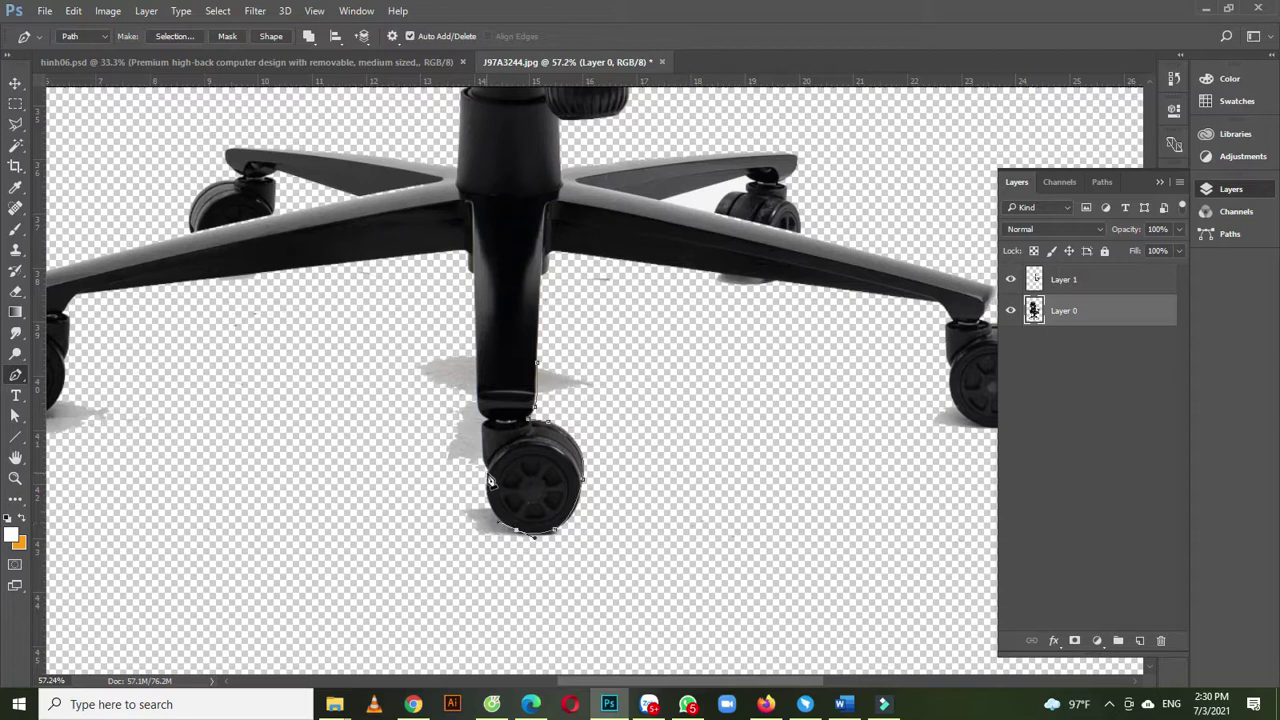
drag(490, 481, 493, 443)
click(483, 416)
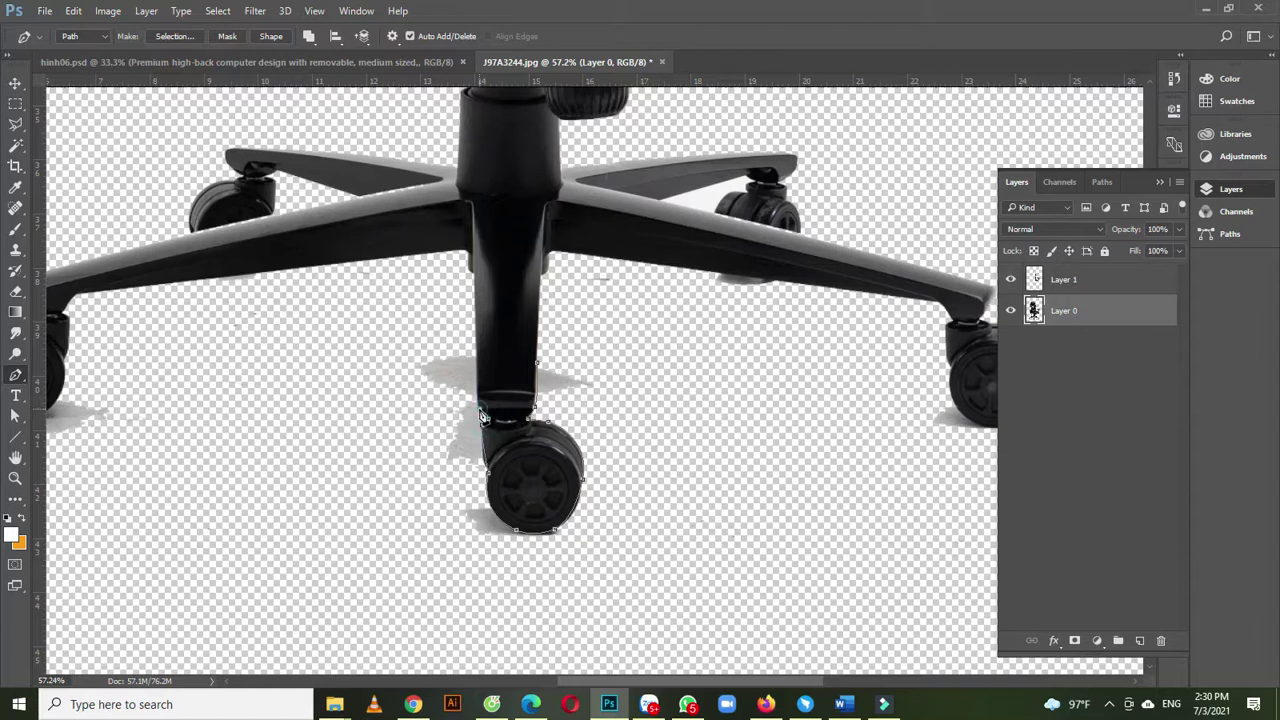
- Close the path around the shadows beside the front leg and caster, then delete them from Layer 0 via a selection and deselect
click(476, 345)
click(448, 323)
click(372, 346)
click(359, 428)
click(387, 525)
click(483, 566)
click(548, 561)
click(639, 539)
click(647, 469)
click(627, 373)
click(595, 343)
click(570, 333)
click(547, 345)
click(540, 369)
key(ctrl+Return)
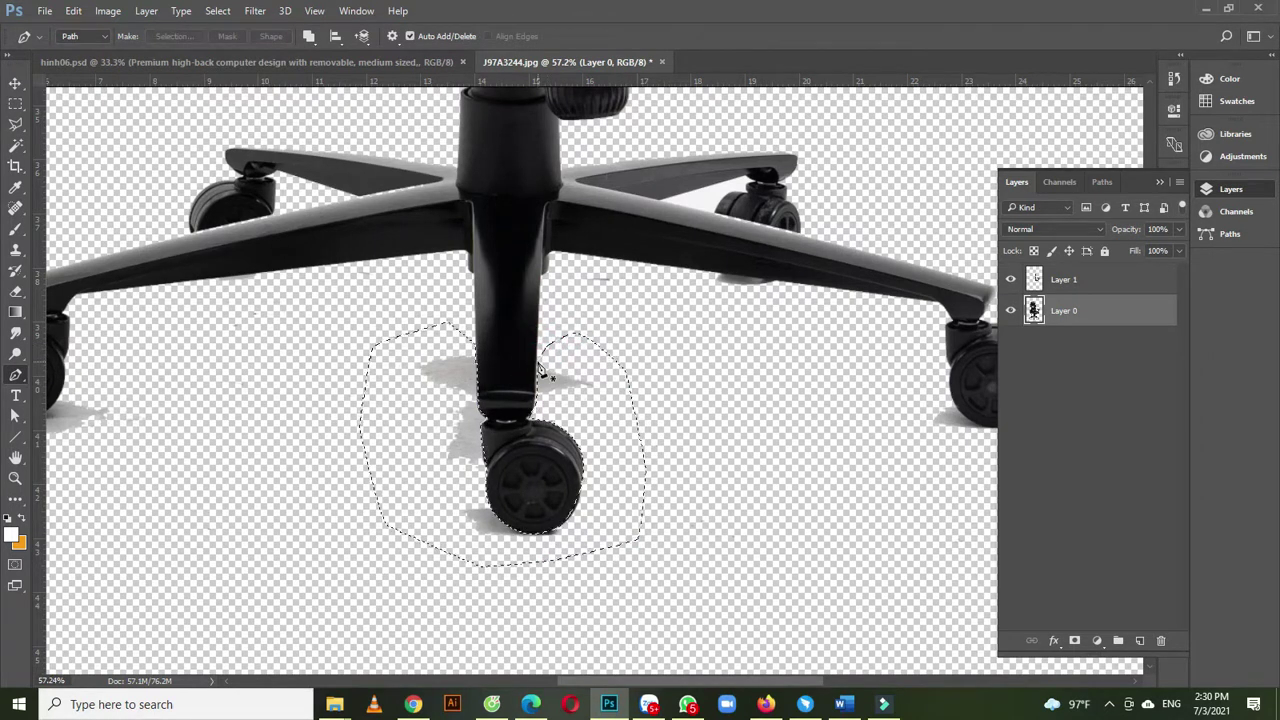
key(ctrl+d)
- Outline the shadow beneath the left caster with a closed Pen path, delete it from Layer 0 via a selection and deselect
scroll(329, 351, left, 5)
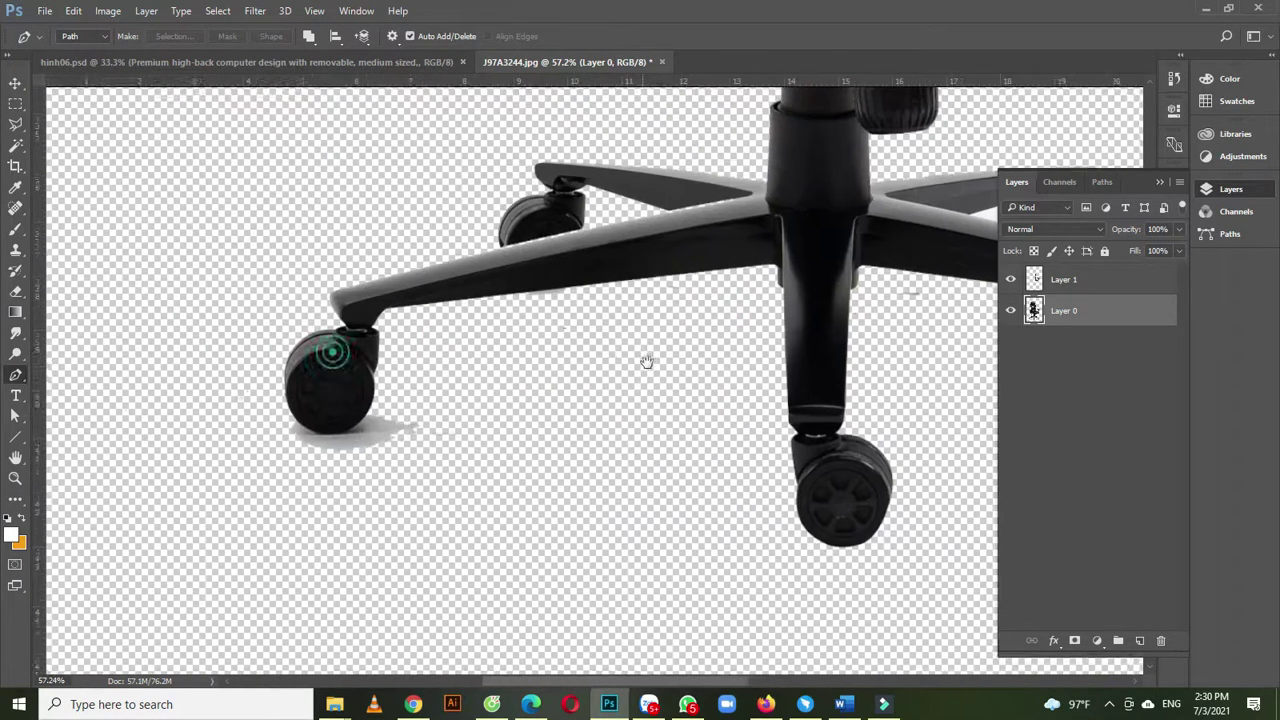
click(374, 407)
drag(338, 428, 313, 432)
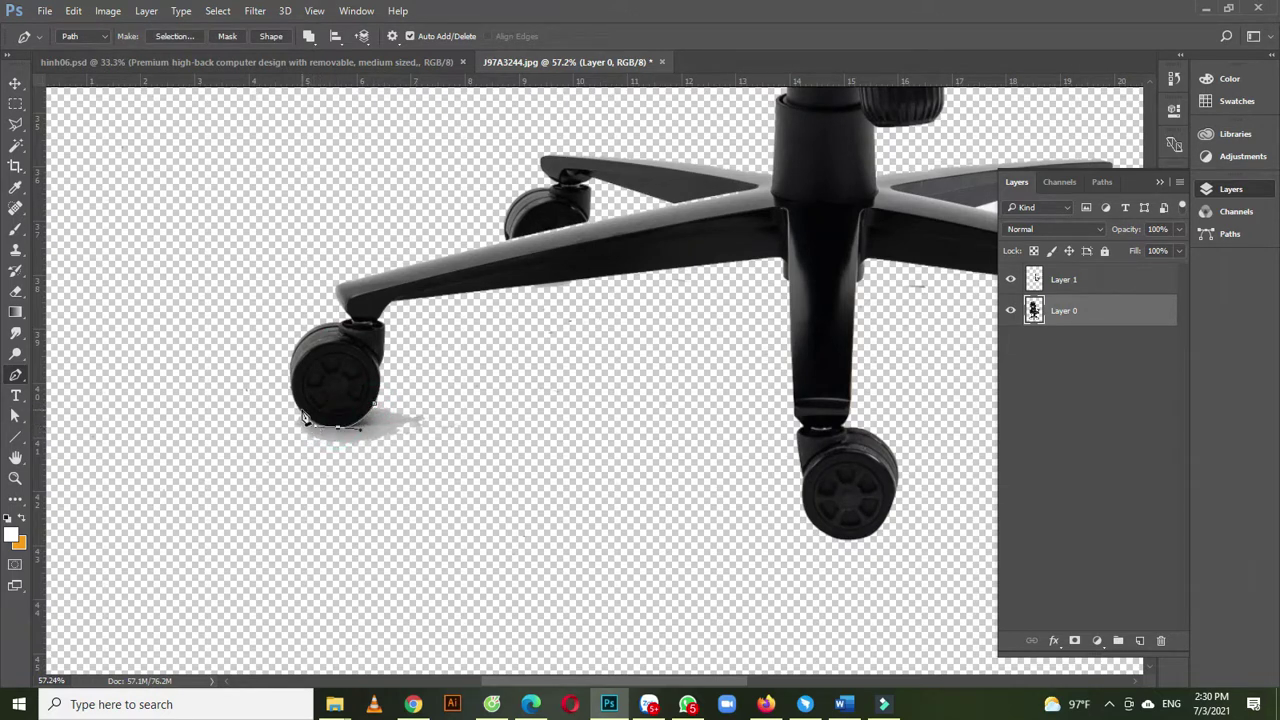
click(298, 407)
click(266, 410)
click(247, 475)
click(419, 521)
click(474, 463)
click(487, 394)
click(428, 380)
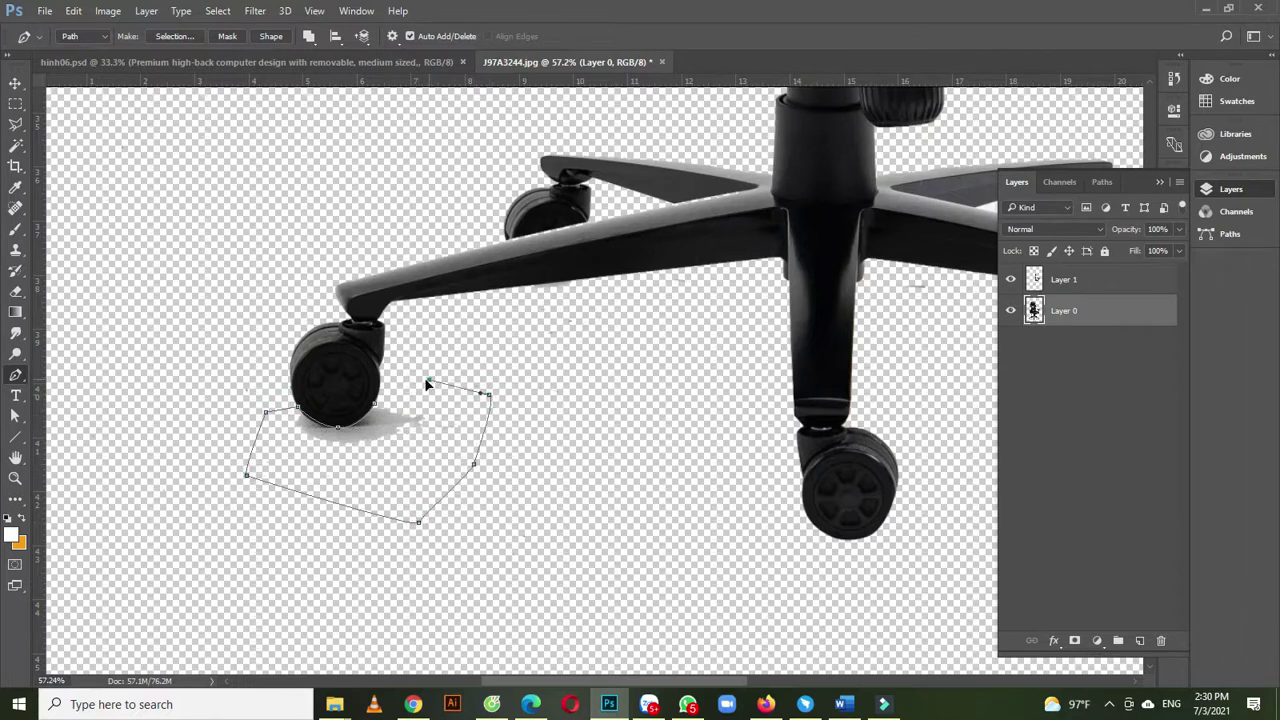
click(375, 408)
key(ctrl+Return)
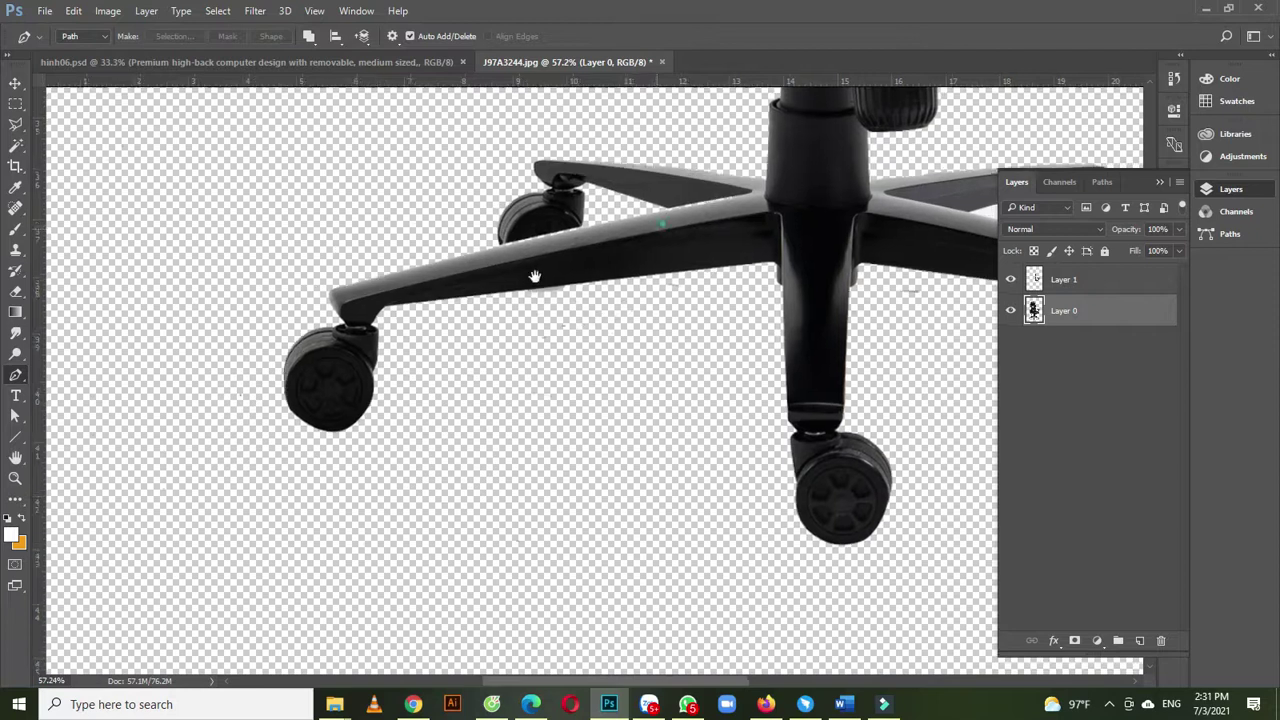
- Try deleting the white gap between the two right base legs and the rear caster with the Magic Wand
drag(534, 274, 200, 317)
drag(611, 278, 552, 333)
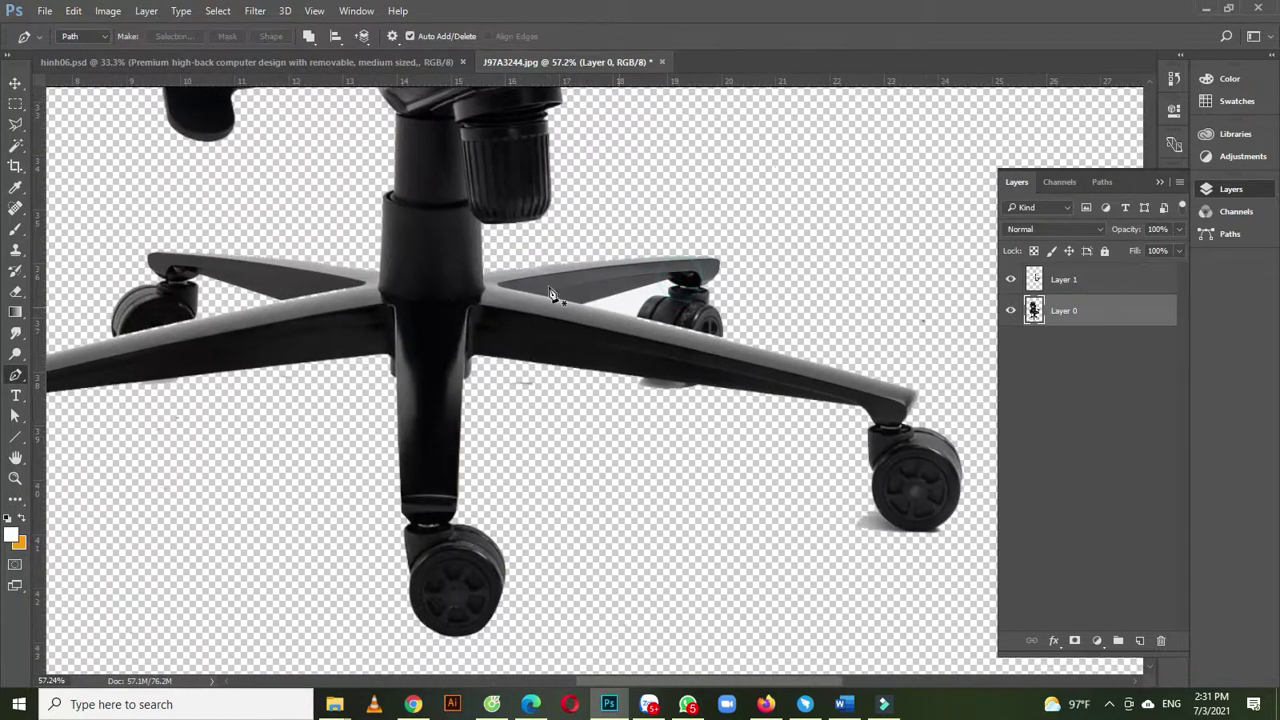
click(13, 144)
click(628, 312)
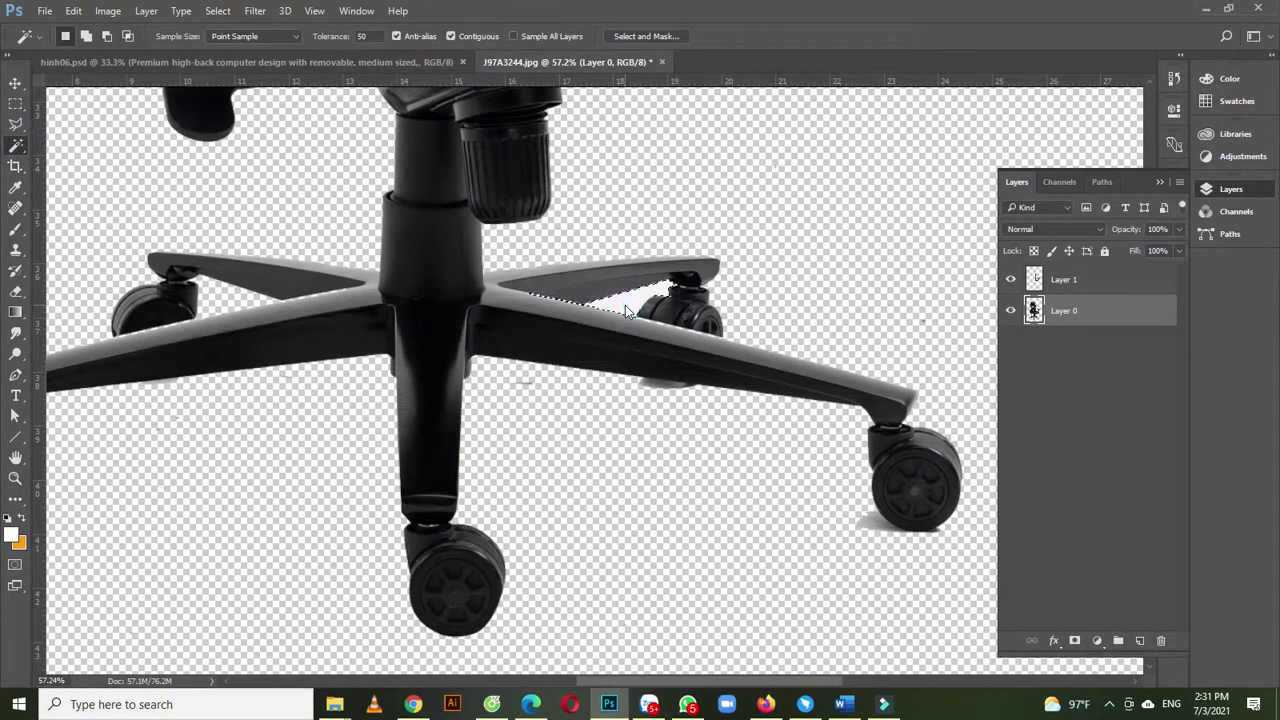
key(Delete)
- Trace the white gap between the right base legs and rear caster with the Pen, convert it to a selection, delete it and deselect
scroll(636, 298, up, 5)
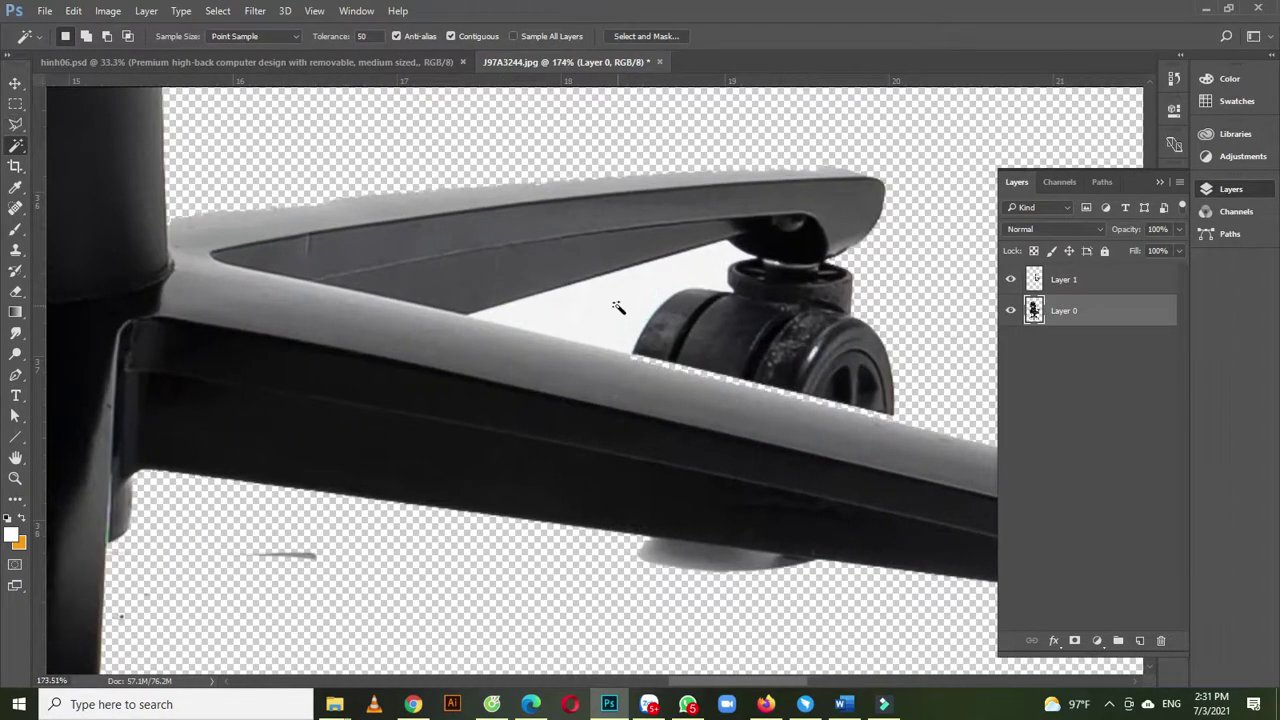
key(p)
click(757, 258)
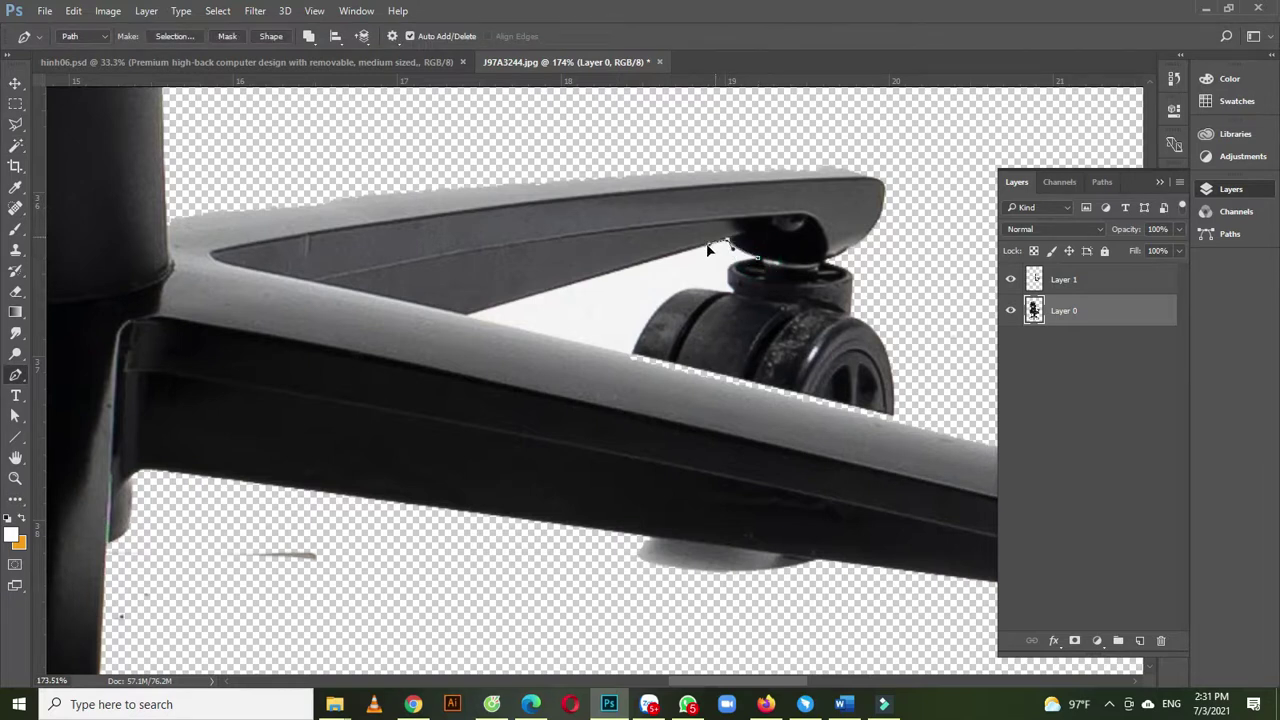
click(465, 315)
click(632, 353)
drag(695, 289, 810, 263)
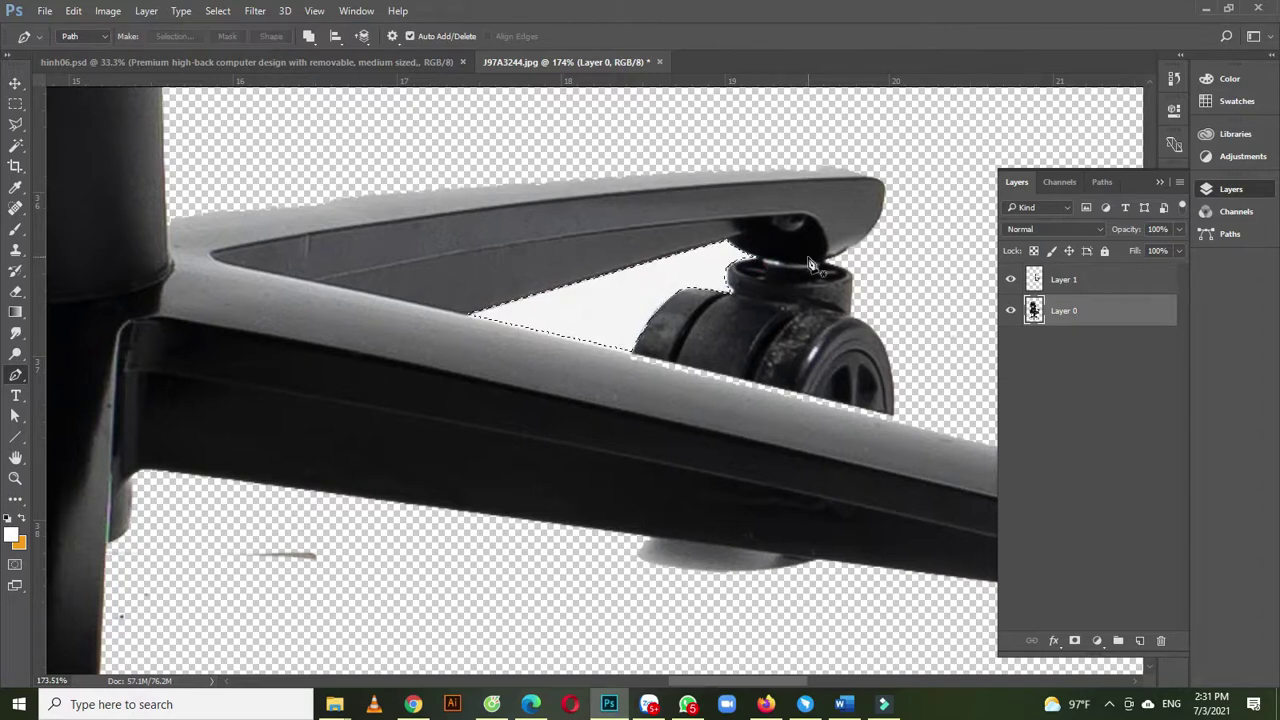
key(ctrl+Return)
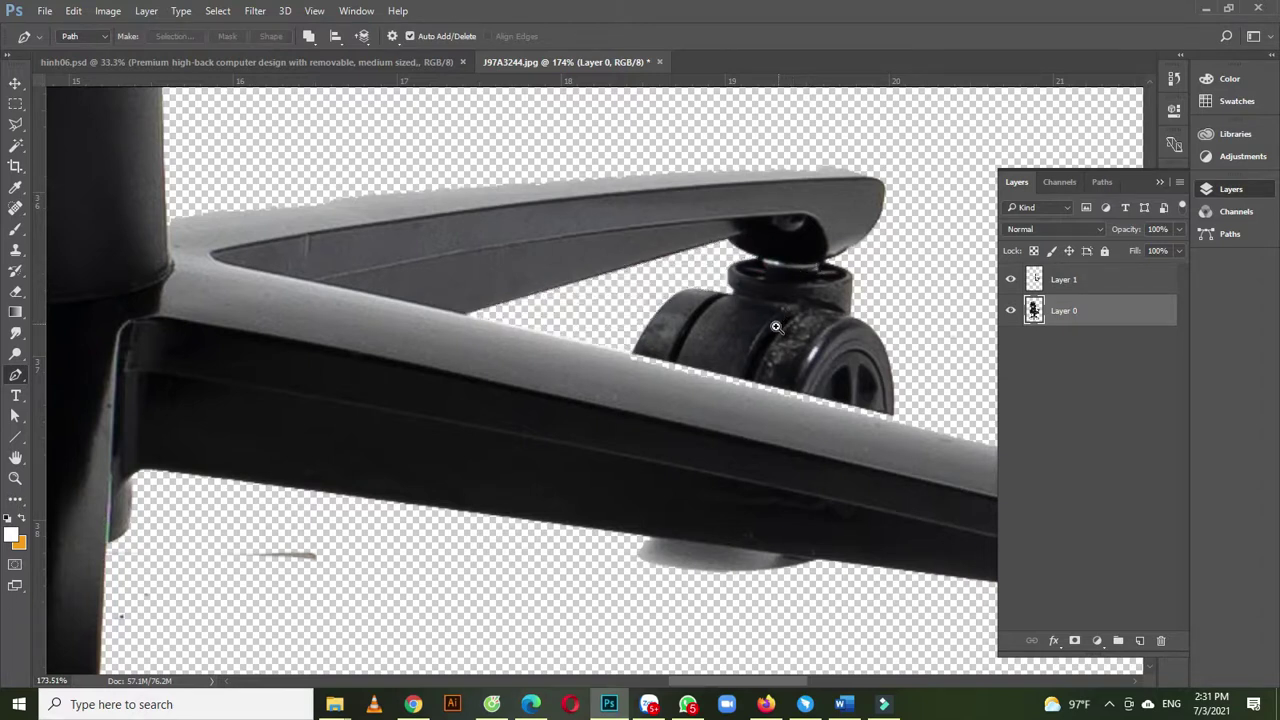
- Group Layer 1 and Layer 0 together, and toggle the group's visibility to check the whole chair cutout
scroll(636, 262, down, 8)
scroll(625, 305, down, 2)
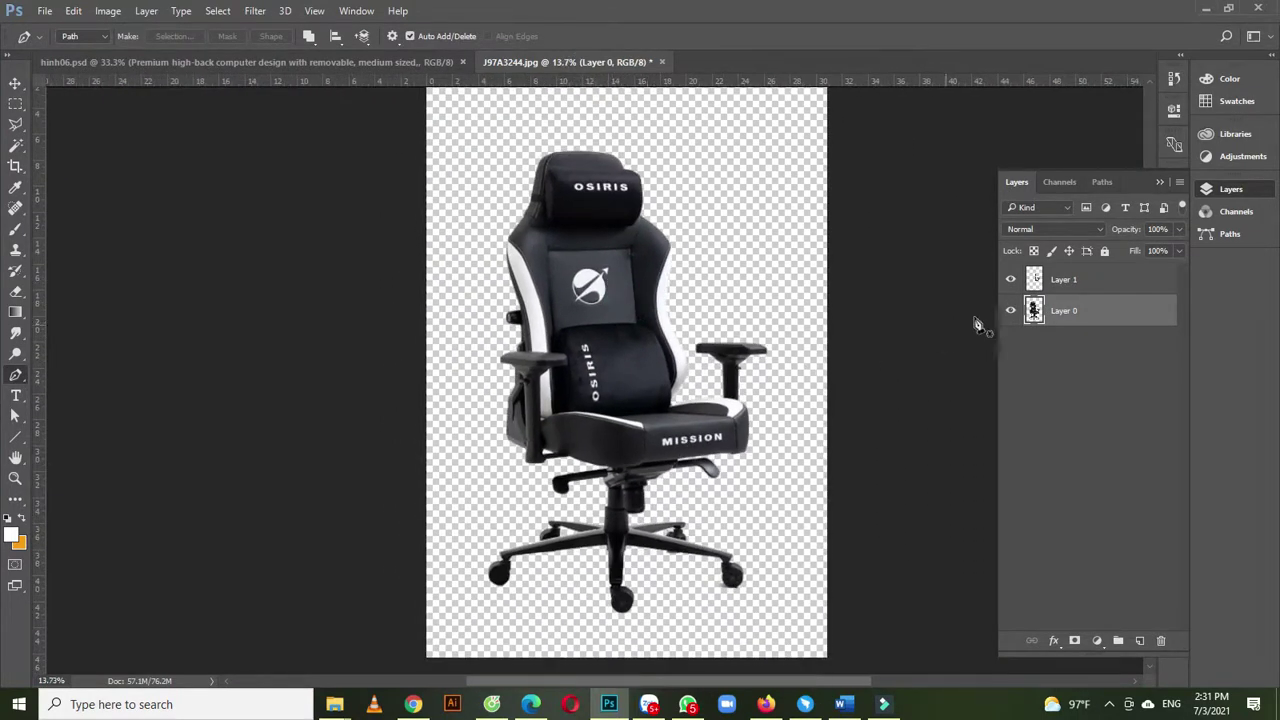
shift+click(1074, 287)
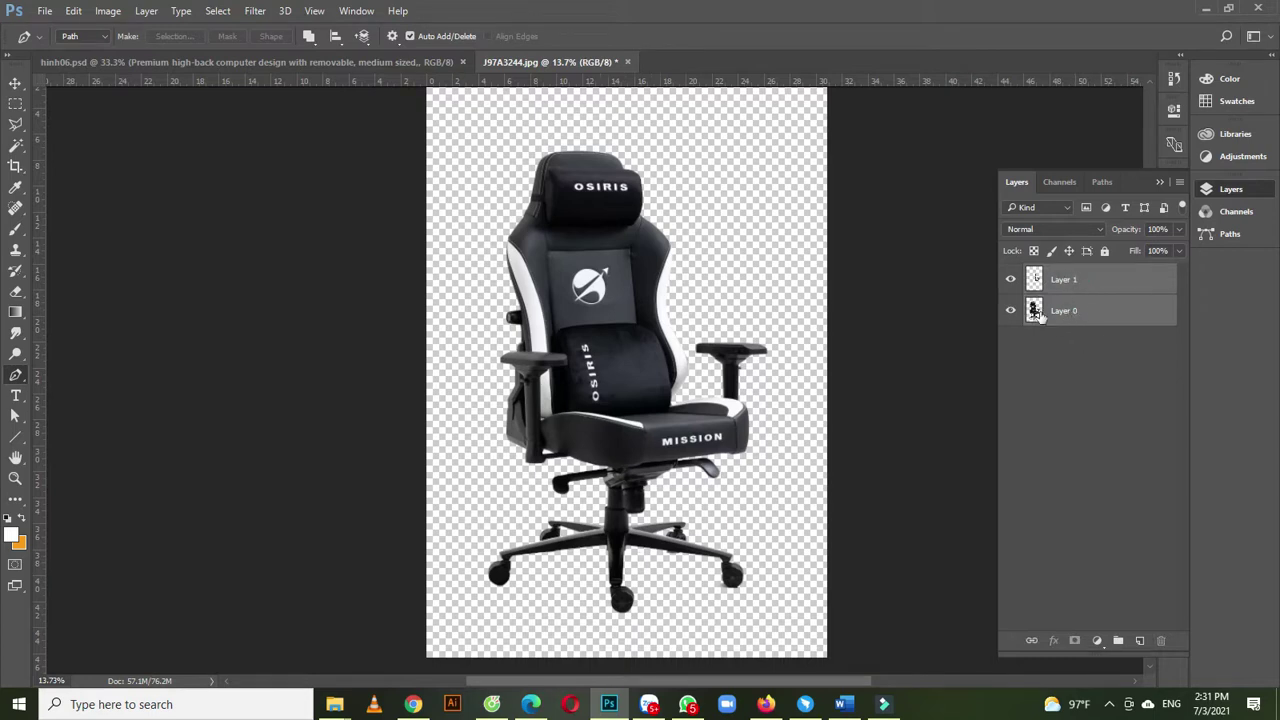
key(ctrl+g)
click(1013, 275)
click(1013, 275)
click(1013, 275)
click(1013, 275)
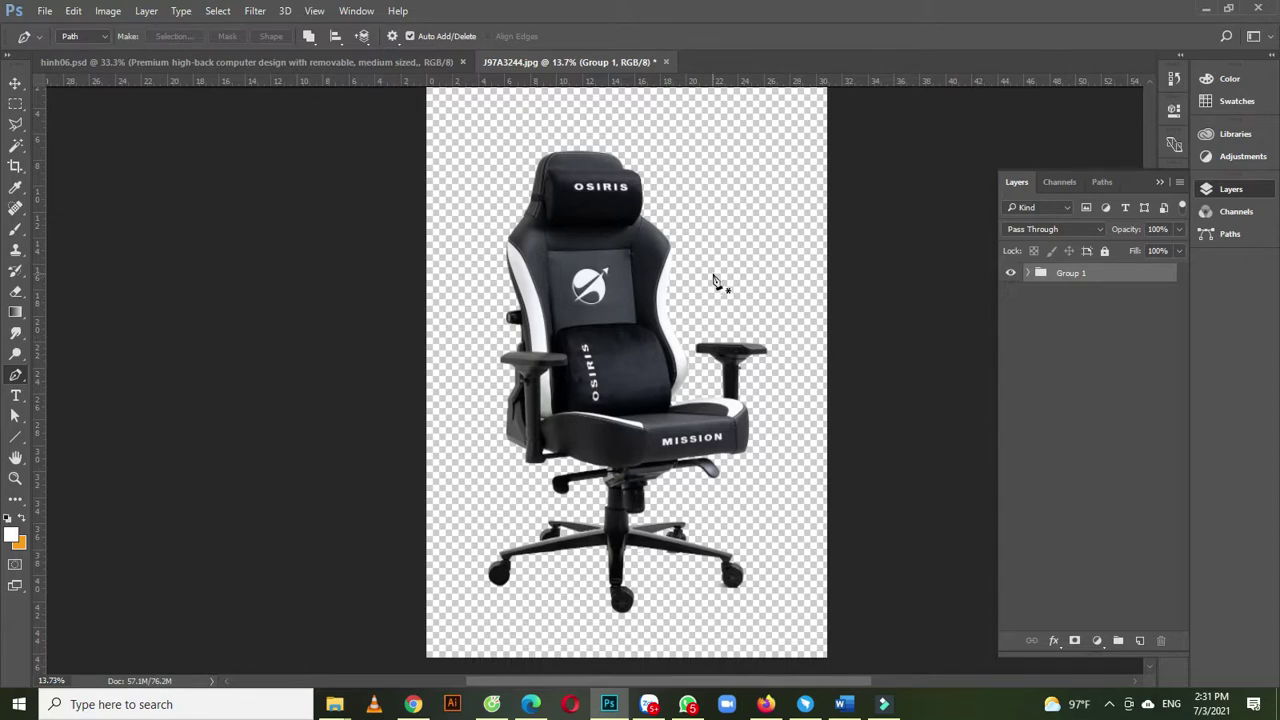
scroll(700, 290, down, 2)
scroll(697, 293, up, 1)
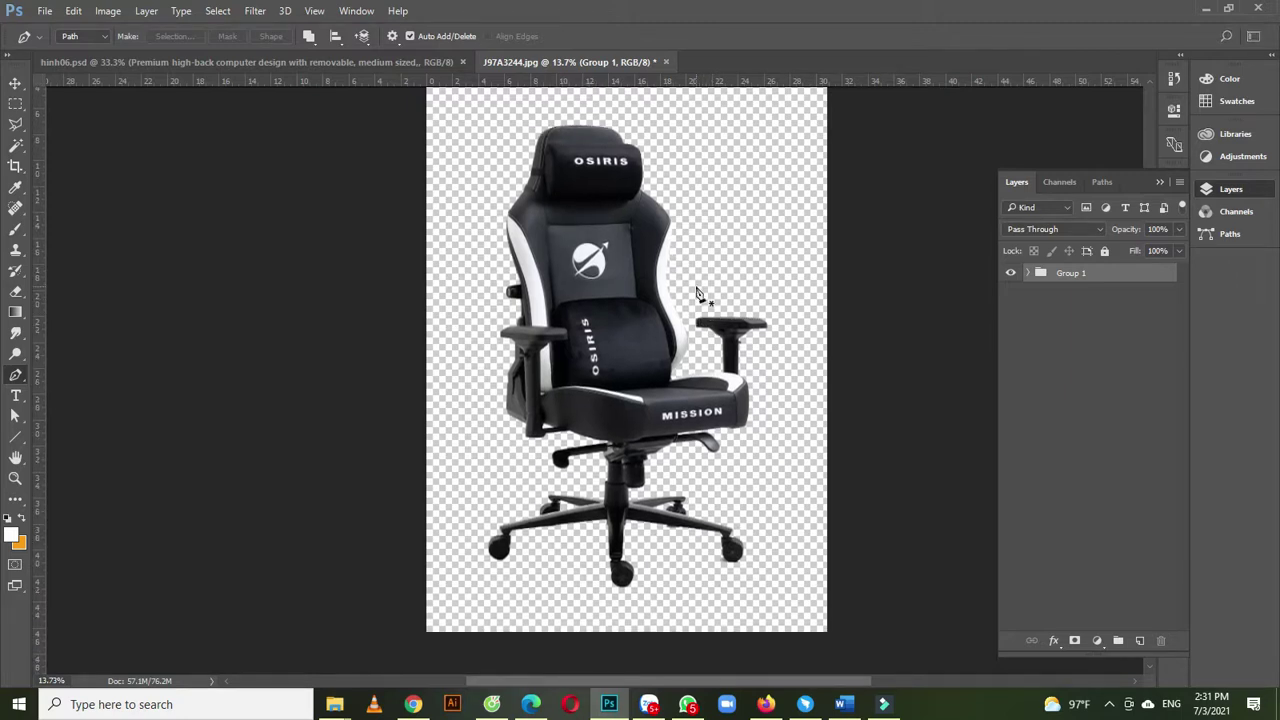
- Create a new document named Poster01, 2000 by 2000 pixels at 72 pixels/inch with a white background
key(ctrl+n)
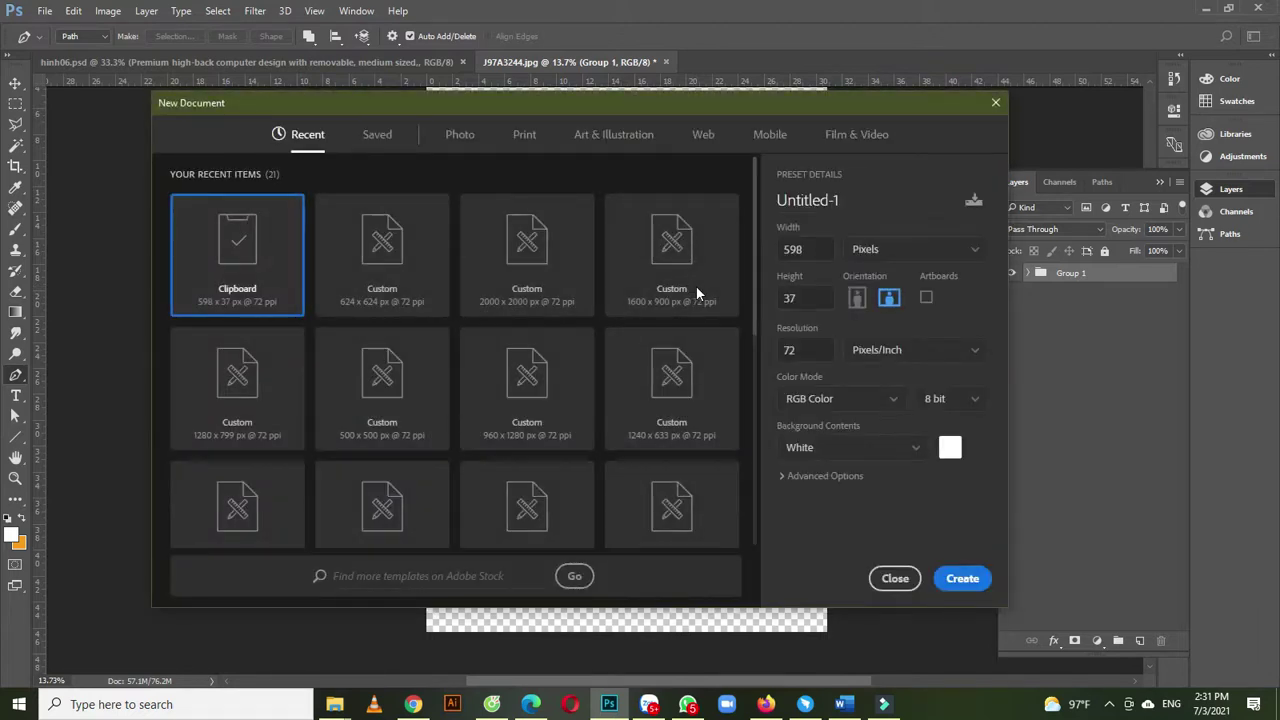
click(781, 255)
key(Tab)
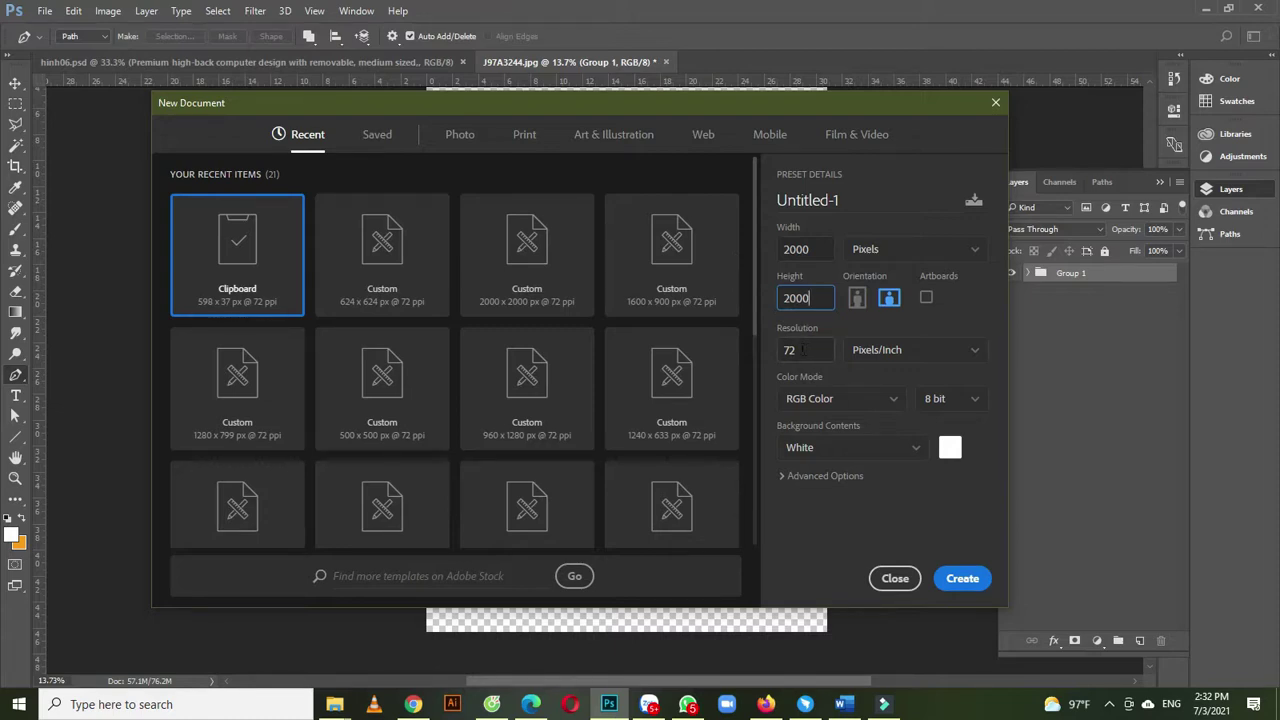
key(Tab)
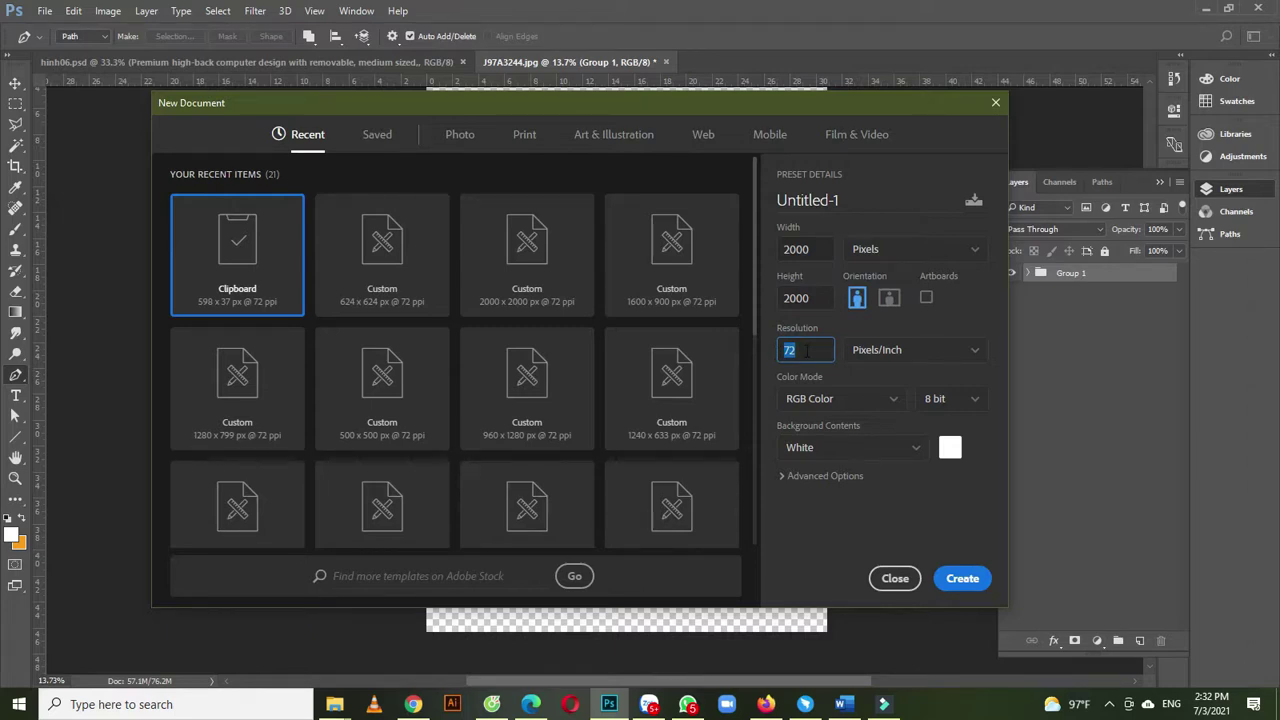
click(805, 350)
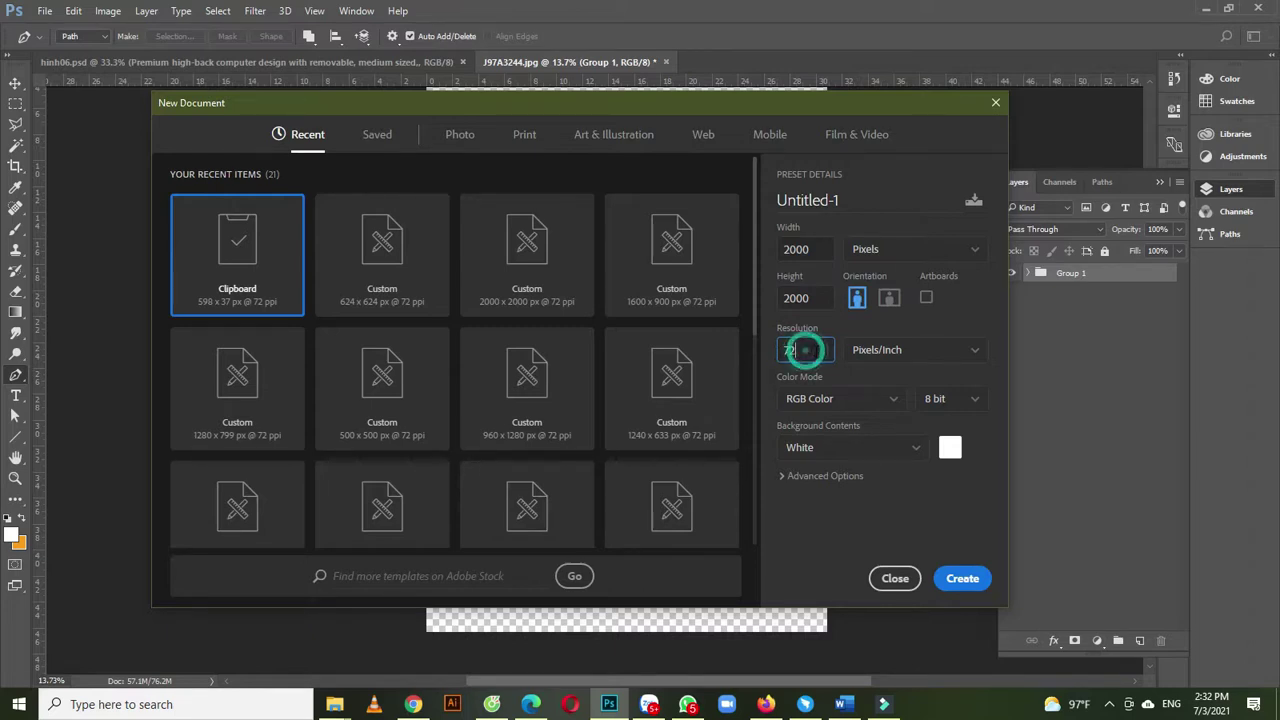
double_click(817, 351)
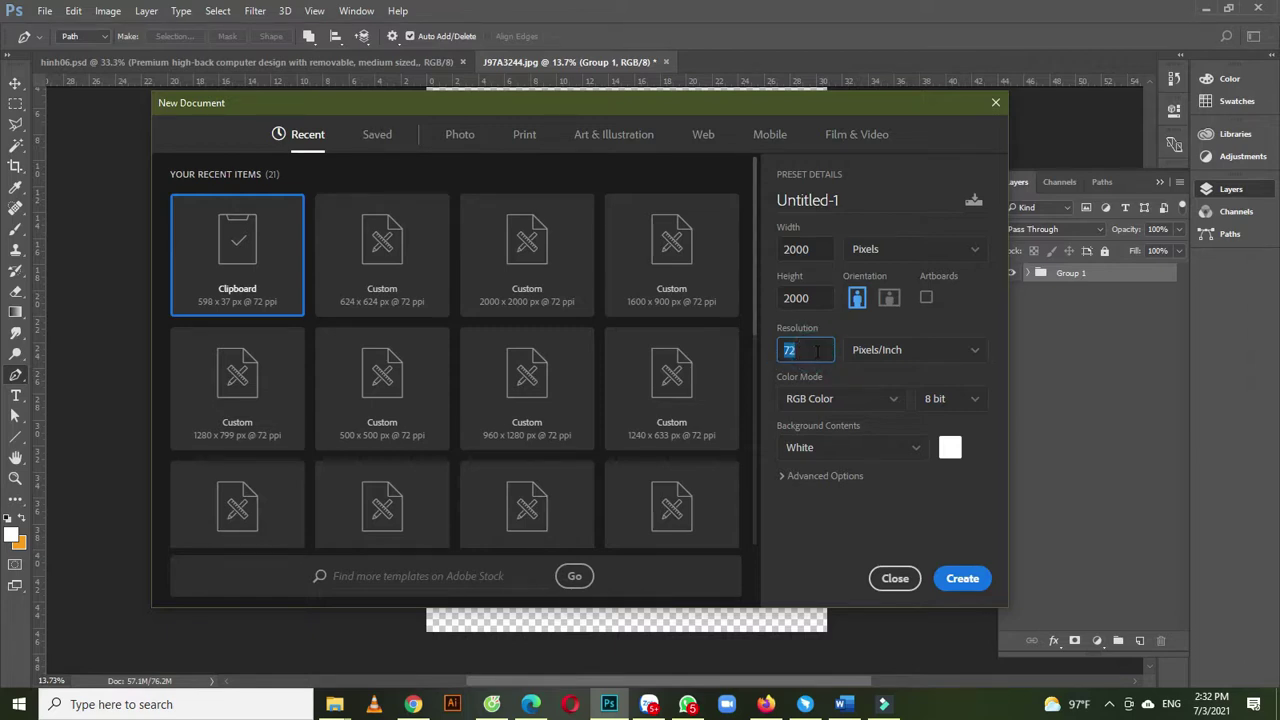
double_click(849, 199)
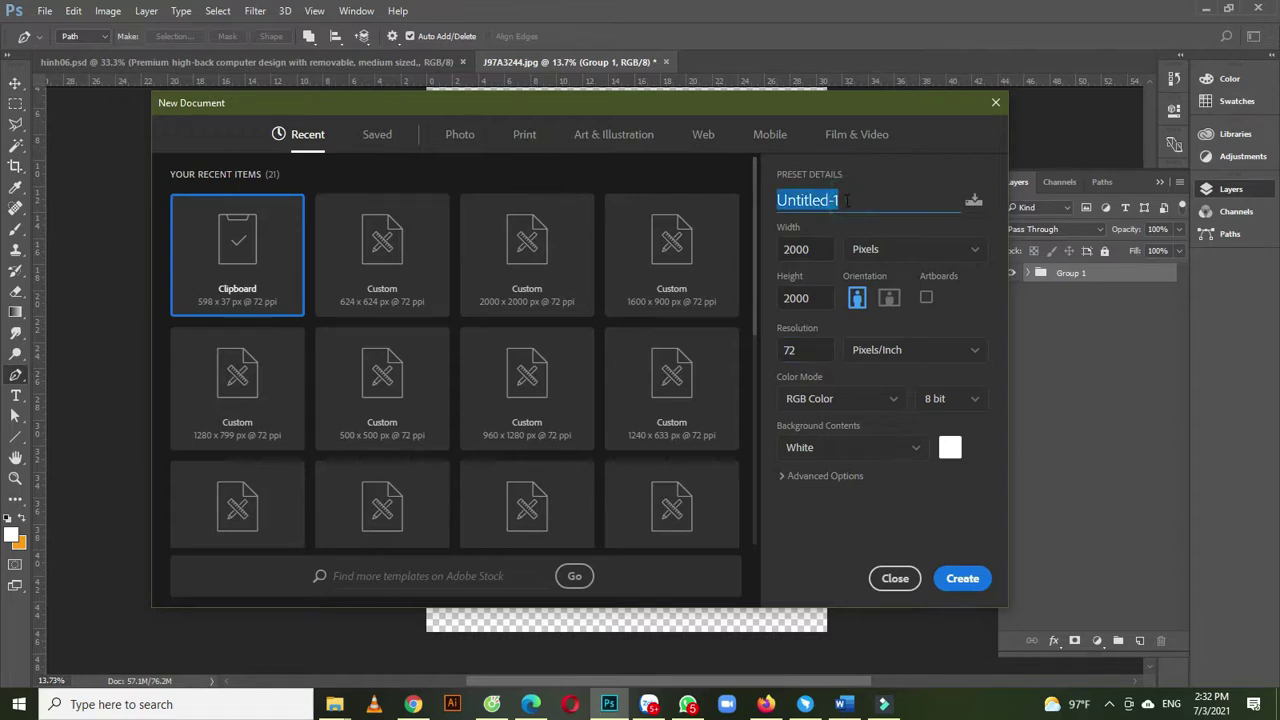
text(P)
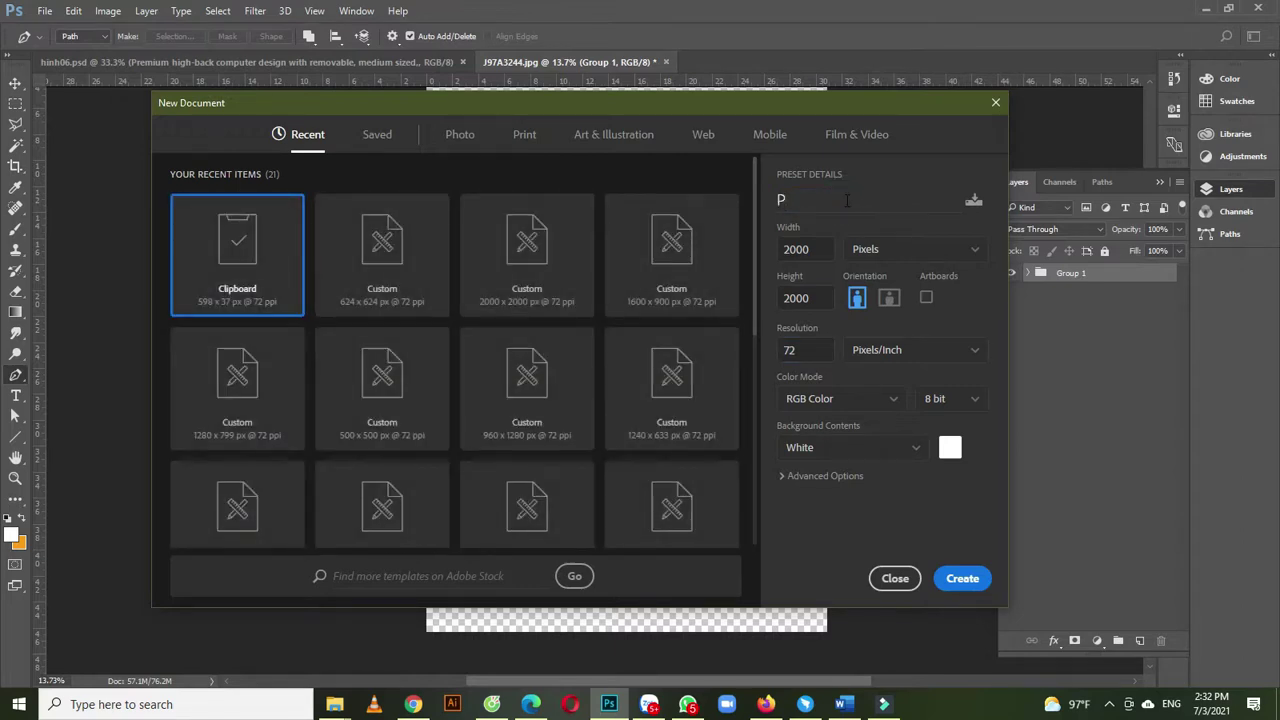
double_click(847, 200)
text(Po)
key(Return)
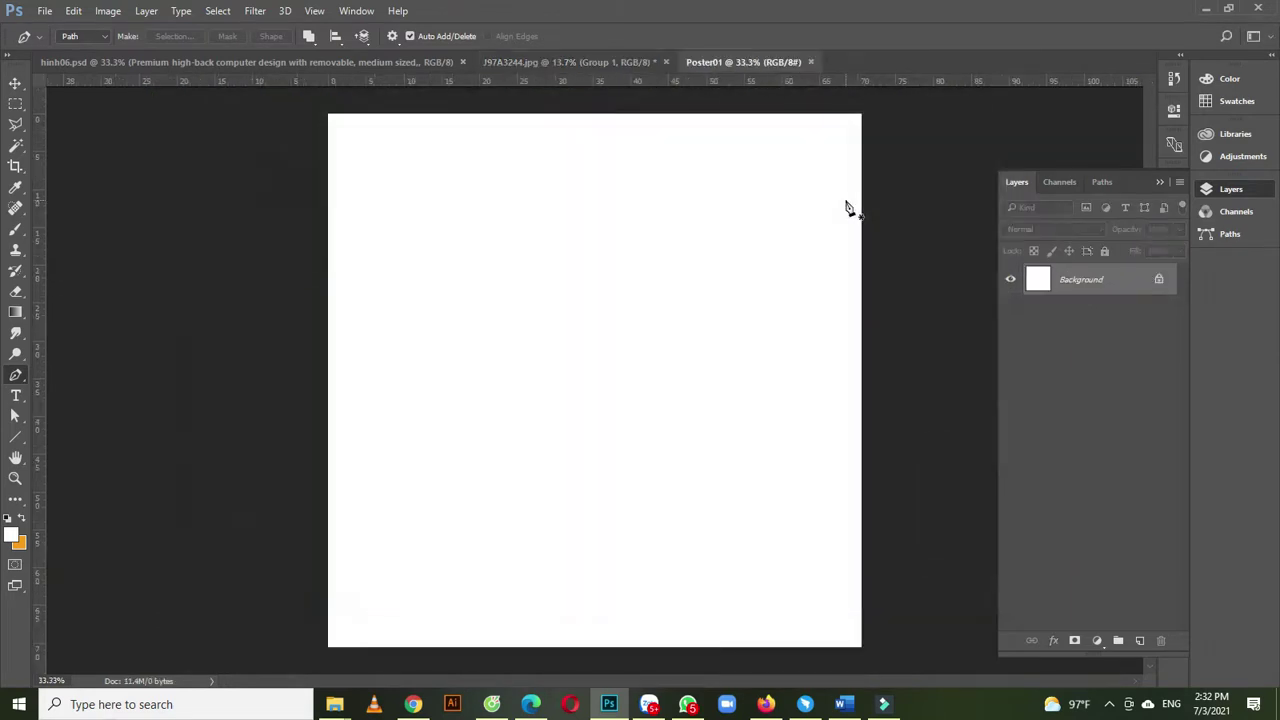
- Merge Group 1 with its two layers in J97A3244.jpg and move the merged chair into the Poster01 document
click(15, 83)
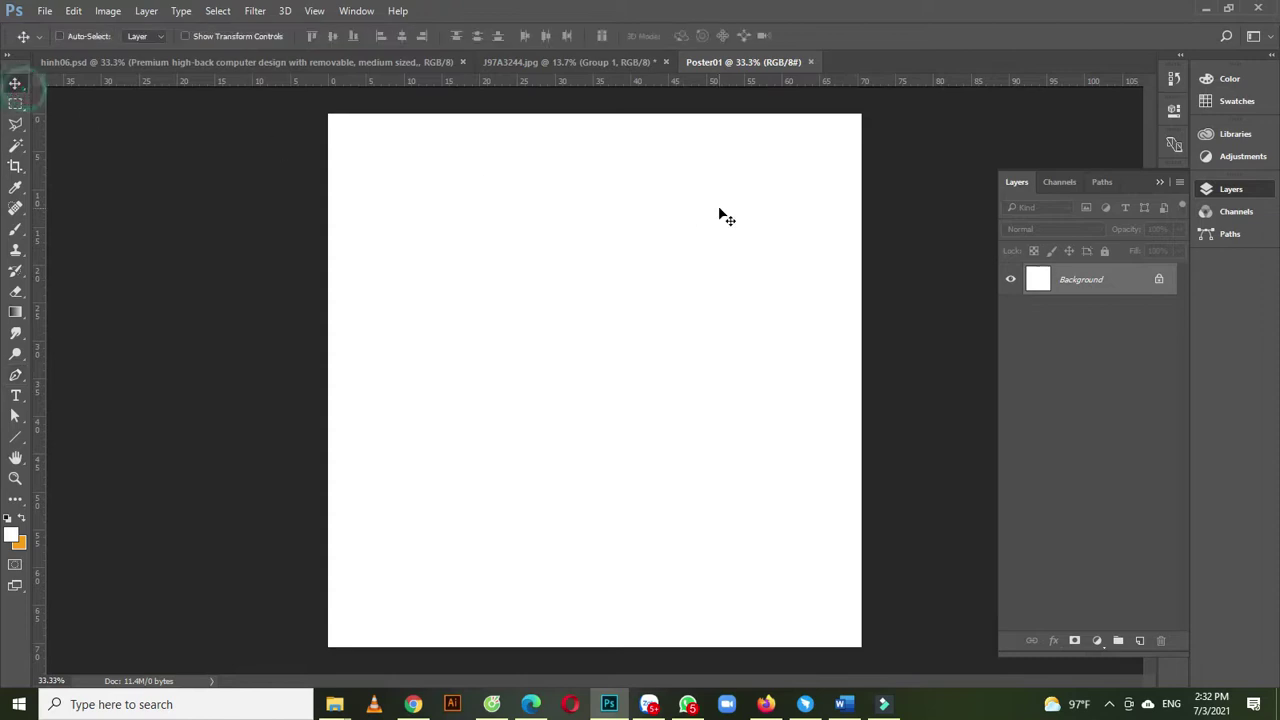
click(550, 62)
ctrl+click(590, 300)
drag(590, 300, 718, 82)
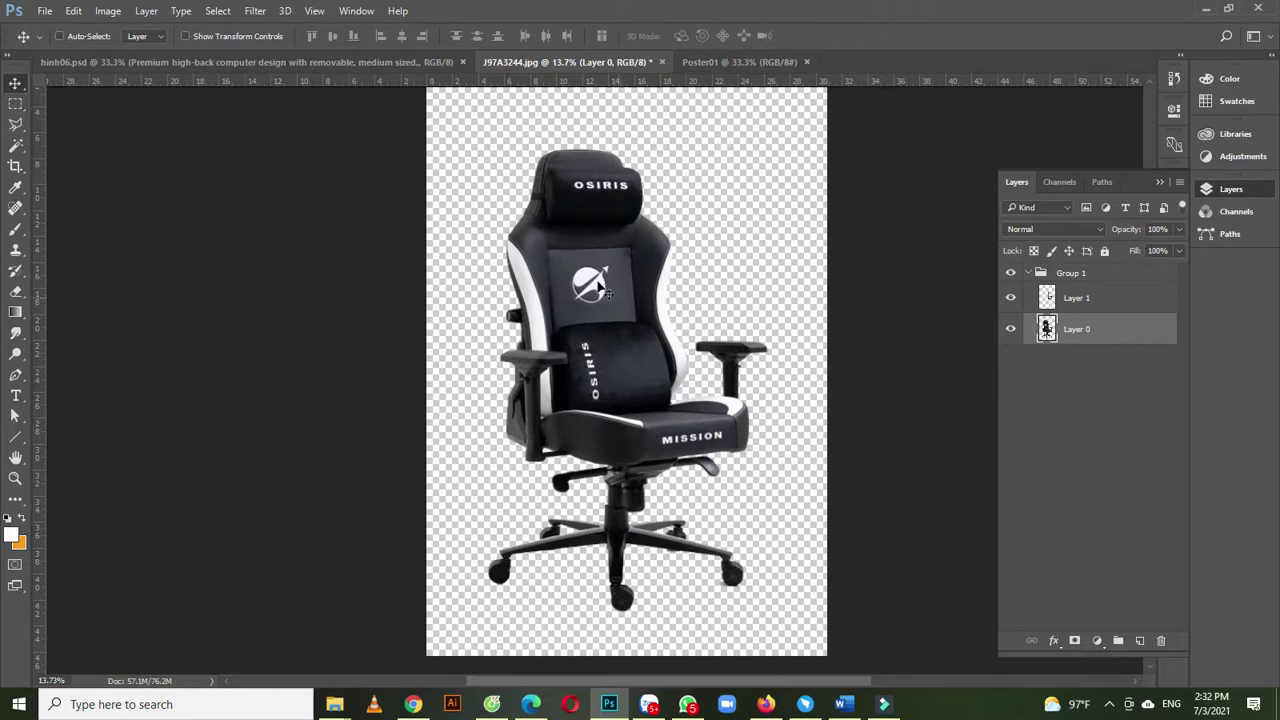
click(1072, 280)
shift+click(1073, 297)
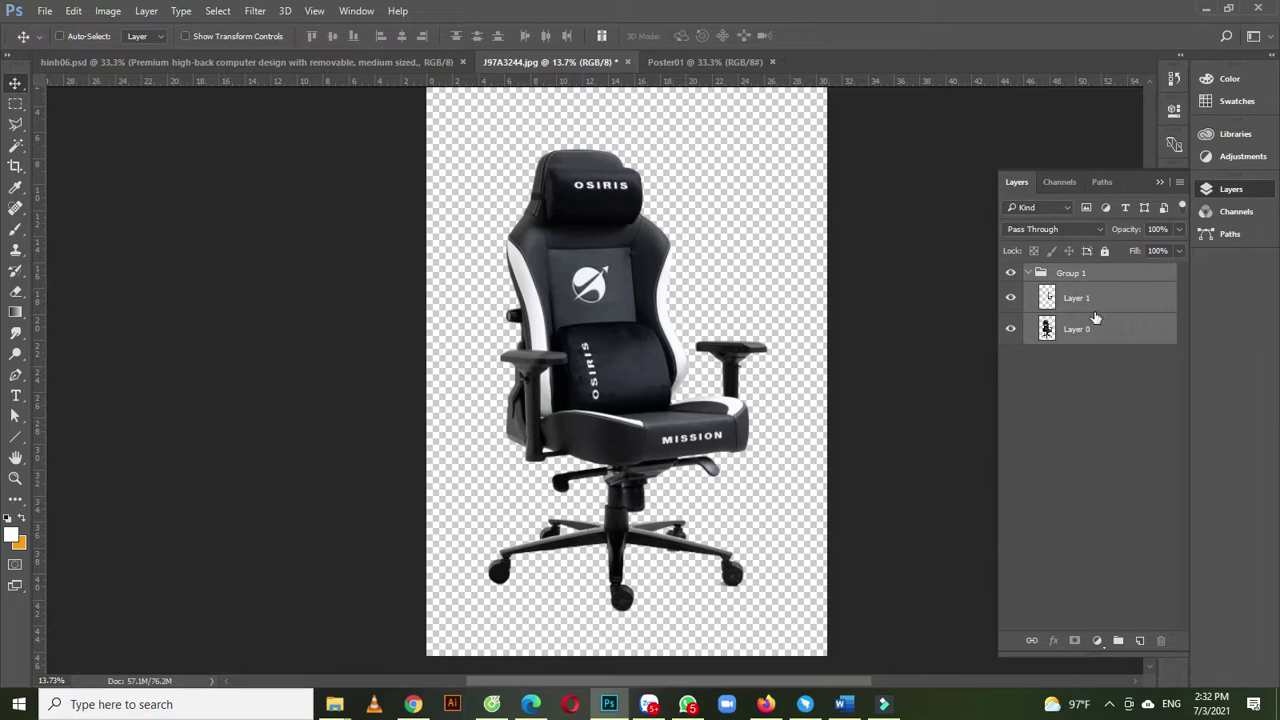
key(ctrl+e)
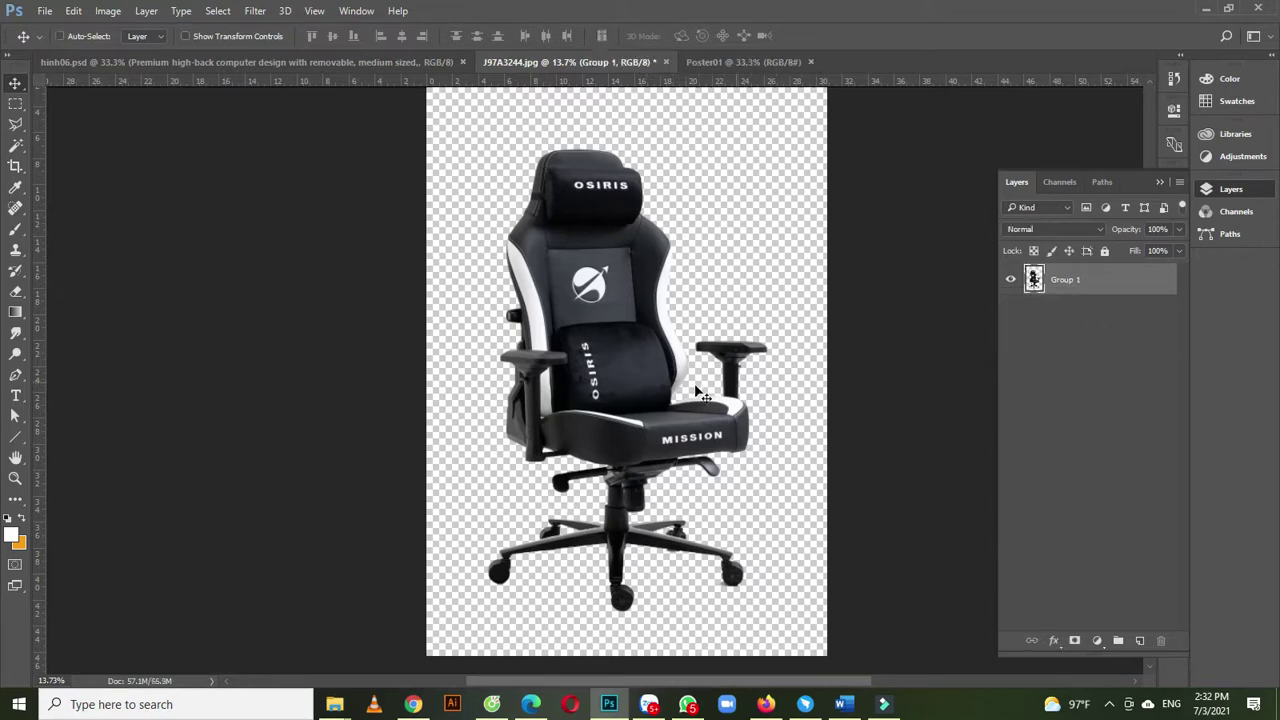
drag(603, 380, 546, 409)
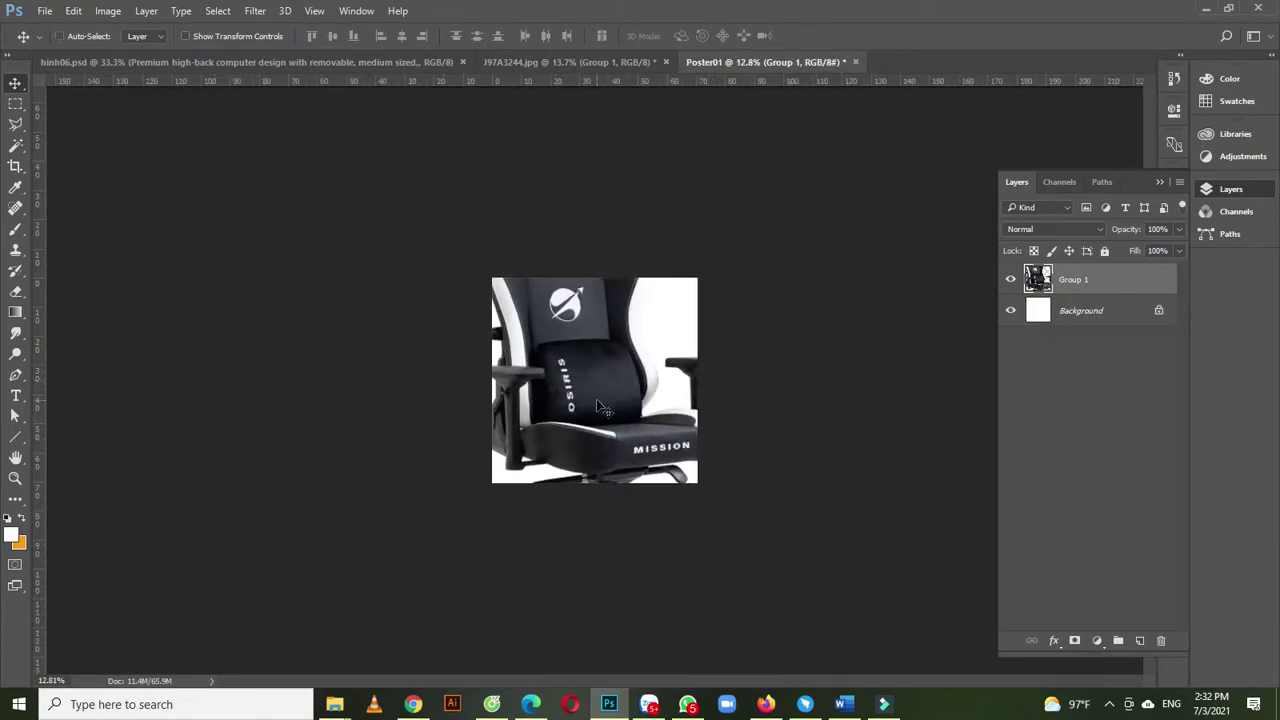
- Scale the chair proportionally to about 61.6% and position it toward the left of Poster01, with its base cropped by the canvas
key(ctrl+t)
drag(785, 180, 692, 294)
drag(572, 381, 596, 384)
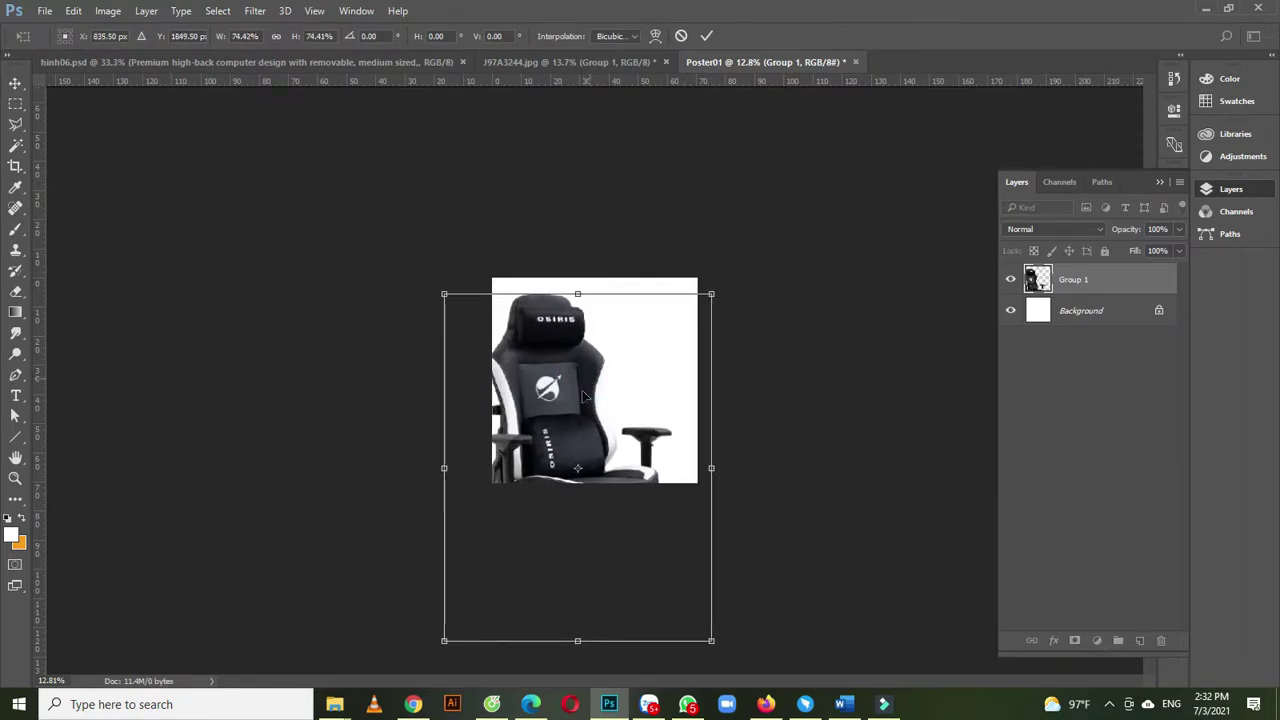
drag(443, 639, 454, 622)
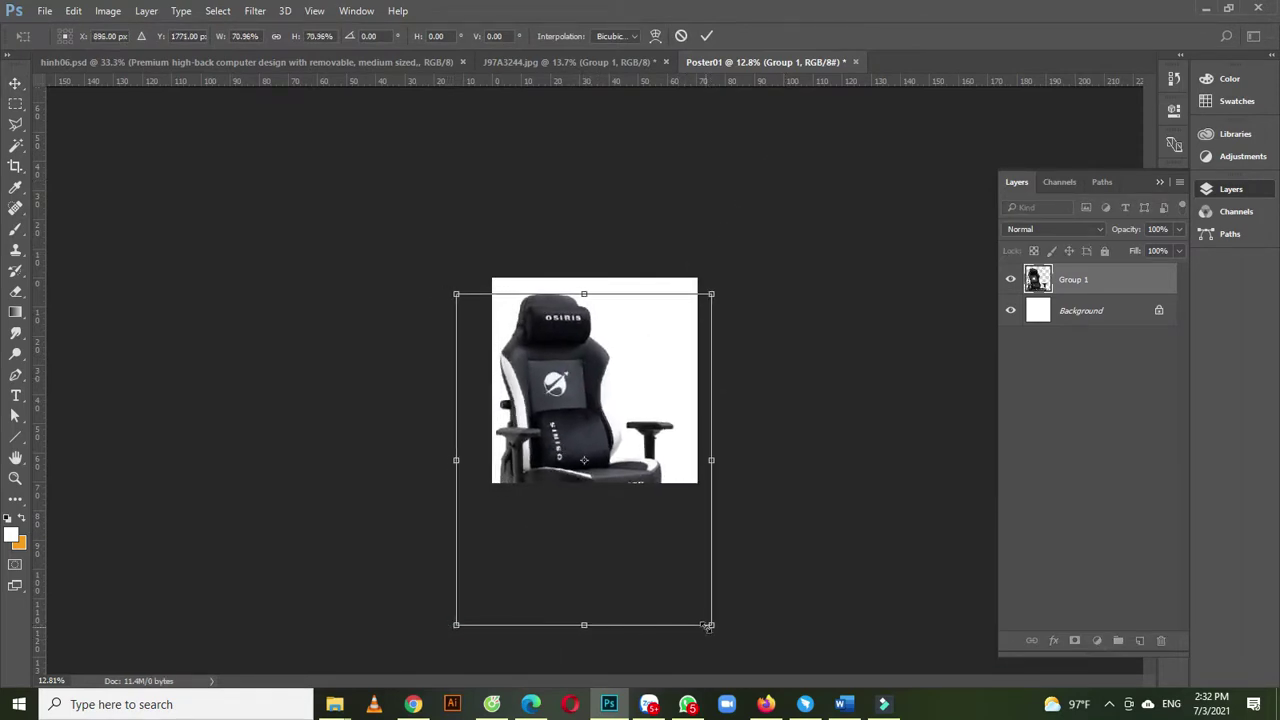
drag(706, 624, 692, 600)
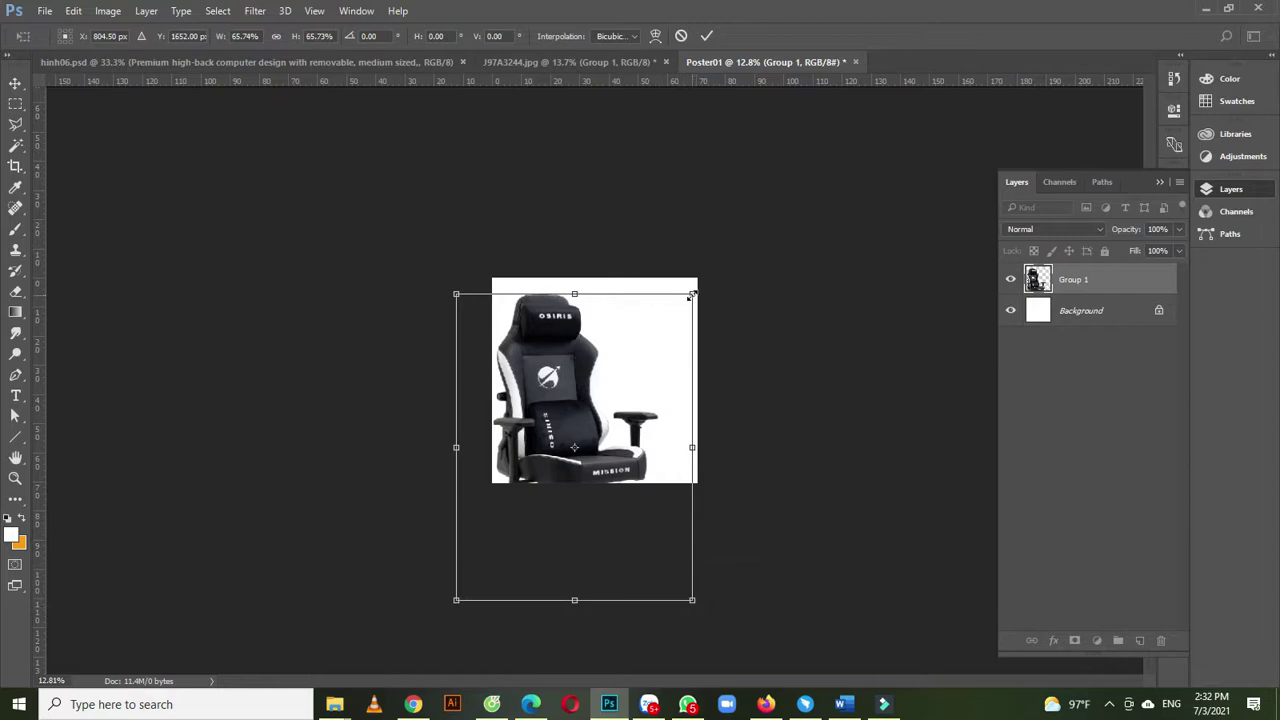
drag(691, 296, 689, 299)
drag(630, 450, 638, 444)
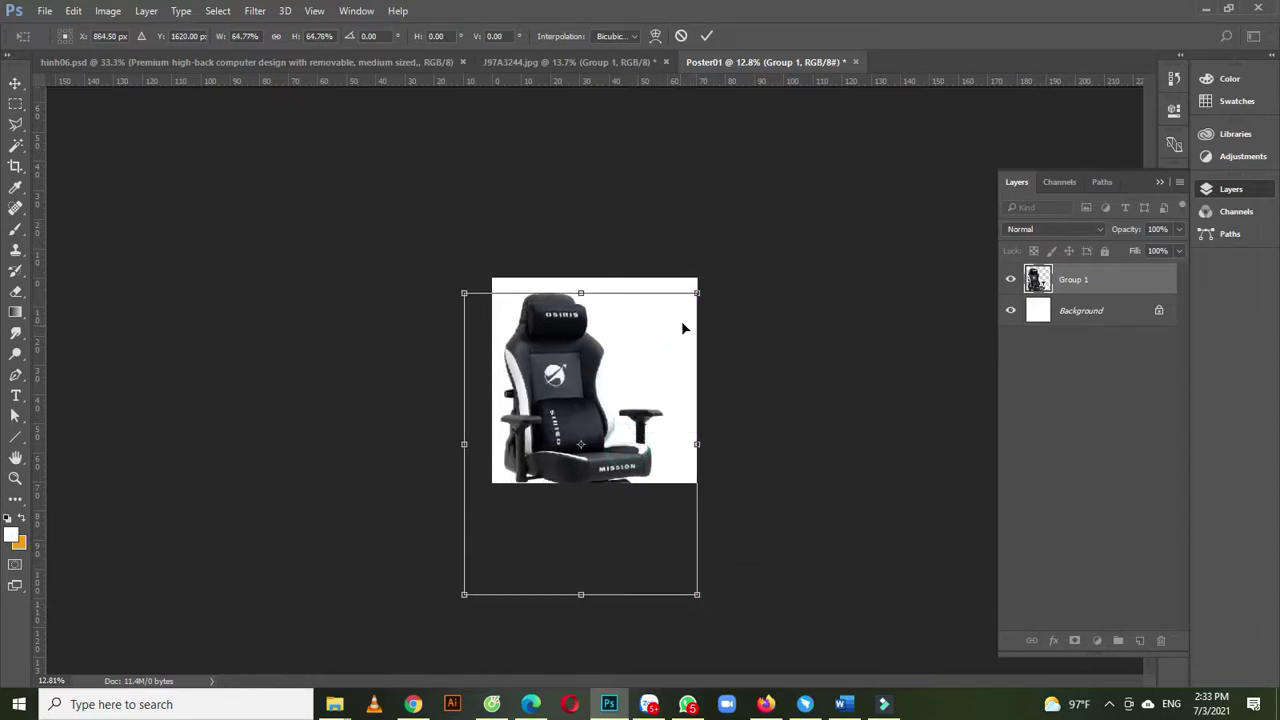
drag(695, 295, 686, 306)
drag(630, 468, 621, 460)
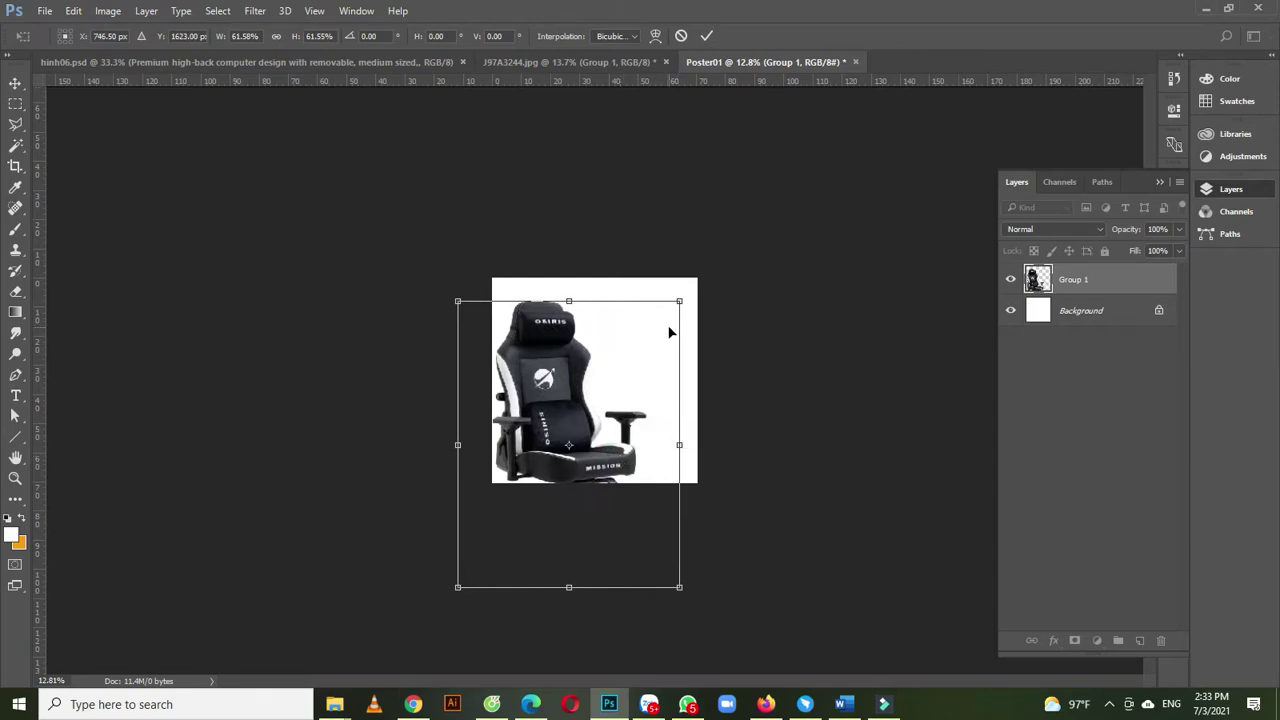
scroll(618, 392, up, 2)
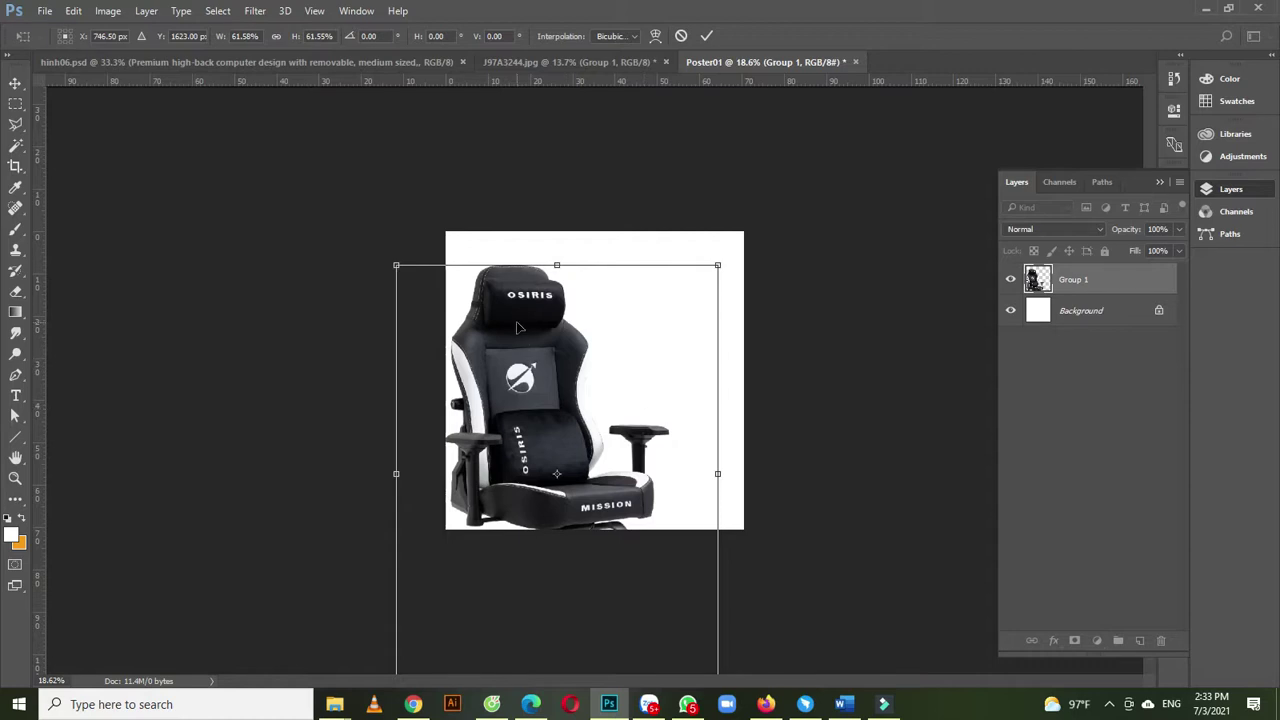
key(Return)
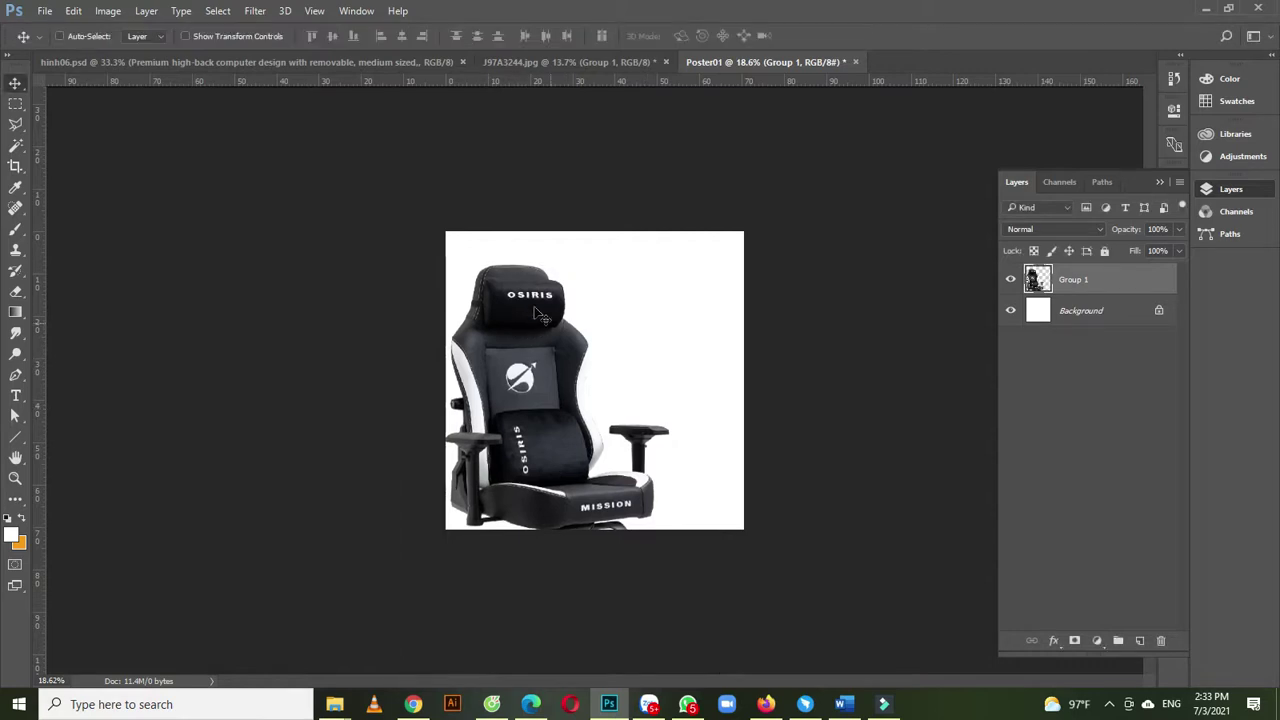
- Try marking a header strip across the top of Poster01 with the Rectangular Marquee, using hinh06.psd as the layout reference
click(304, 64)
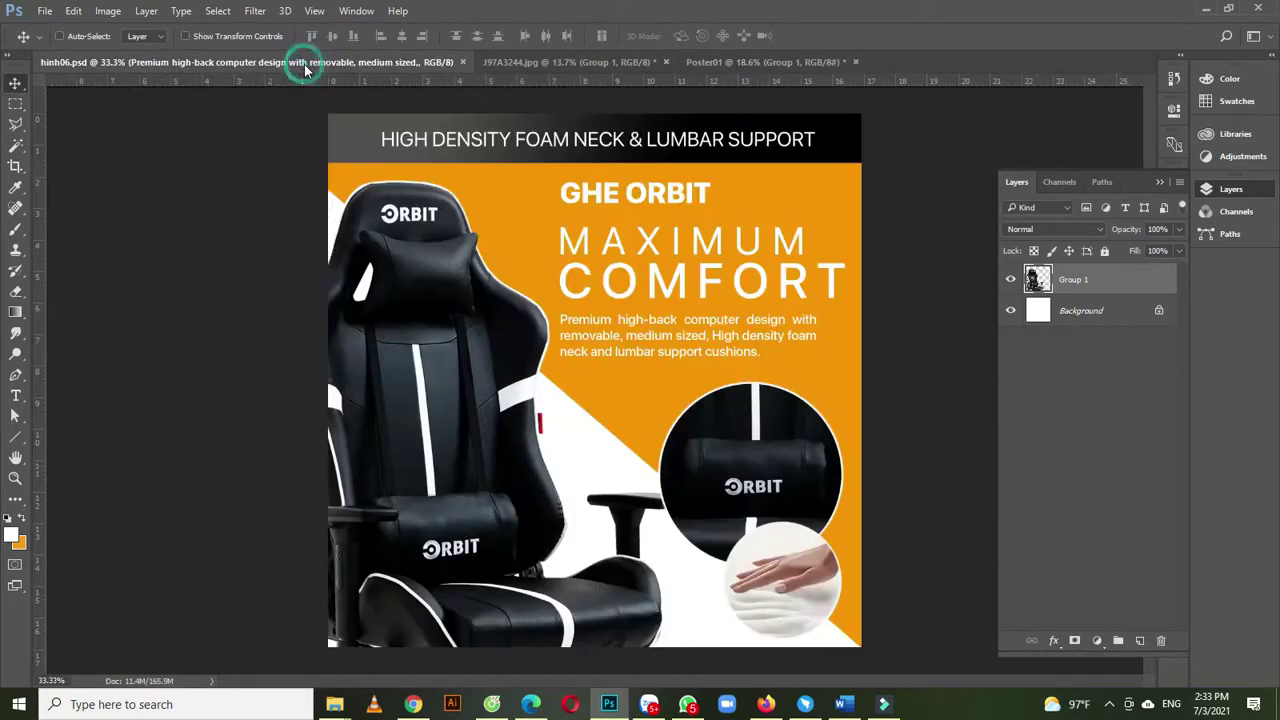
click(754, 63)
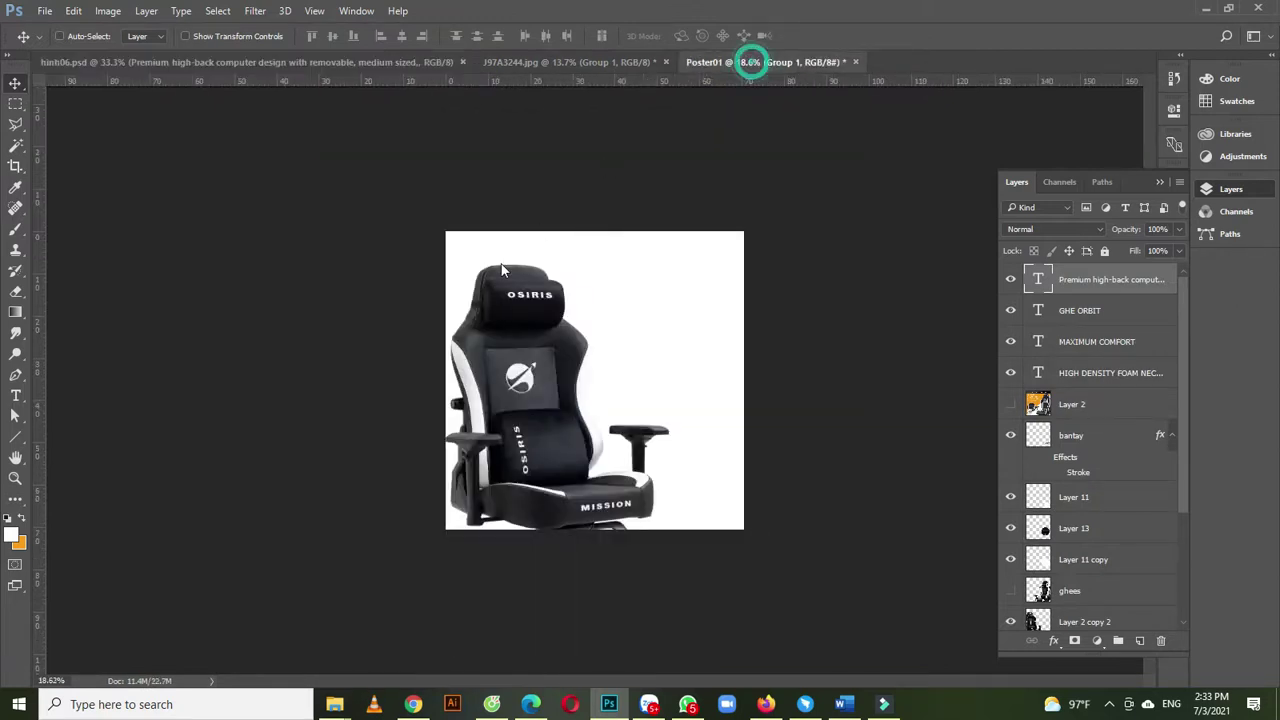
click(15, 104)
drag(445, 231, 749, 261)
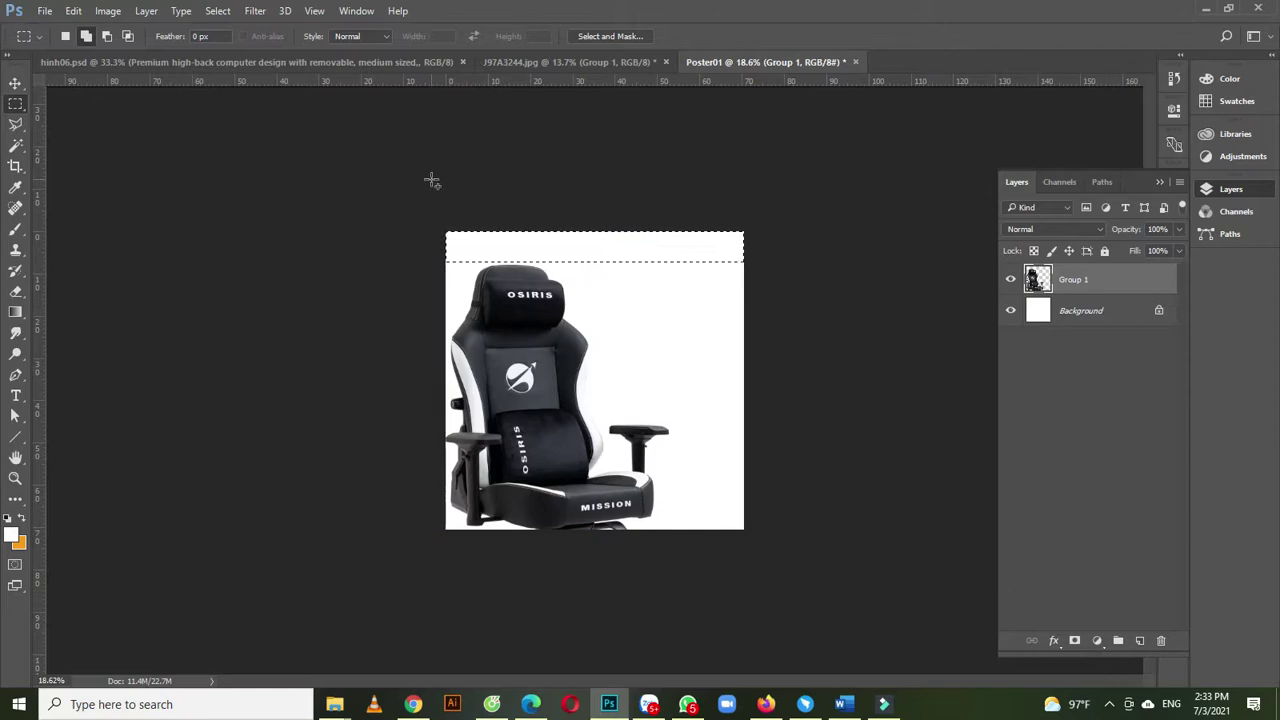
click(681, 302)
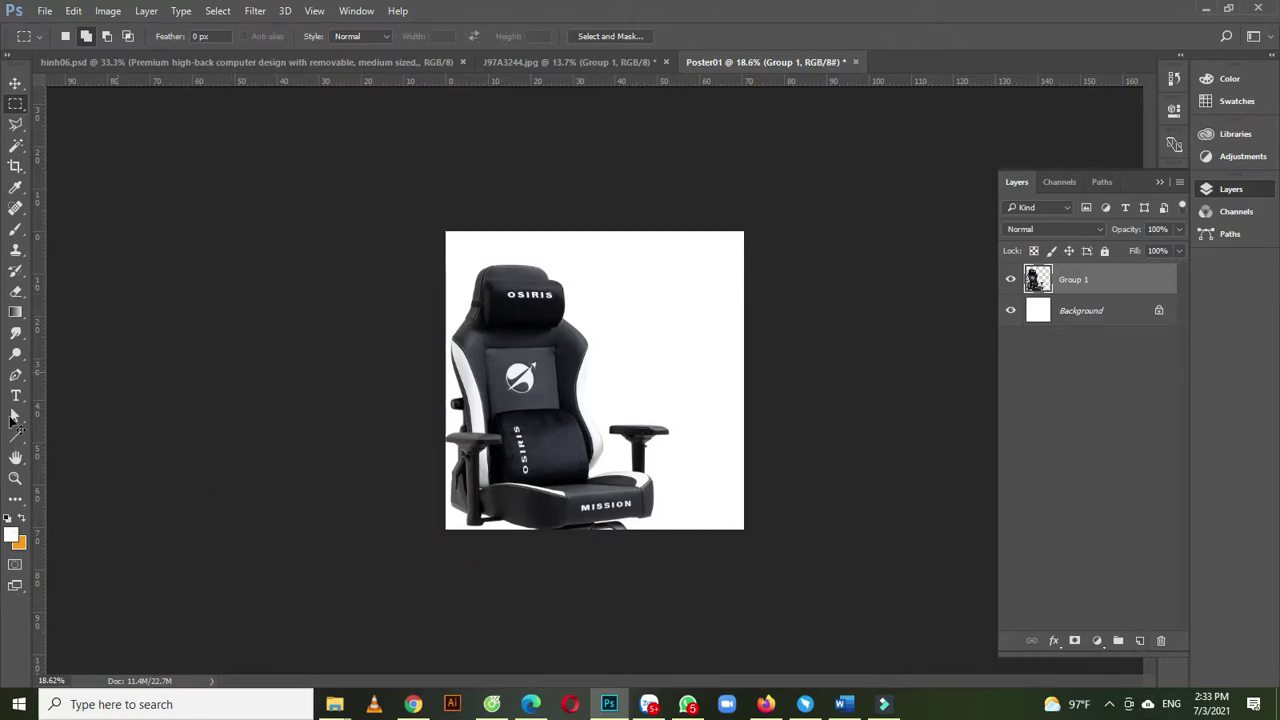
- Draw a header rectangle about 2006 by 211 px across the top of the poster and give it a black-to-white gradient fill
right_click(17, 443)
click(60, 435)
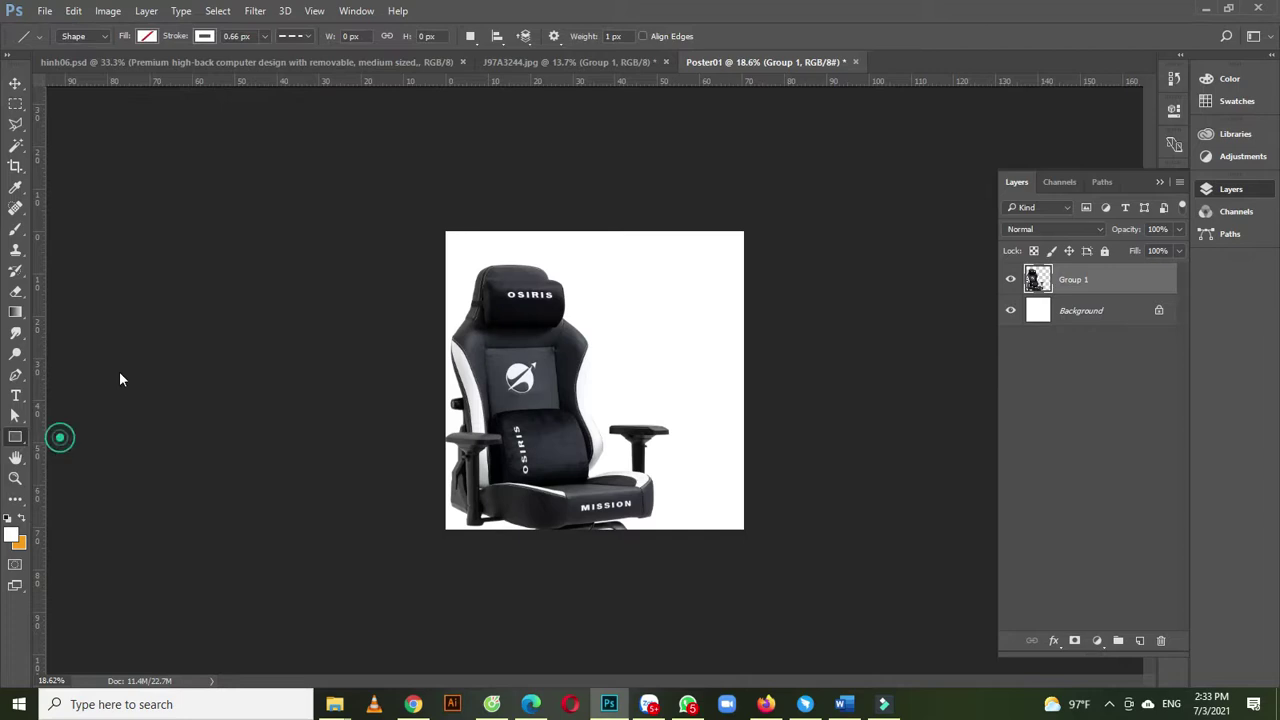
drag(444, 228, 743, 258)
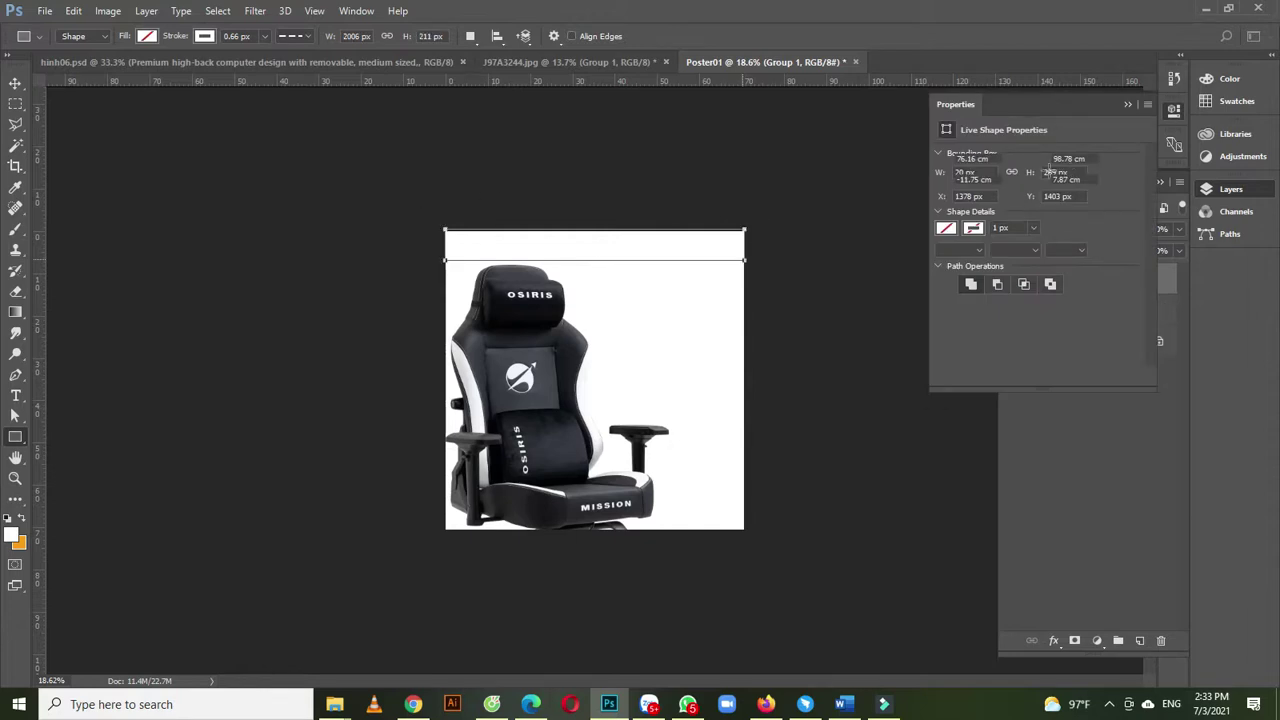
click(147, 36)
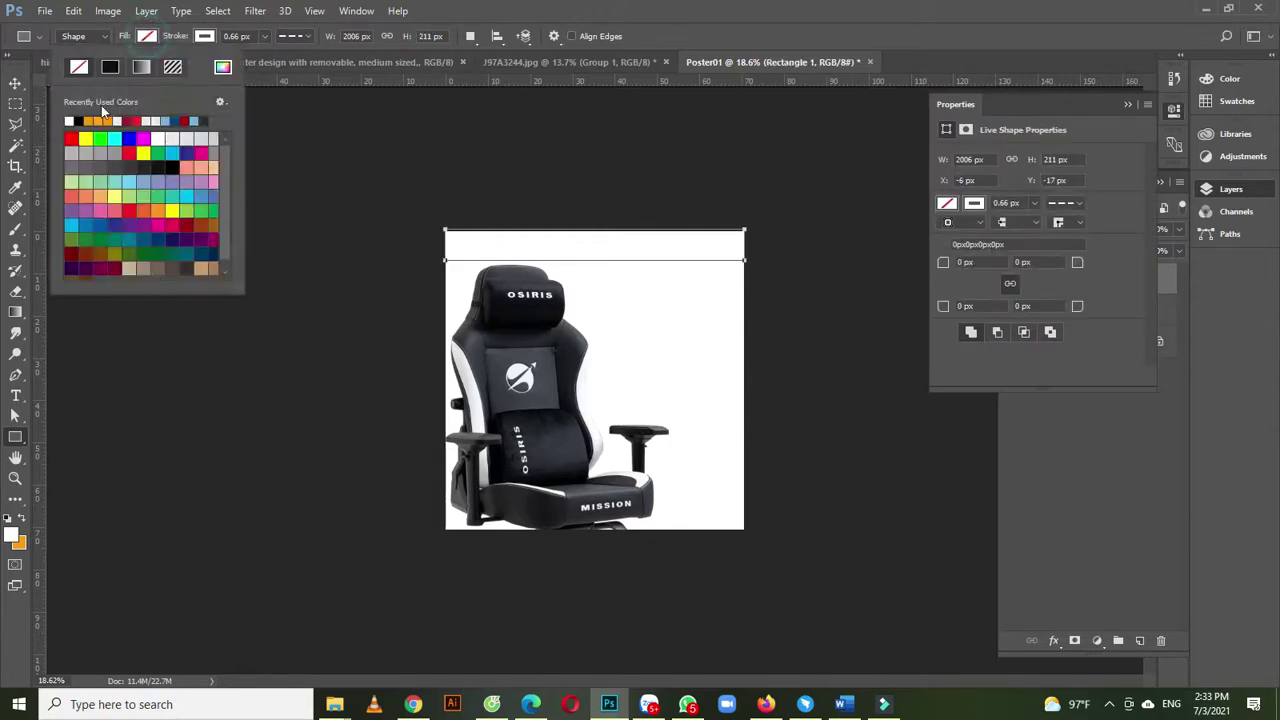
click(140, 68)
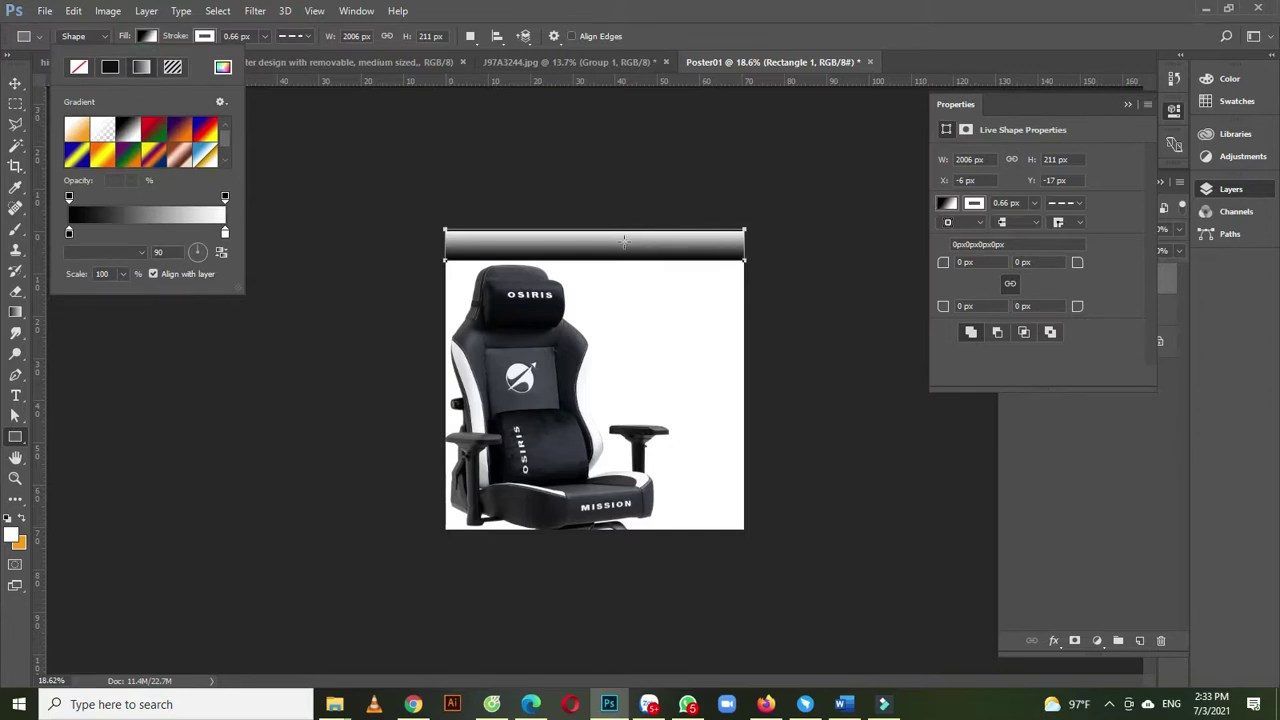
click(588, 24)
- Inspect the header rectangle's gradient fill settings, close them and deselect all layers
click(15, 311)
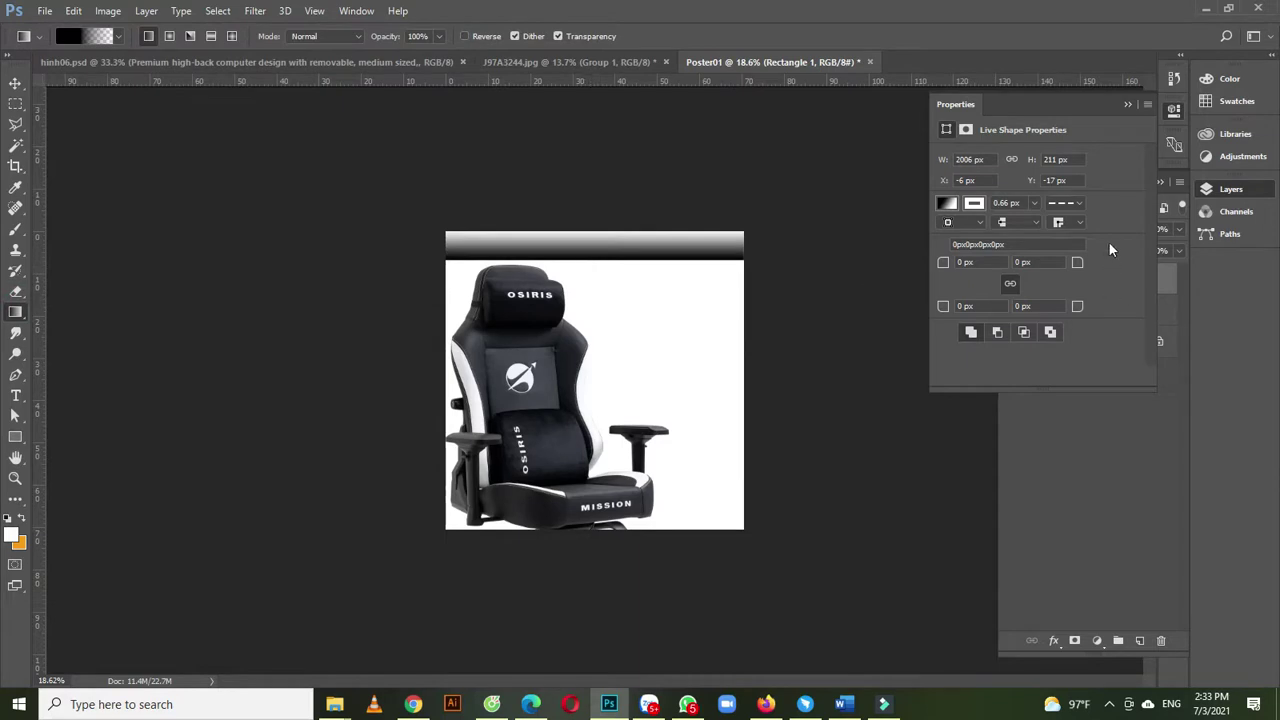
click(947, 204)
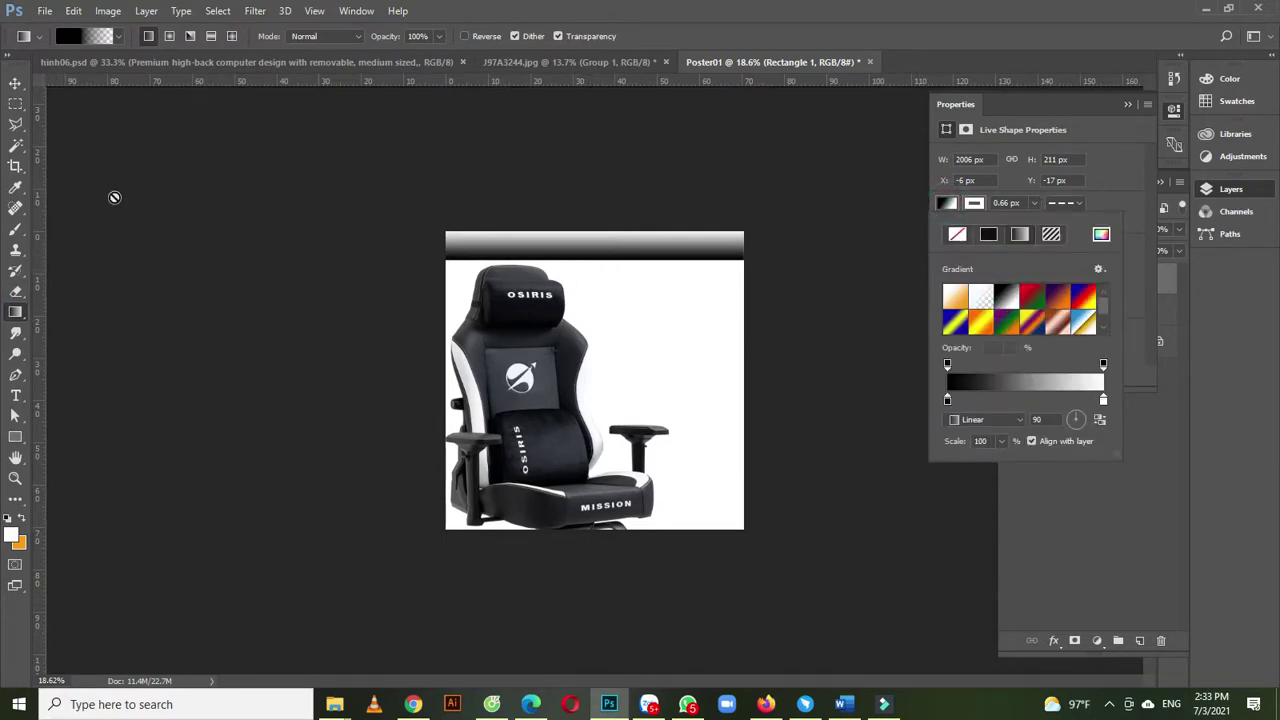
click(280, 145)
click(18, 84)
click(1103, 420)
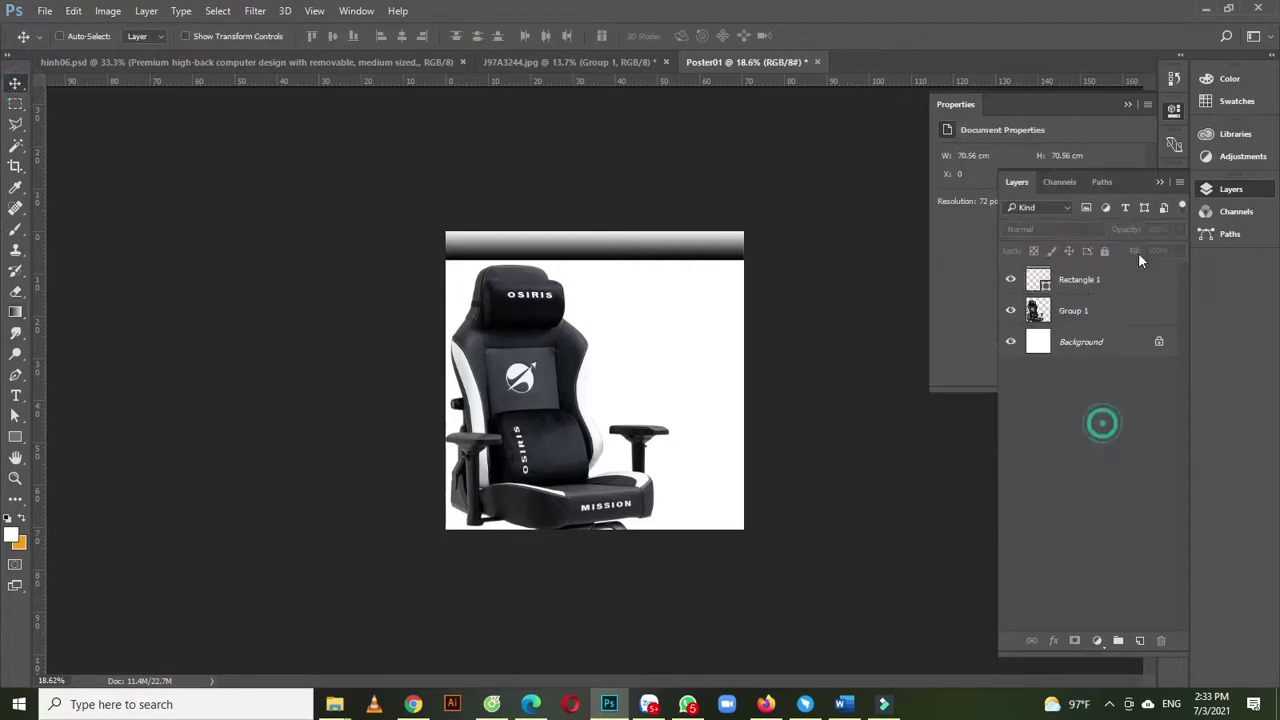
- Try lightening the black stop of the header rectangle's gradient to a mid gray
click(1070, 285)
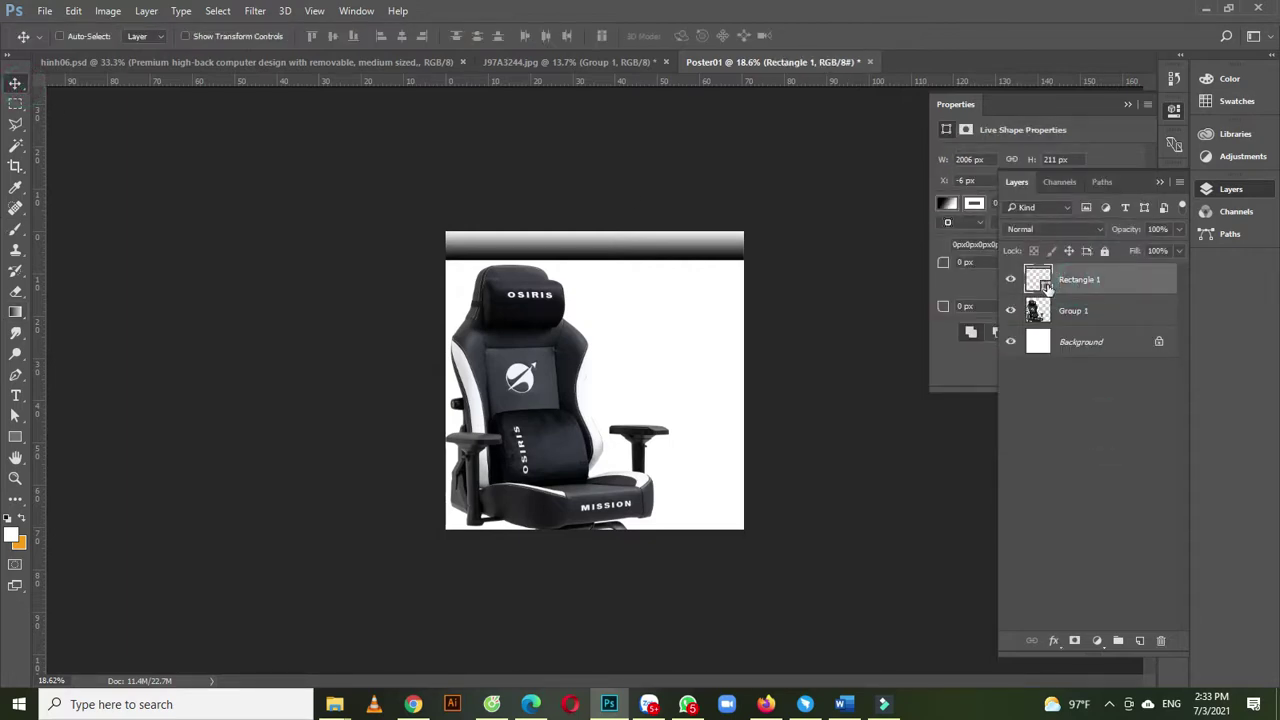
double_click(1045, 285)
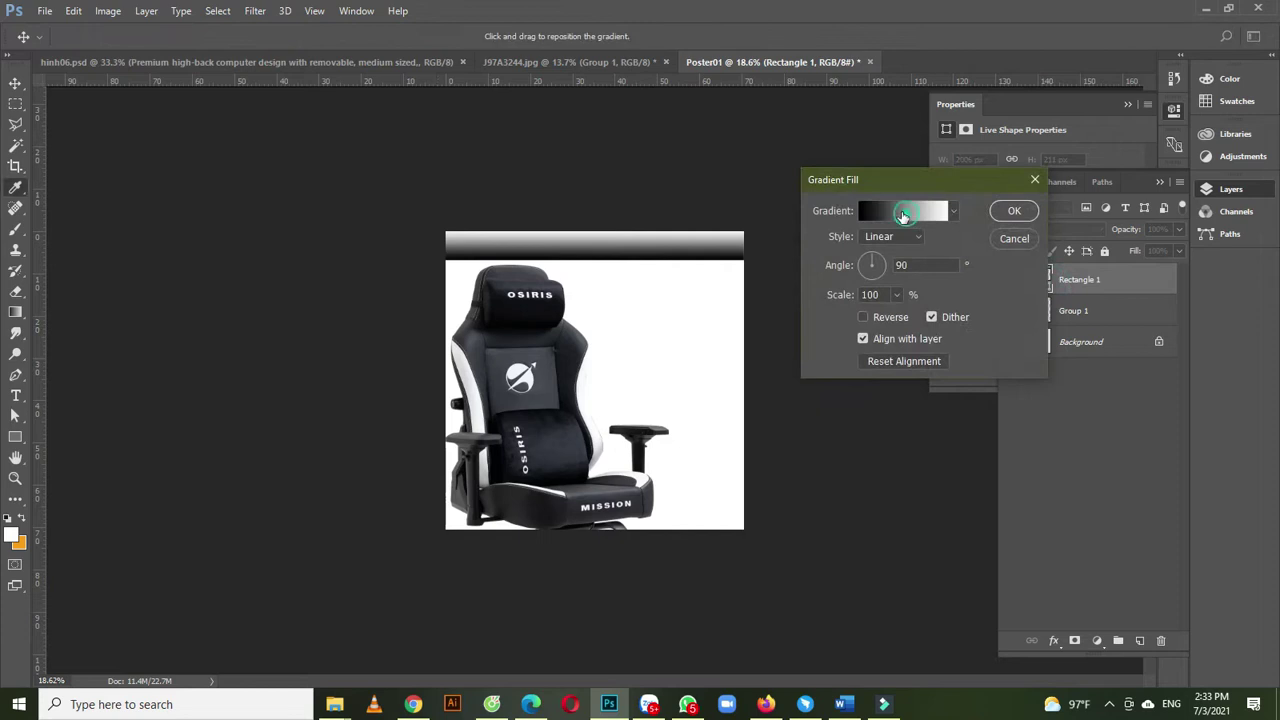
click(905, 211)
drag(875, 397, 876, 400)
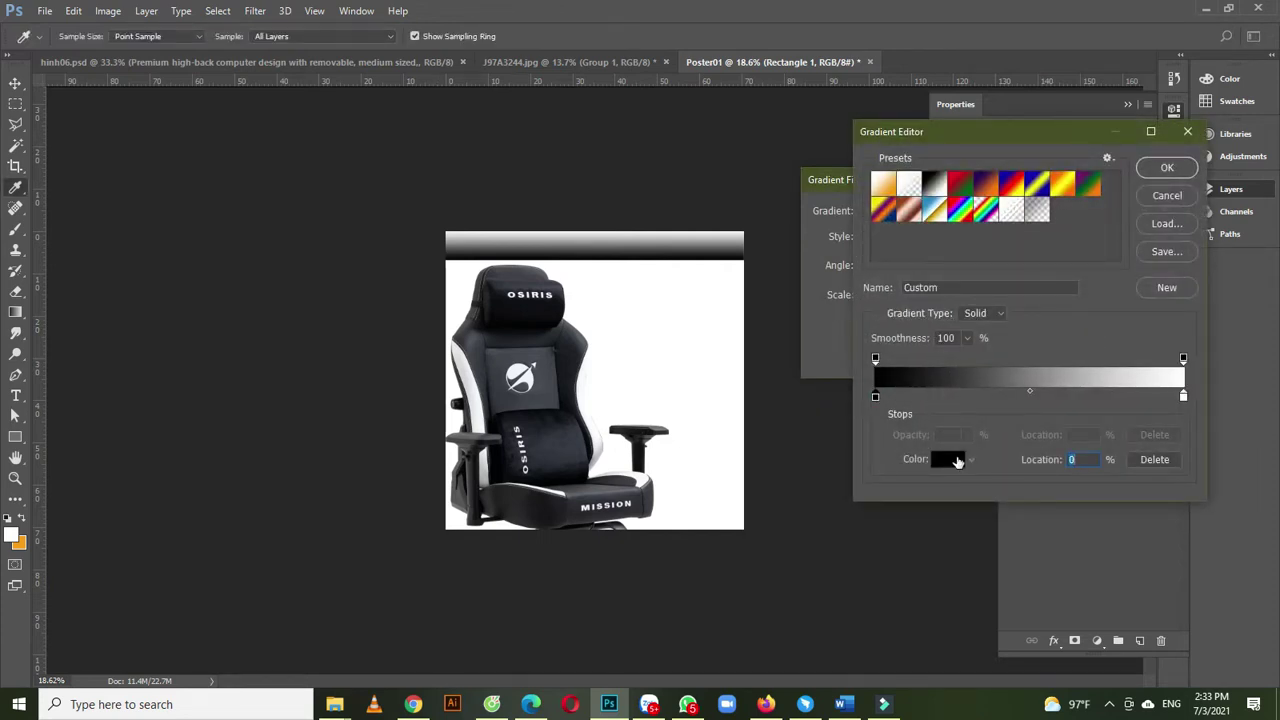
click(957, 461)
drag(902, 286, 756, 278)
click(1119, 168)
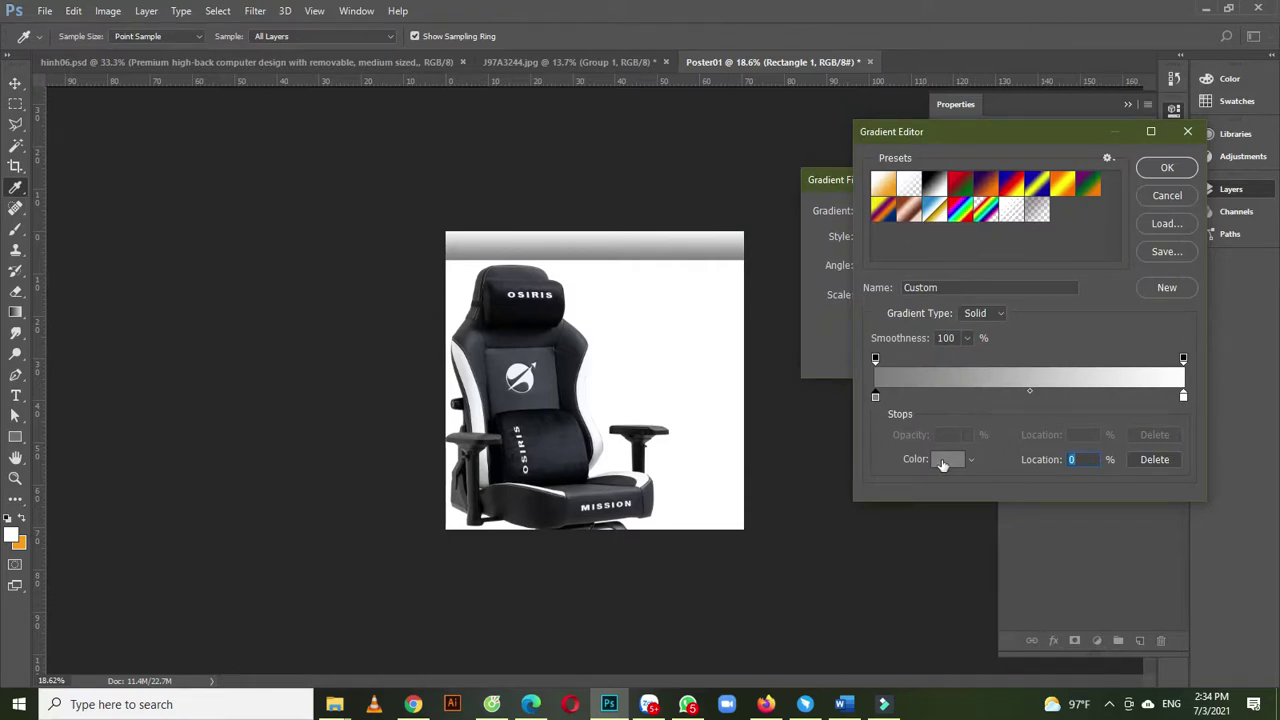
click(942, 465)
click(789, 247)
click(1116, 195)
click(1186, 132)
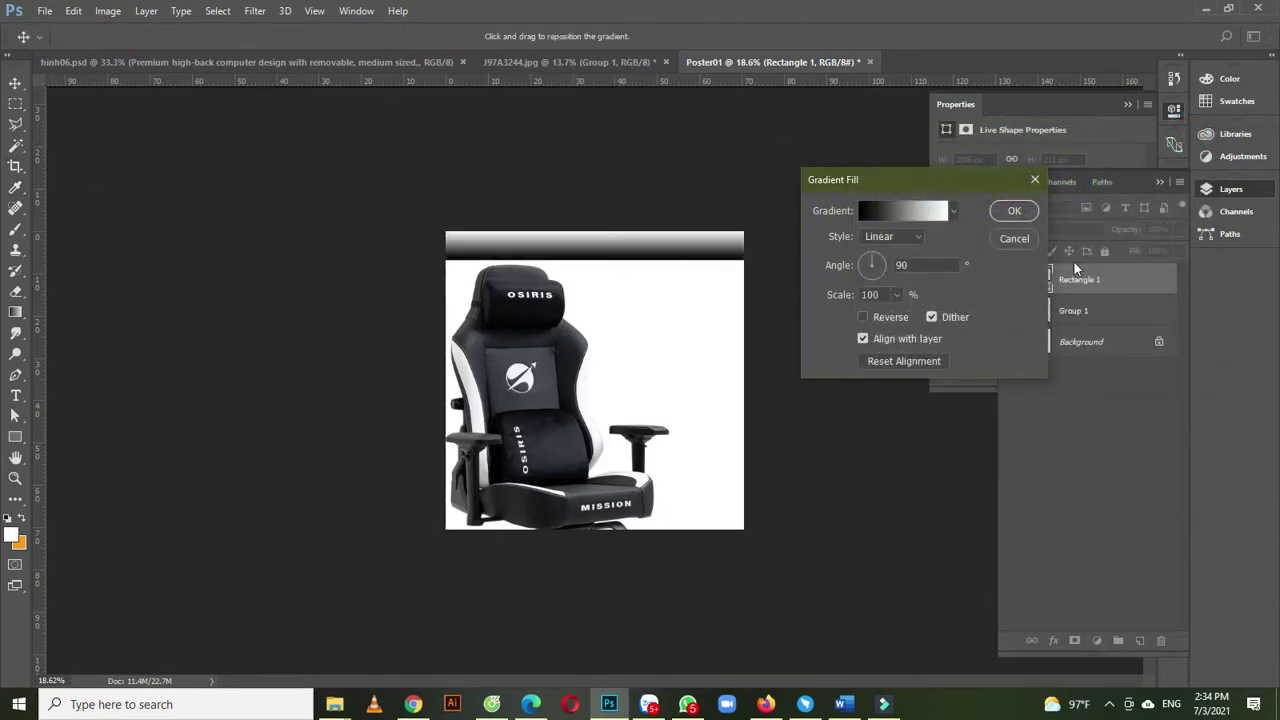
- Rotate the header rectangle's gradient to an angle of about -176 degrees
click(882, 265)
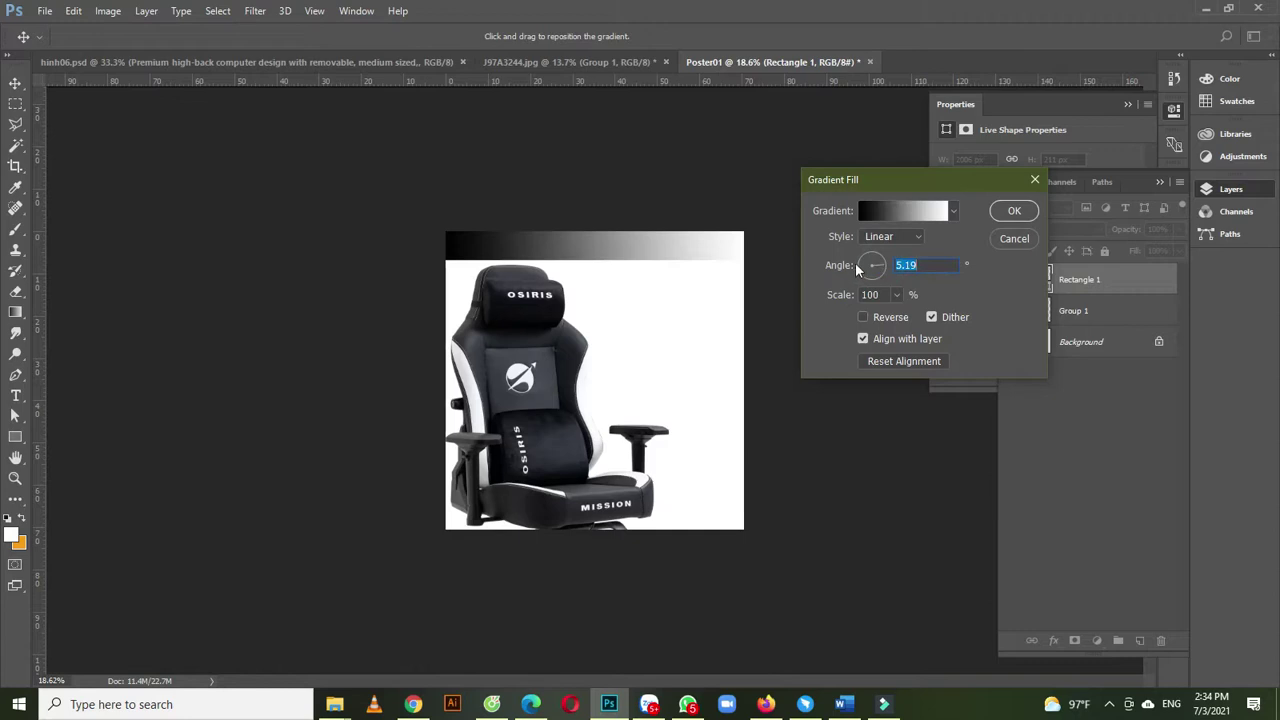
click(860, 267)
drag(862, 270, 862, 271)
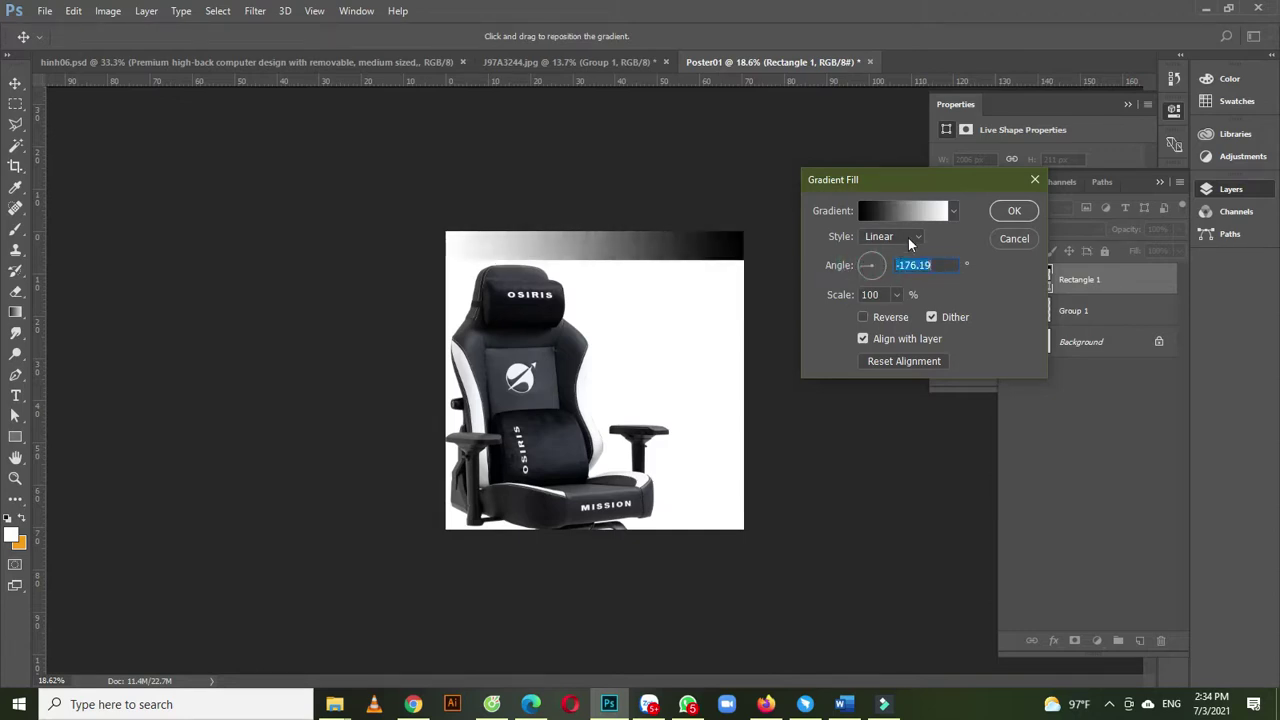
- Recolour the black stop of the header rectangle's gradient to a dark gray
click(920, 212)
click(876, 396)
click(945, 459)
drag(777, 334, 765, 340)
click(1119, 168)
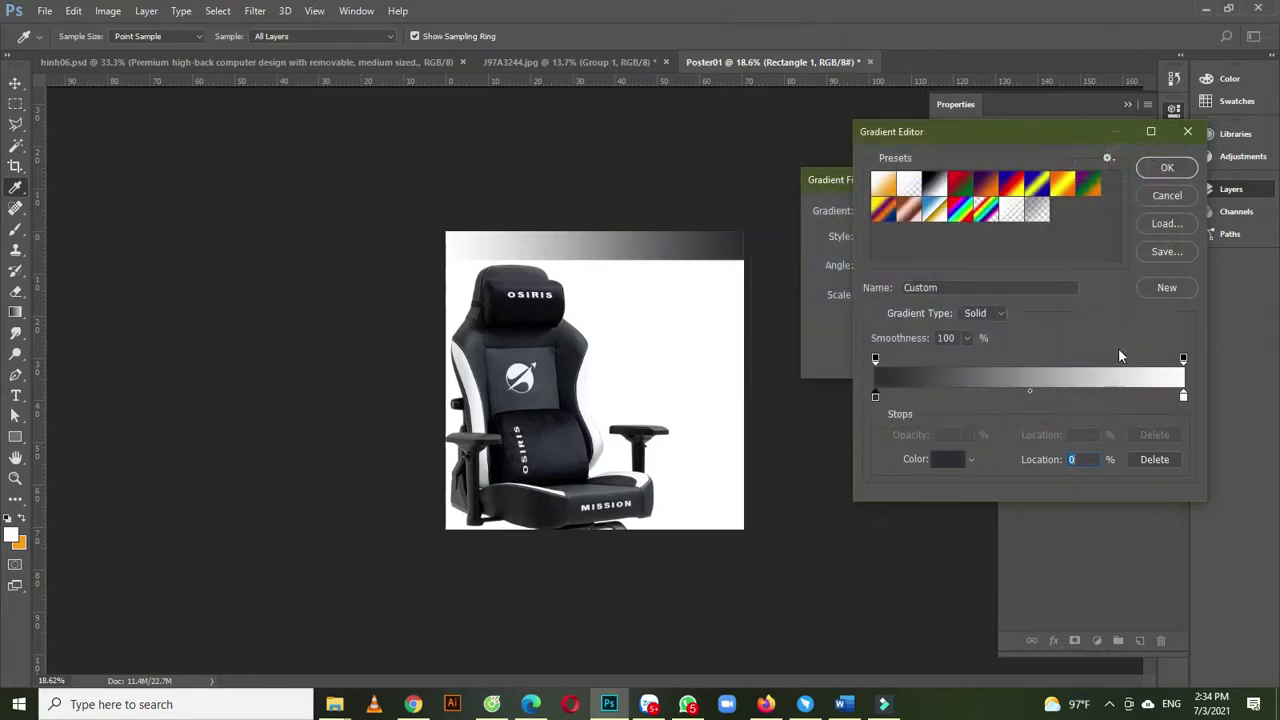
- Recolour the gradient's white end stop to dark gray #383737 at location 99% and accept the edited gradient
click(1184, 397)
click(948, 459)
click(766, 285)
mouse_move(766, 285)
mouse_down()
mouse_move(749, 305)
mouse_move(756, 327)
mouse_up()
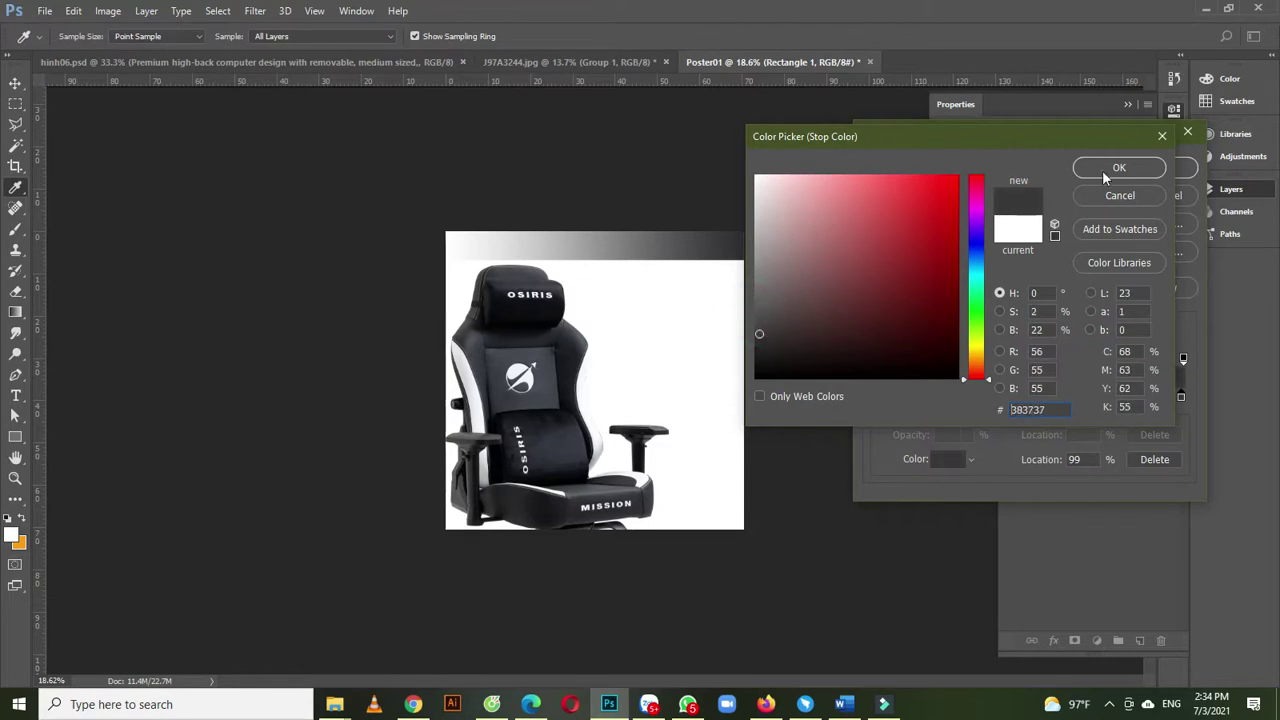
click(1115, 168)
click(1182, 396)
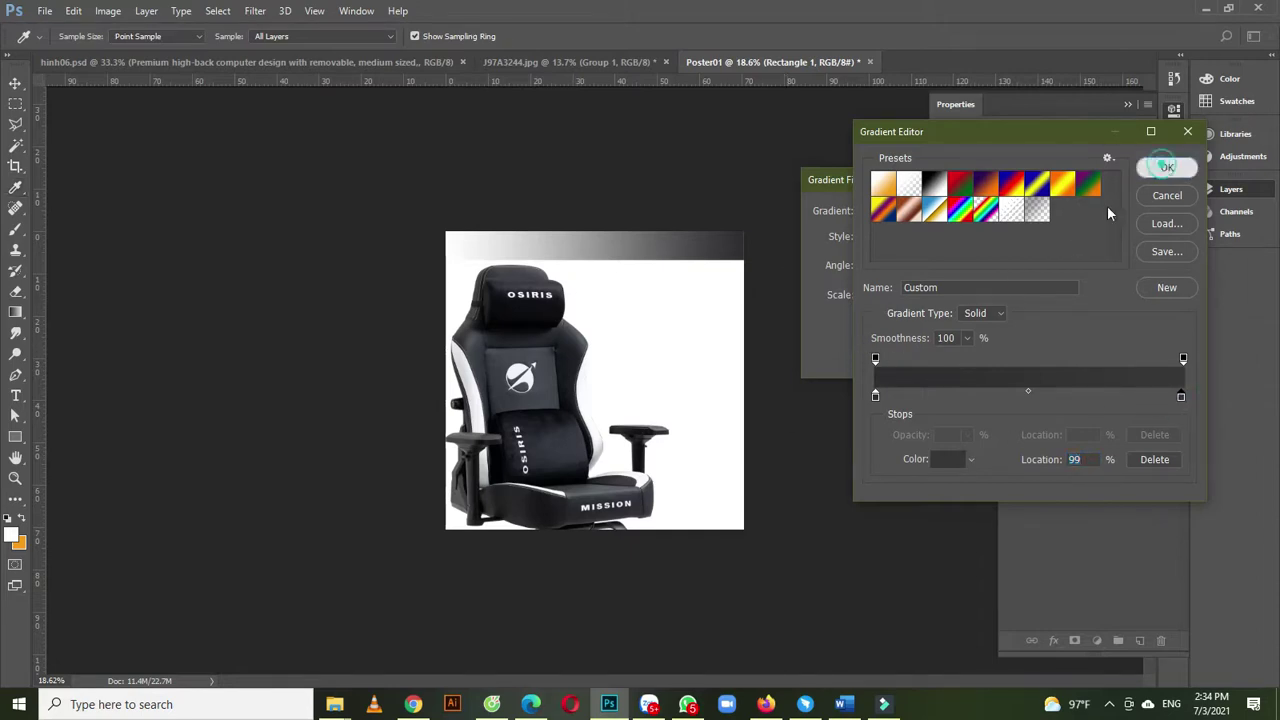
click(1166, 168)
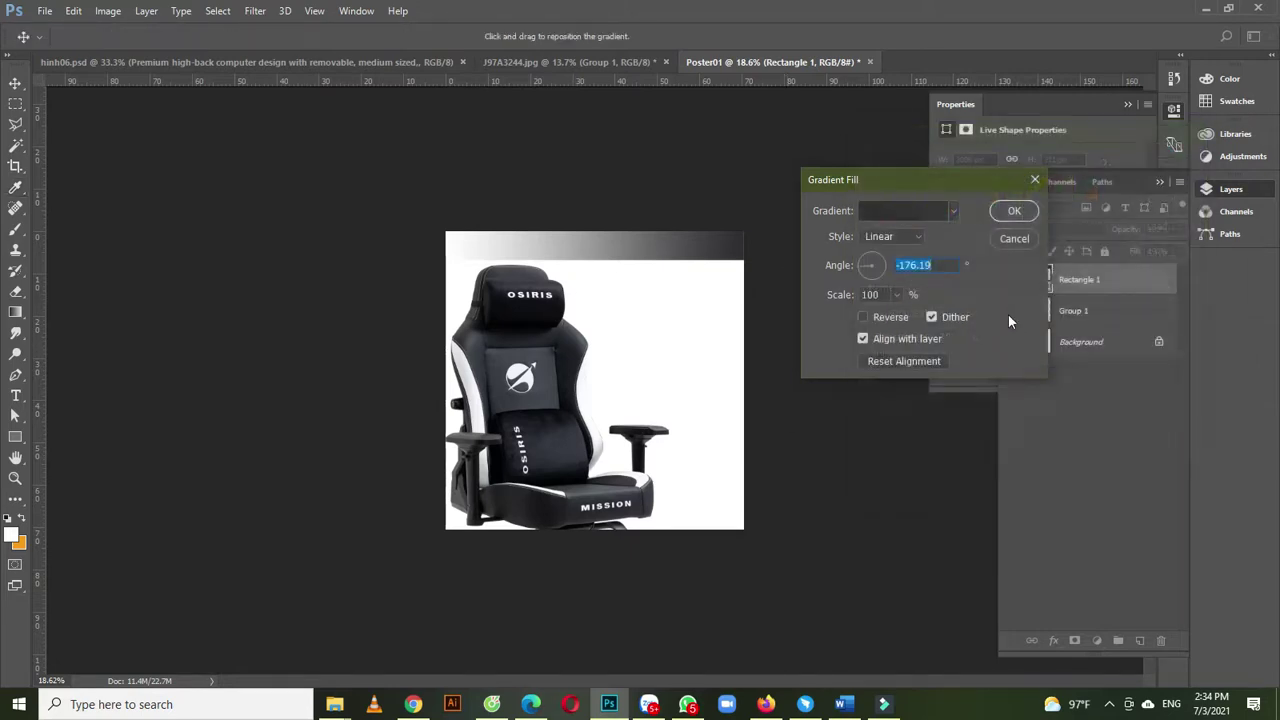
- Set the header rectangle's gradient style to Radial and apply the fill
click(887, 239)
click(886, 264)
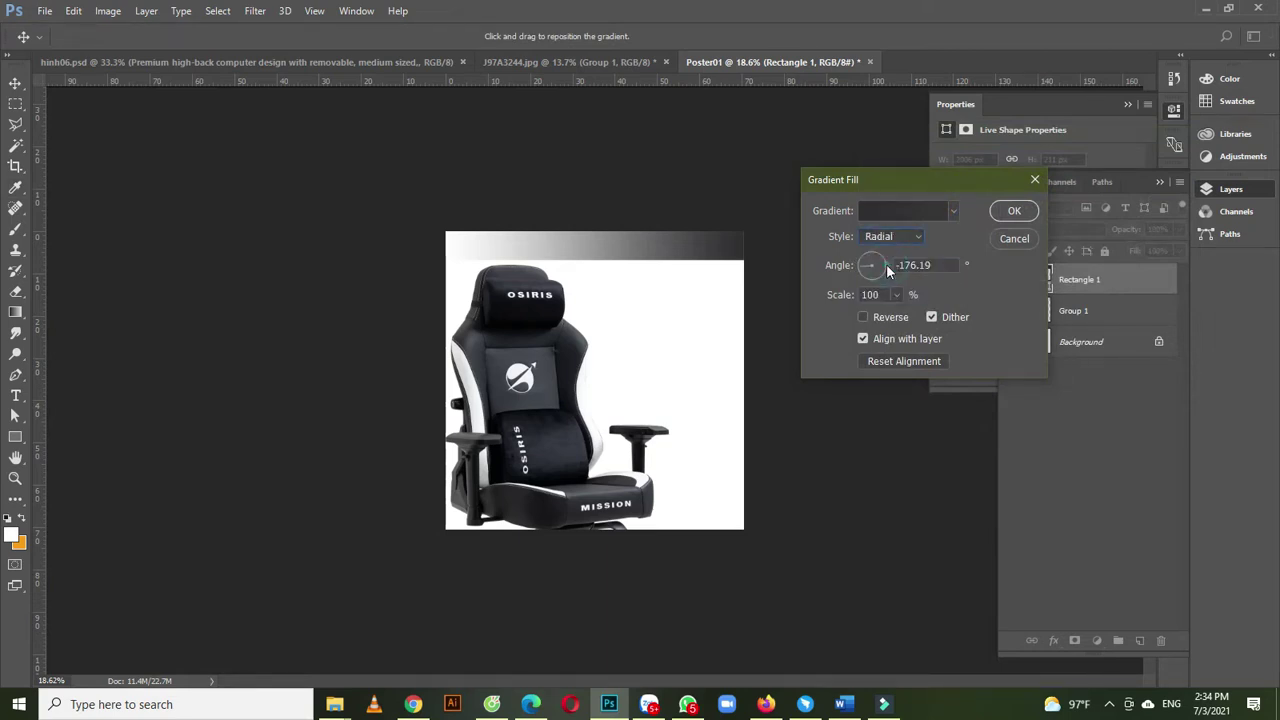
click(1012, 211)
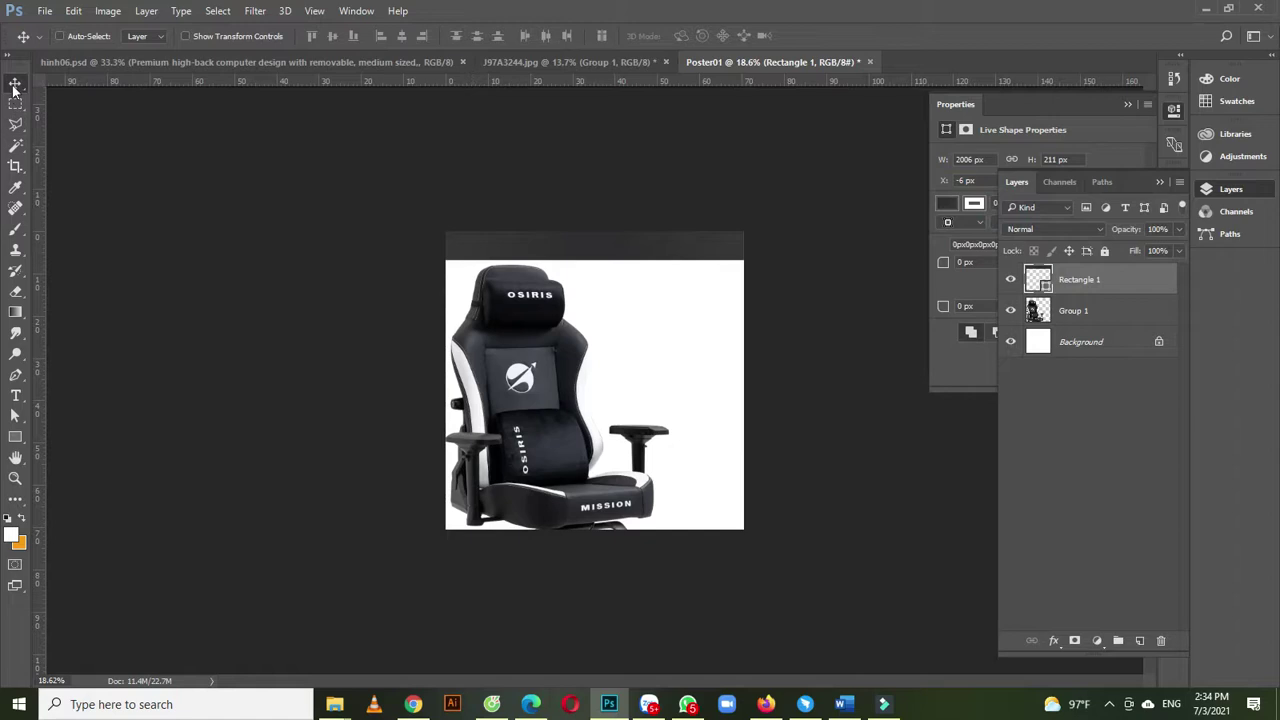
- Reopen the header rectangle's gradient and lighten its end stop at 99% to #4b4a4a
drag(634, 272, 677, 297)
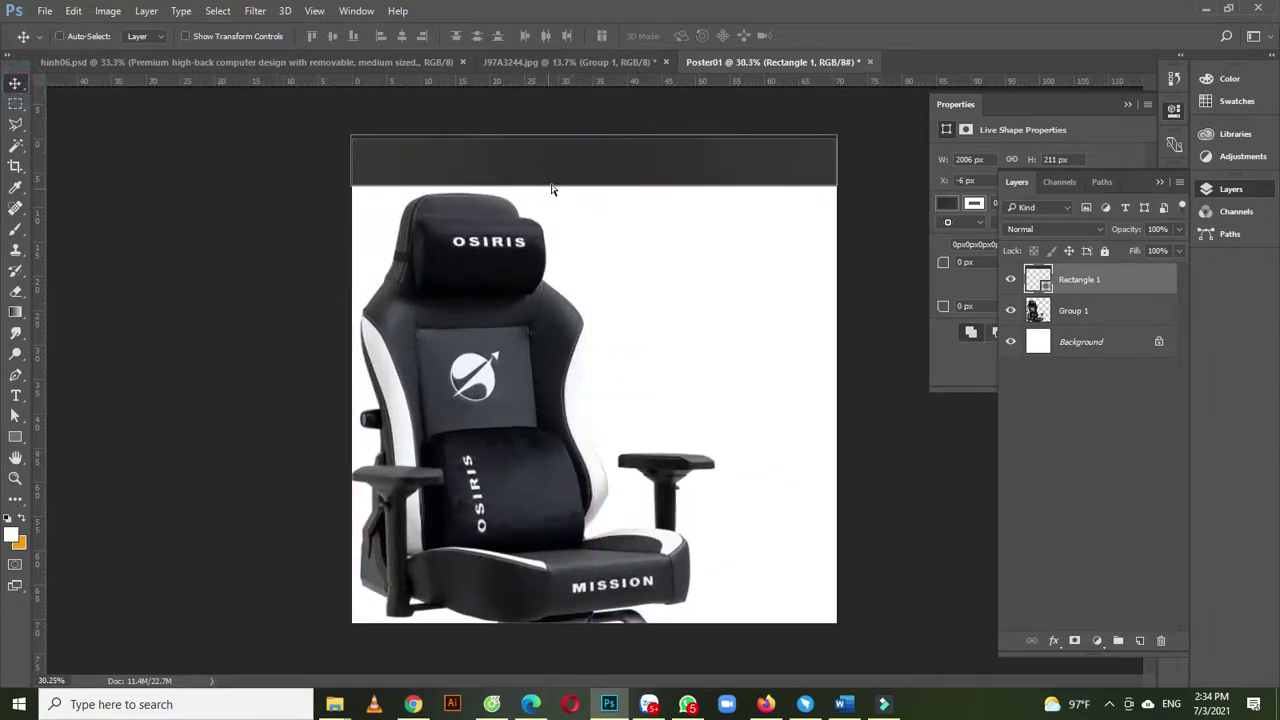
double_click(1040, 283)
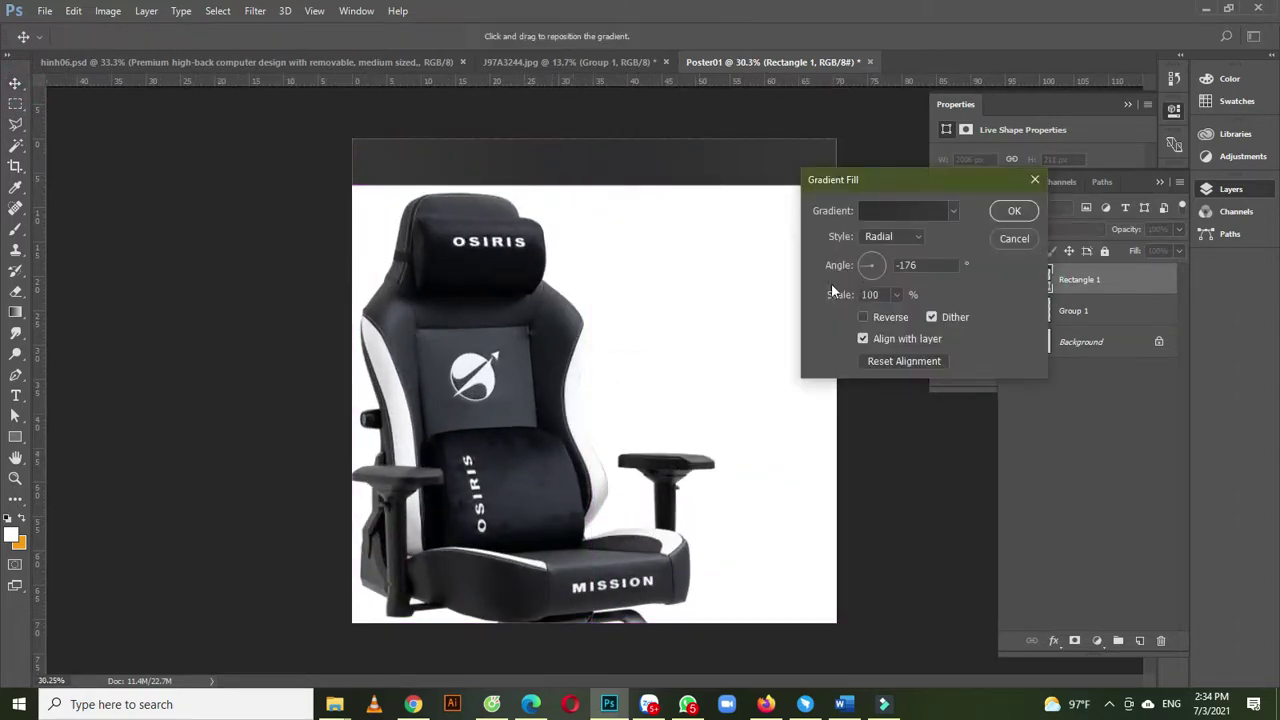
click(901, 212)
click(1180, 396)
click(946, 460)
mouse_move(759, 333)
mouse_down()
mouse_move(757, 314)
mouse_move(826, 268)
mouse_move(757, 317)
mouse_up()
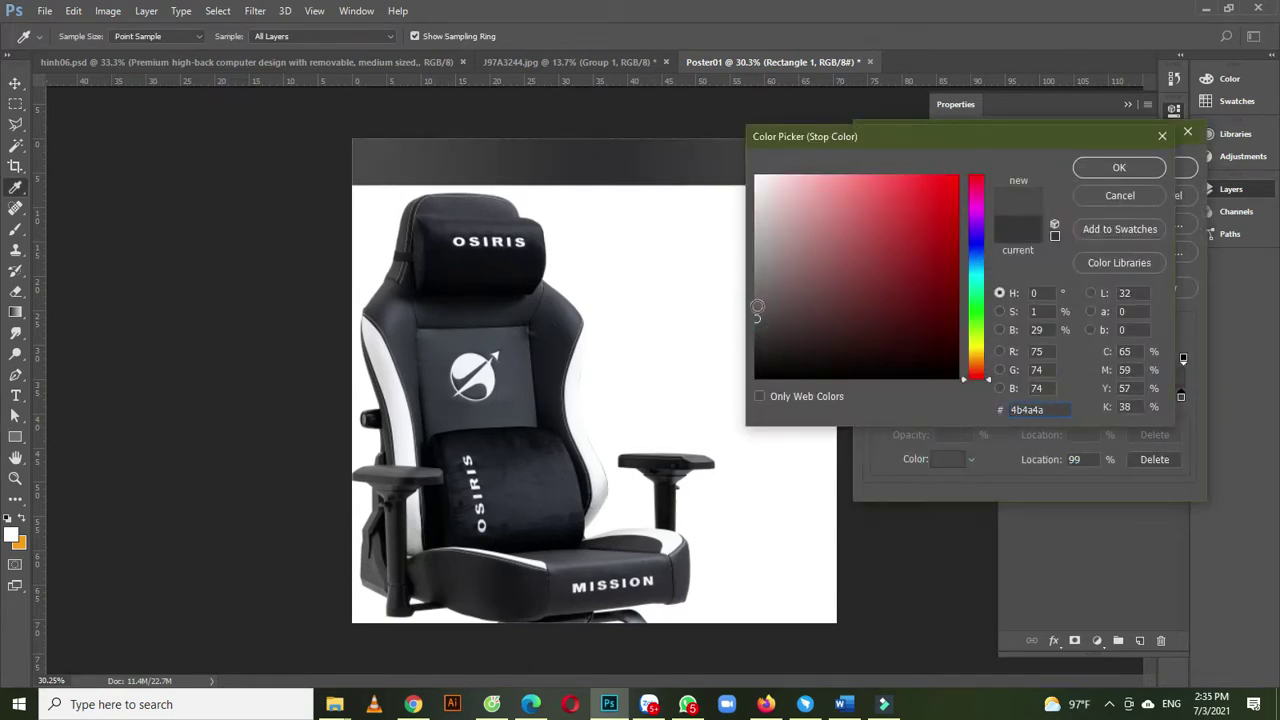
click(1102, 170)
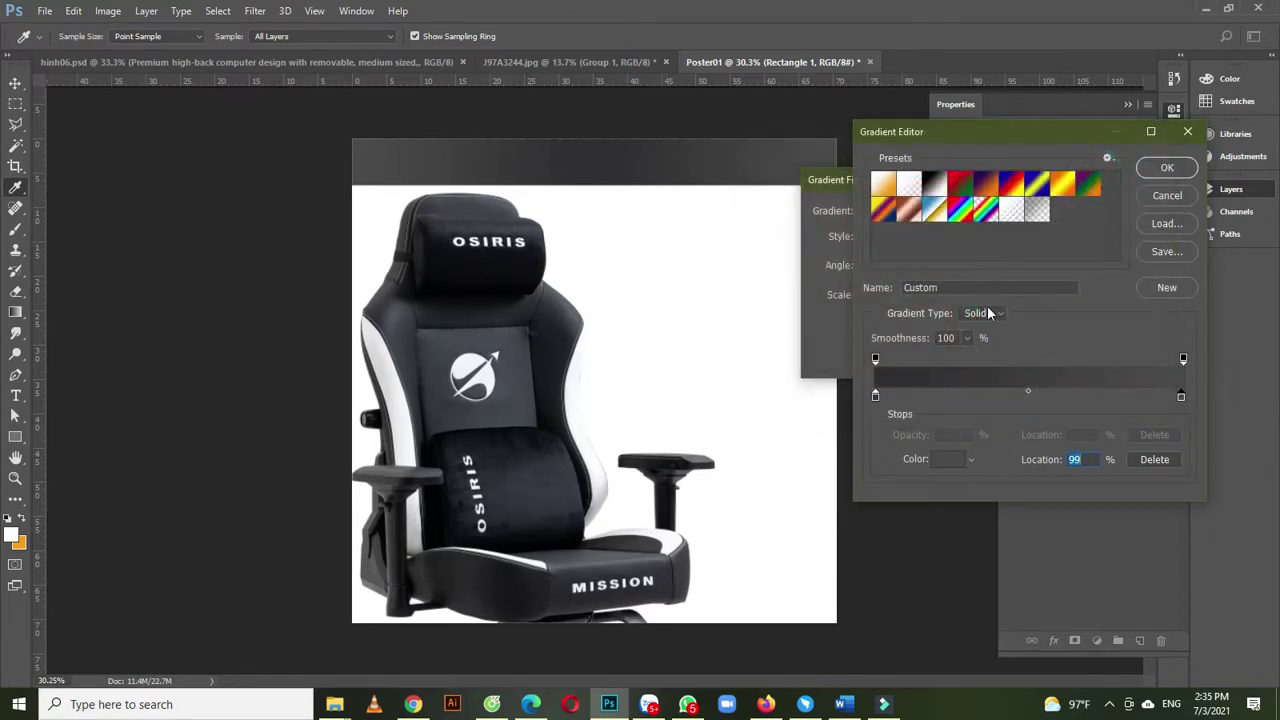
click(1170, 167)
- Set the header rectangle's gradient style to Linear and apply the fill
click(907, 242)
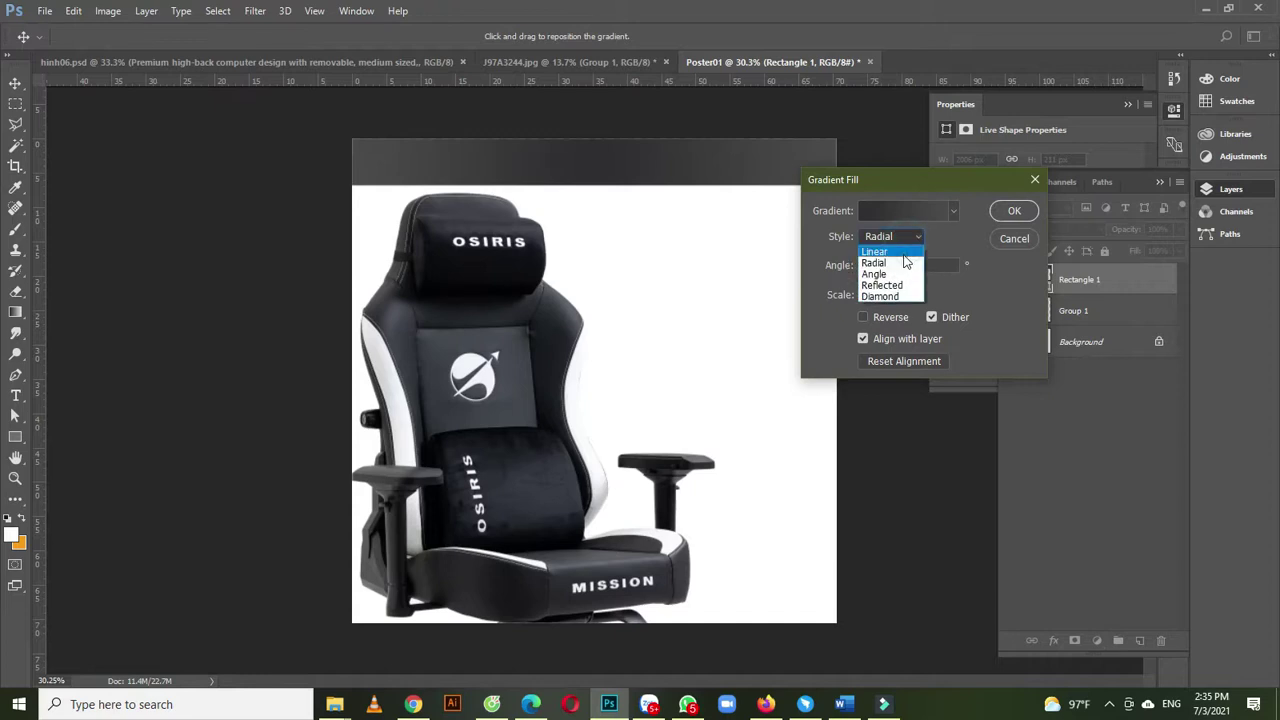
click(903, 252)
click(1013, 211)
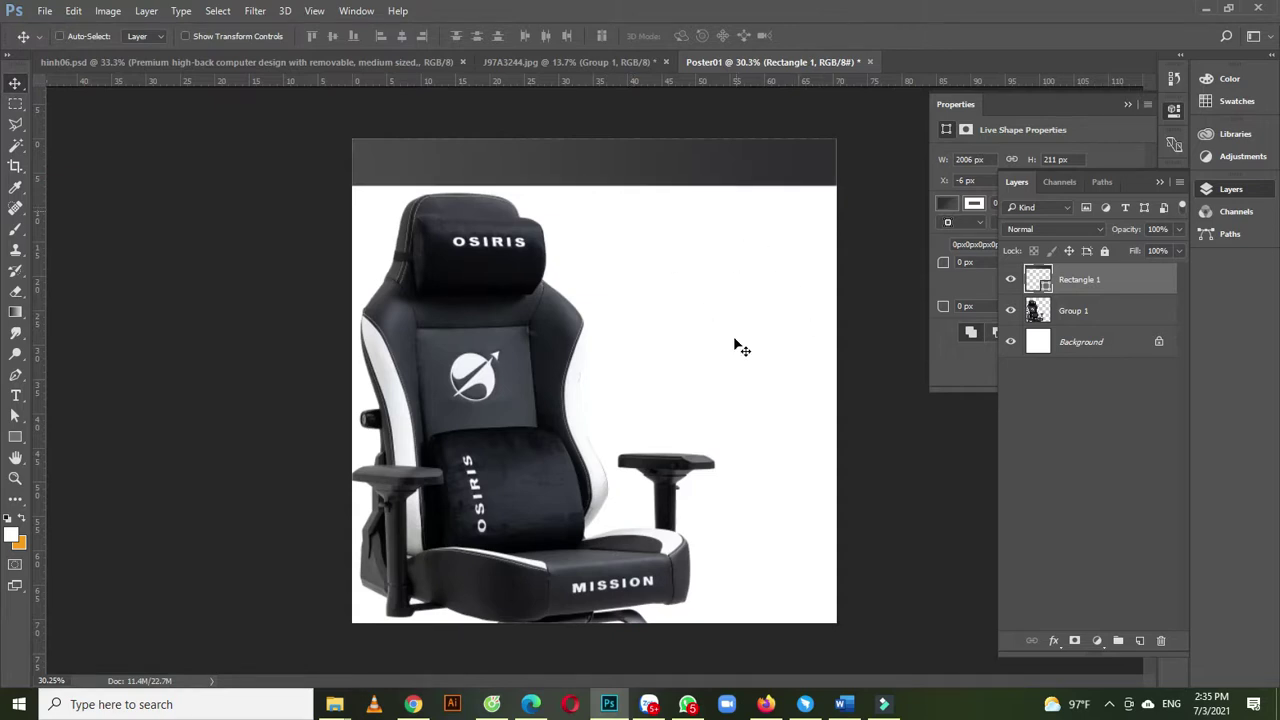
- Switch to the Word content document, copy the bold title GHE OSIRIS, and return to Poster01 in Photoshop
click(843, 704)
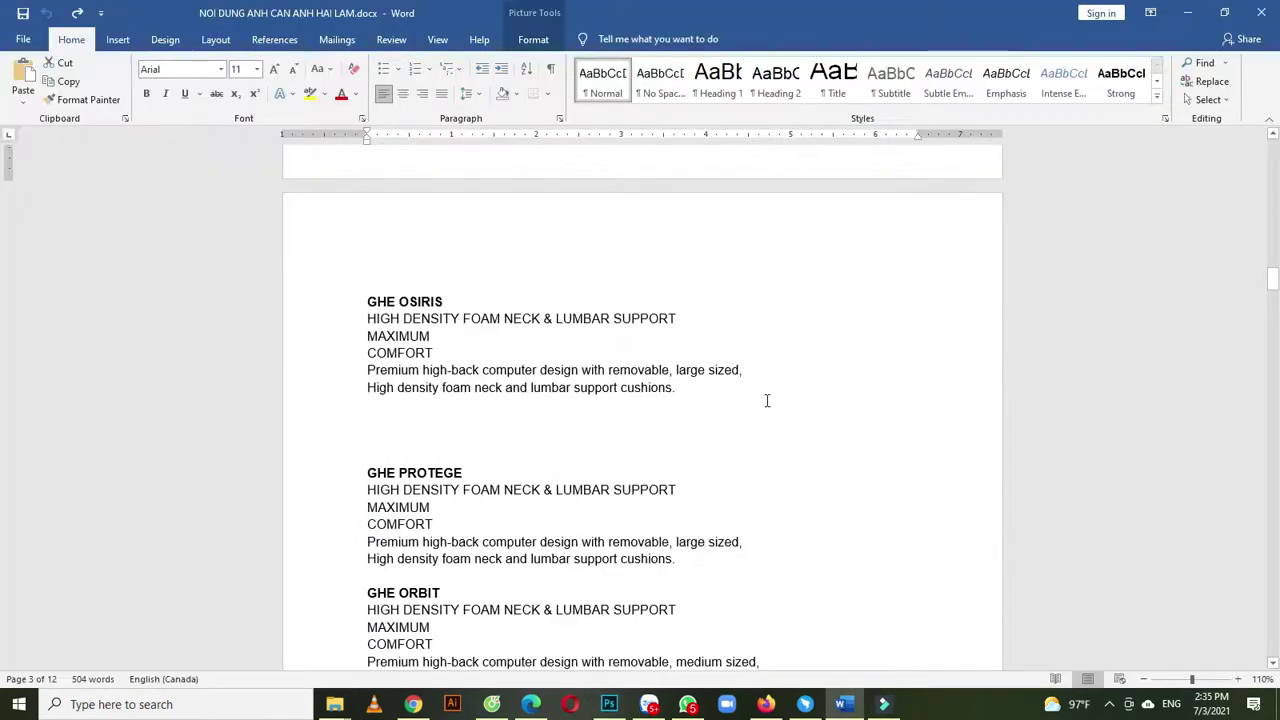
scroll(767, 400, down, 1)
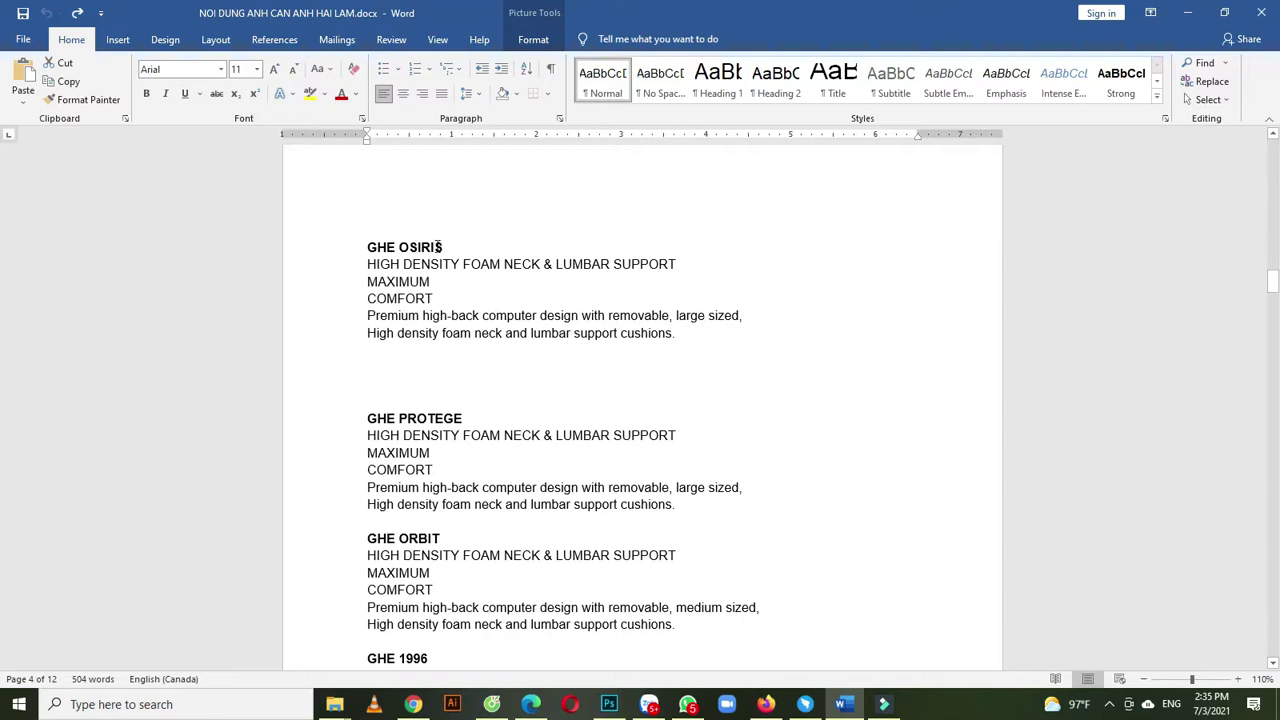
click(360, 248)
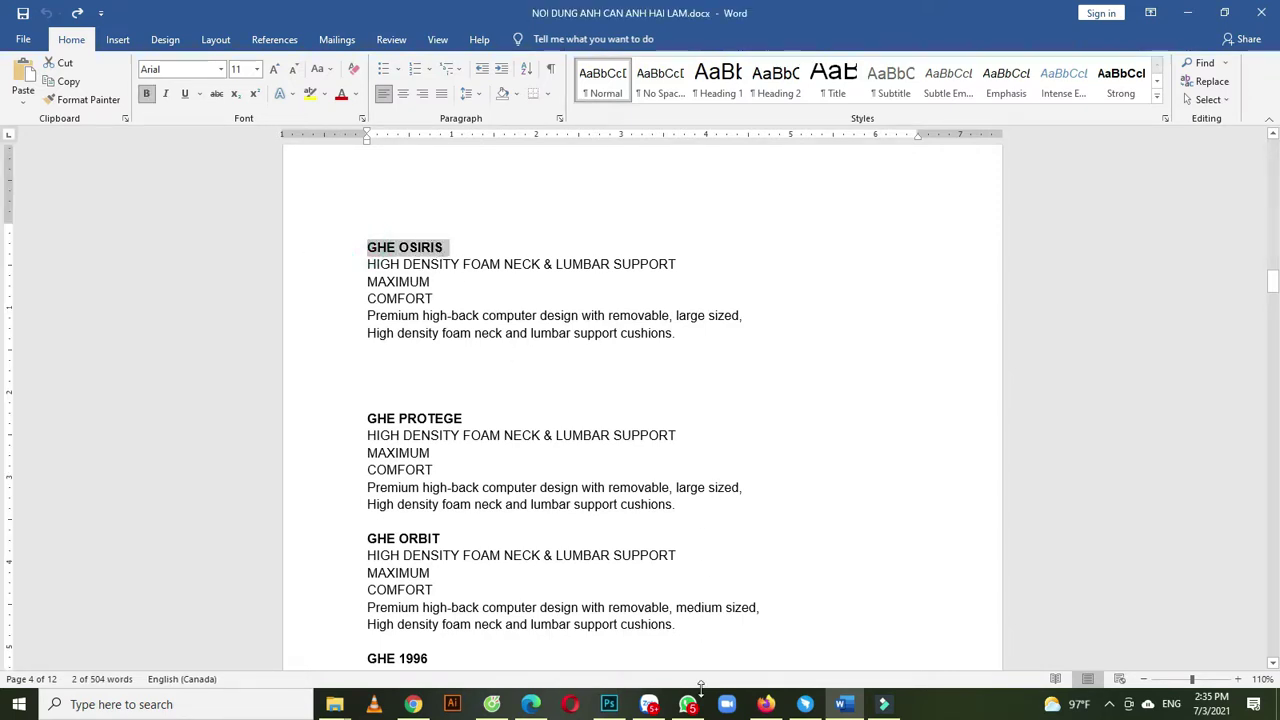
click(609, 704)
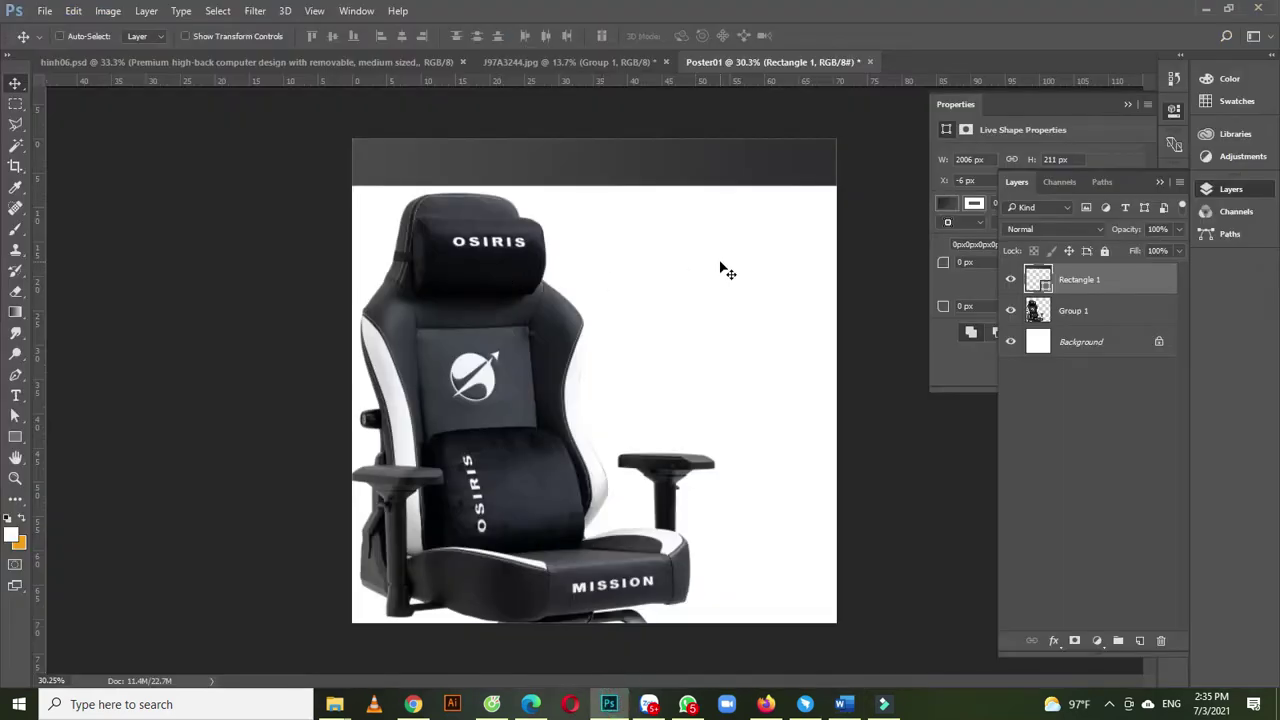
- Paste the copied title GHE OSIRIS as a new 180 pt text layer in the white area beside the chair's headrest
key(t)
click(645, 248)
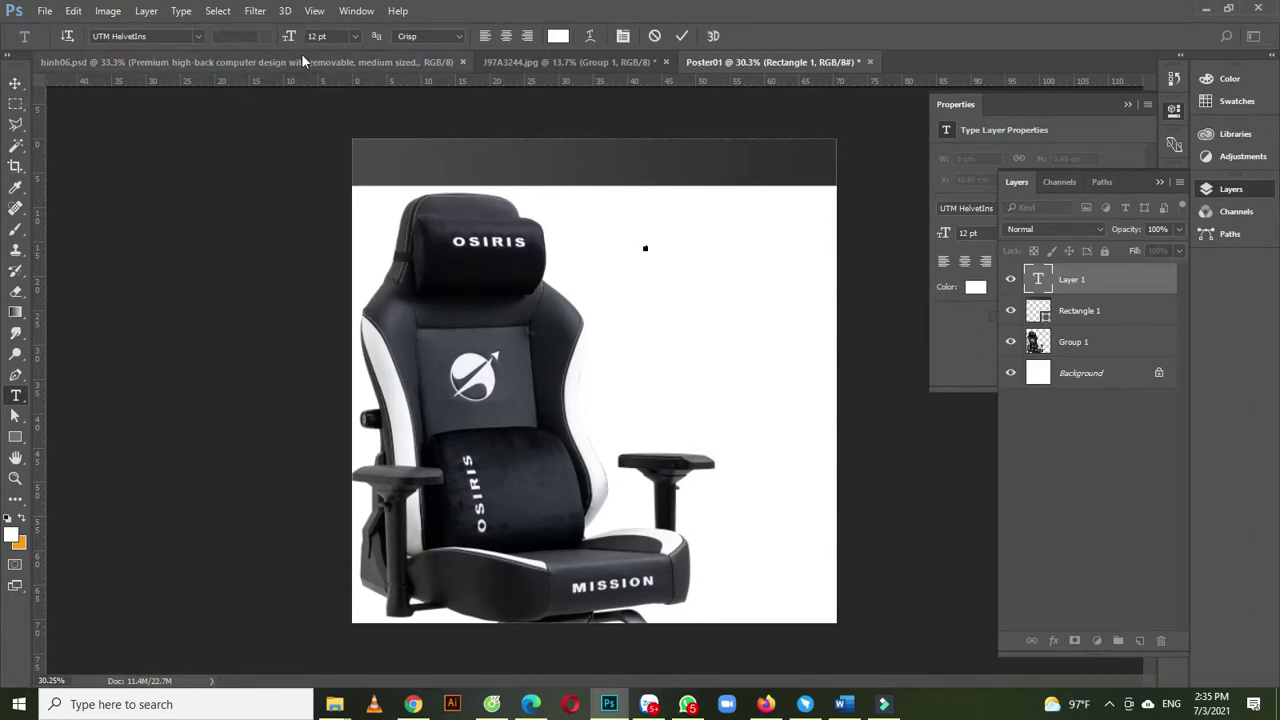
drag(313, 46, 460, 47)
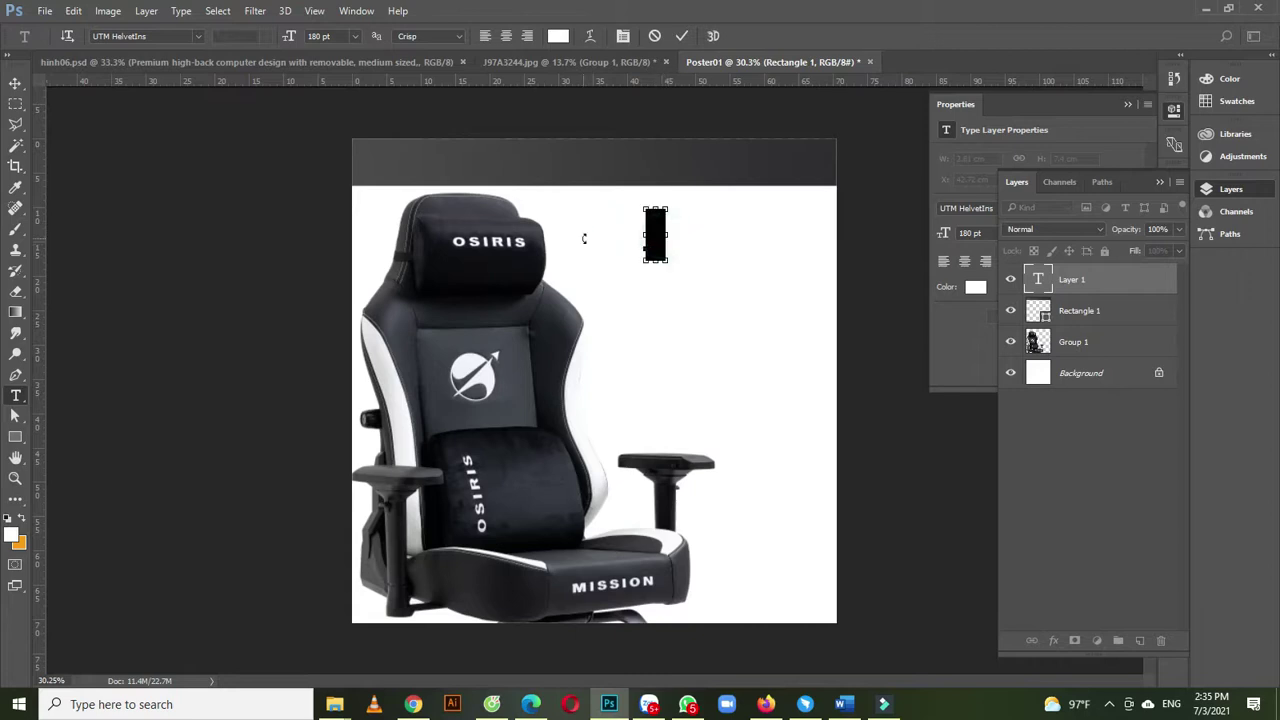
key(ctrl+v)
- Colour the GHE OSIRIS title black (#000000) and move it fully onto the canvas beside the headrest
key(ctrl+a)
click(558, 37)
click(674, 210)
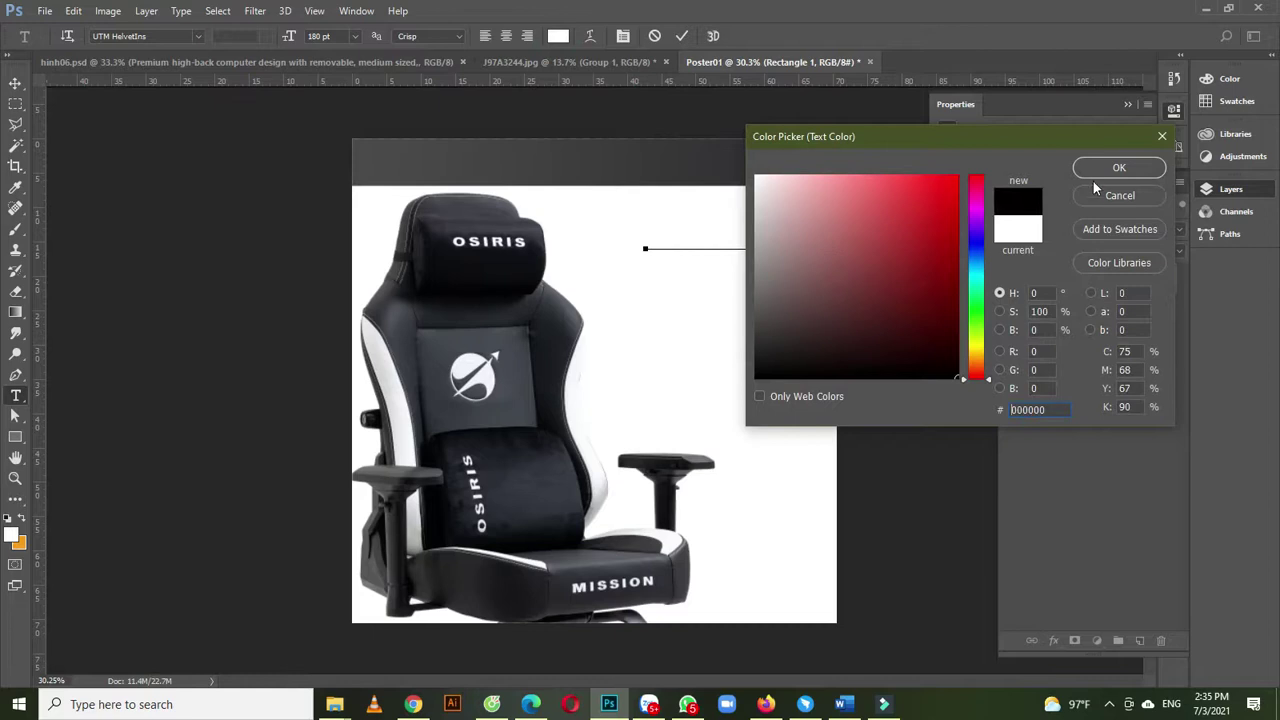
click(1093, 172)
click(15, 82)
drag(749, 251, 687, 251)
- Copy the line HIGH DENSITY FOAM NECK & LUMBAR SUPPORT from the Word document and paste it as new text on Poster01's header strip
click(843, 704)
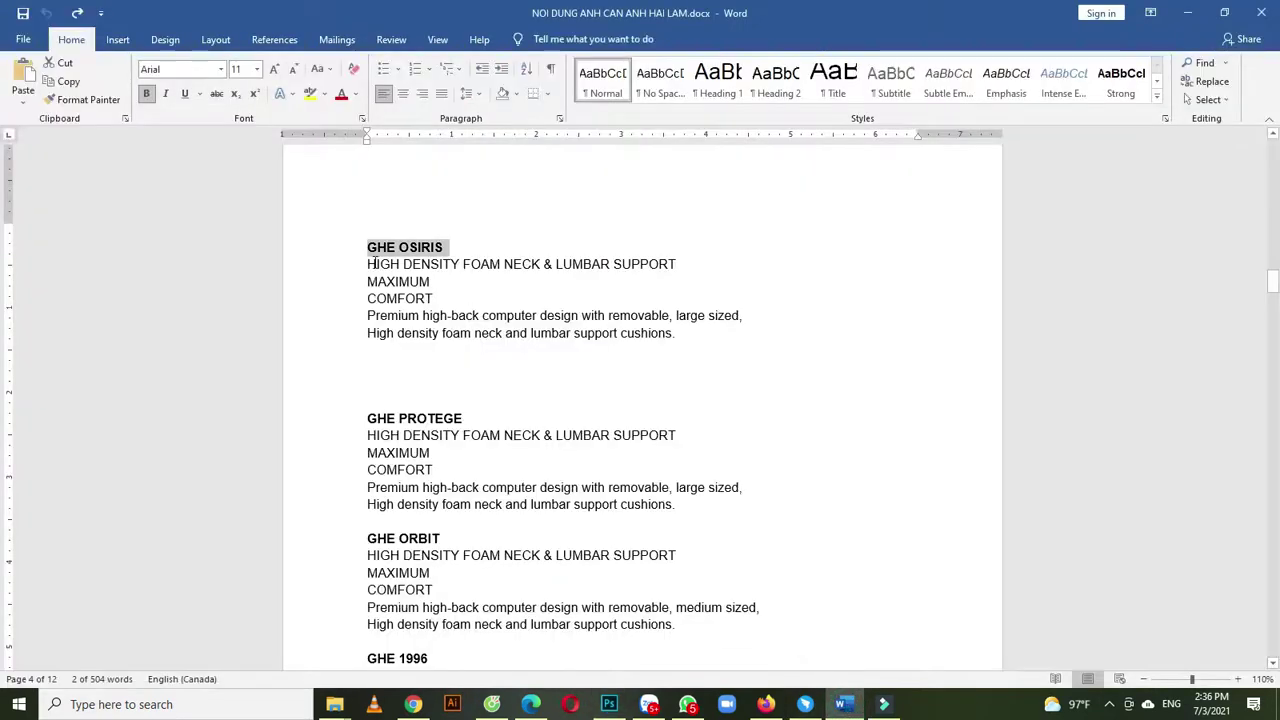
drag(367, 264, 676, 268)
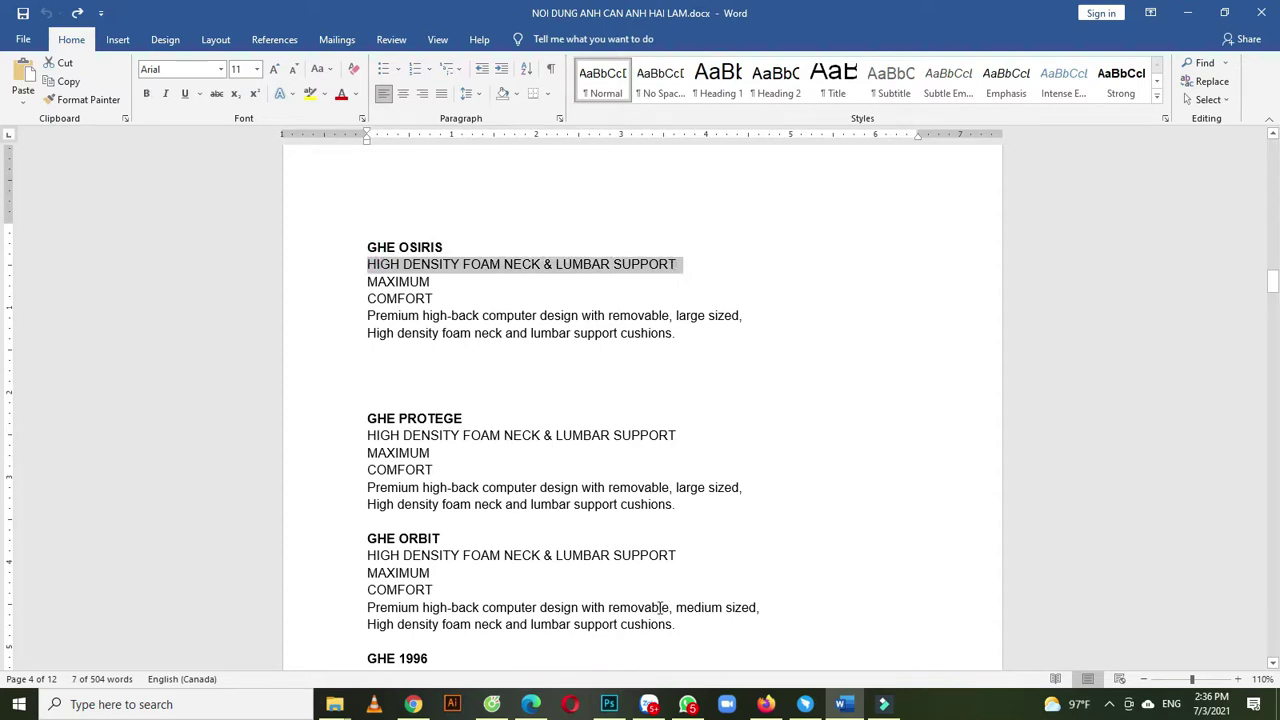
click(609, 704)
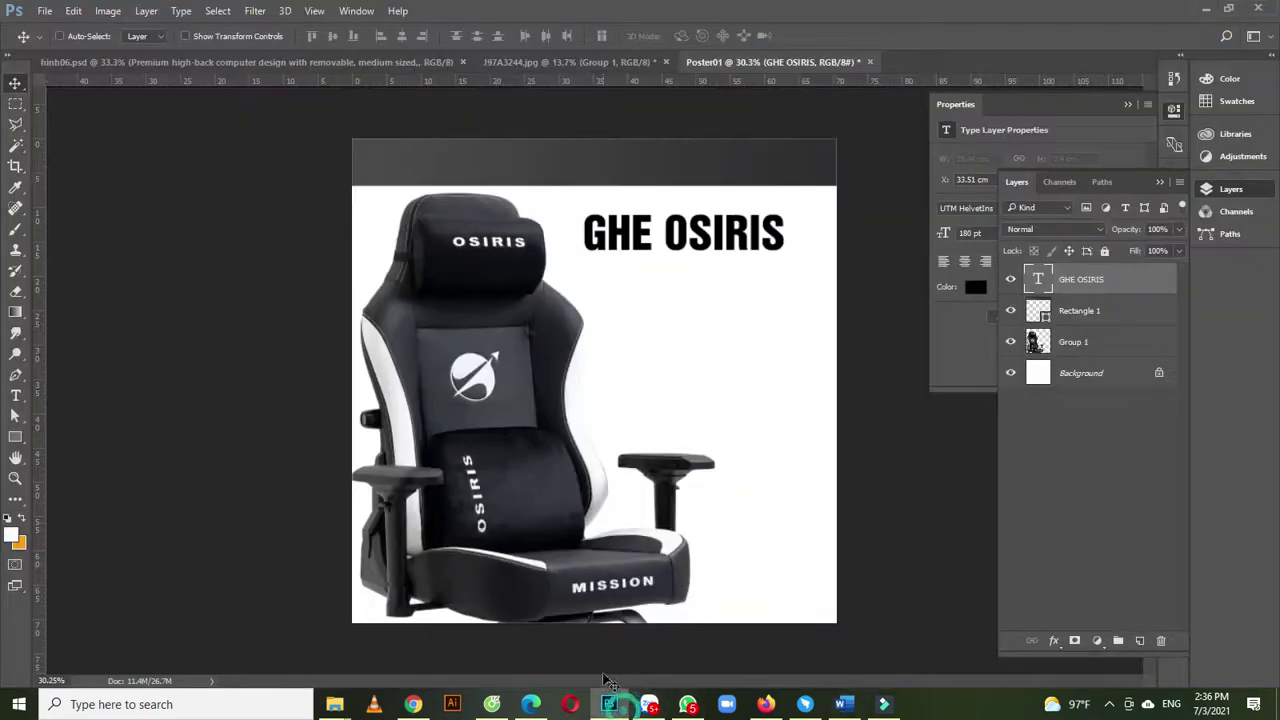
key(t)
click(427, 167)
text(HIGH DENSITY FOAM NECK & LUMBAR SUPPORT)
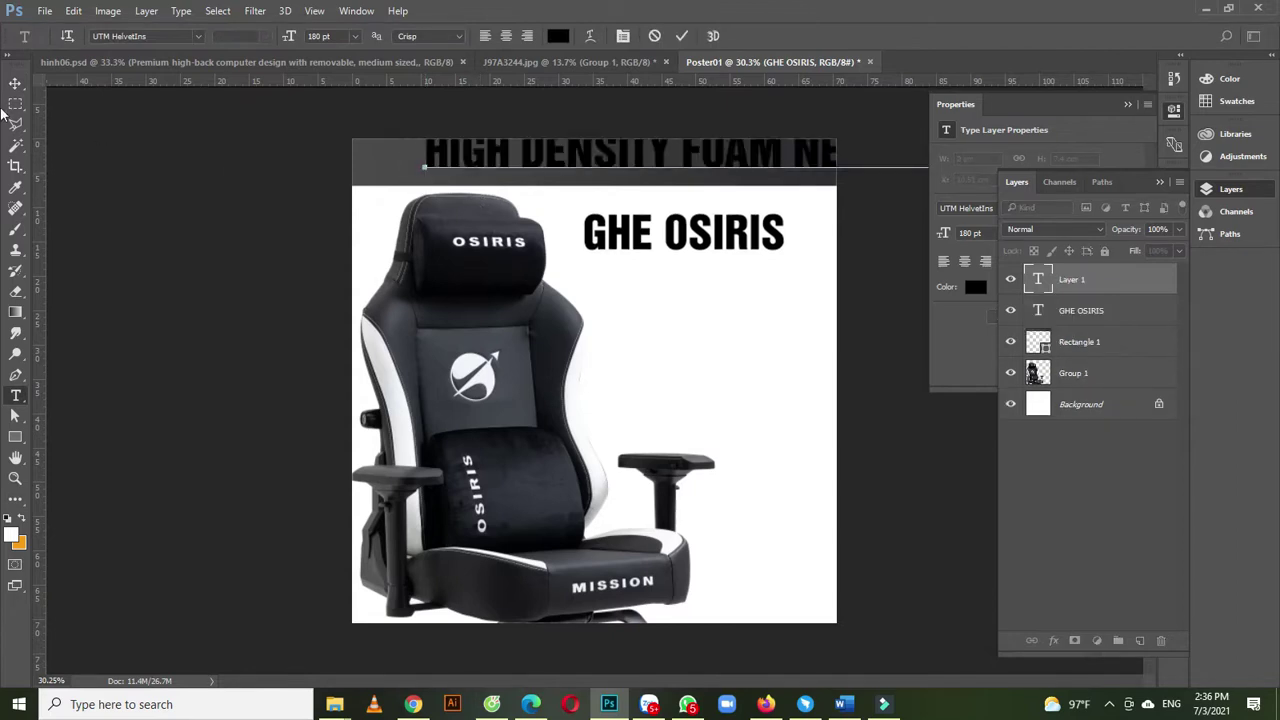
- Colour the header strip text white (#ffffff)
key(ctrl+a)
click(557, 36)
text(ffffff)
click(1118, 167)
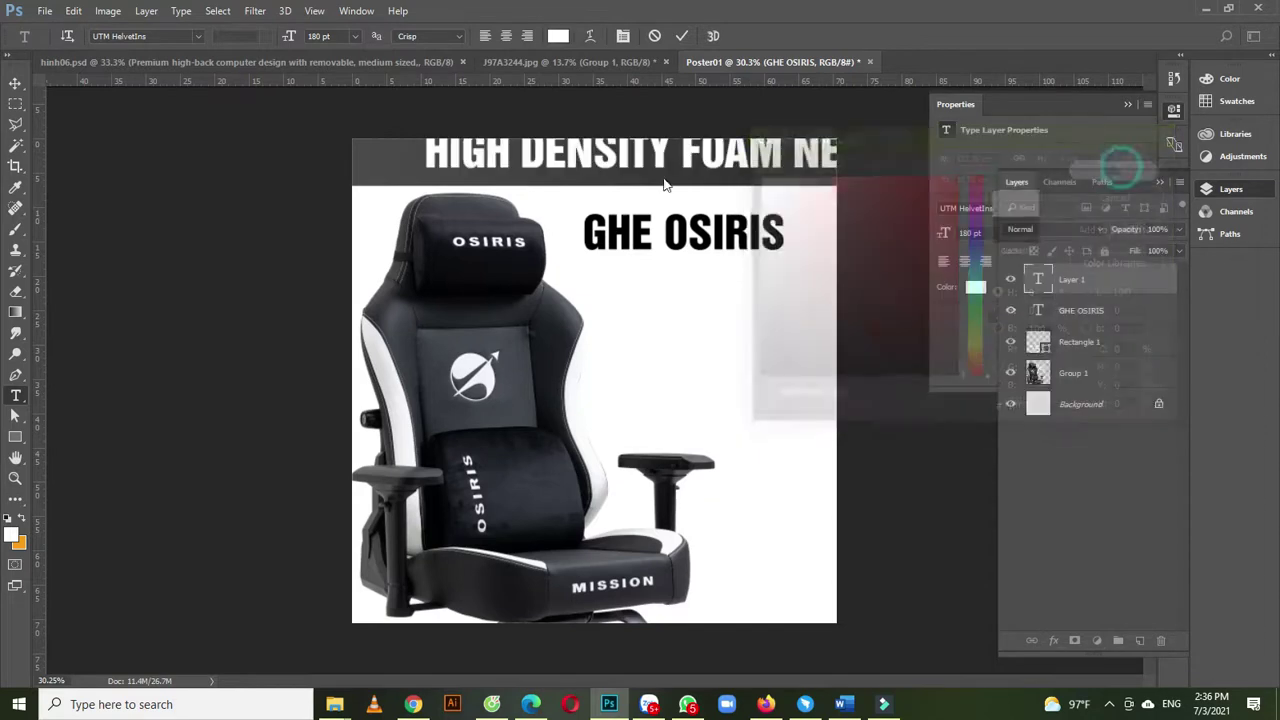
- Scale the header text proportionally to about 44% and centre it within the dark header strip
click(15, 84)
drag(555, 158, 450, 162)
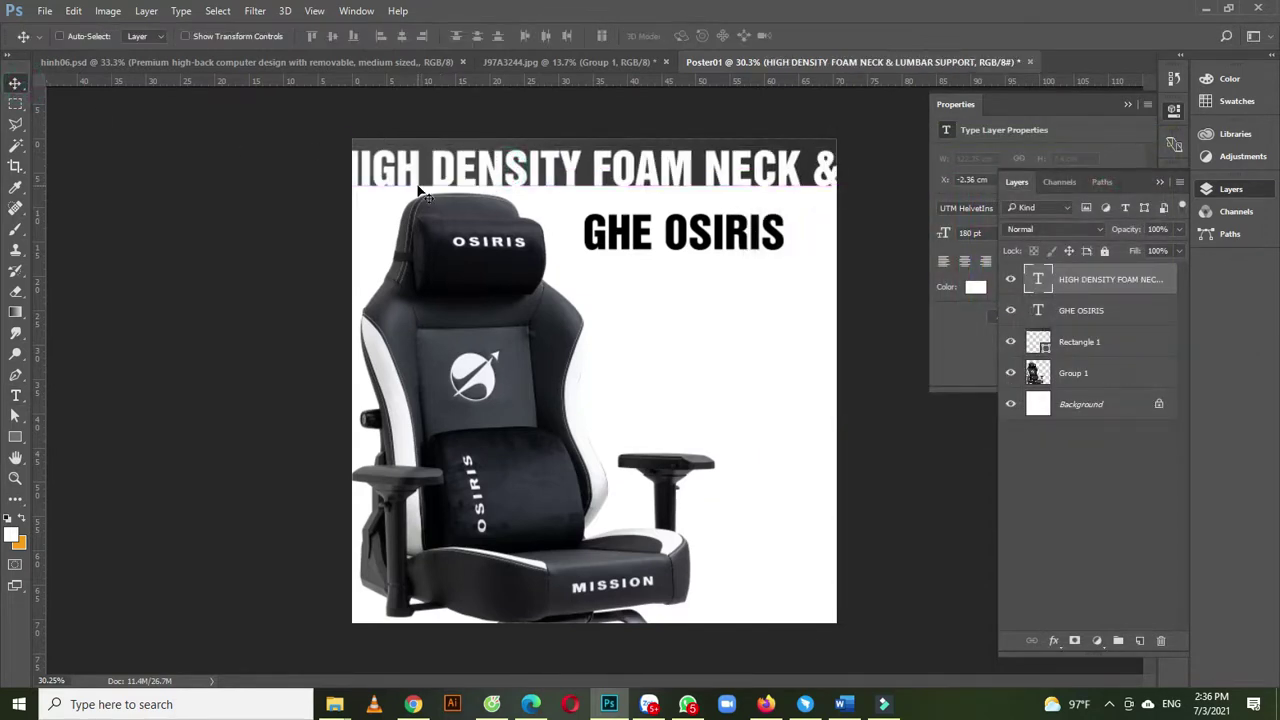
key(ctrl+t)
drag(338, 148, 492, 176)
drag(385, 147, 457, 170)
drag(758, 172, 784, 175)
key(Return)
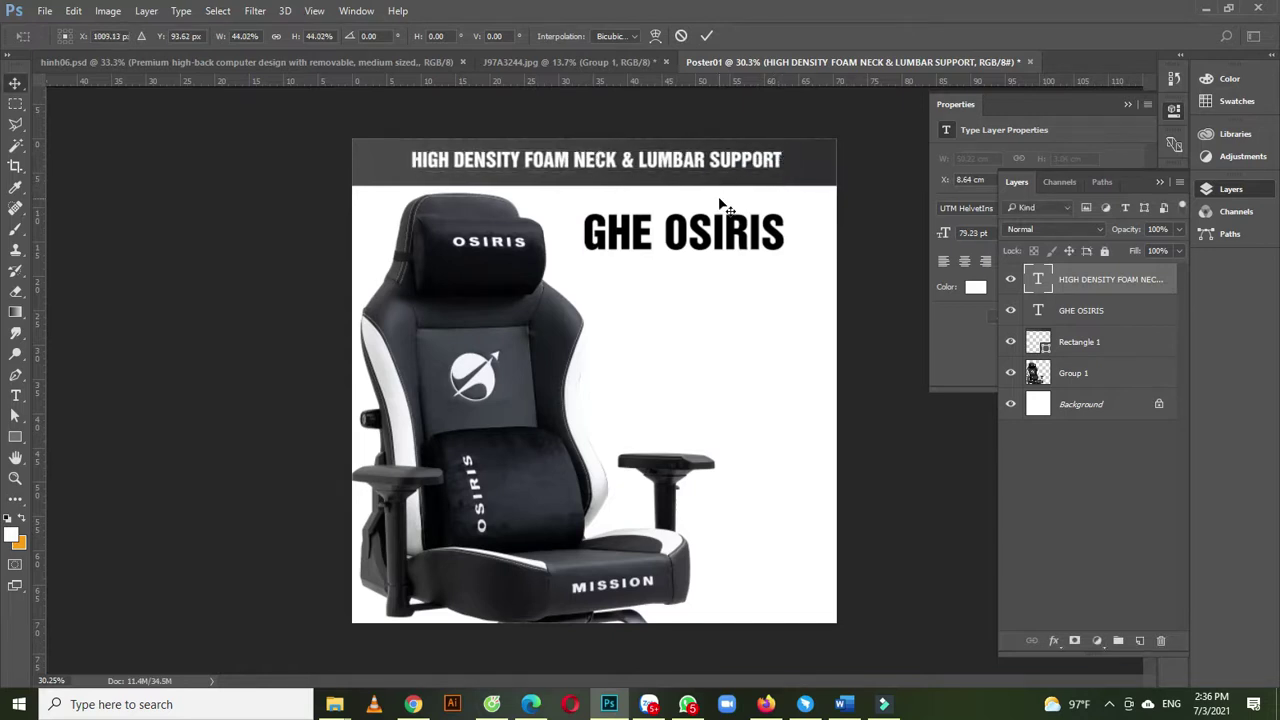
key(Left)
key(Left)
key(Left)
key(Left)
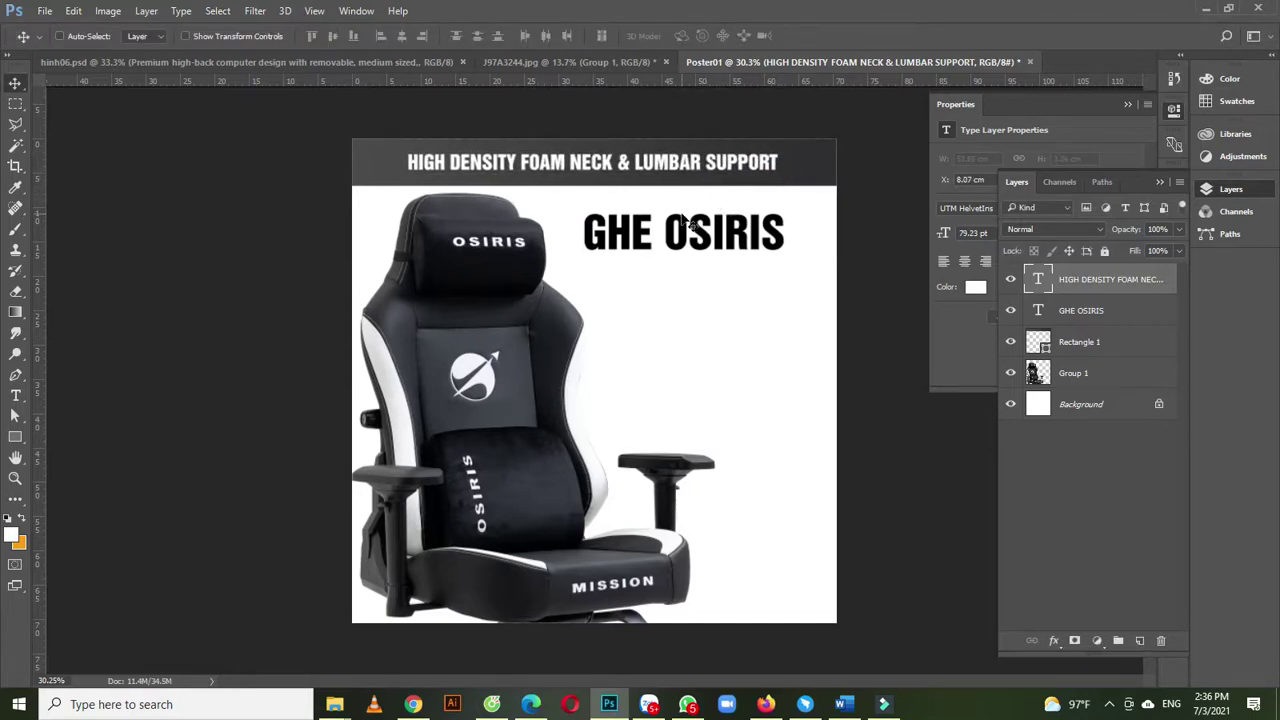
- Change the header strip text's font to SF Pro Display in a heavier weight than Medium
key(t)
triple_click(676, 166)
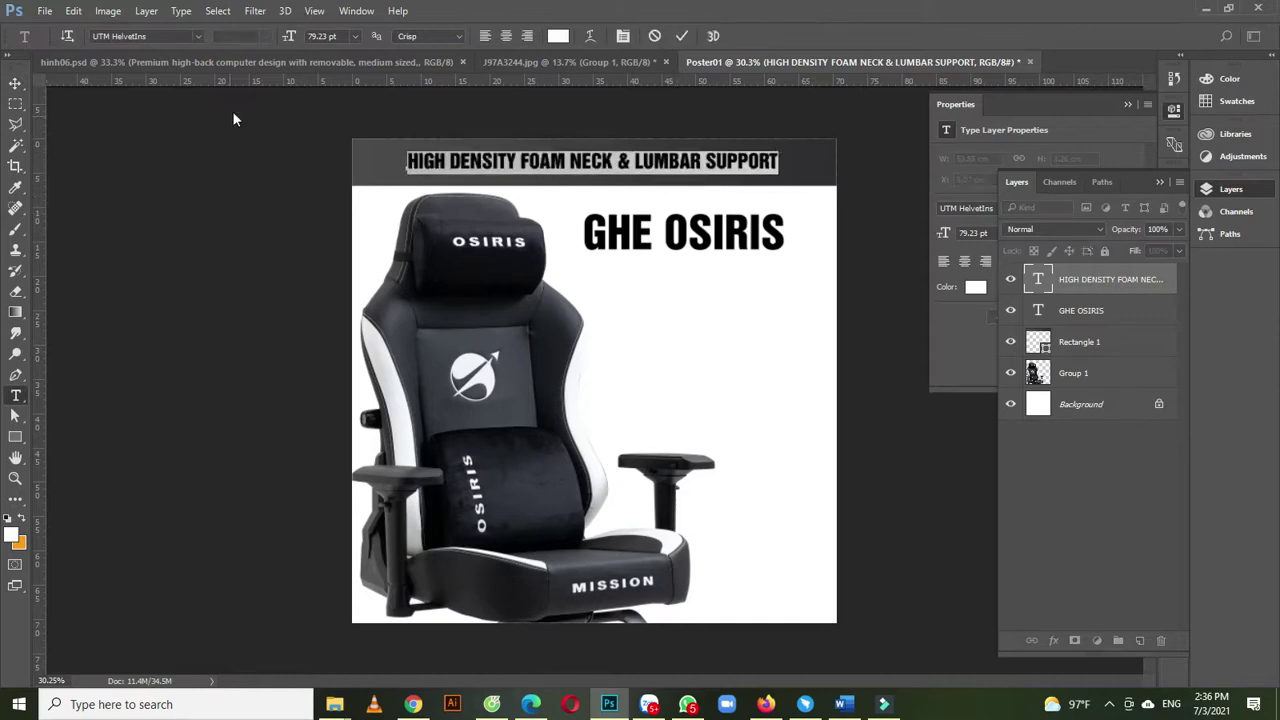
text(sf)
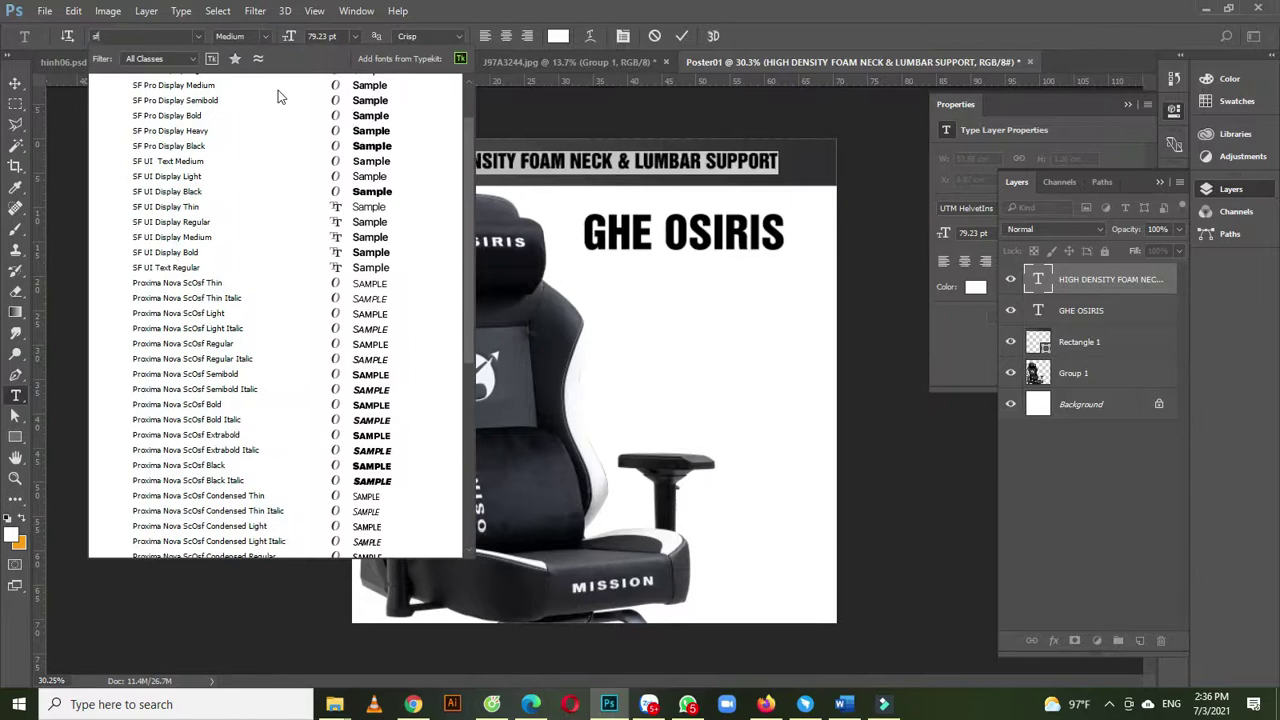
click(277, 86)
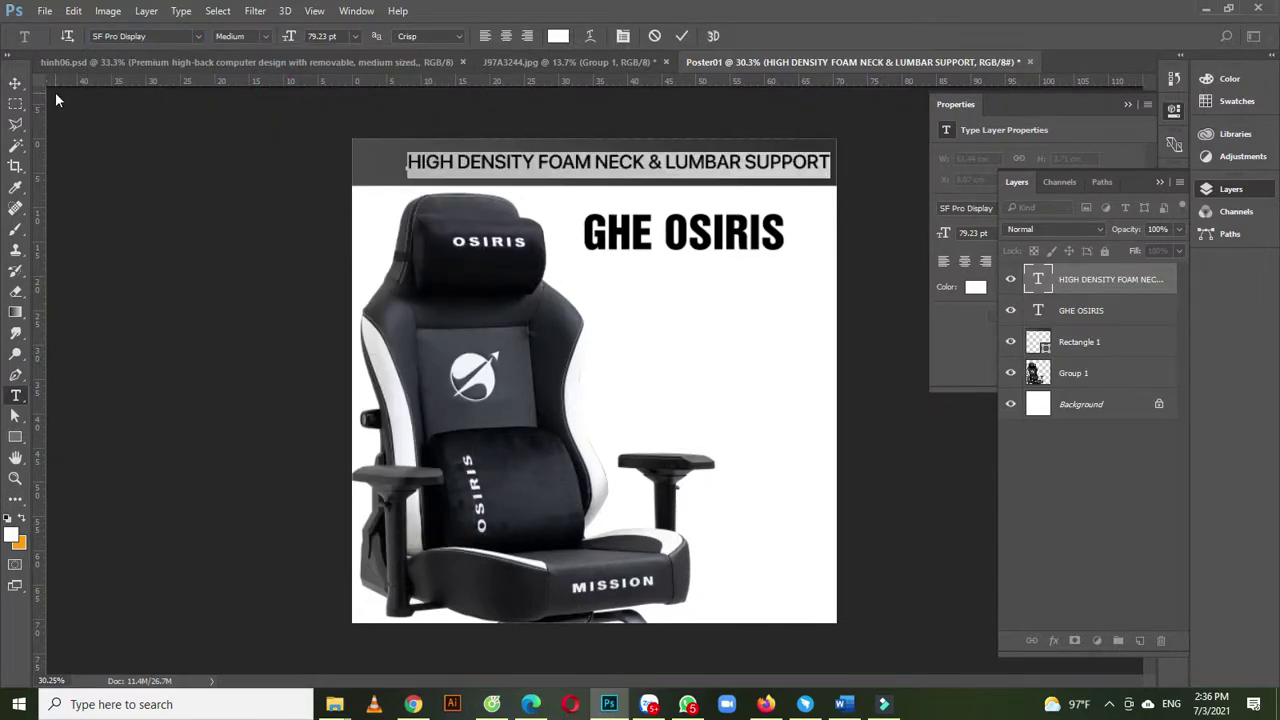
click(265, 36)
click(273, 114)
click(15, 82)
- Reposition the header text so it sits centred within the dark strip
key(ctrl+t)
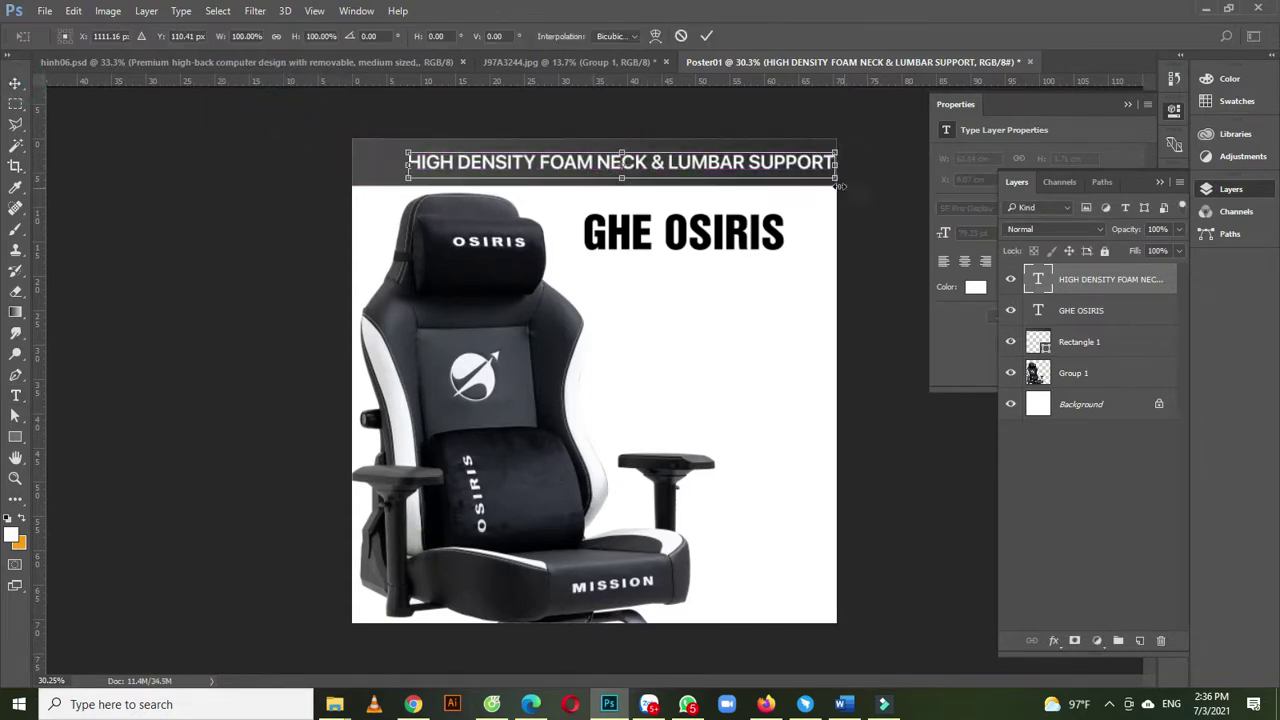
drag(753, 162, 733, 168)
key(Return)
key(Up)
key(Up)
key(Up)
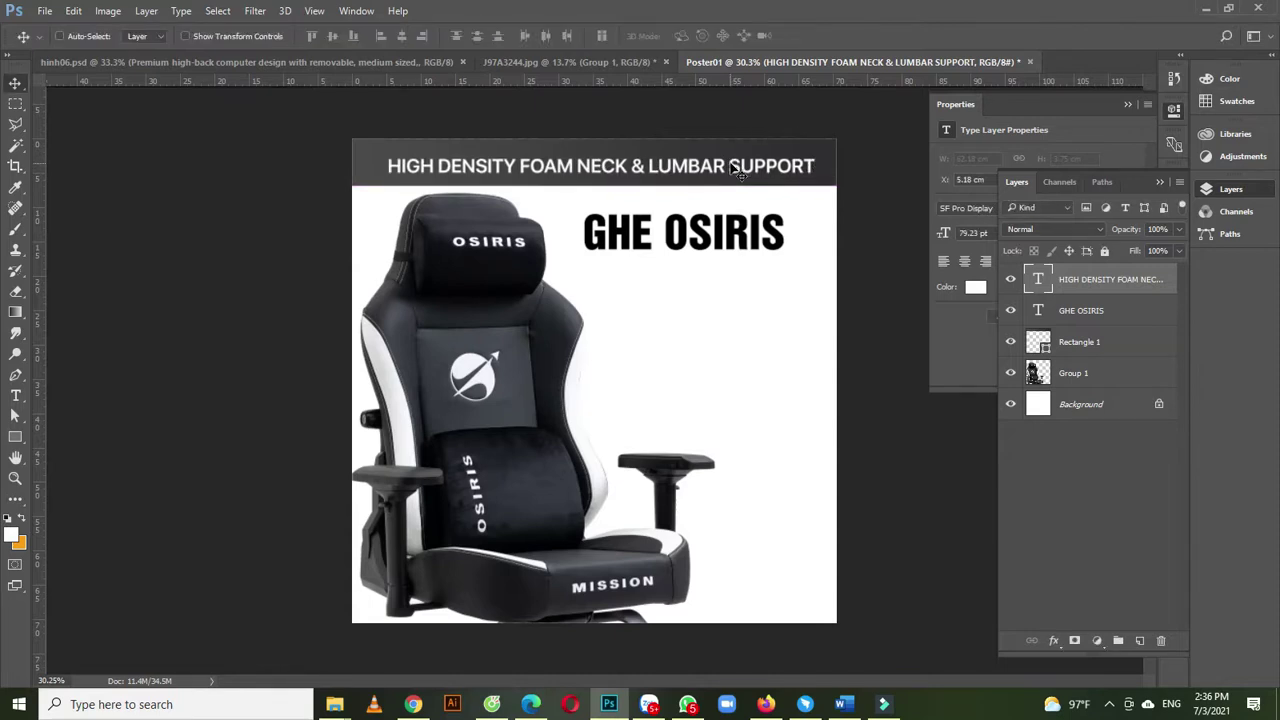
key(Left)
key(Left)
key(Left)
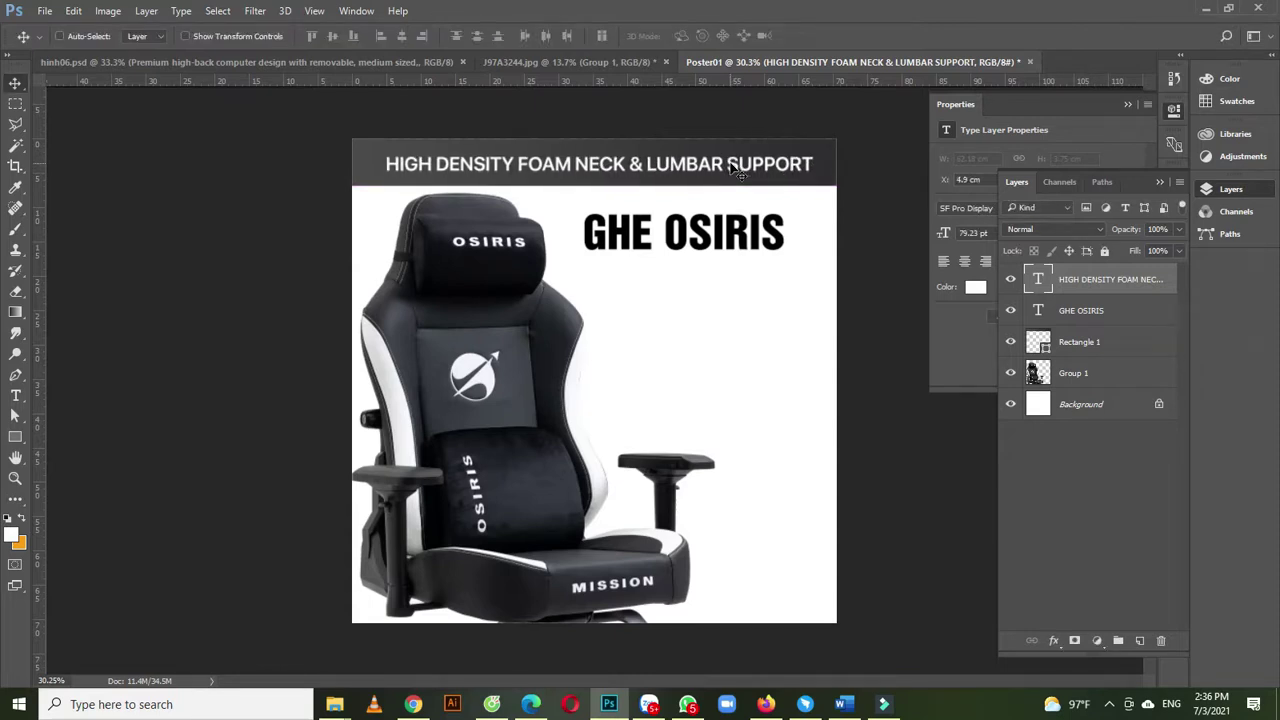
key(Left)
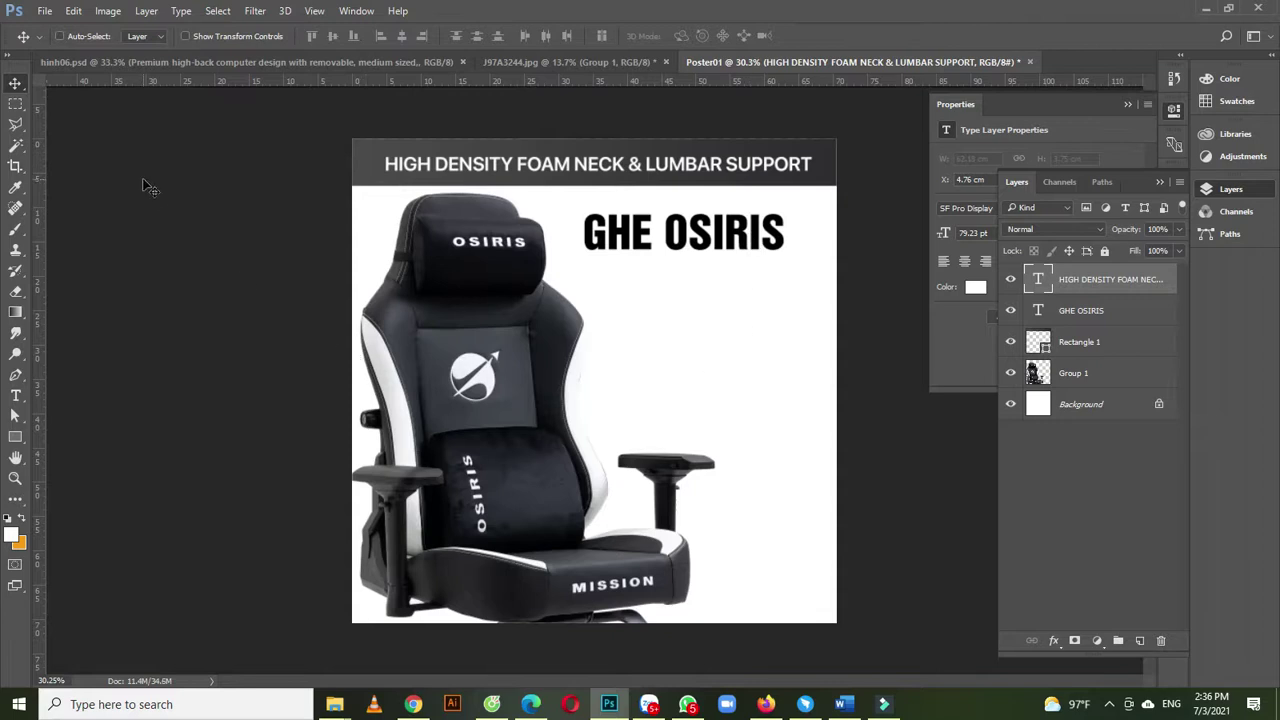
- Draw a polygonal lasso selection around the poster's upper-right half, with a diagonal edge from below the header down to the lower right edge
click(15, 126)
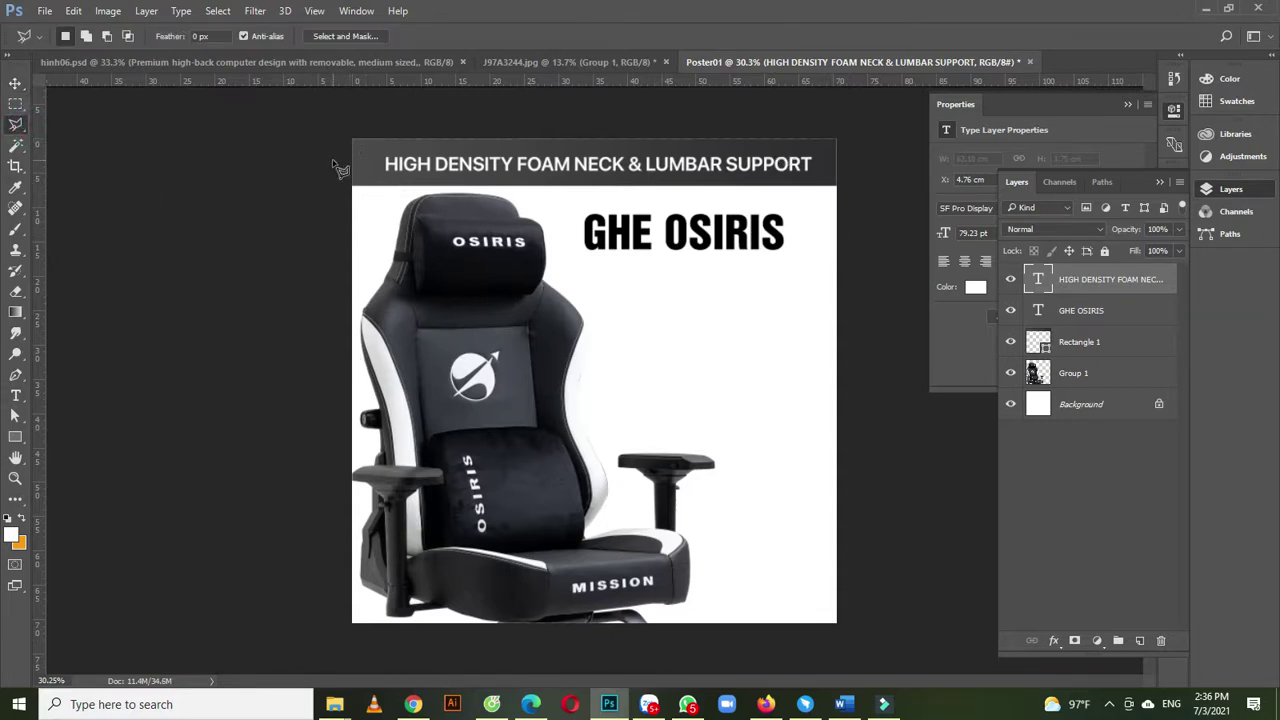
click(340, 186)
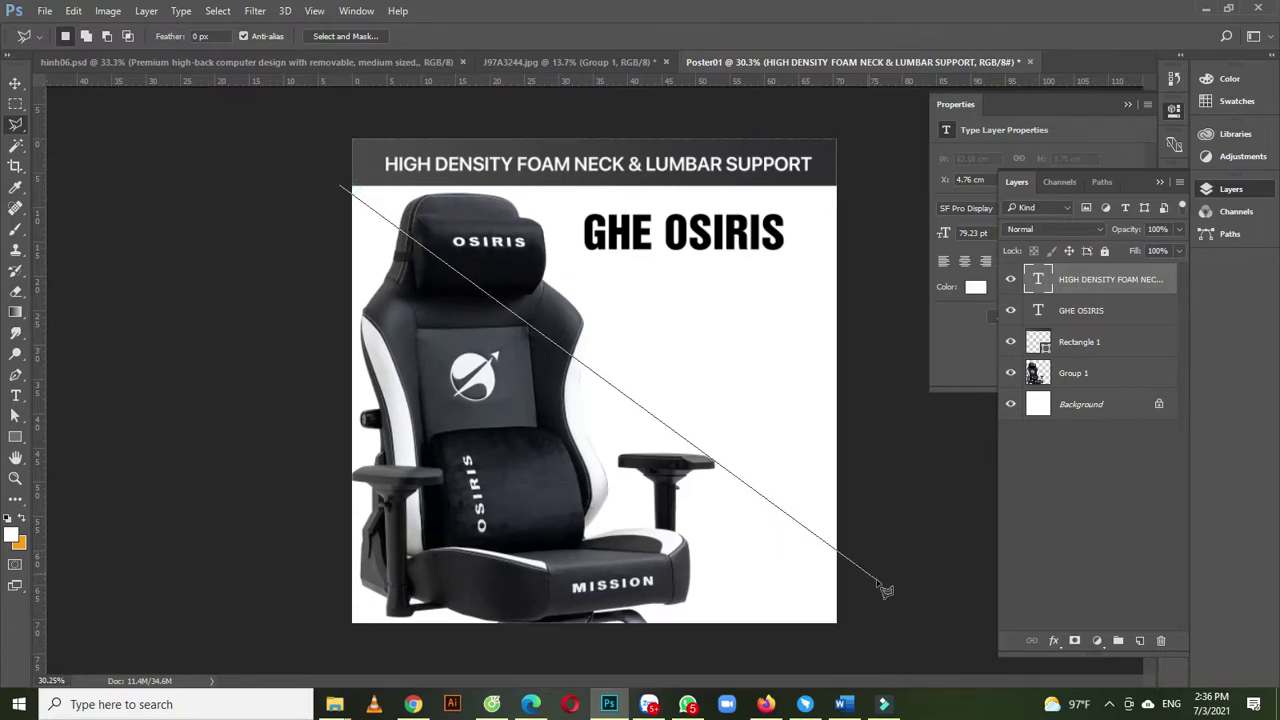
click(871, 594)
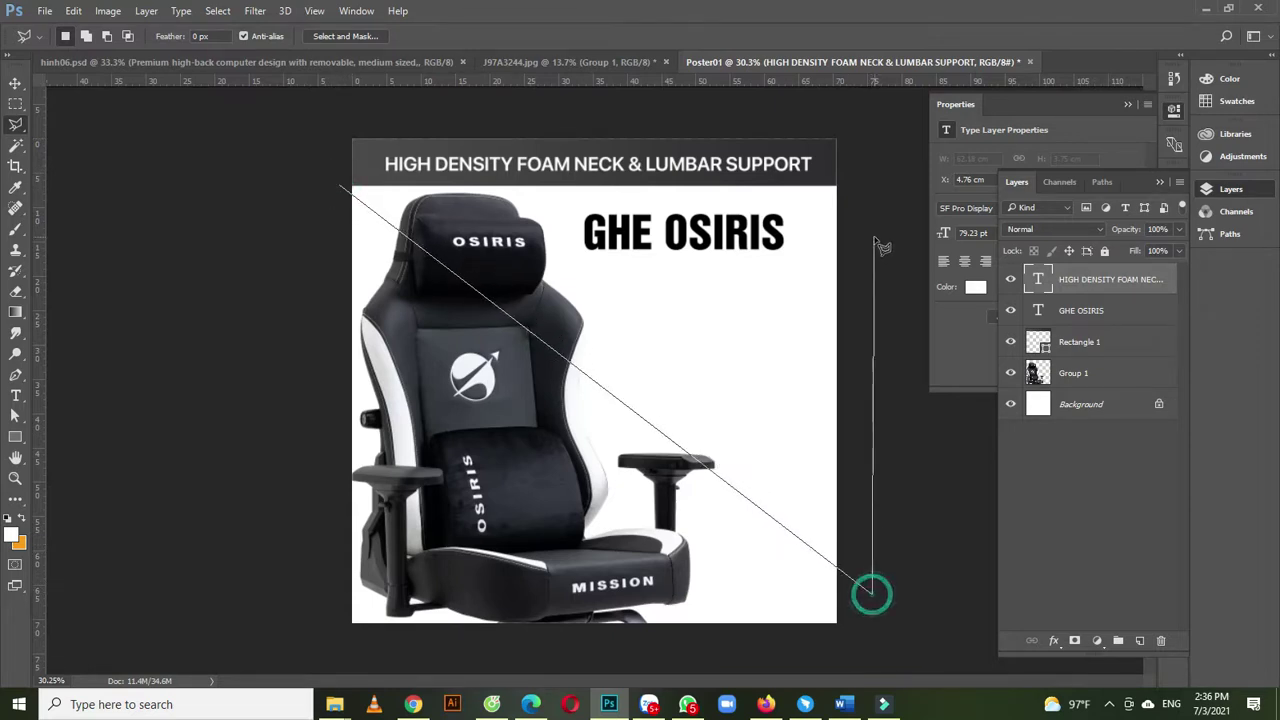
click(851, 118)
click(440, 112)
click(318, 135)
click(340, 188)
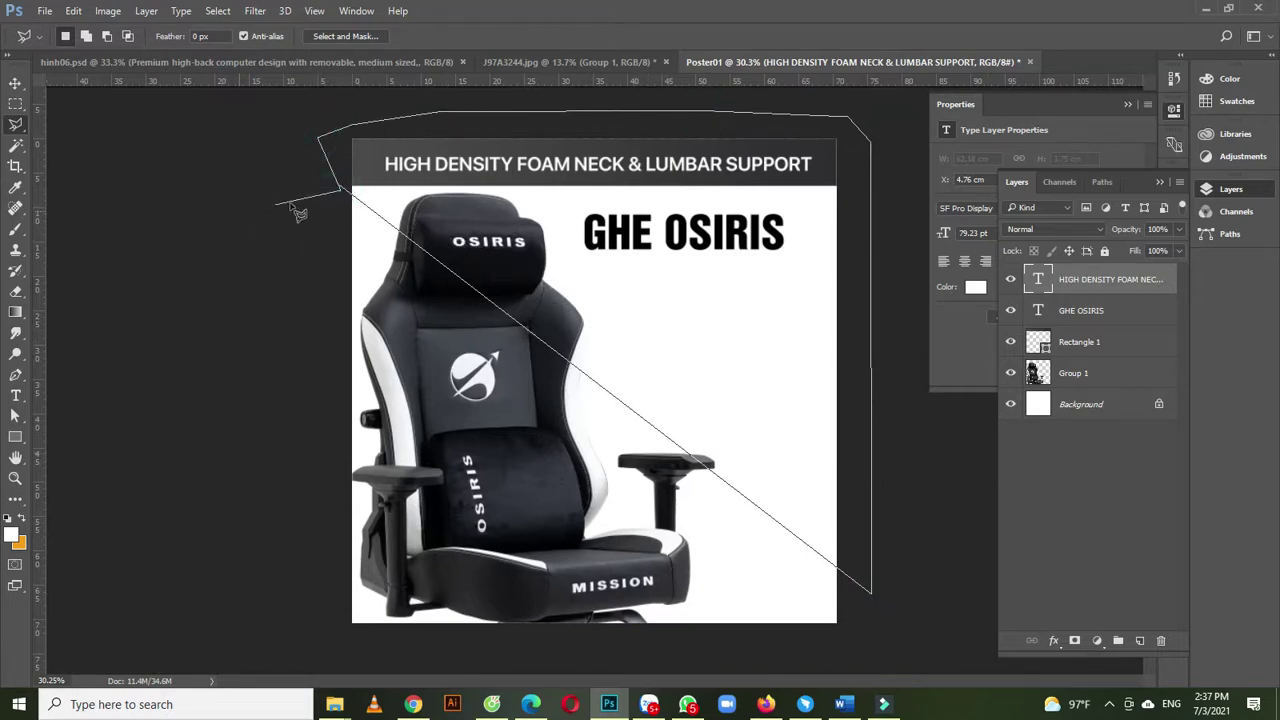
click(339, 188)
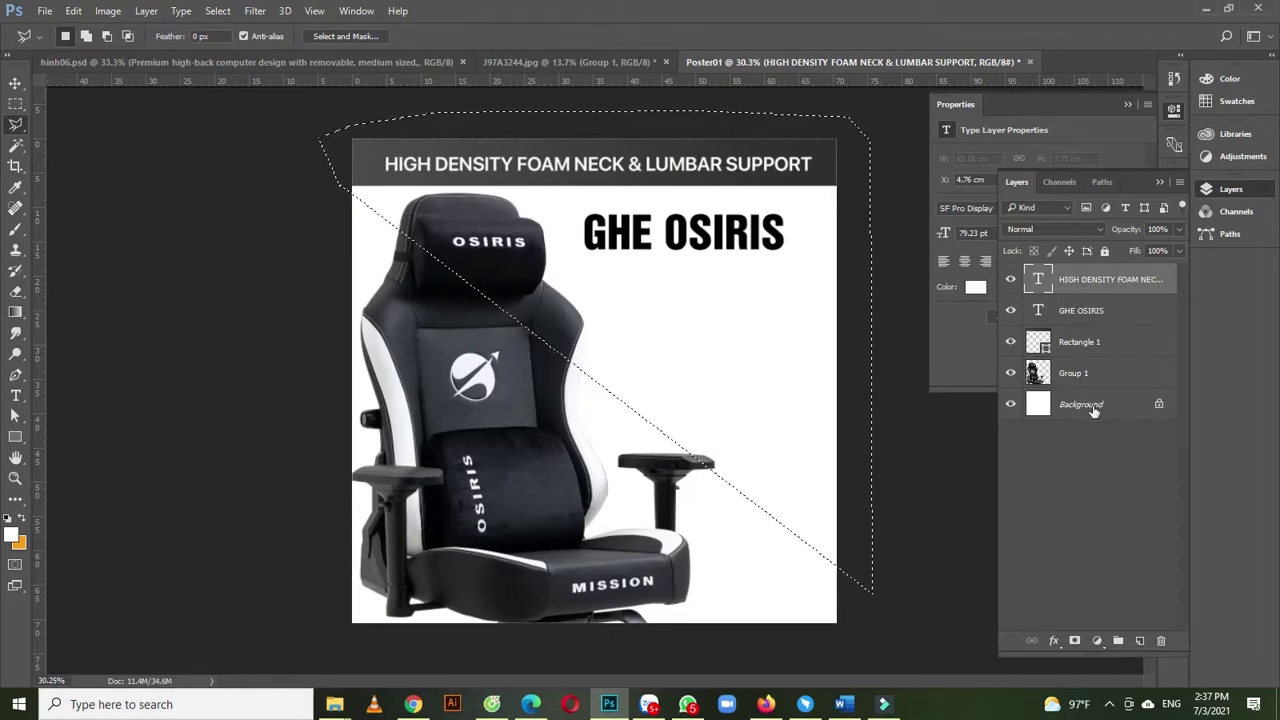
- Fill the selection with the orange background colour on a new layer, deselect it, and place that layer behind the chair
key(ctrl+shift+n)
key(Return)
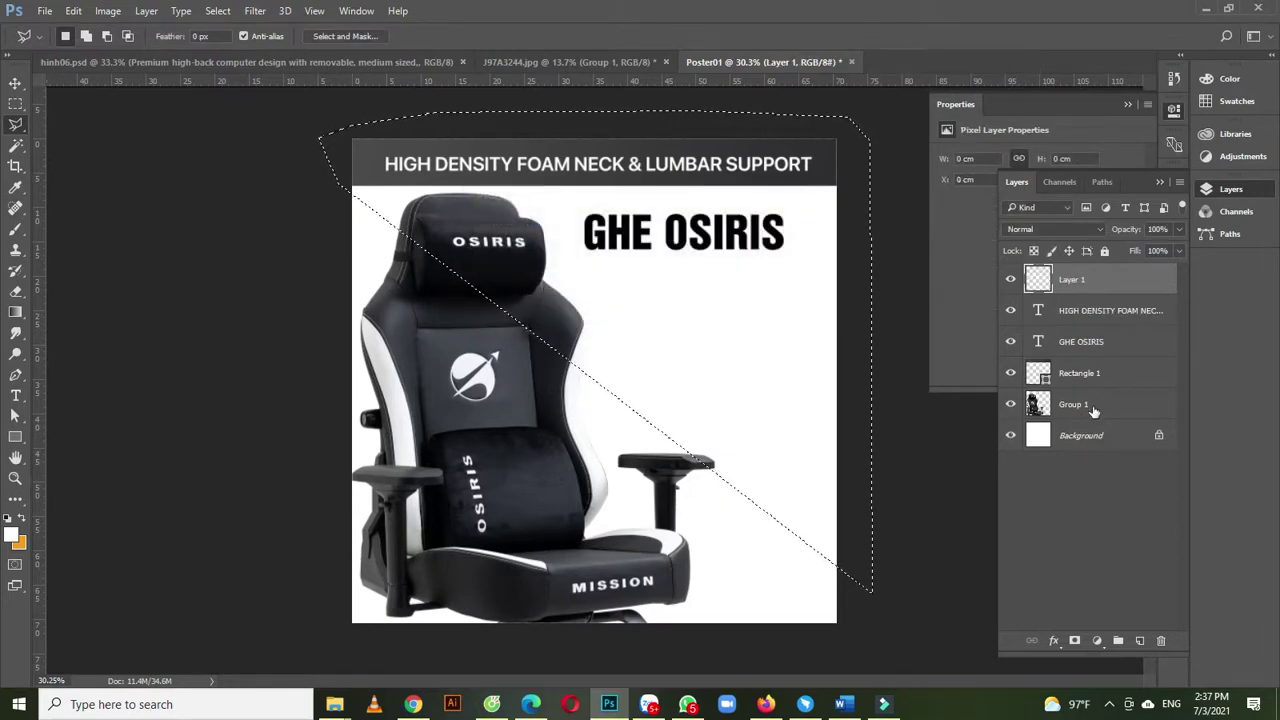
key(ctrl+BackSpace)
key(ctrl+d)
click(15, 82)
drag(1110, 280, 1120, 412)
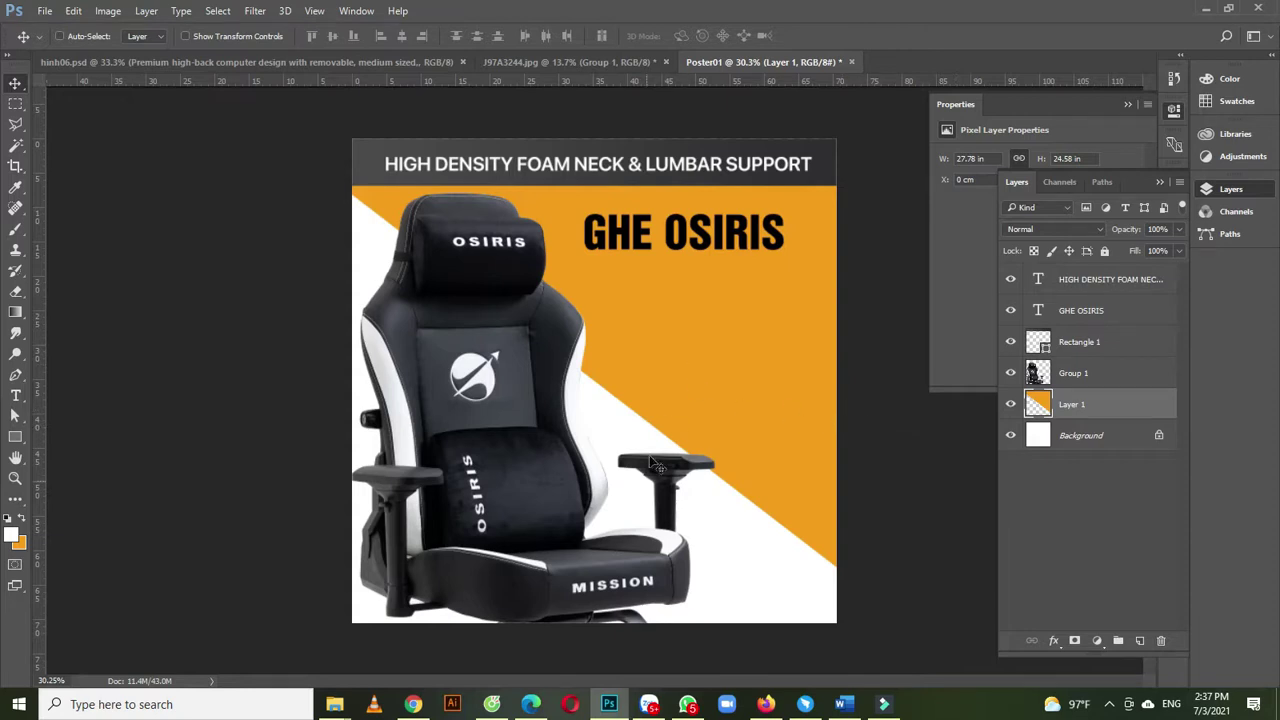
- Check the orange area against hinh06.psd and enlarge Poster01's orange shape to about 105.75%, extending it down and to the left
click(210, 62)
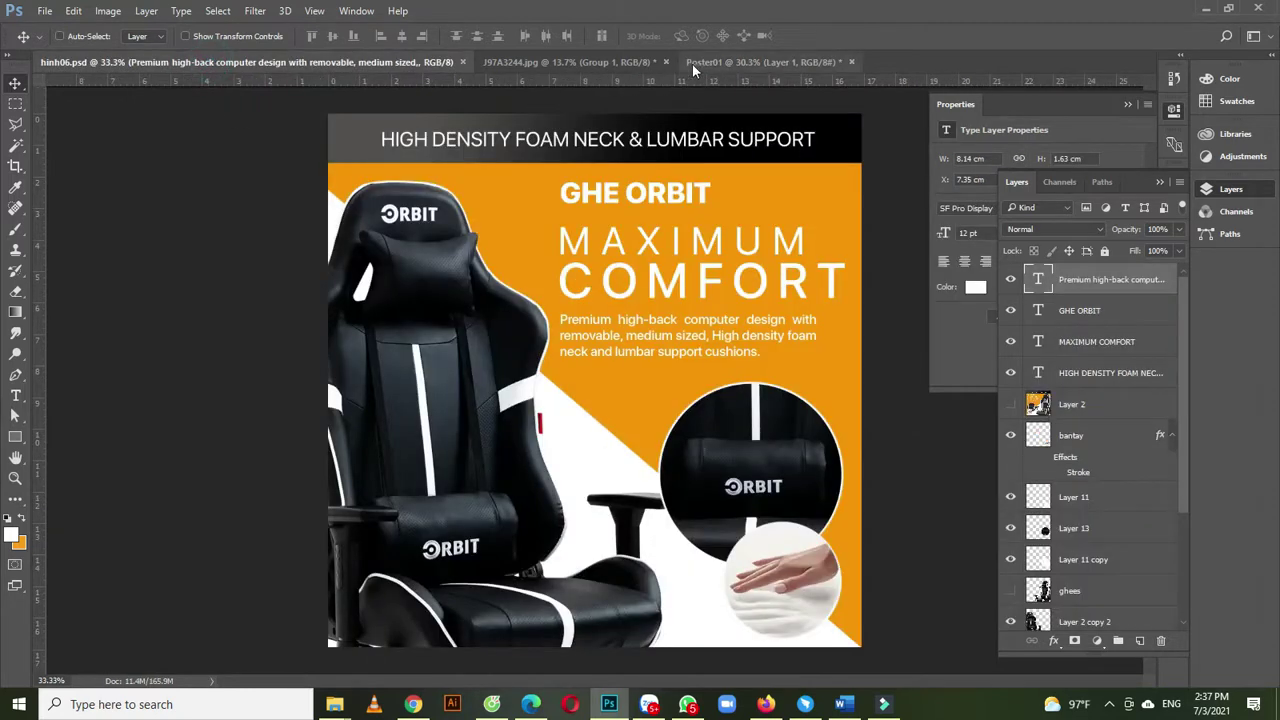
click(700, 62)
ctrl+click(727, 334)
key(ctrl+t)
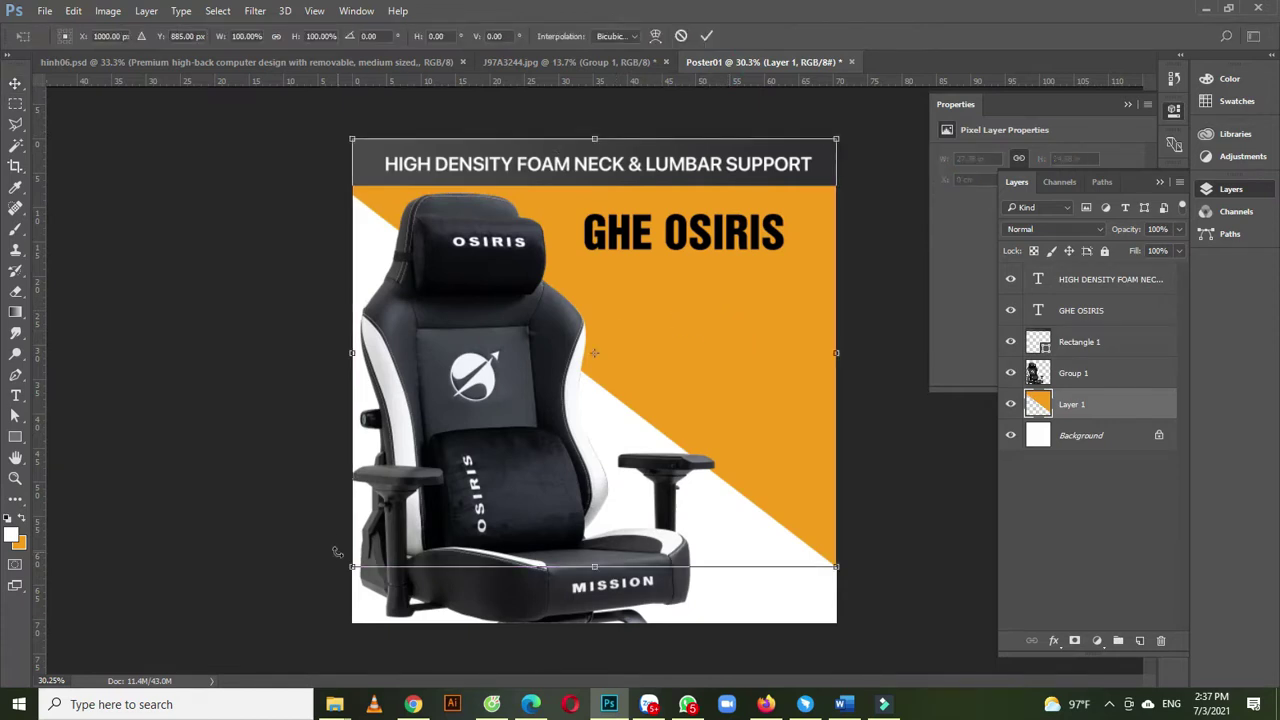
drag(350, 568, 327, 596)
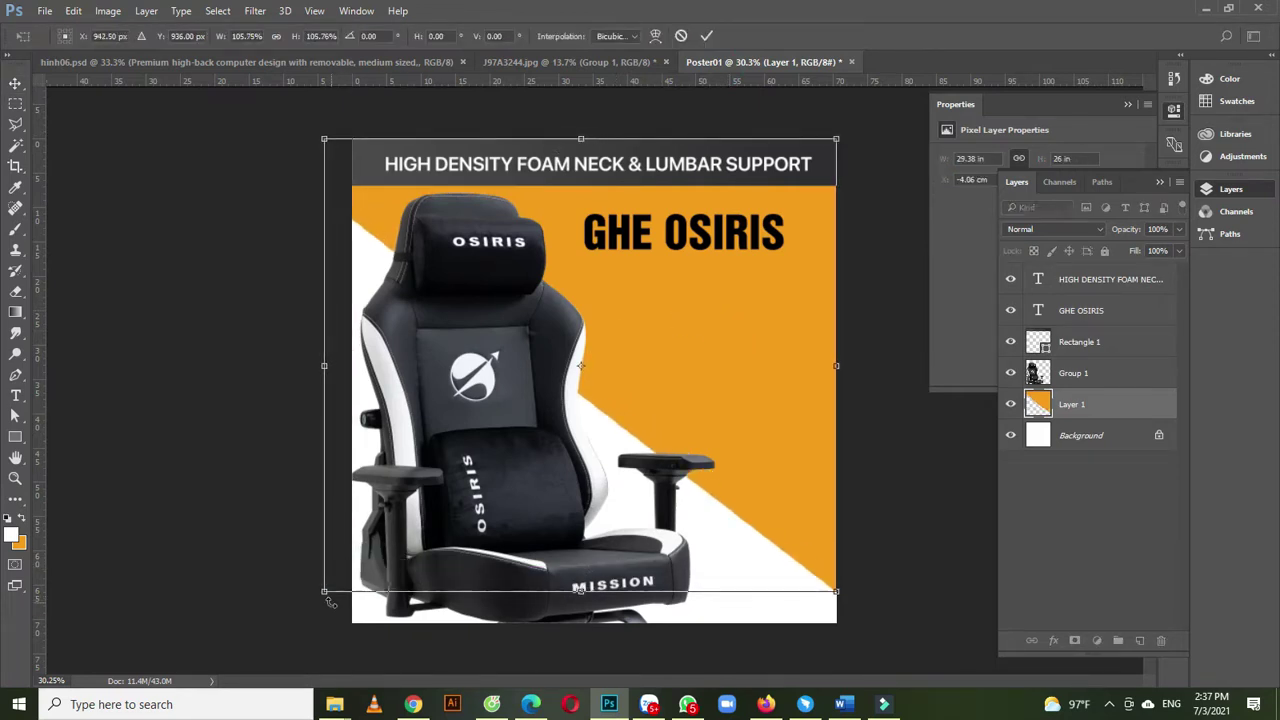
key(Return)
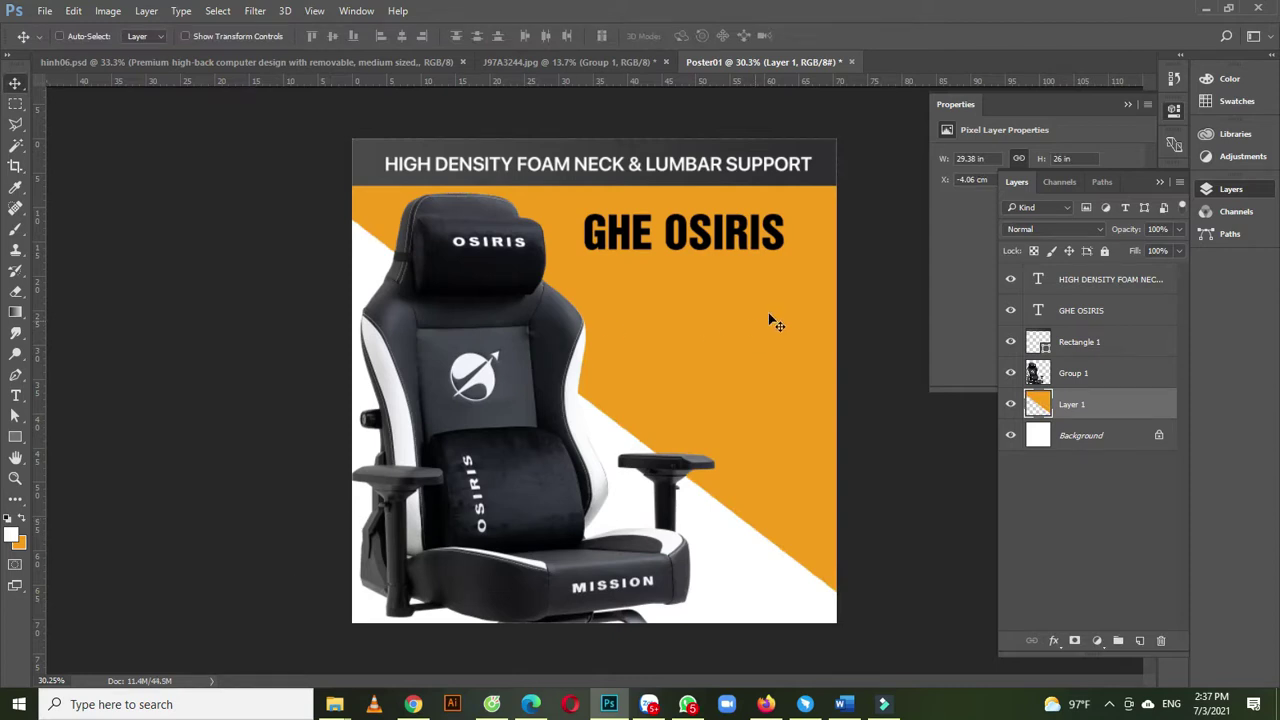
- Scale the GHE OSIRIS title down to about 67% width and 59% height, keeping its upper-right corner in place
click(690, 248)
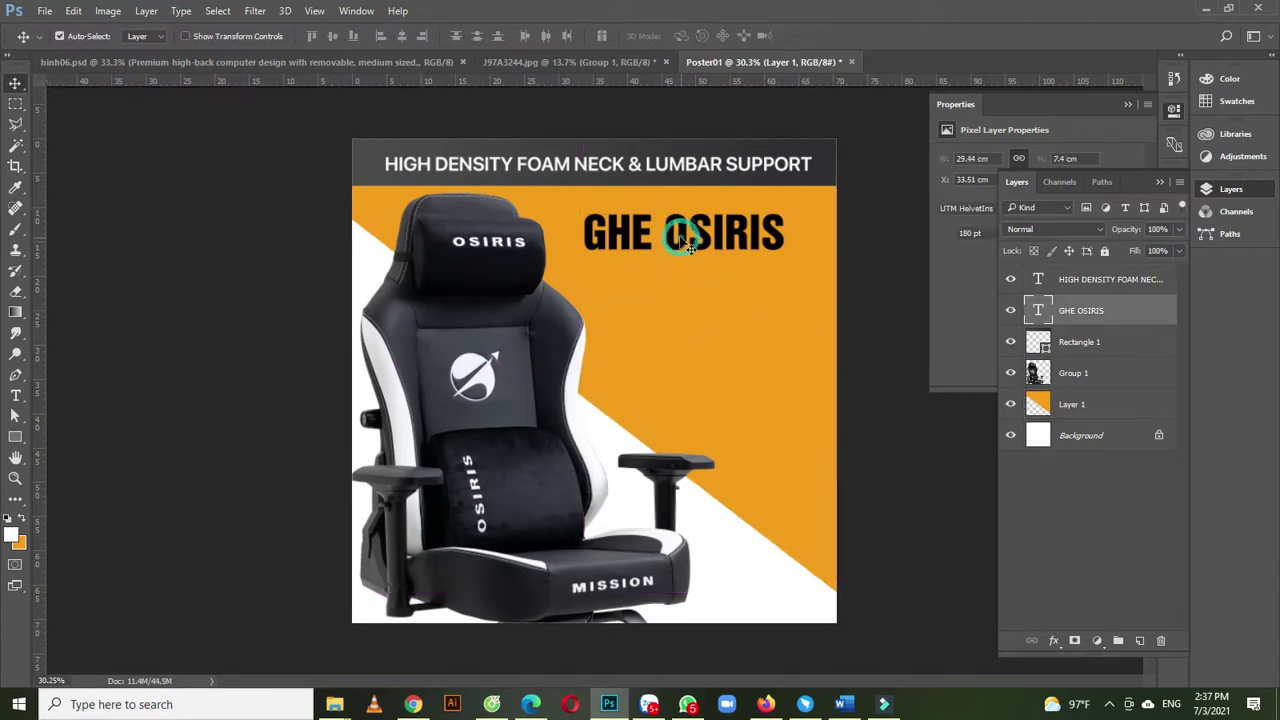
key(ctrl+t)
drag(581, 257, 652, 233)
key(Return)
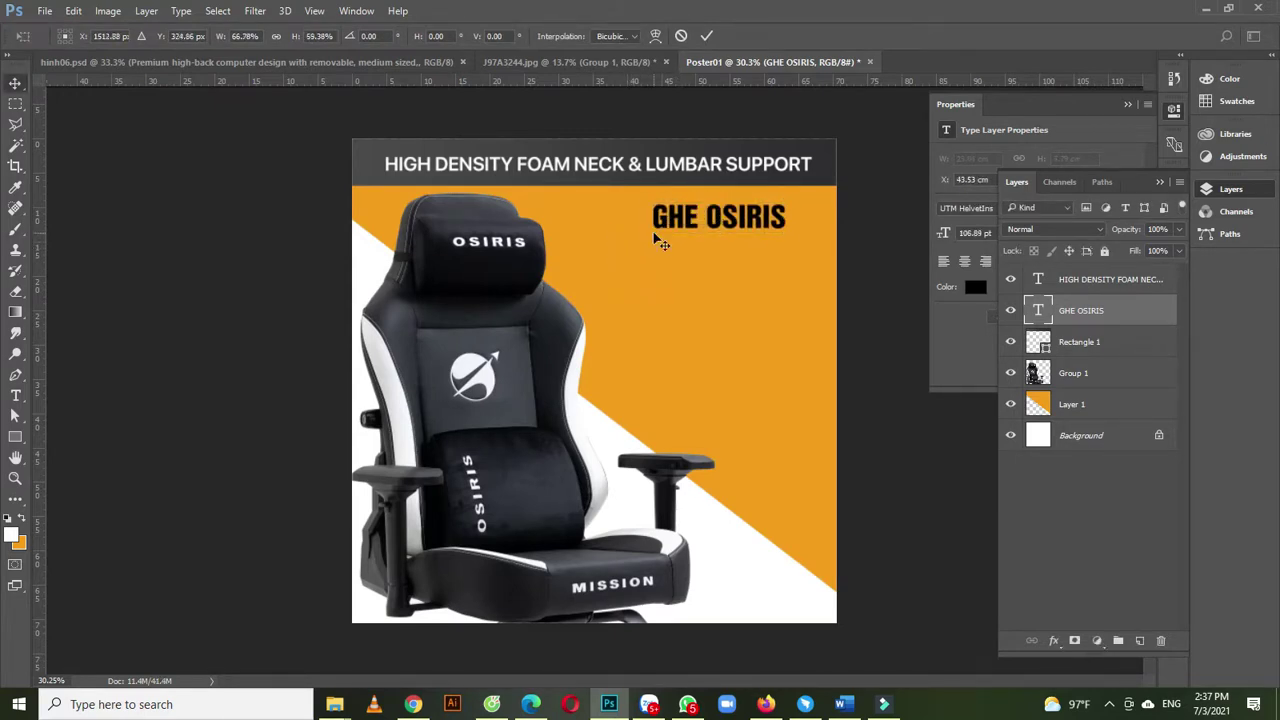
- Colour the GHE OSIRIS title white
key(t)
click(670, 228)
key(ctrl+a)
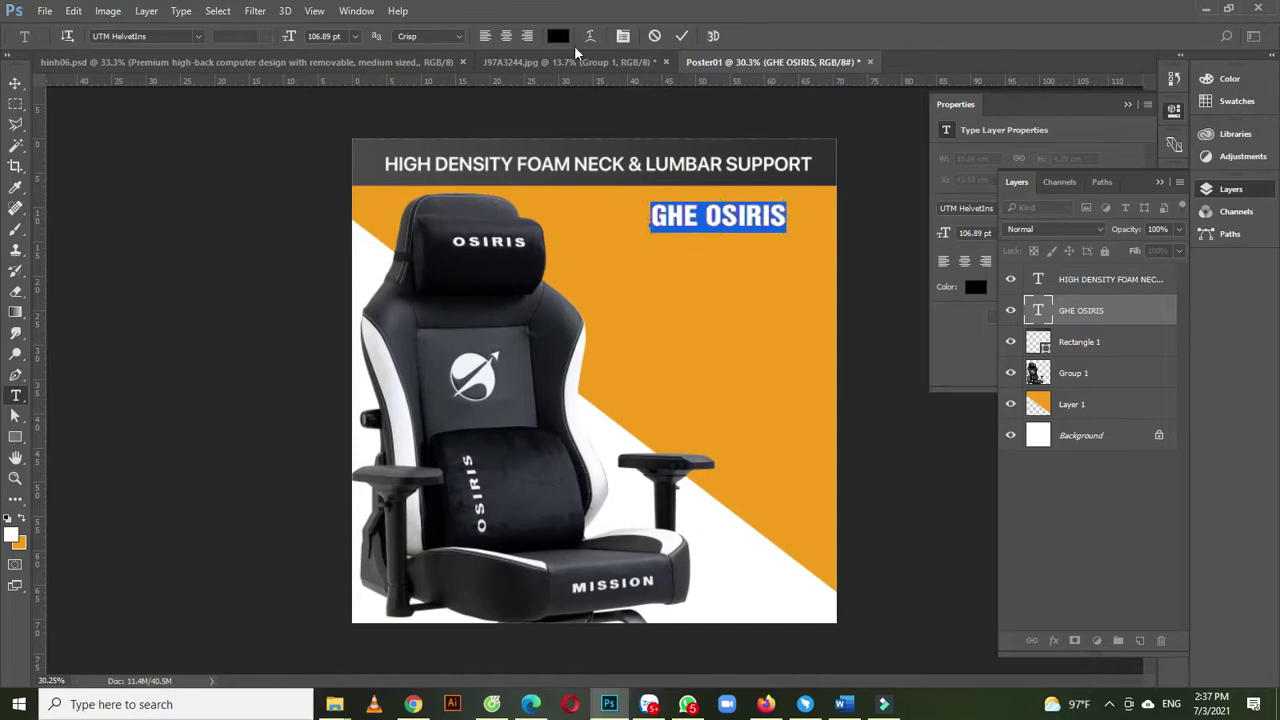
click(558, 36)
click(762, 193)
click(1112, 170)
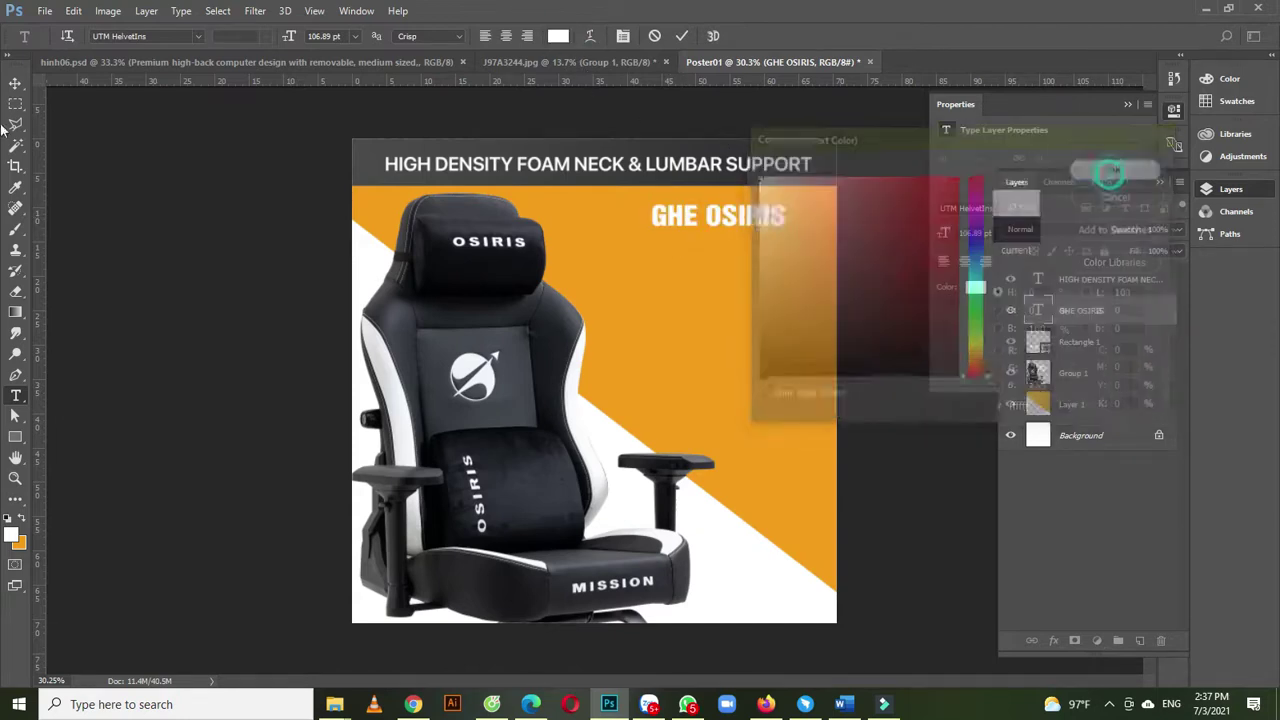
click(15, 82)
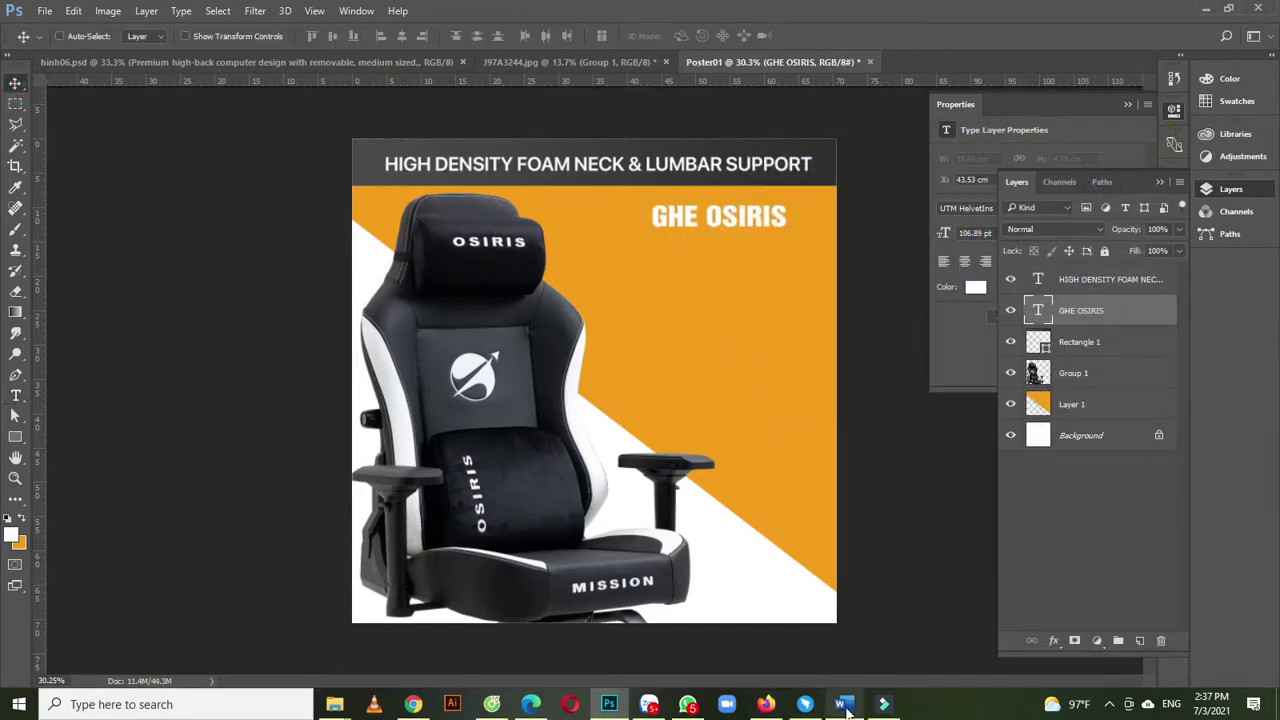
- Copy the lines MAXIMUM and COMFORT under GHE OSIRIS in the Word document and paste them as new text below Poster01's title
click(842, 704)
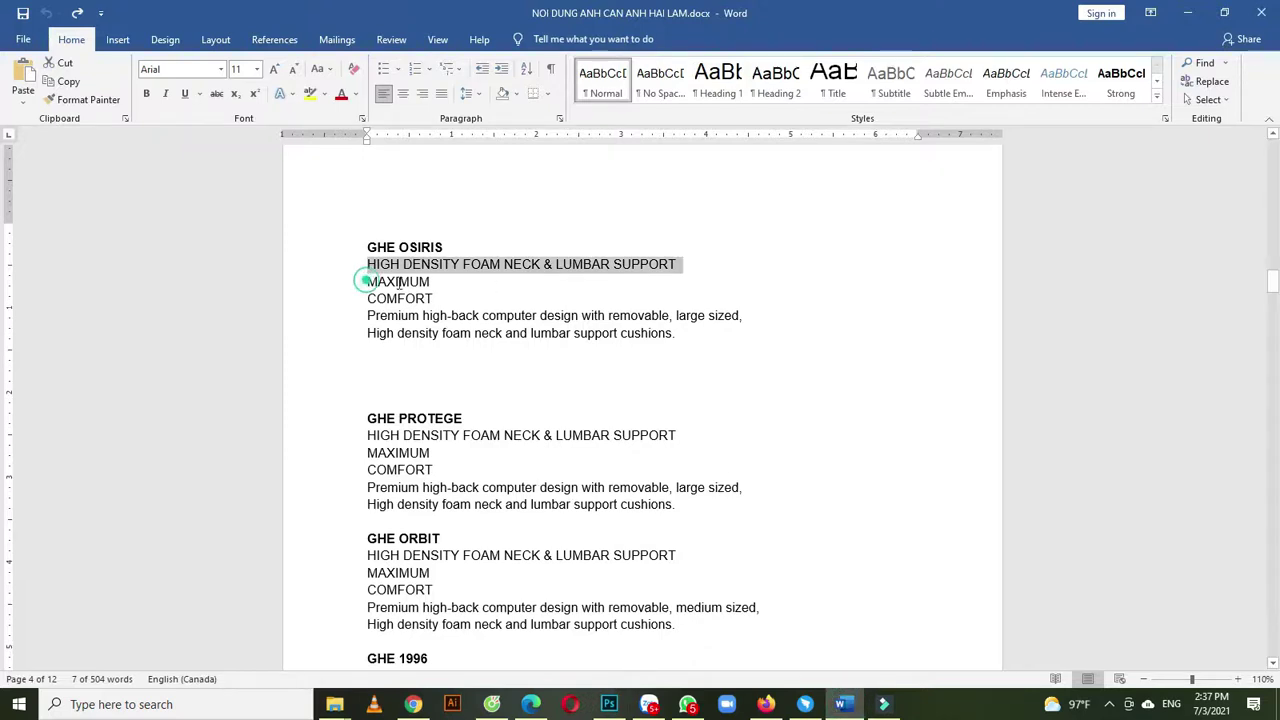
drag(366, 282, 440, 296)
key(ctrl+c)
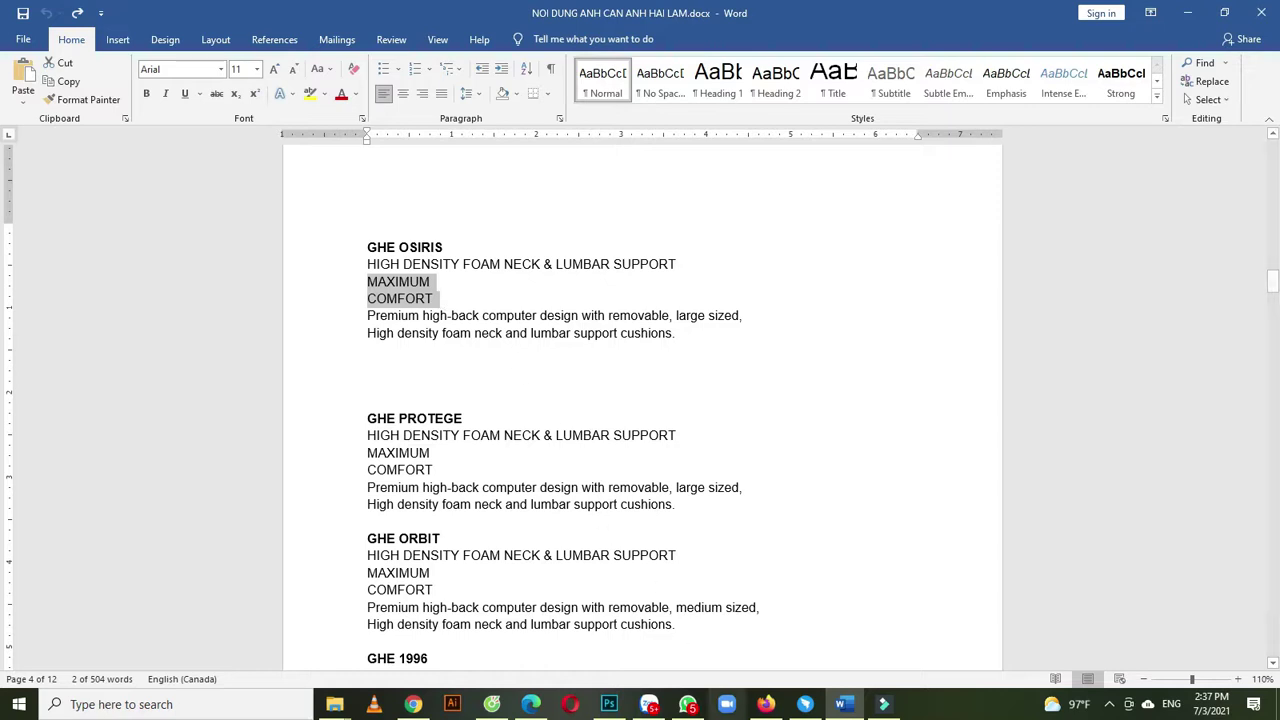
click(609, 704)
key(t)
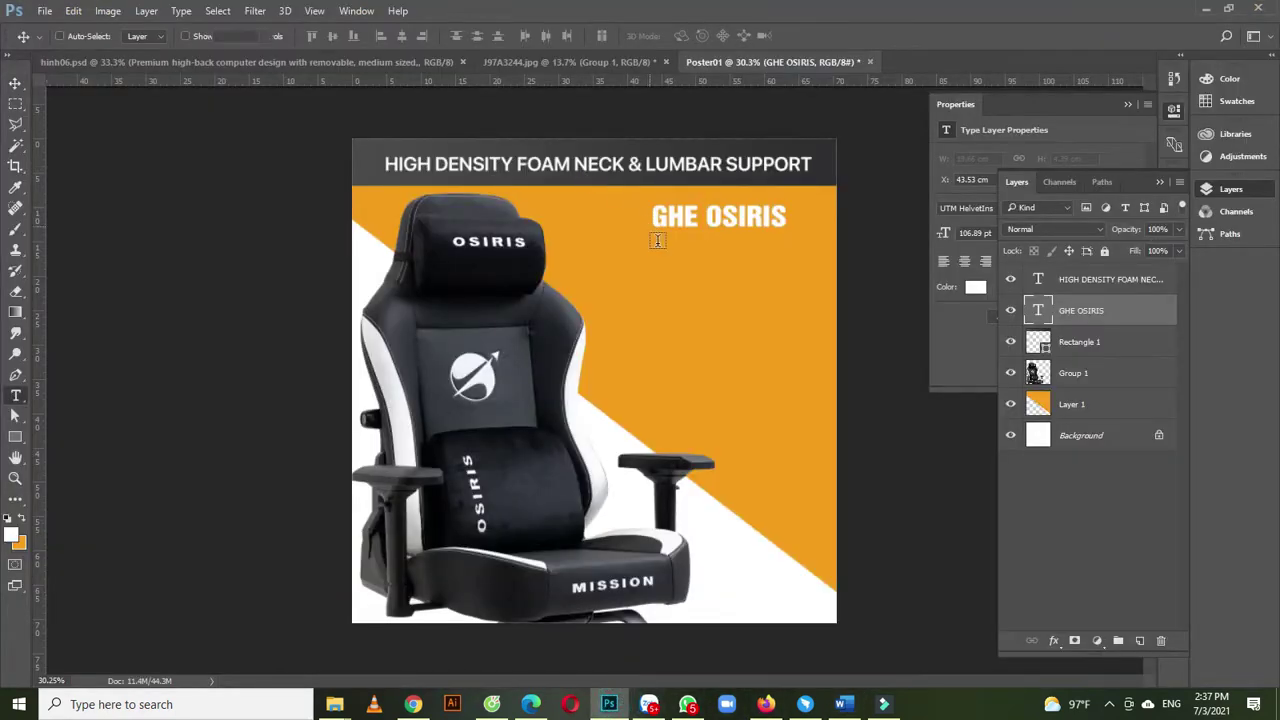
click(652, 258)
key(ctrl+v)
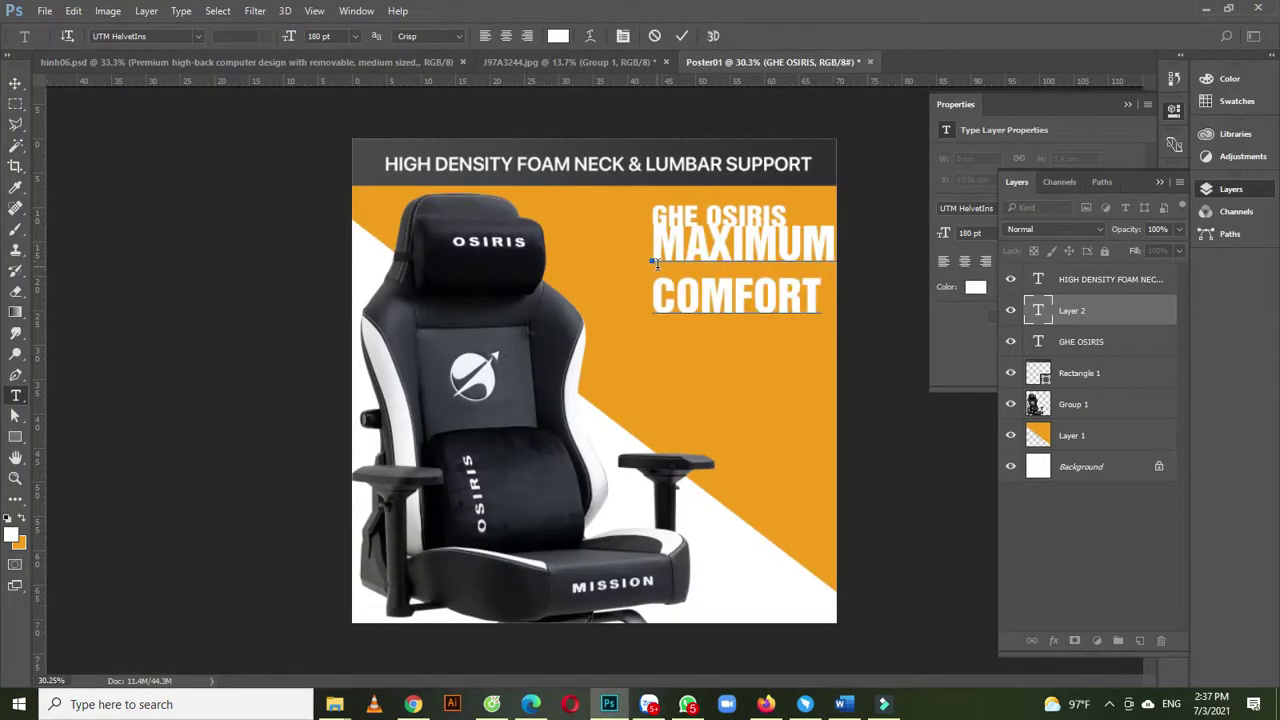
- Set the MAXIMUM COMFORT text to SF Pro Display Medium and move it left so it fits on the orange area beneath the title
key(ctrl+a)
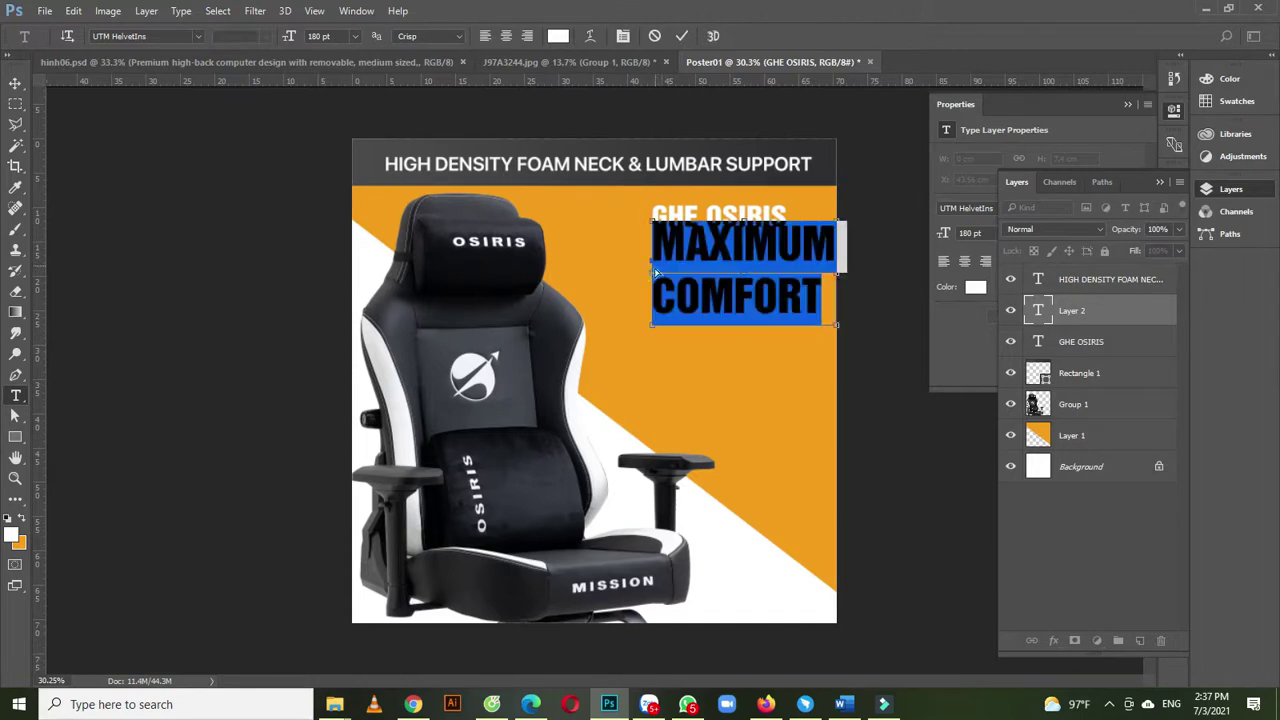
click(110, 36)
text(sf)
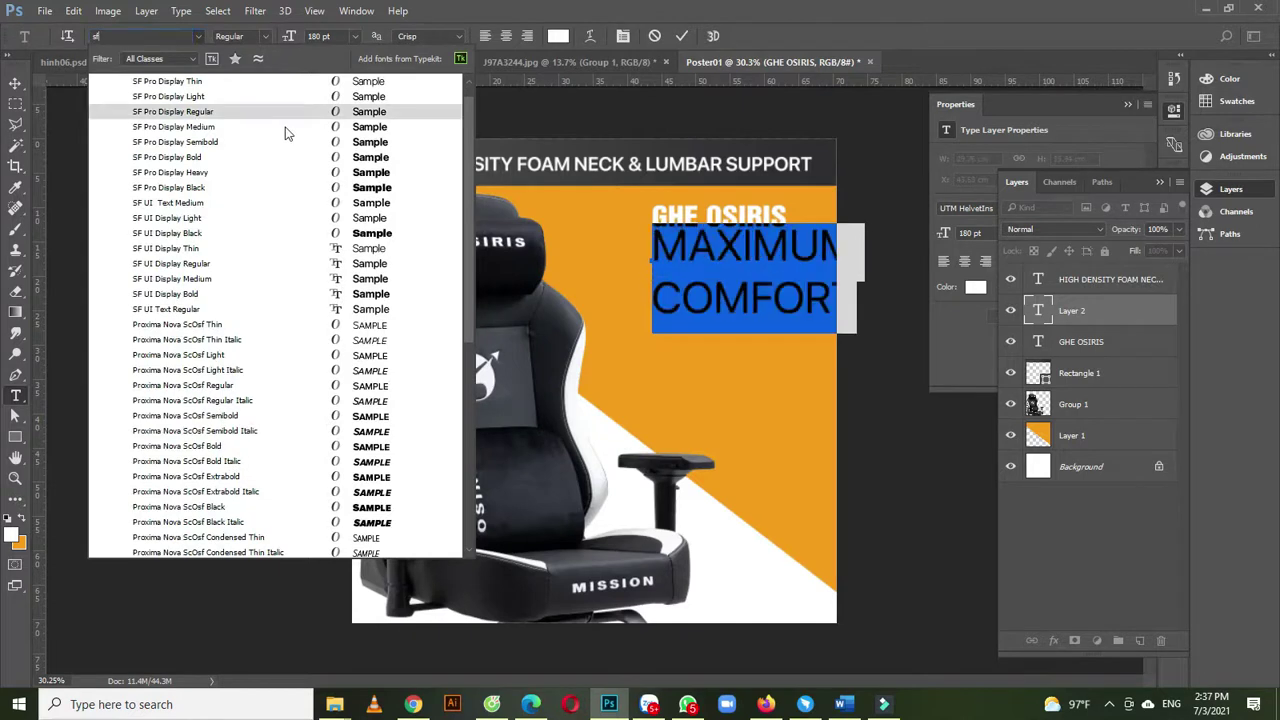
click(270, 127)
click(18, 84)
drag(726, 306, 663, 322)
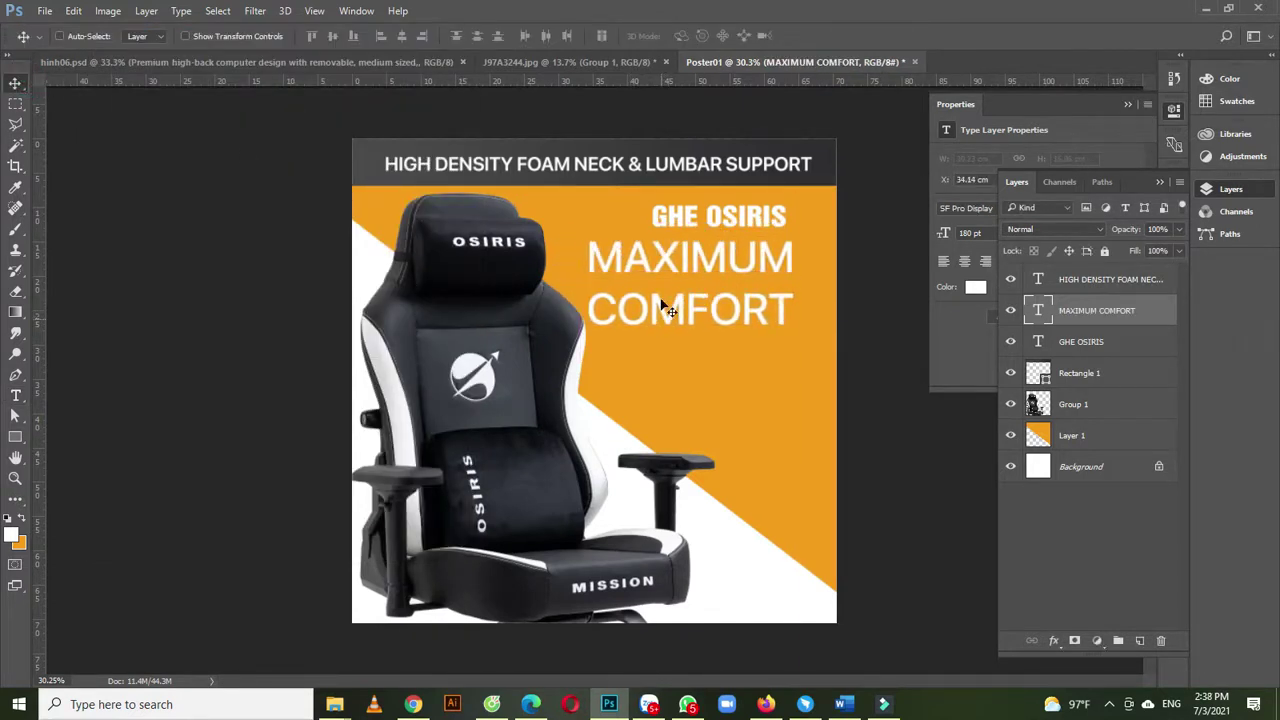
- Reduce the font size of the MAXIMUM line so it is clearly smaller than COMFORT
key(t)
drag(589, 258, 624, 258)
double_click(722, 256)
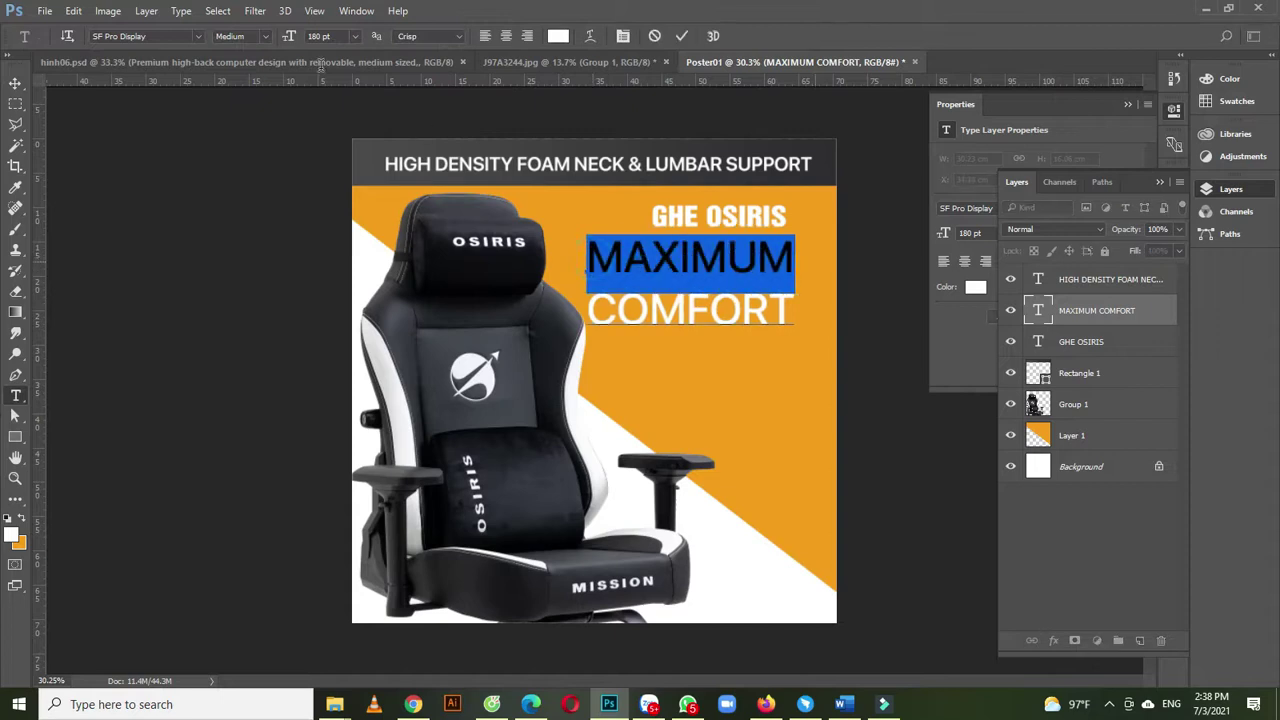
mouse_move(289, 40)
mouse_down()
mouse_move(240, 58)
mouse_move(278, 40)
mouse_up()
- Right-align both lines of the MAXIMUM COMFORT text and line them up with the right edge of the title
key(ctrl+a)
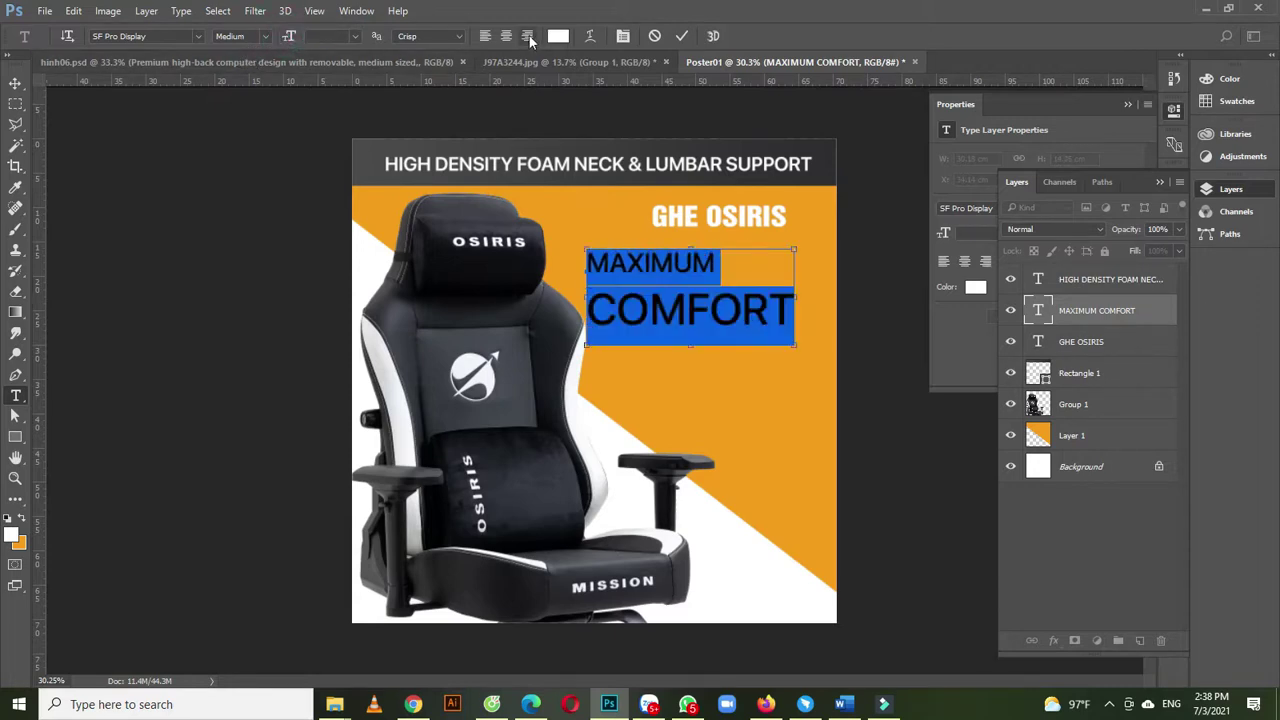
click(527, 36)
click(15, 83)
drag(560, 315, 613, 261)
- Set the leading of the MAXIMUM COMFORT text to 14 pt
key(t)
click(776, 302)
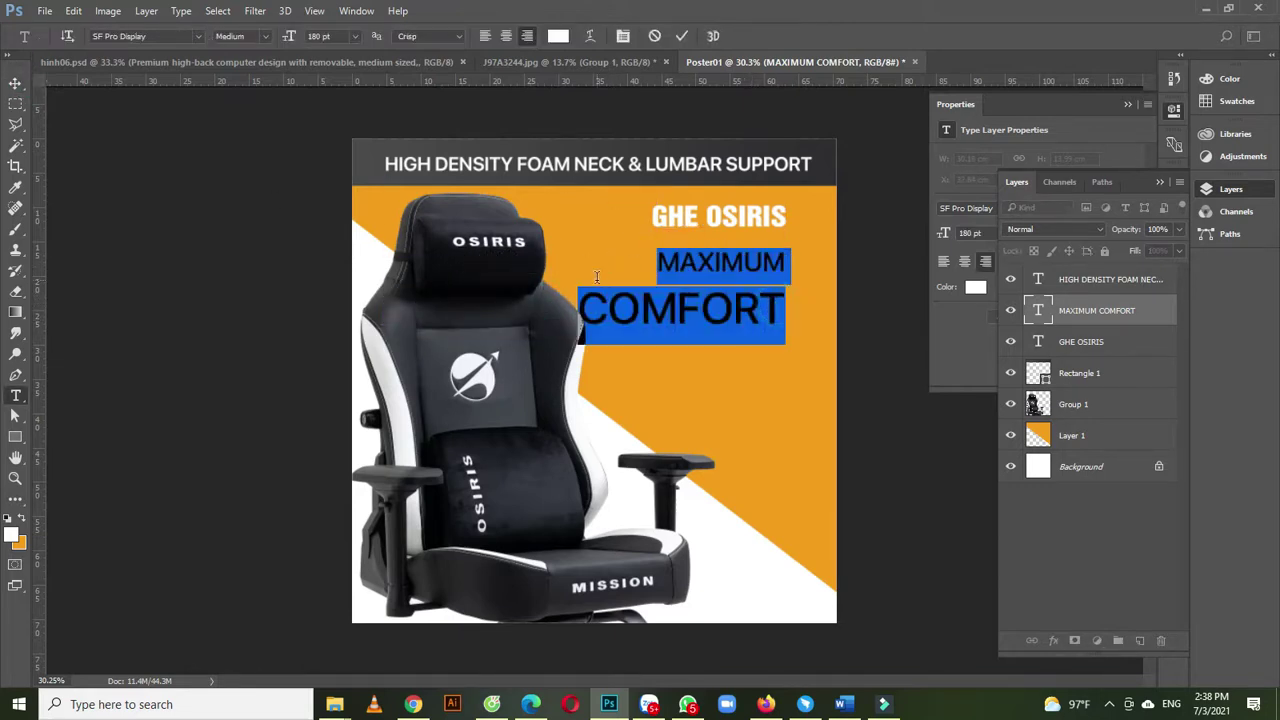
click(1159, 183)
click(1172, 178)
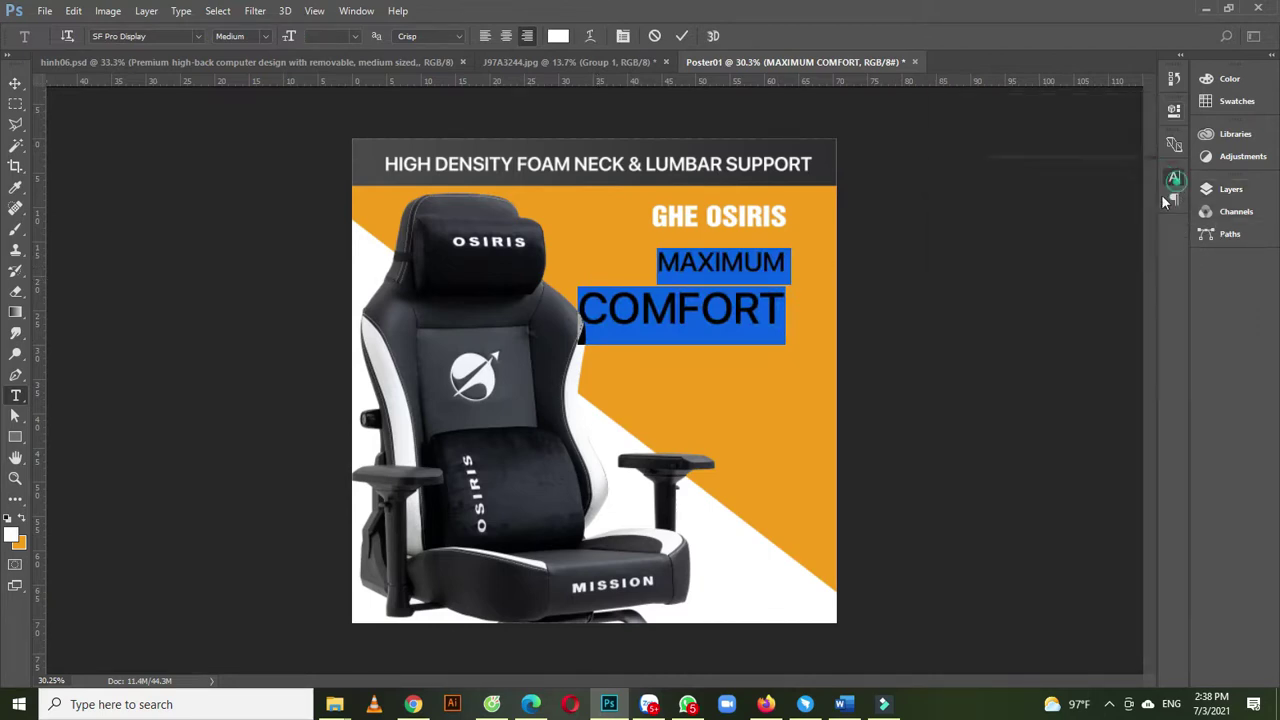
click(1142, 218)
click(1132, 366)
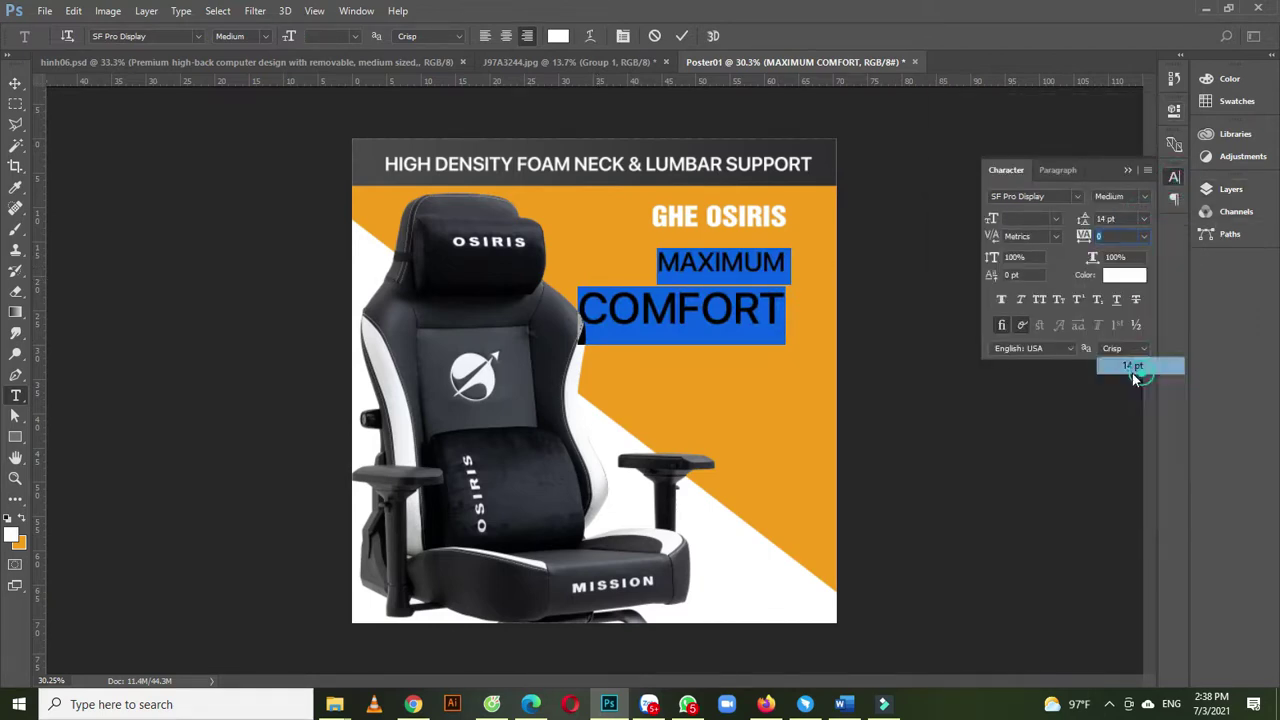
- Set the leading of the MAXIMUM COMFORT text to 176 pt and reduce the COMFORT line to 164 pt
drag(1100, 222, 1210, 205)
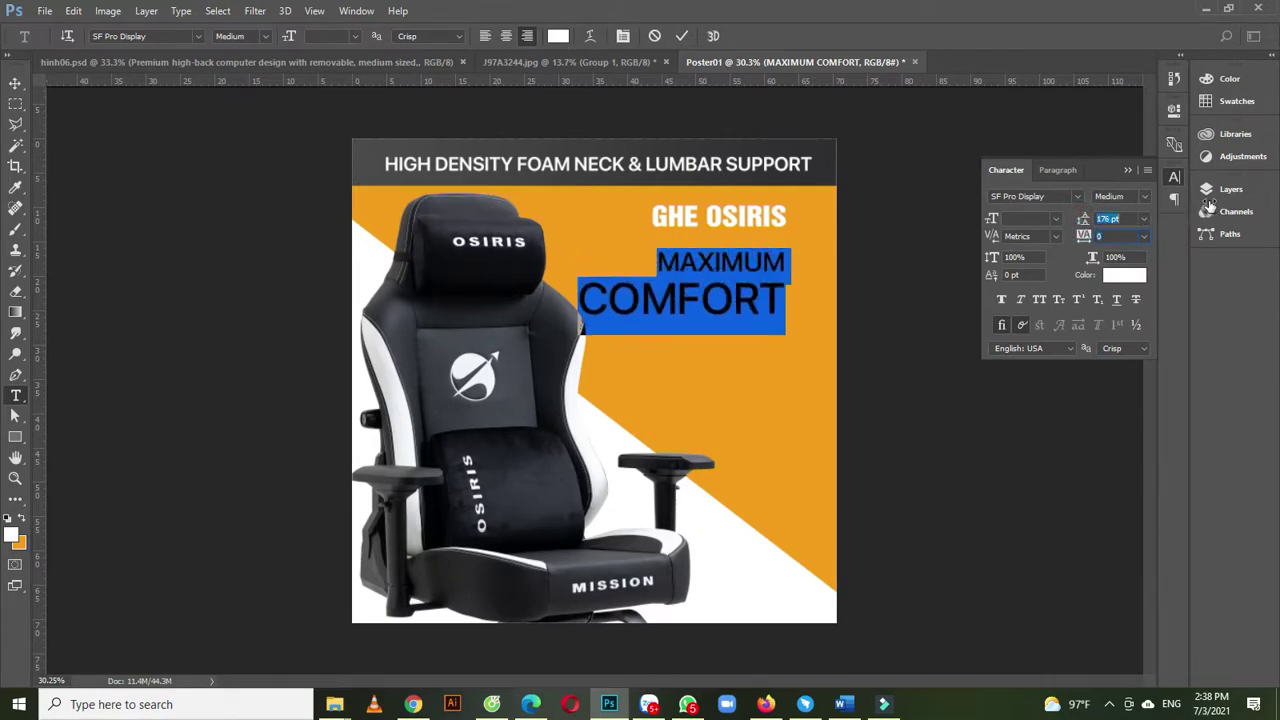
click(613, 294)
drag(578, 300, 815, 300)
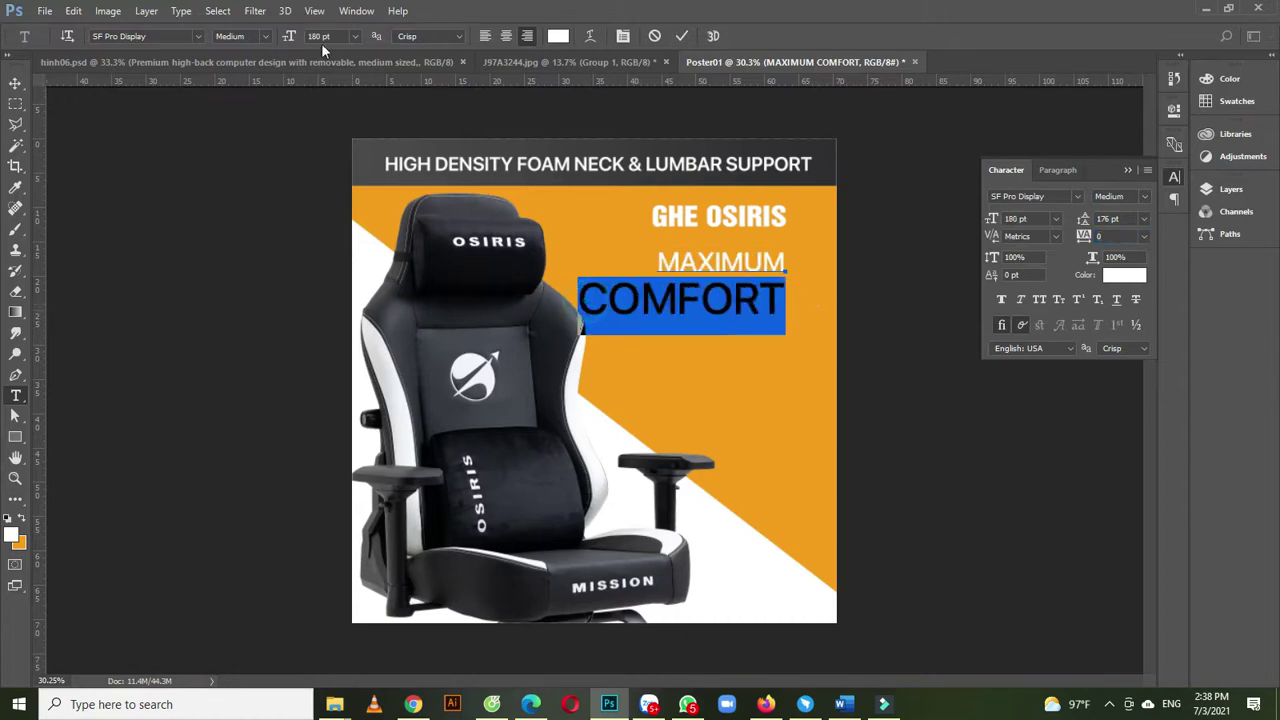
drag(297, 36, 281, 45)
- Move the MAXIMUM COMFORT text up closer beneath the GHE OSIRIS title, keeping their right edges in line
click(15, 83)
drag(729, 294, 716, 286)
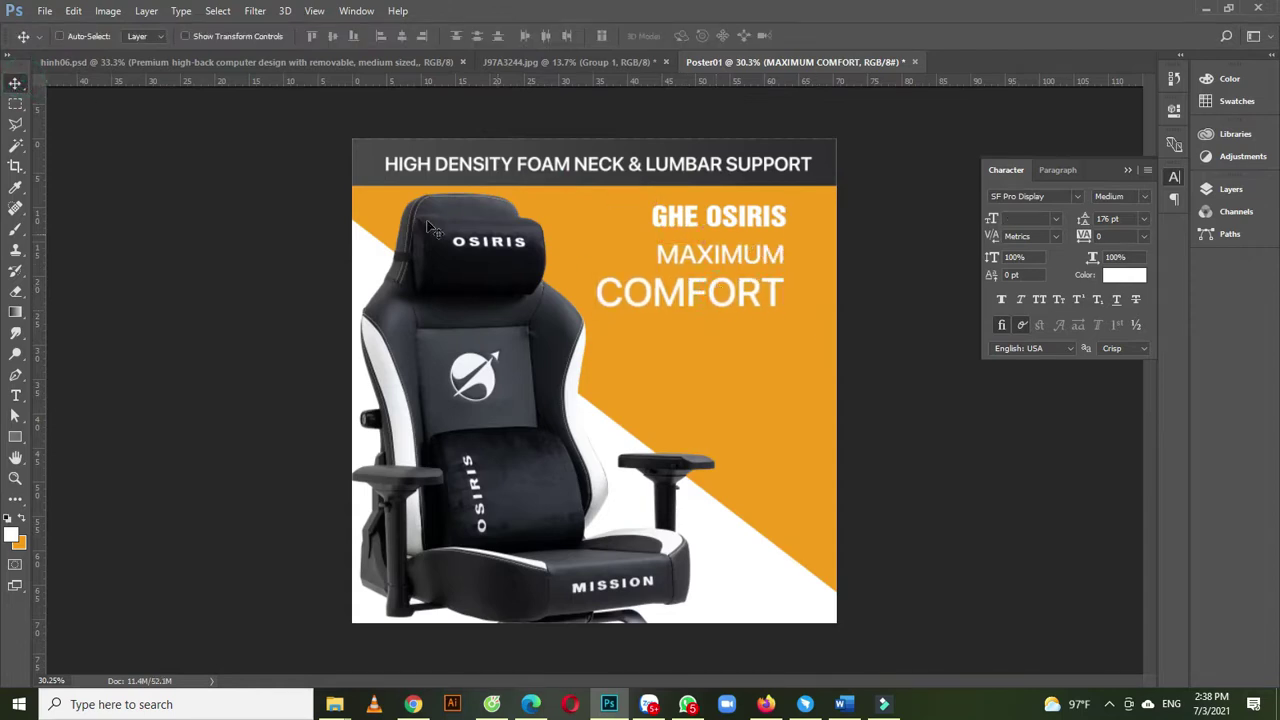
- Copy the two-line "Premium high-back computer design" description under GHE OSIRIS from the Word document and return to Photoshop
click(843, 704)
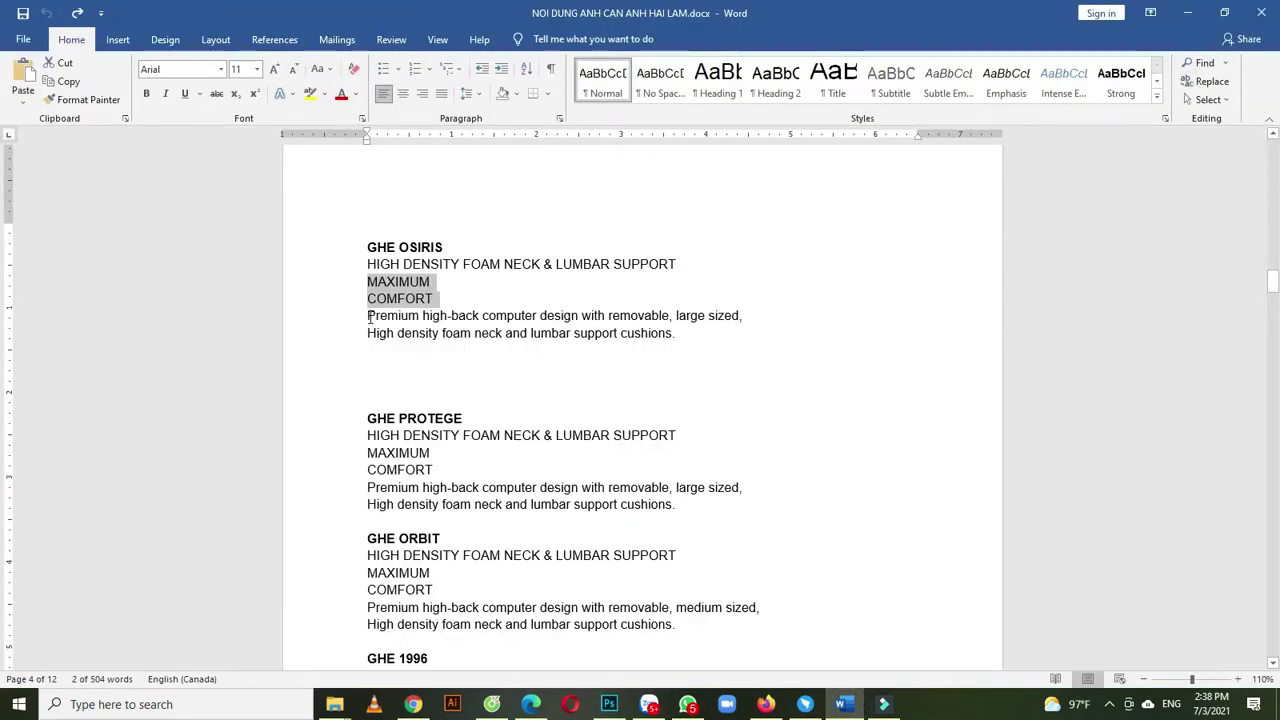
triple_click(369, 318)
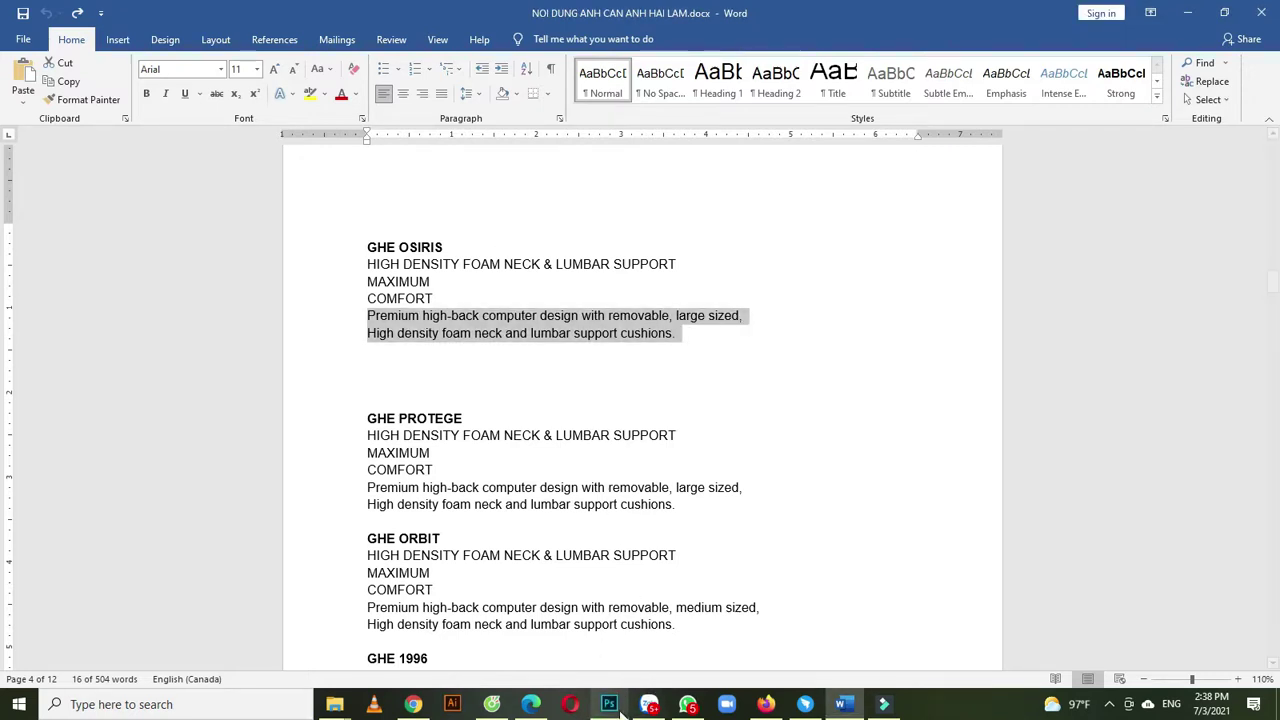
key(alt+Tab)
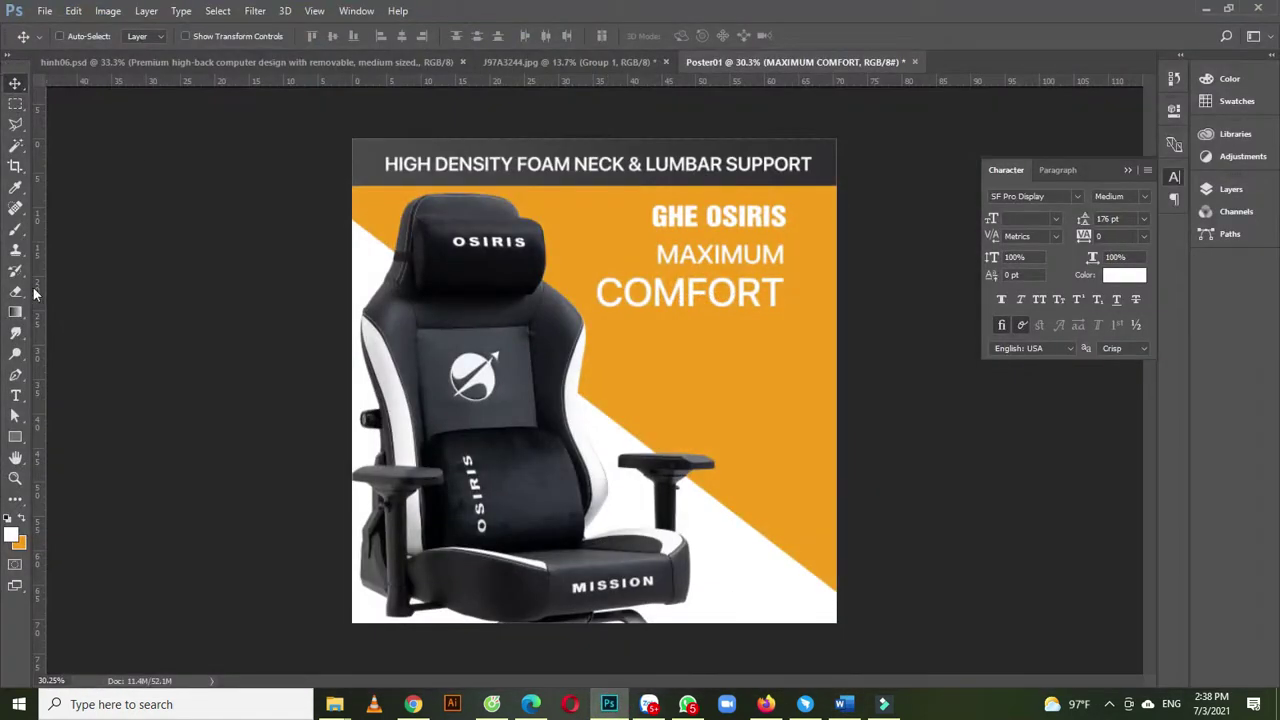
- Create a paragraph text box on the orange area beneath COMFORT, about as wide as that word, and paste the copied description
click(15, 398)
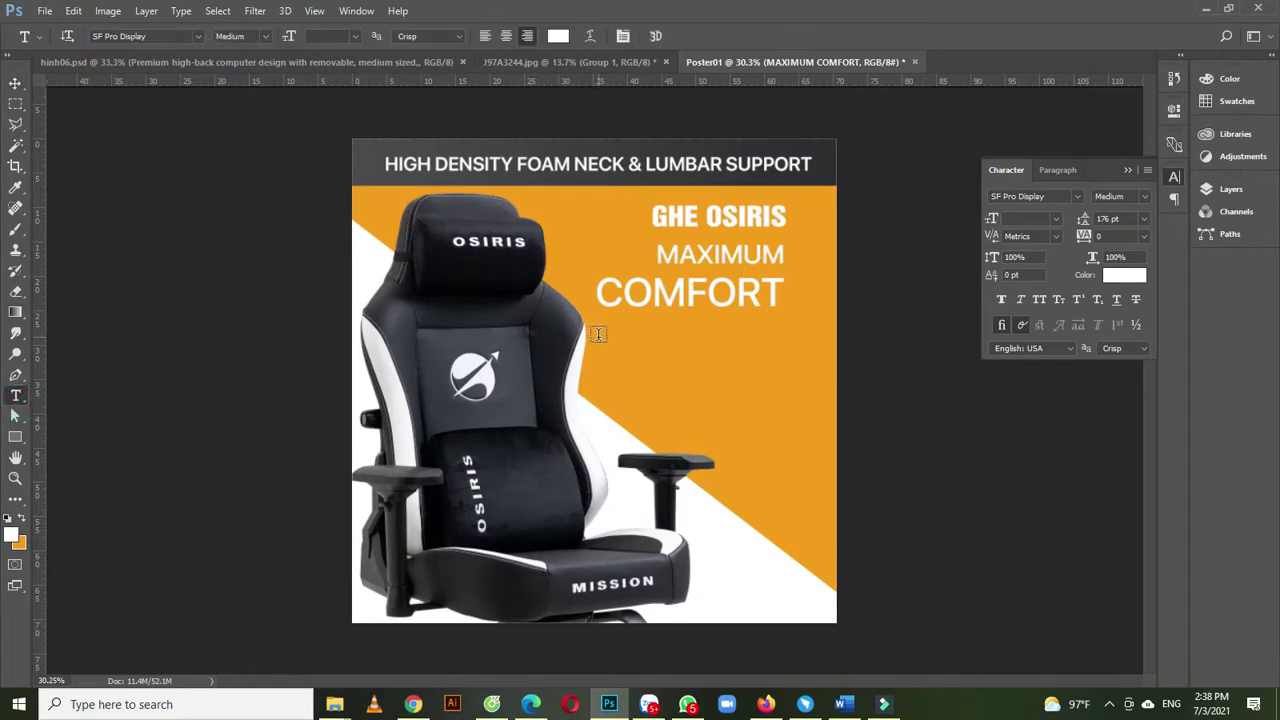
drag(600, 334, 784, 404)
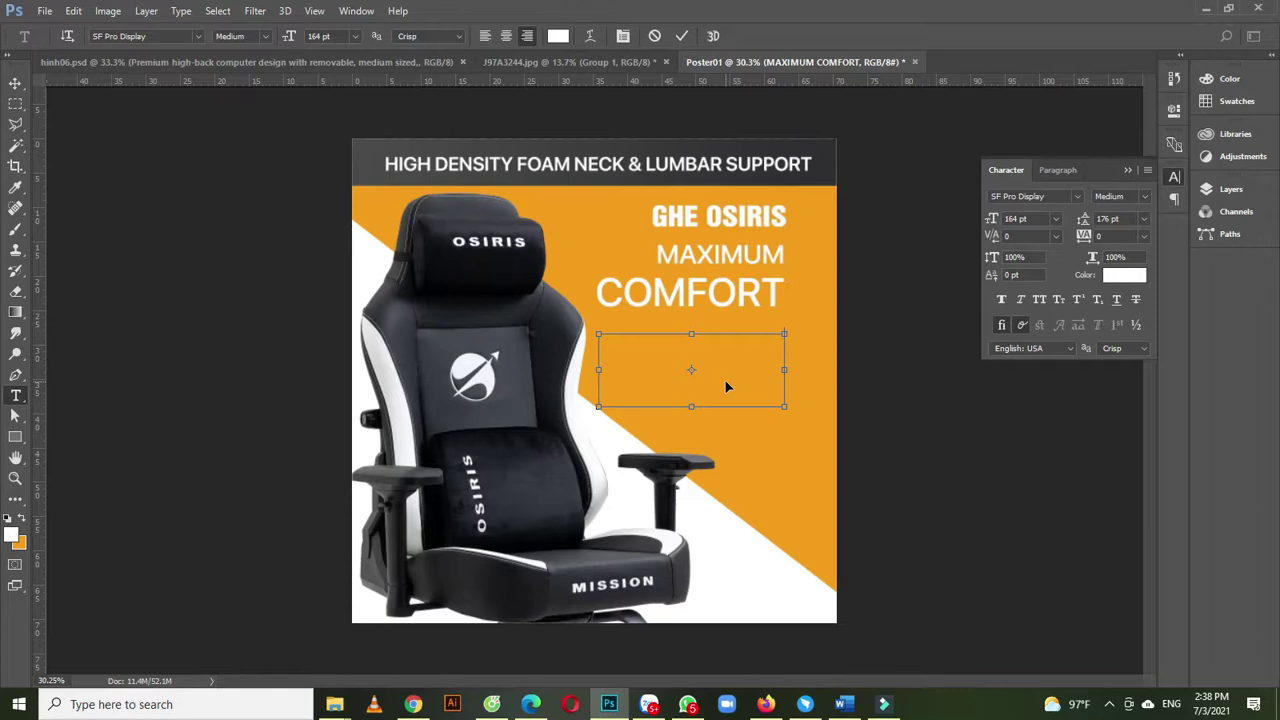
text(Premium high-back)
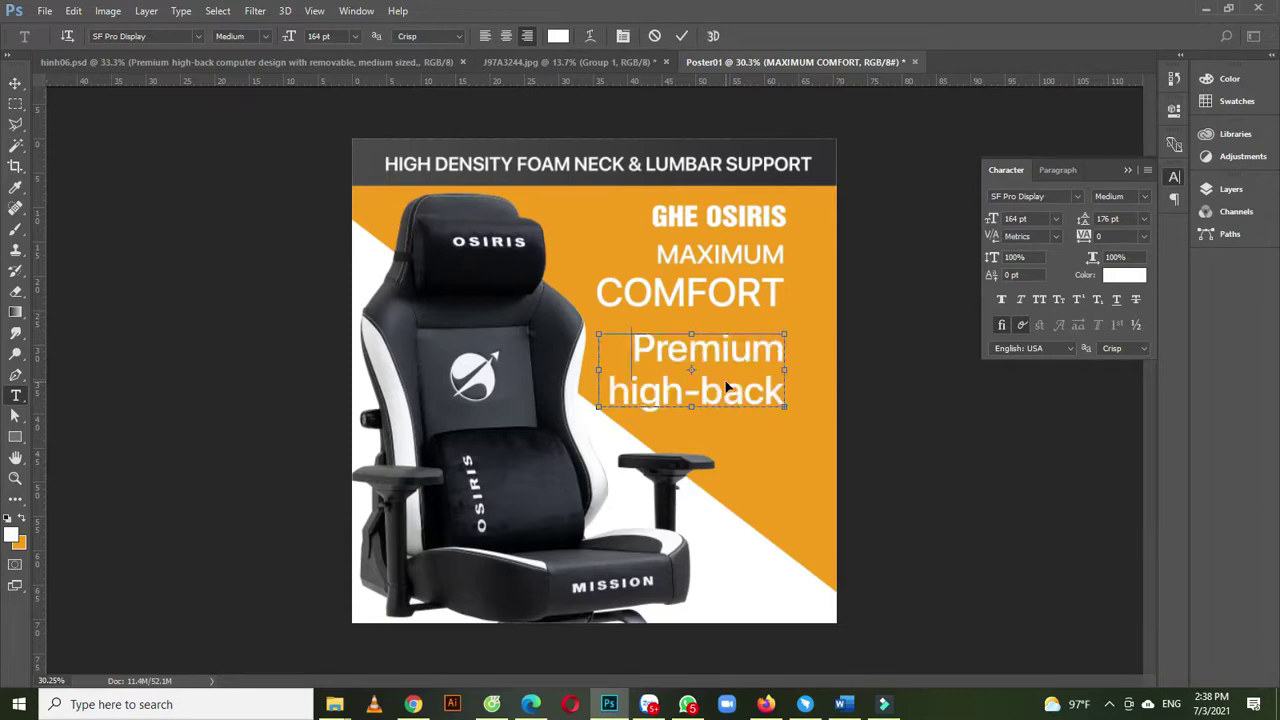
- Set the whole description paragraph to 50 pt with automatic leading
key(ctrl+a)
click(338, 36)
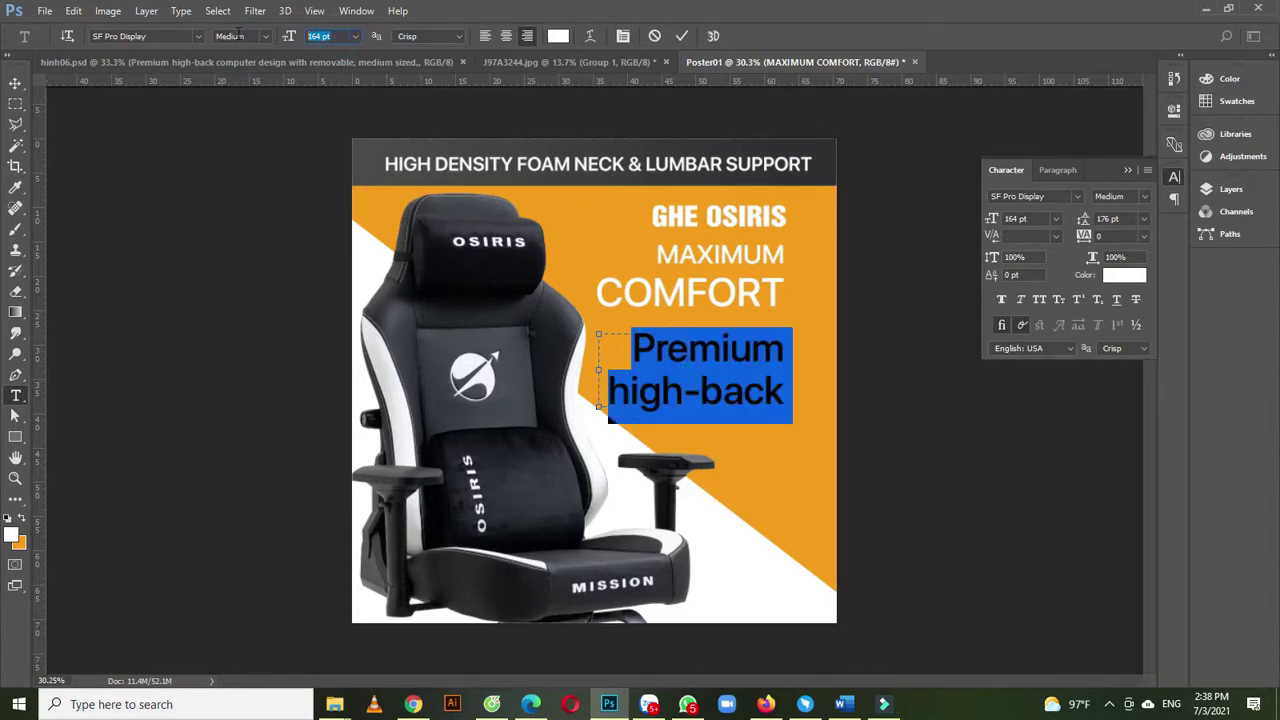
text(50)
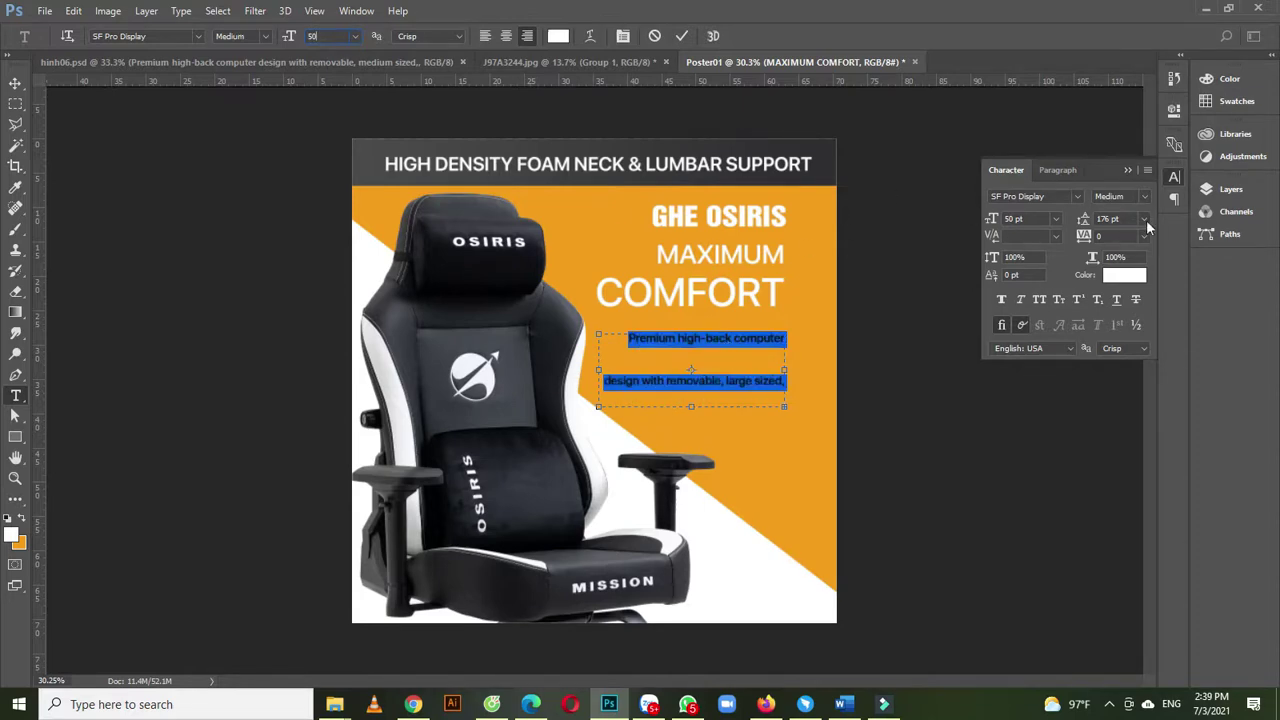
click(1145, 220)
click(1147, 239)
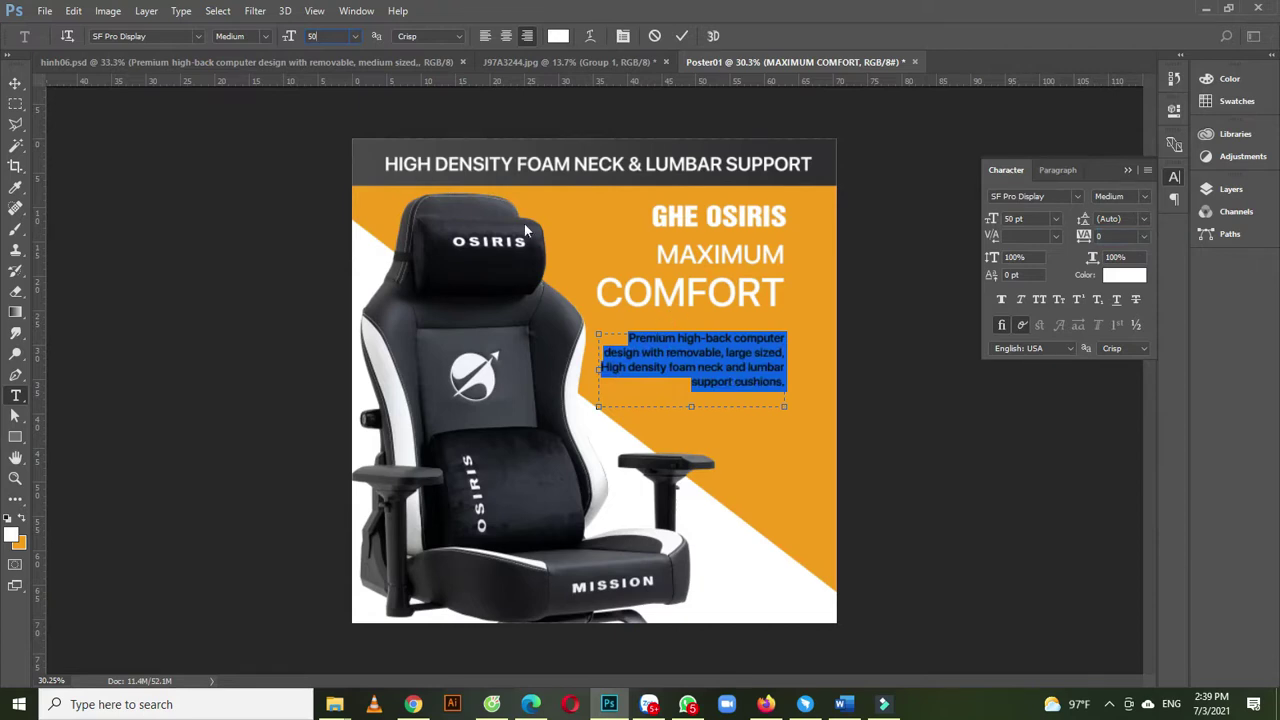
- Shift the title, the MAXIMUM COMFORT text and the description so their right edges line up with the header text's right end
click(15, 82)
mouse_move(726, 365)
mouse_down()
mouse_move(720, 314)
mouse_move(710, 353)
mouse_move(737, 350)
mouse_up()
drag(737, 294, 784, 303)
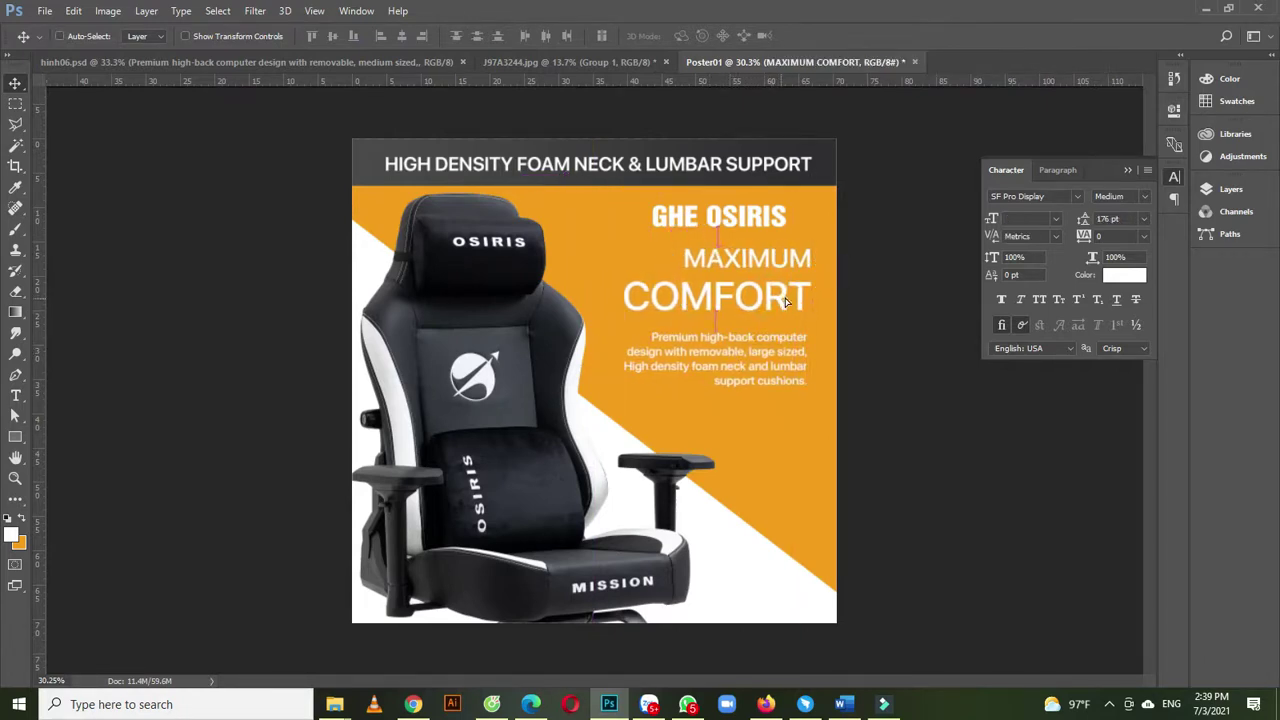
click(750, 222)
drag(752, 224, 777, 224)
drag(786, 363, 784, 360)
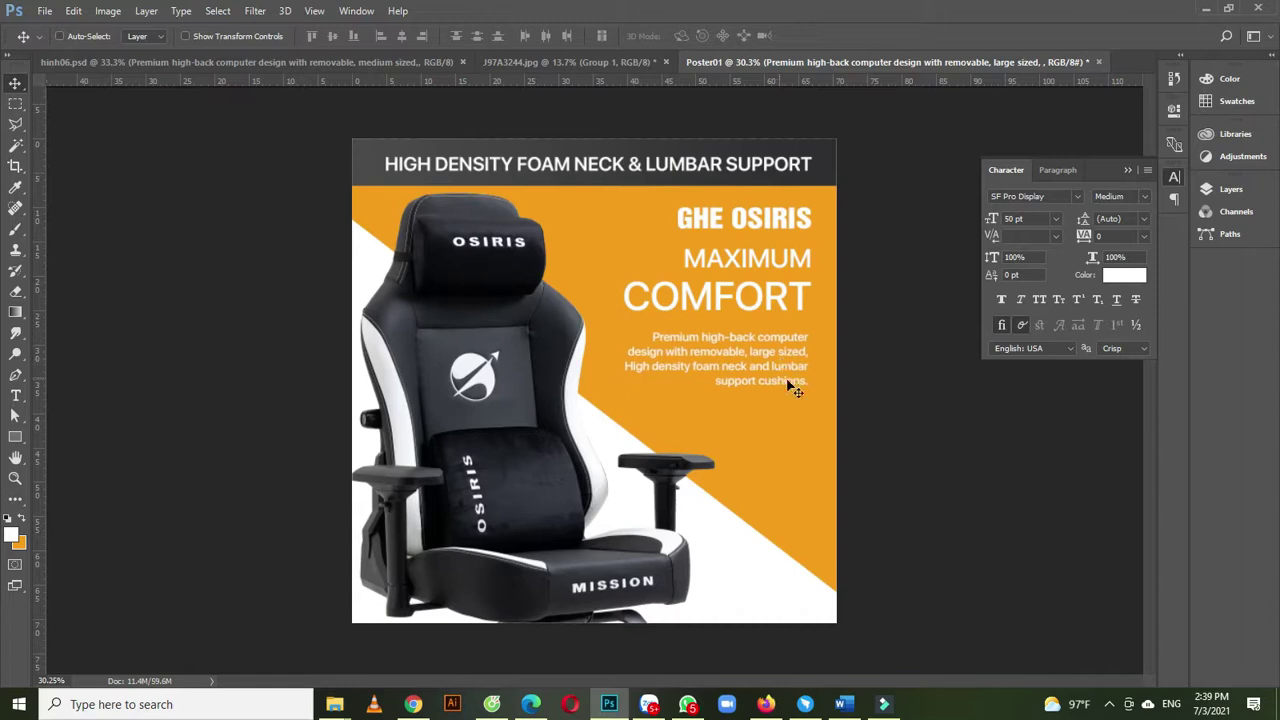
key(Right)
key(Right)
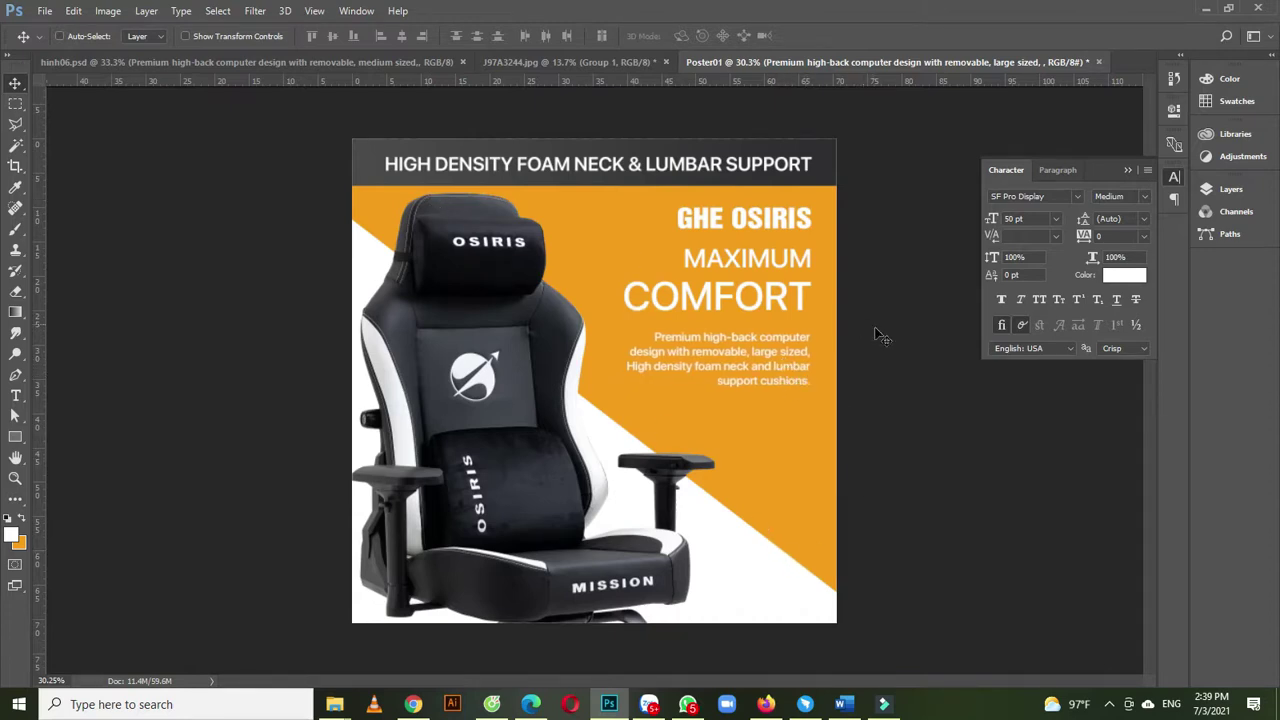
- Review the layout of the hinh06.psd reference poster, then return to the Poster01 document
click(297, 63)
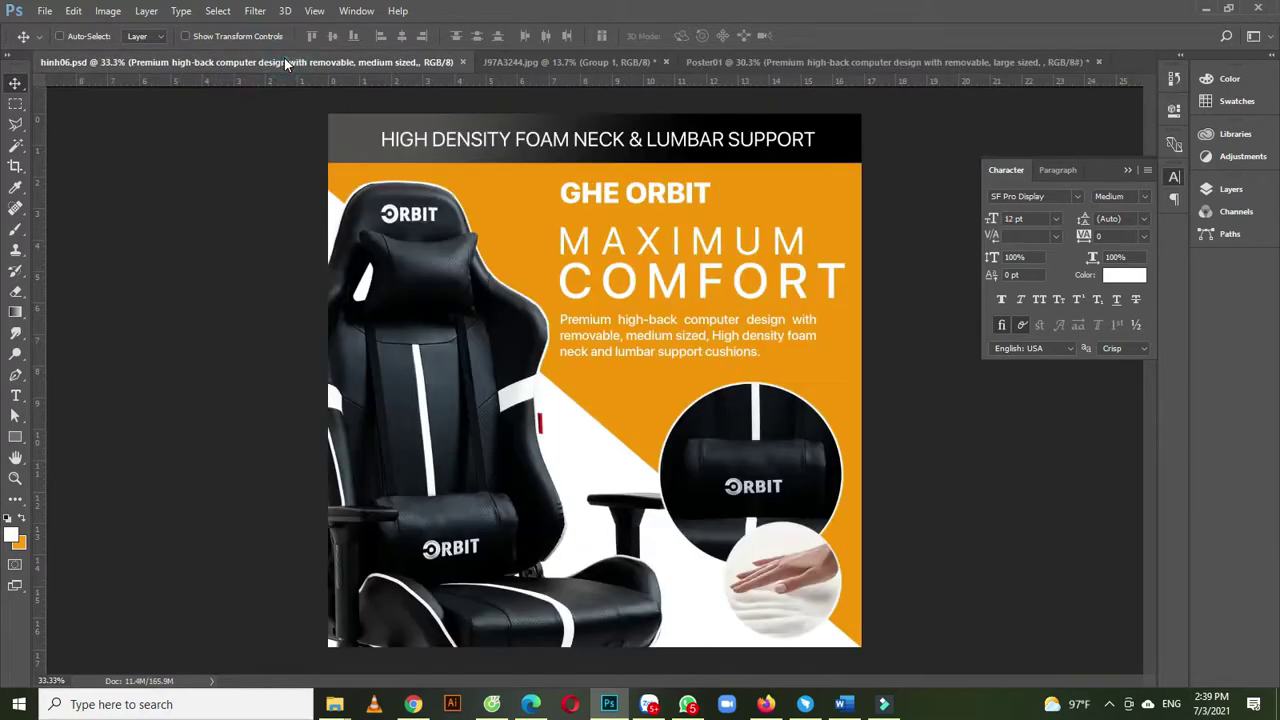
click(770, 62)
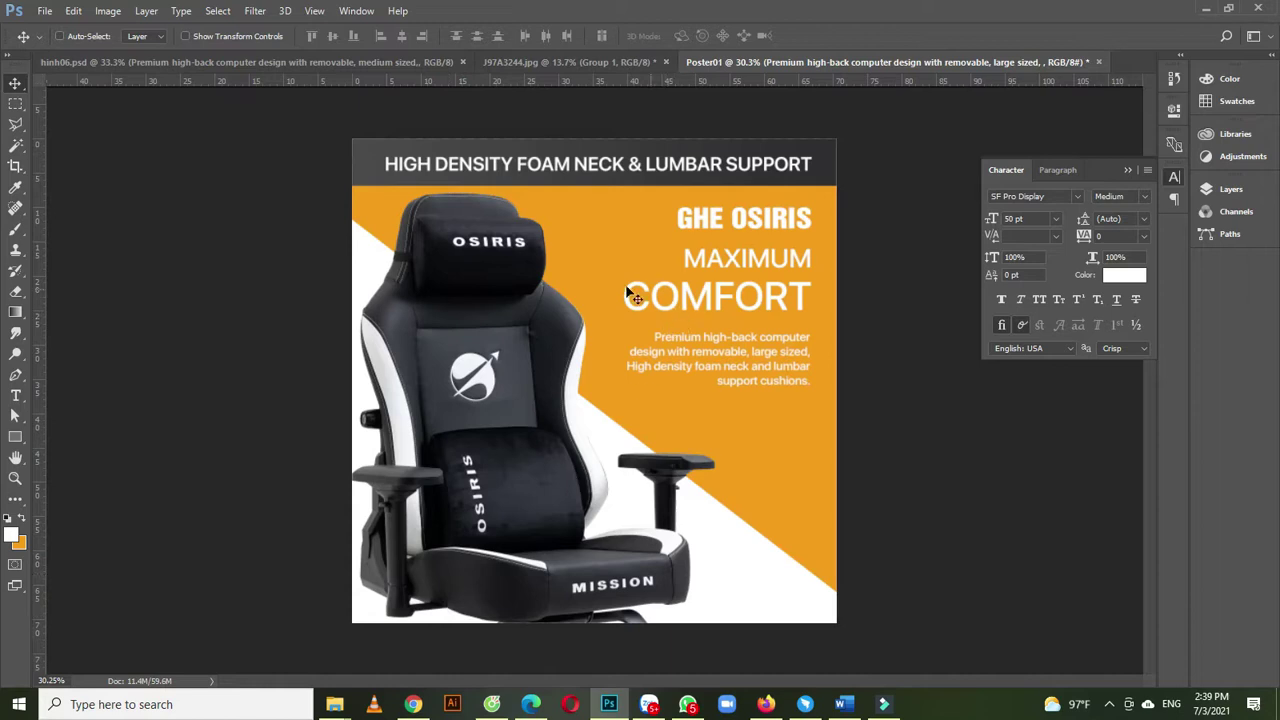
- Browse the Osiris photos in the White folder in File Explorer for a shot suitable for a lumbar cushion detail
click(340, 702)
click(486, 612)
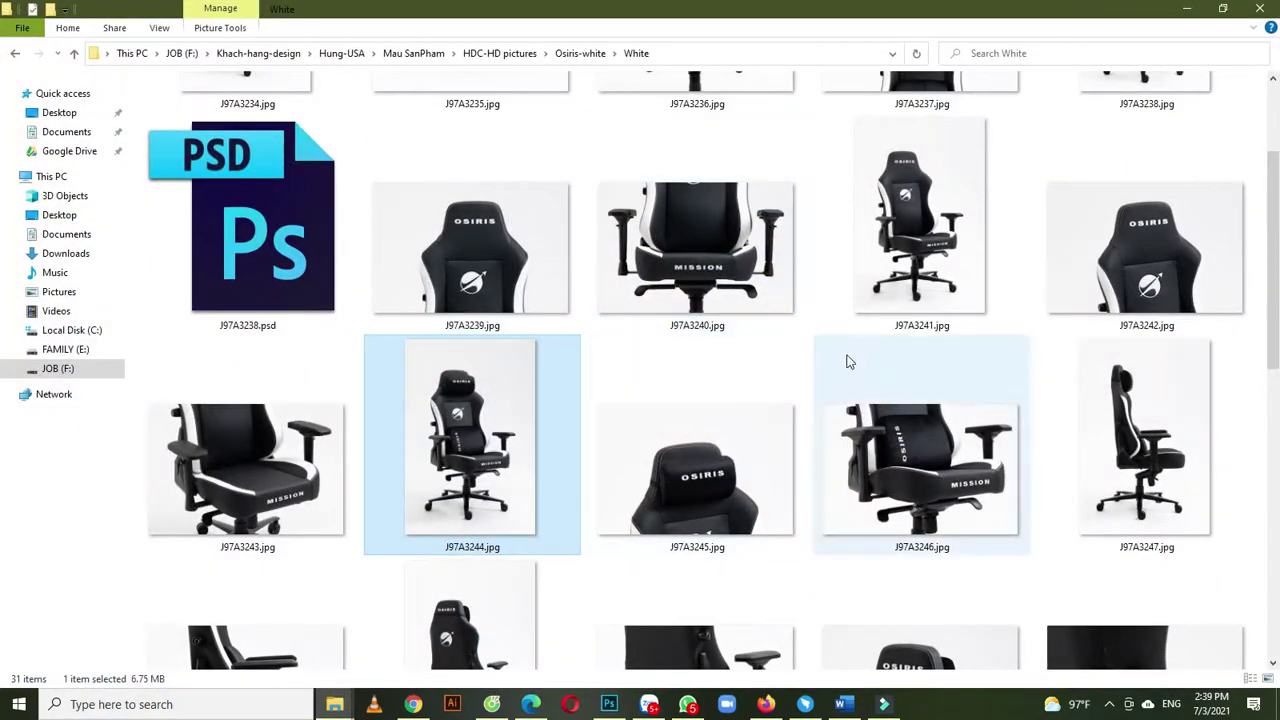
scroll(566, 333, down, 1)
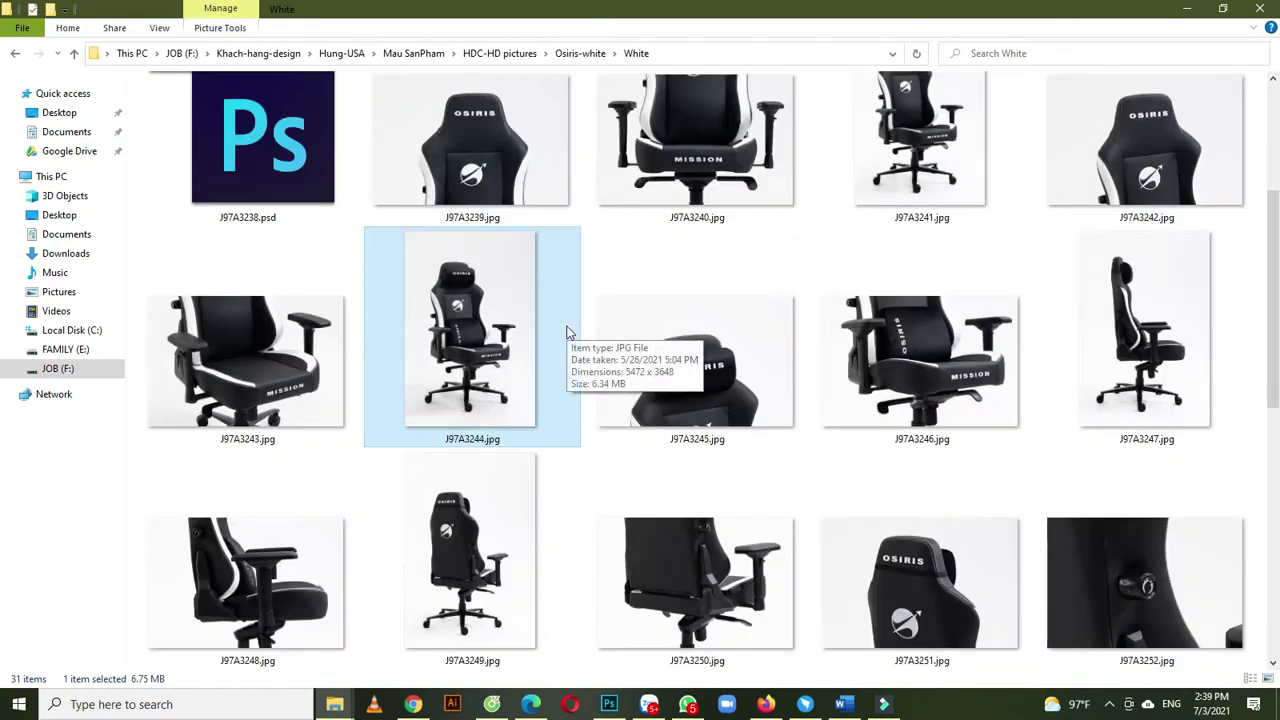
scroll(808, 360, down, 2)
scroll(807, 358, up, 3)
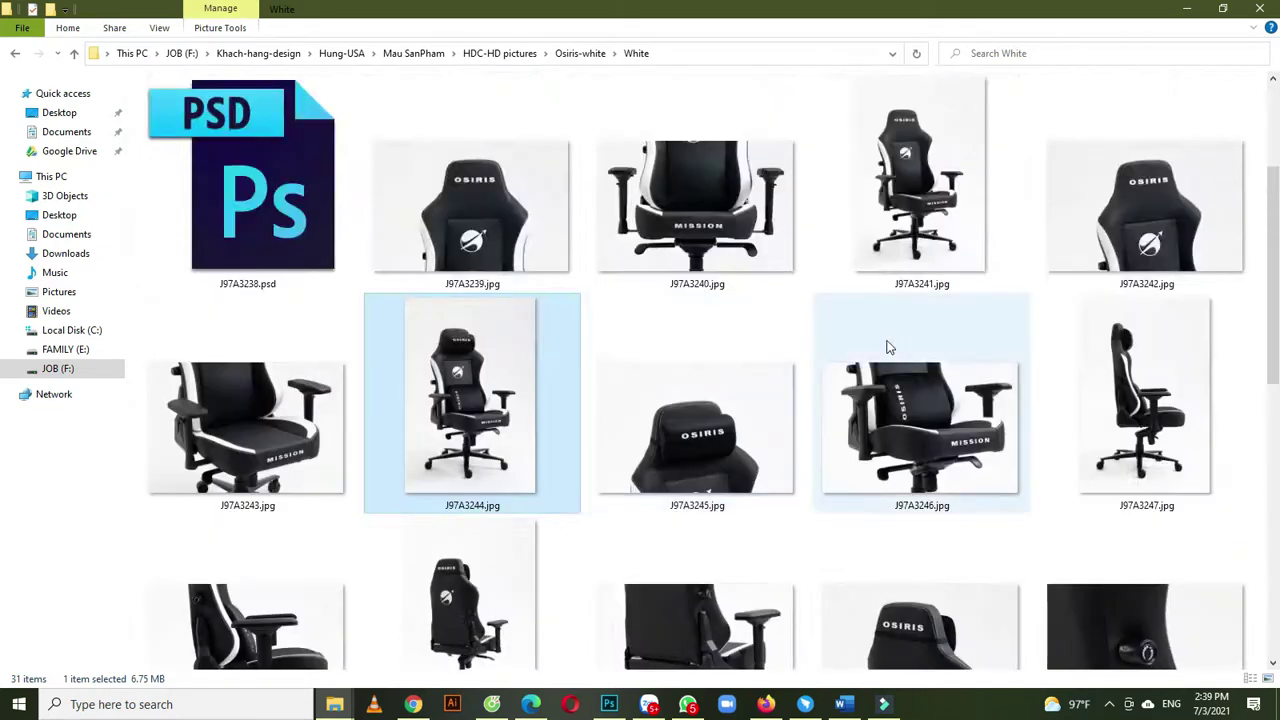
scroll(737, 351, down, 1)
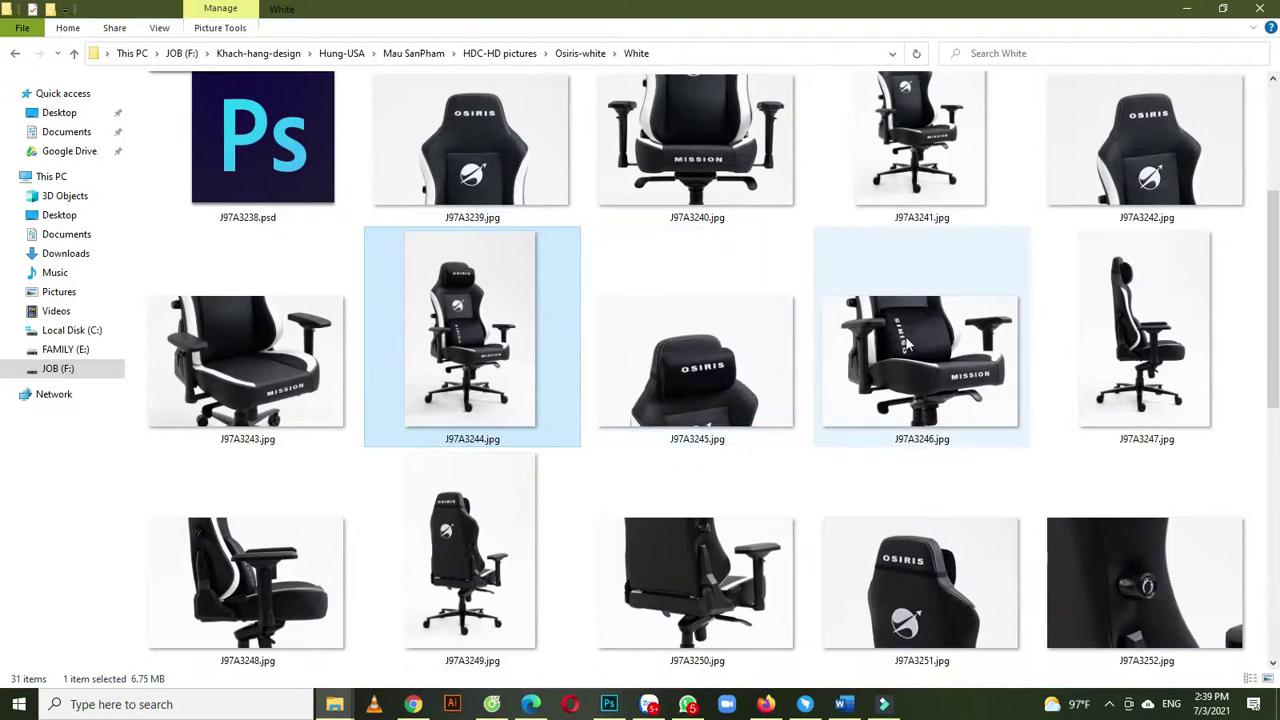
scroll(906, 345, down, 2)
scroll(906, 343, up, 3)
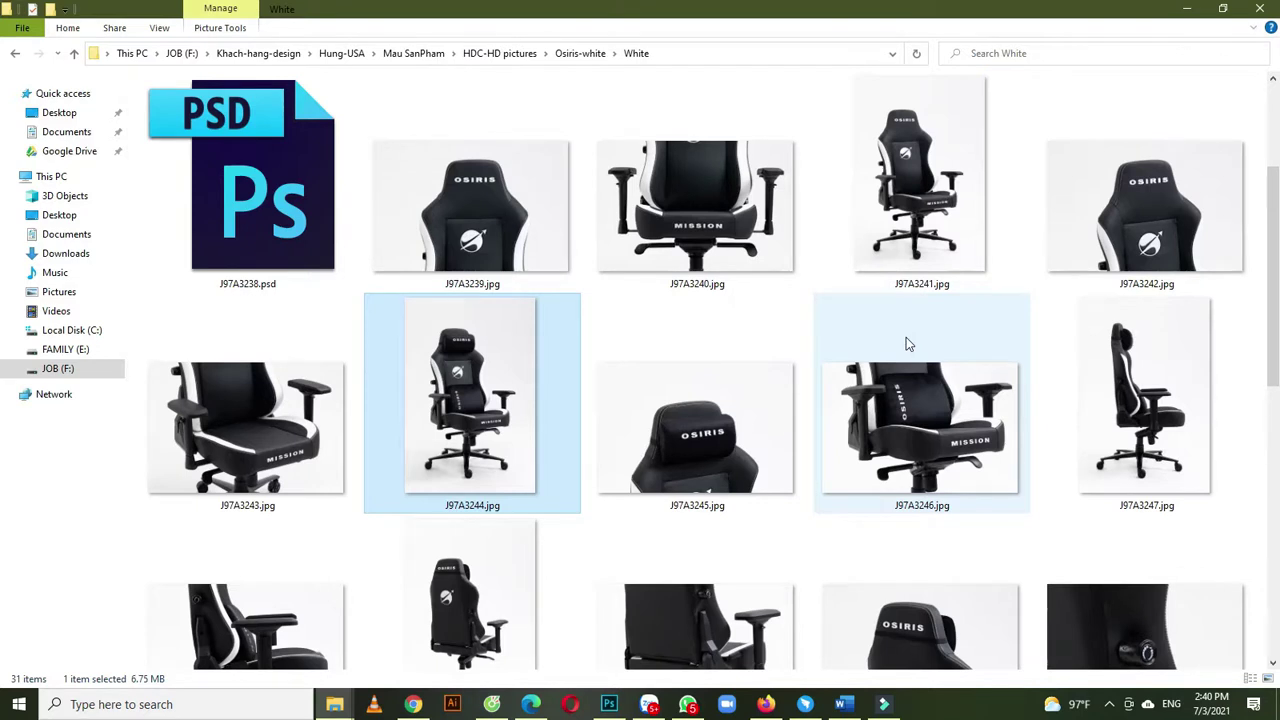
scroll(906, 343, up, 3)
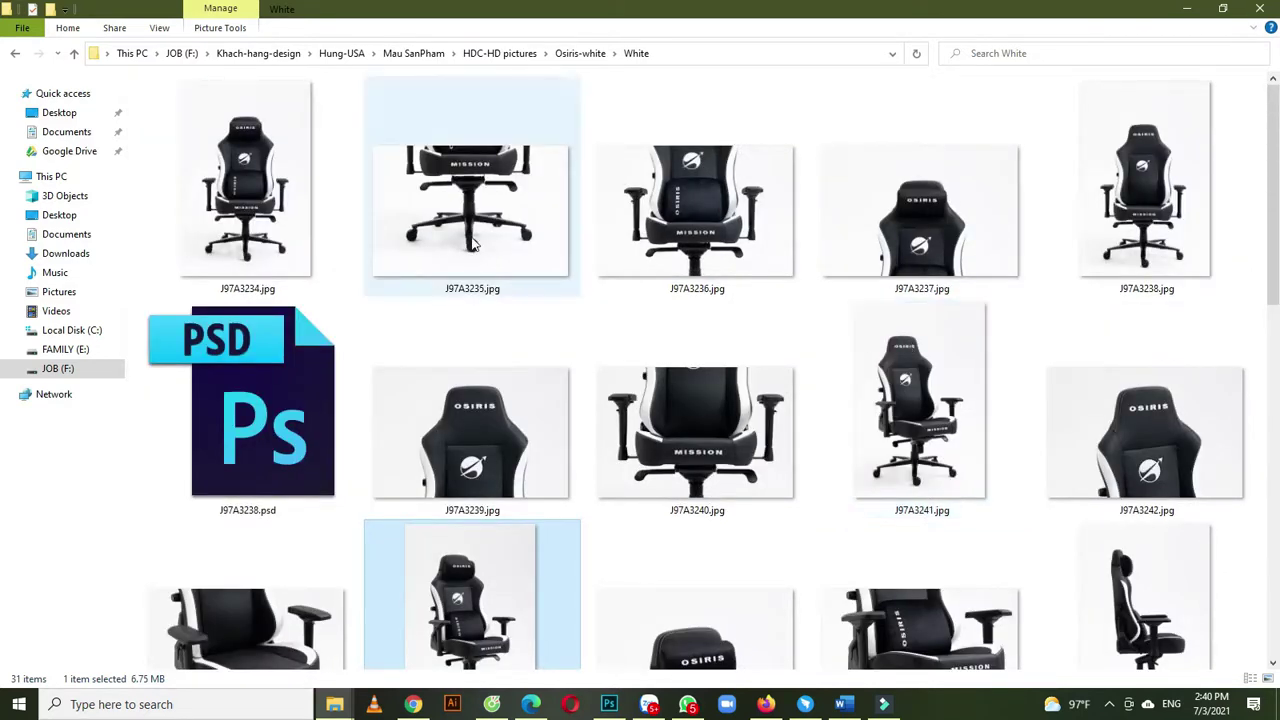
- Place J97A3234.jpg from the White folder into the Poster01 document in Photoshop
click(237, 240)
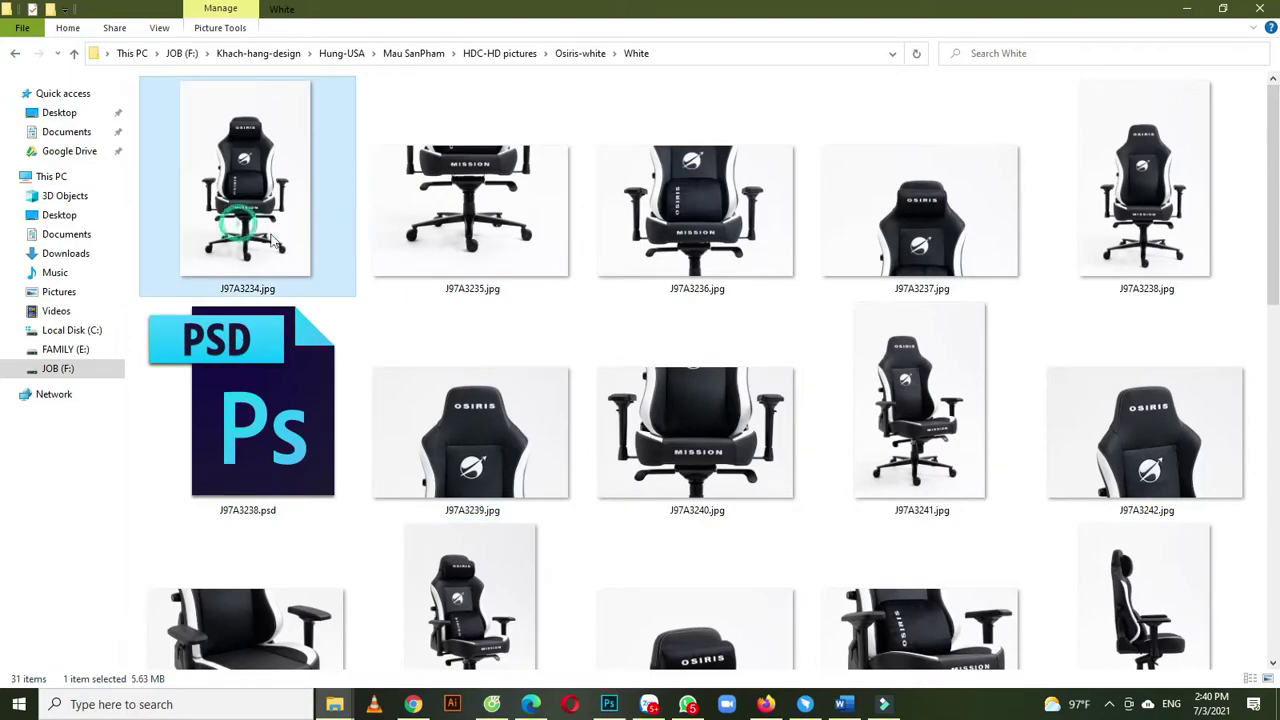
click(609, 705)
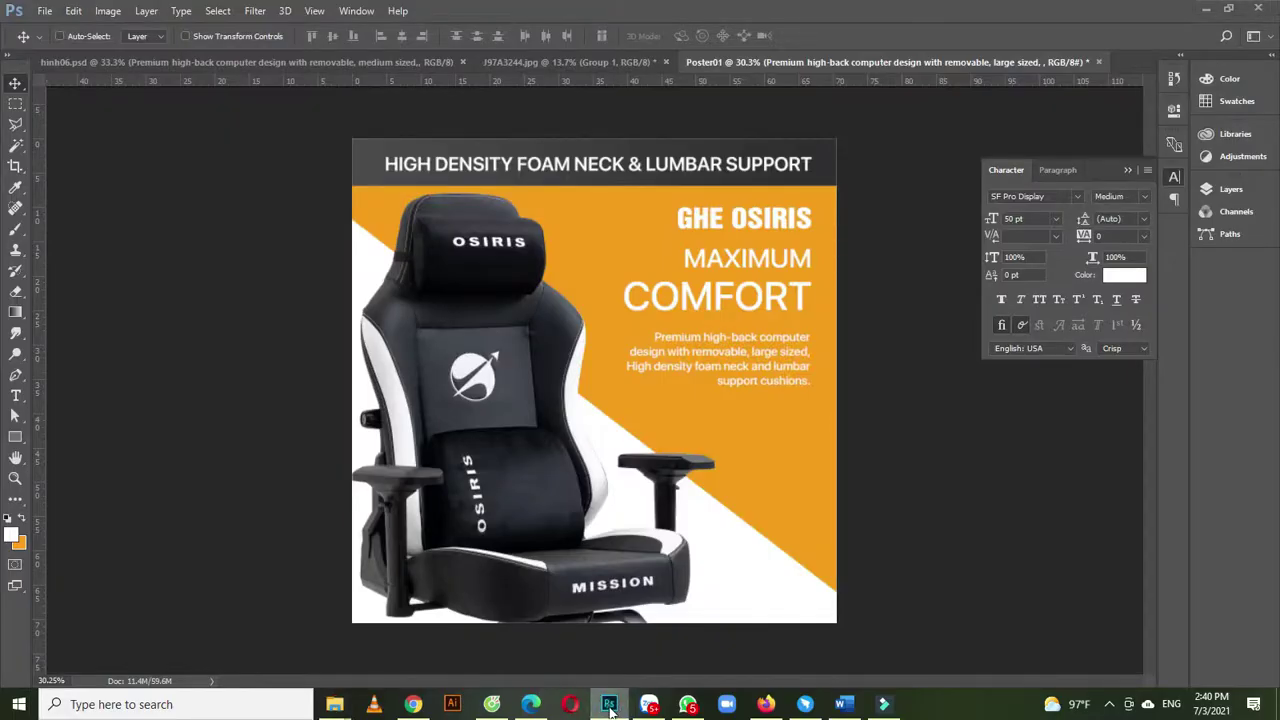
click(609, 705)
drag(250, 212, 684, 358)
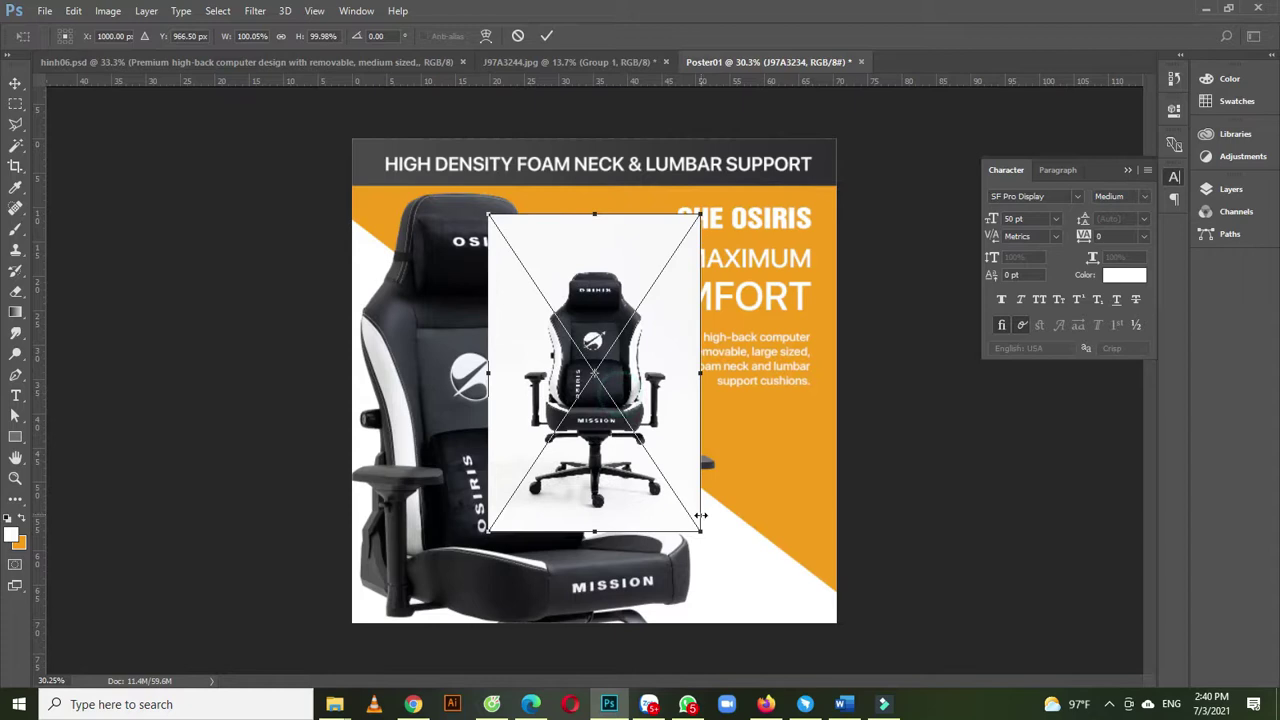
- Enlarge the placed chair photo until it covers the full height of the poster and commit the placement
drag(760, 571, 780, 648)
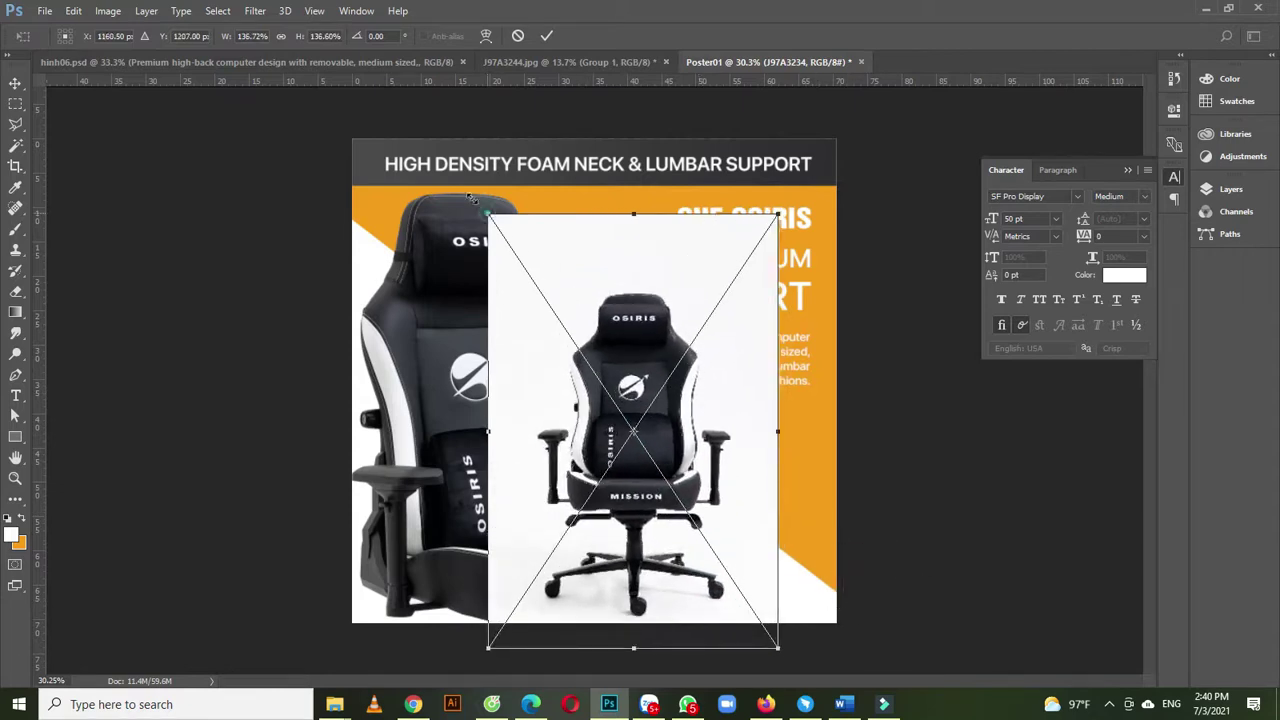
drag(472, 198, 425, 124)
drag(776, 650, 829, 680)
key(Return)
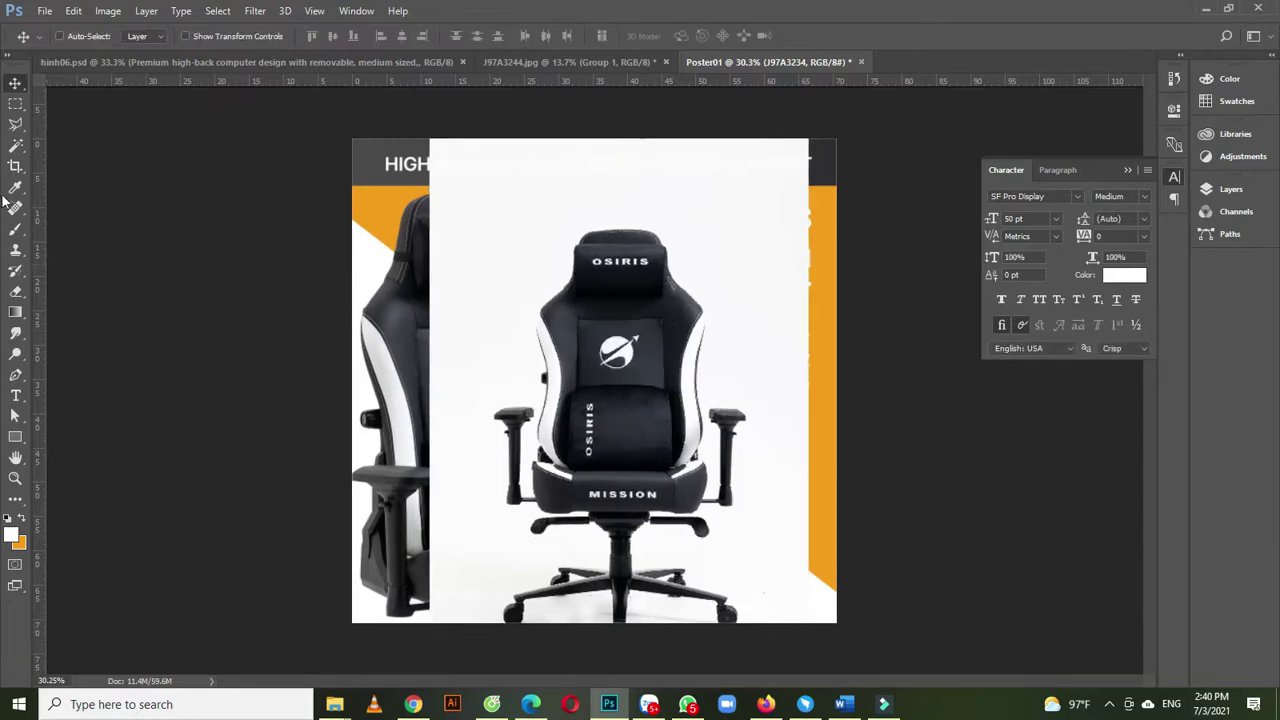
- Select a circle around the lumbar cushion in the placed photo with the Elliptical Marquee tool and copy it to a new layer
click(15, 104)
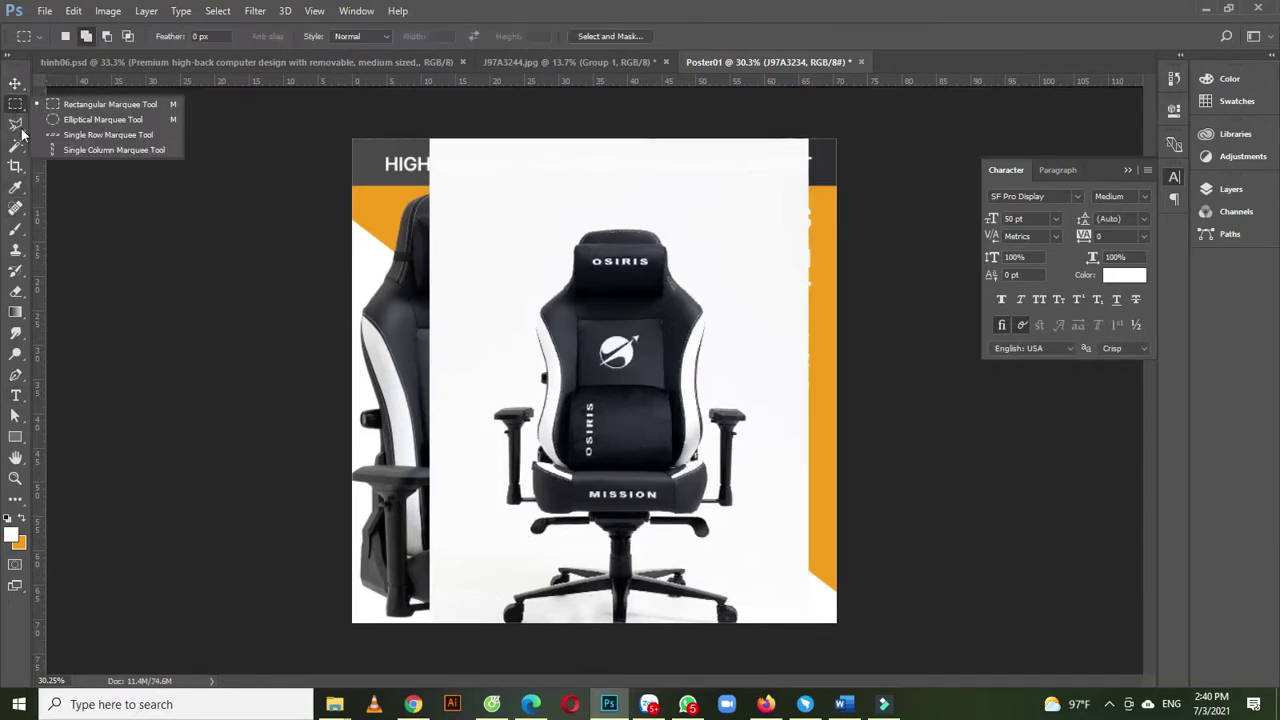
click(100, 119)
drag(545, 370, 718, 490)
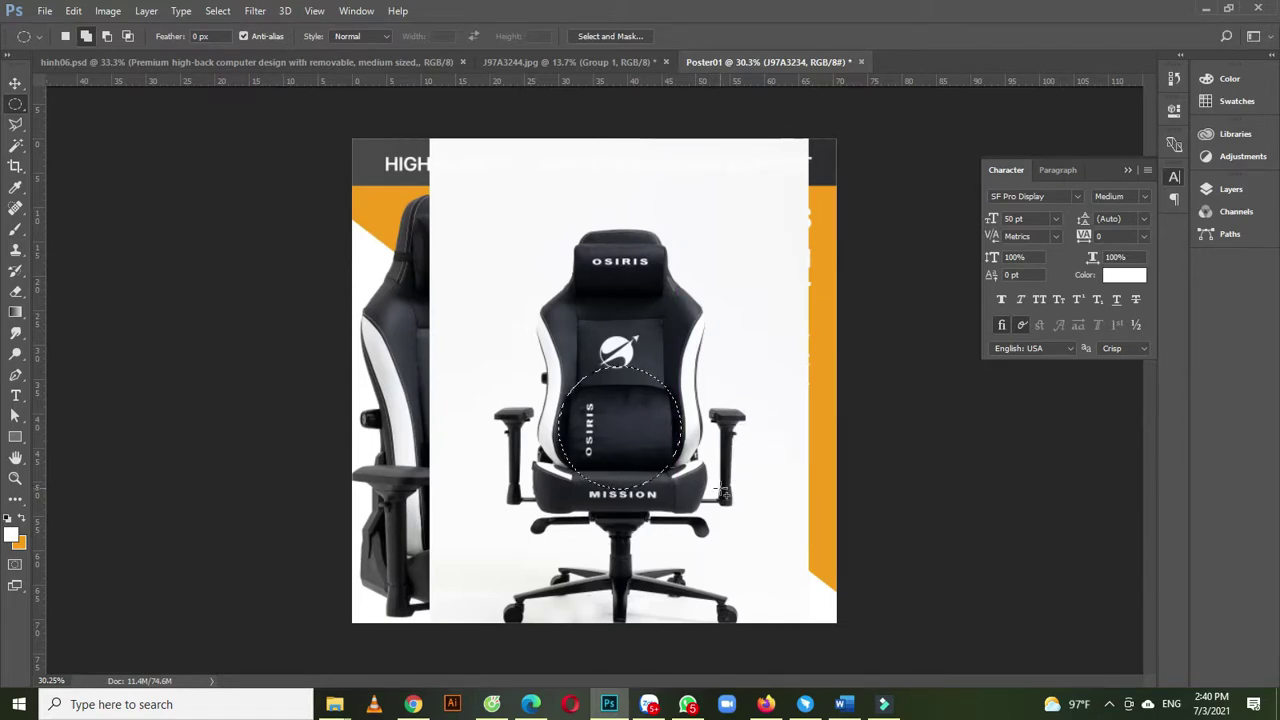
key(ctrl+j)
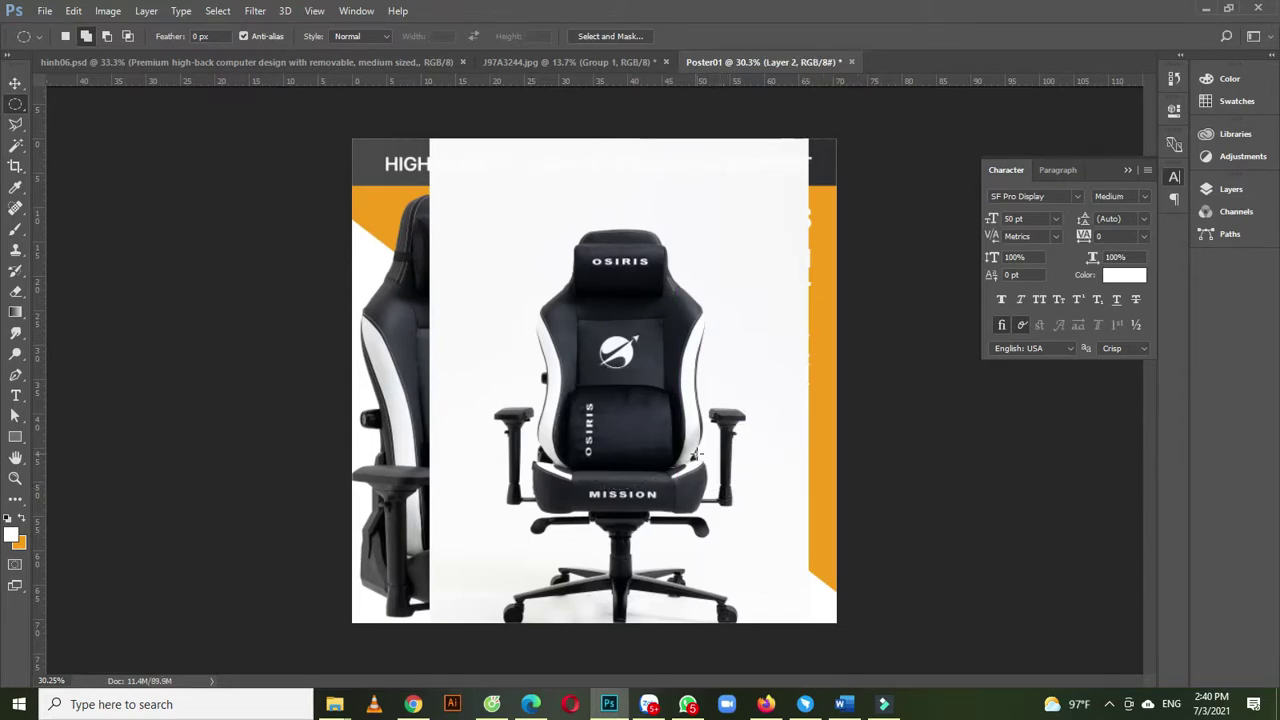
- Delete the placed J97A3234 photo layer and move the circular cushion cutout to the poster's lower right, beside the armrest
click(15, 82)
drag(686, 252, 686, 252)
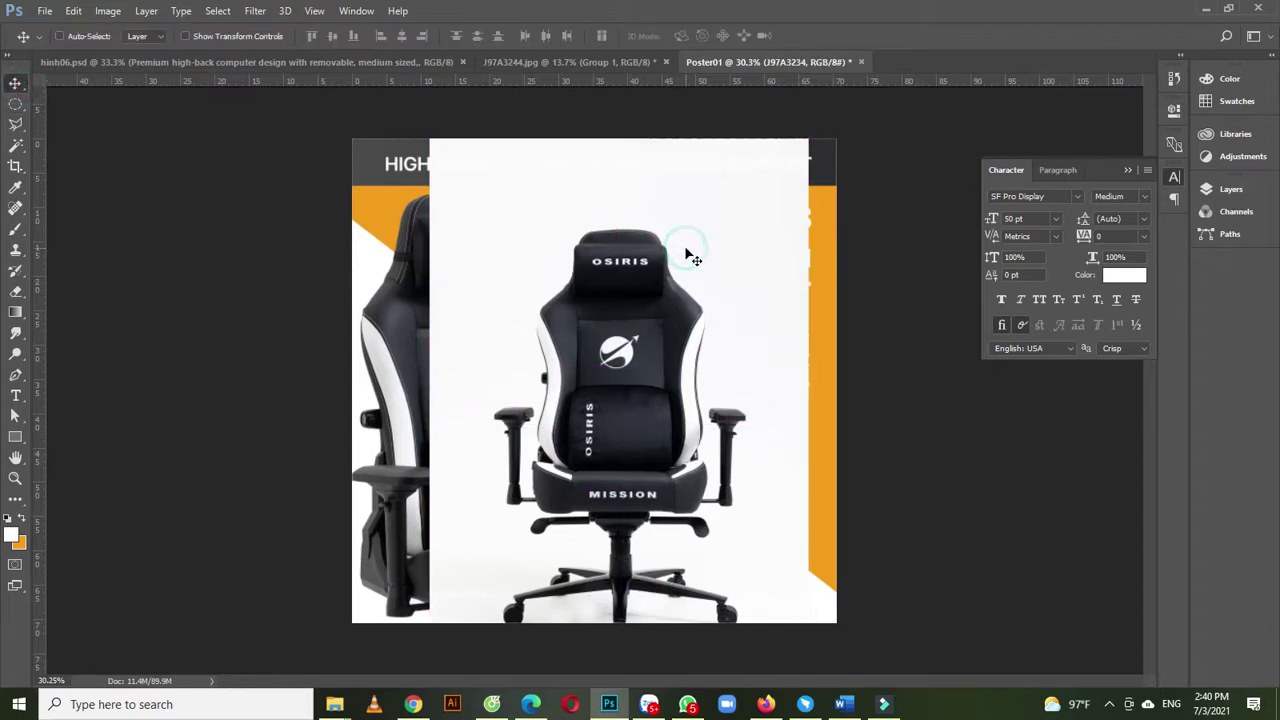
key(Delete)
drag(613, 431, 770, 500)
- Enlarge the circular cushion cutout slightly with Free Transform and adjust its position on the orange edge
key(ctrl+t)
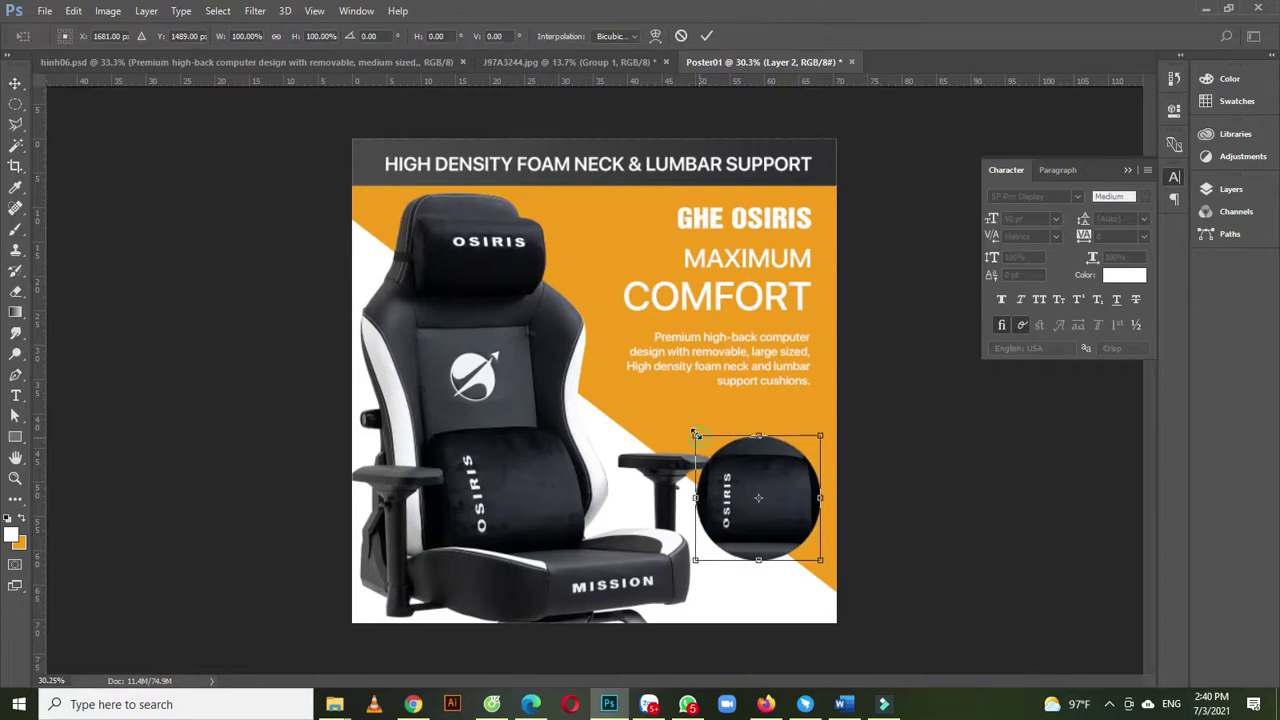
drag(694, 433, 689, 429)
drag(762, 474, 764, 477)
key(Return)
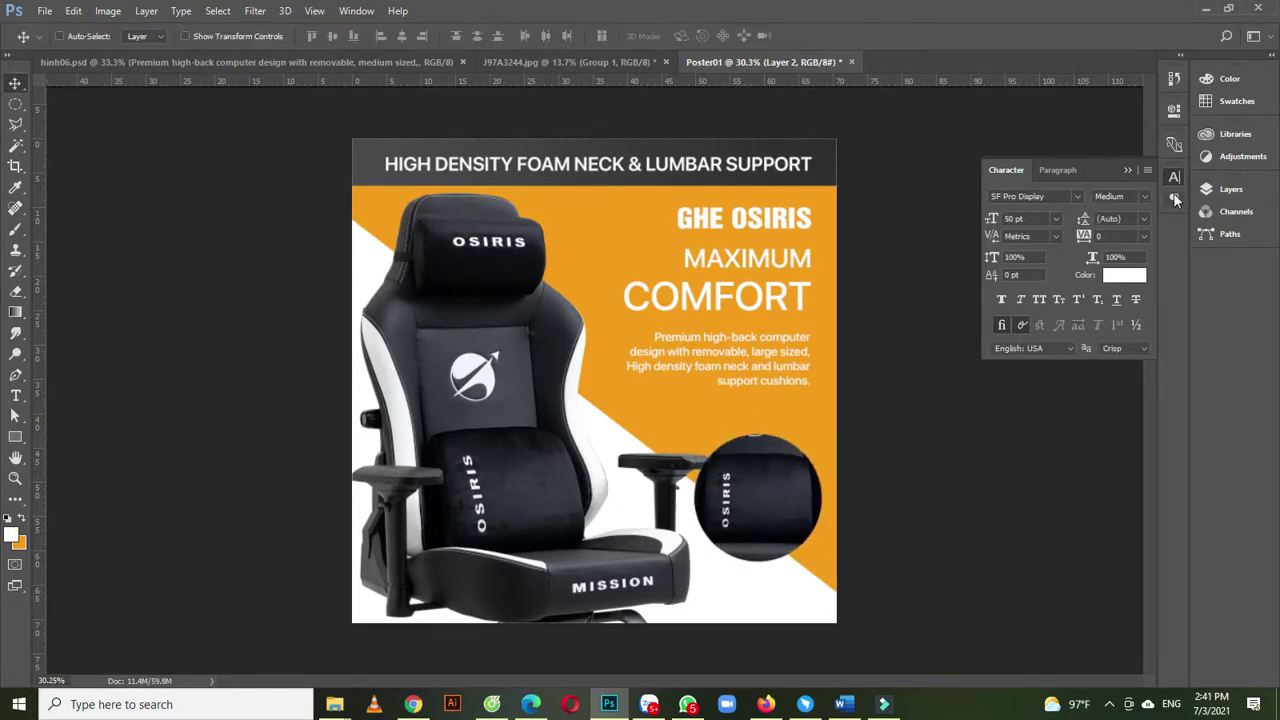
- Add a white 6 px outside Stroke layer style to the circular cushion cutout on Layer 2
click(1231, 189)
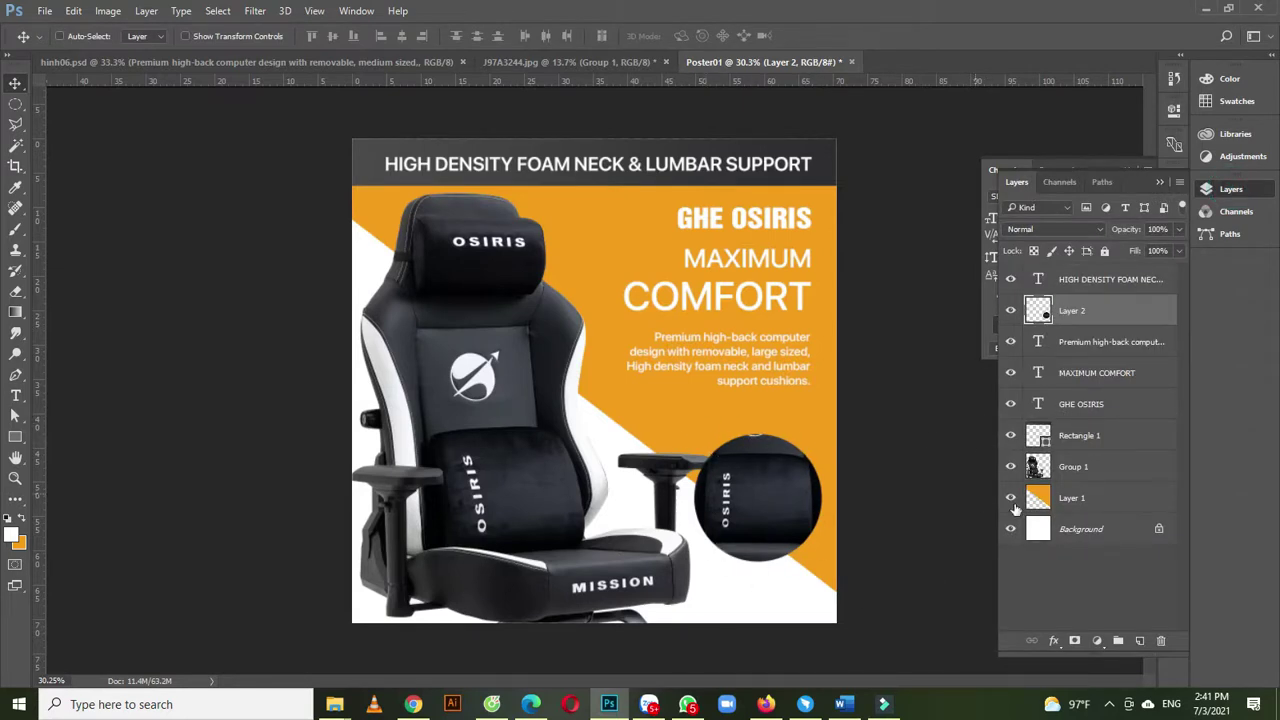
click(1054, 641)
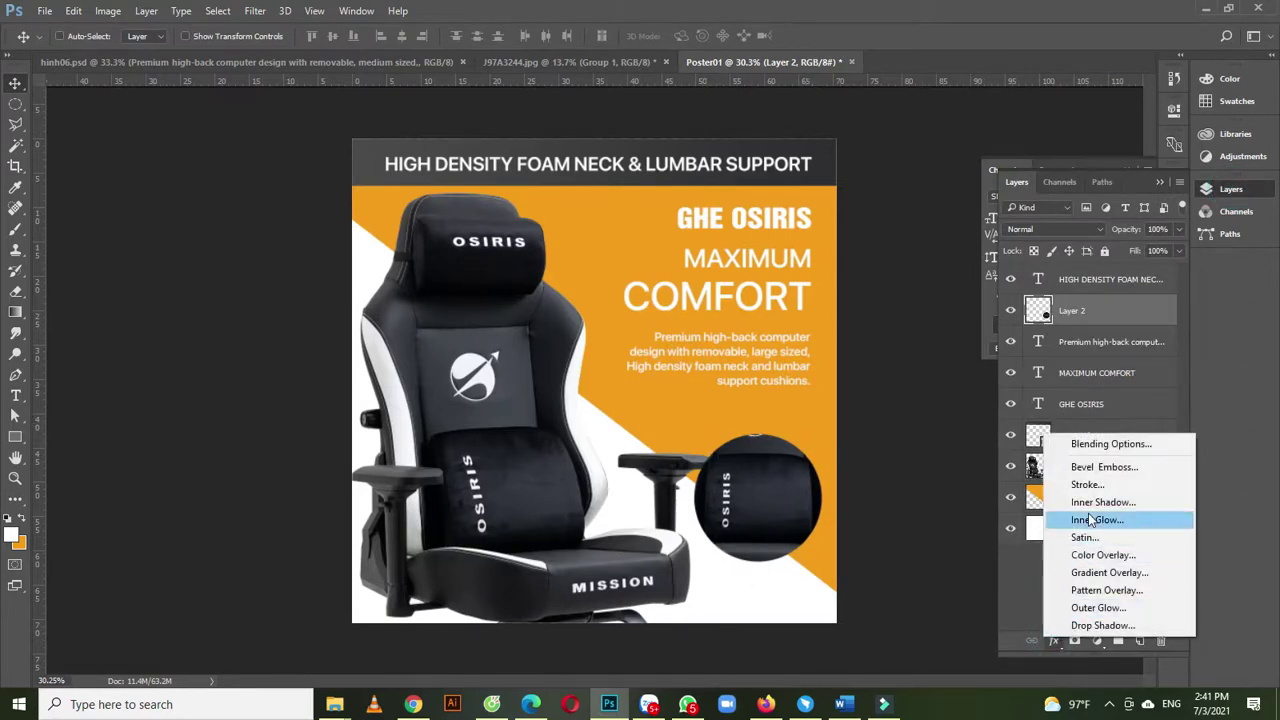
click(1054, 643)
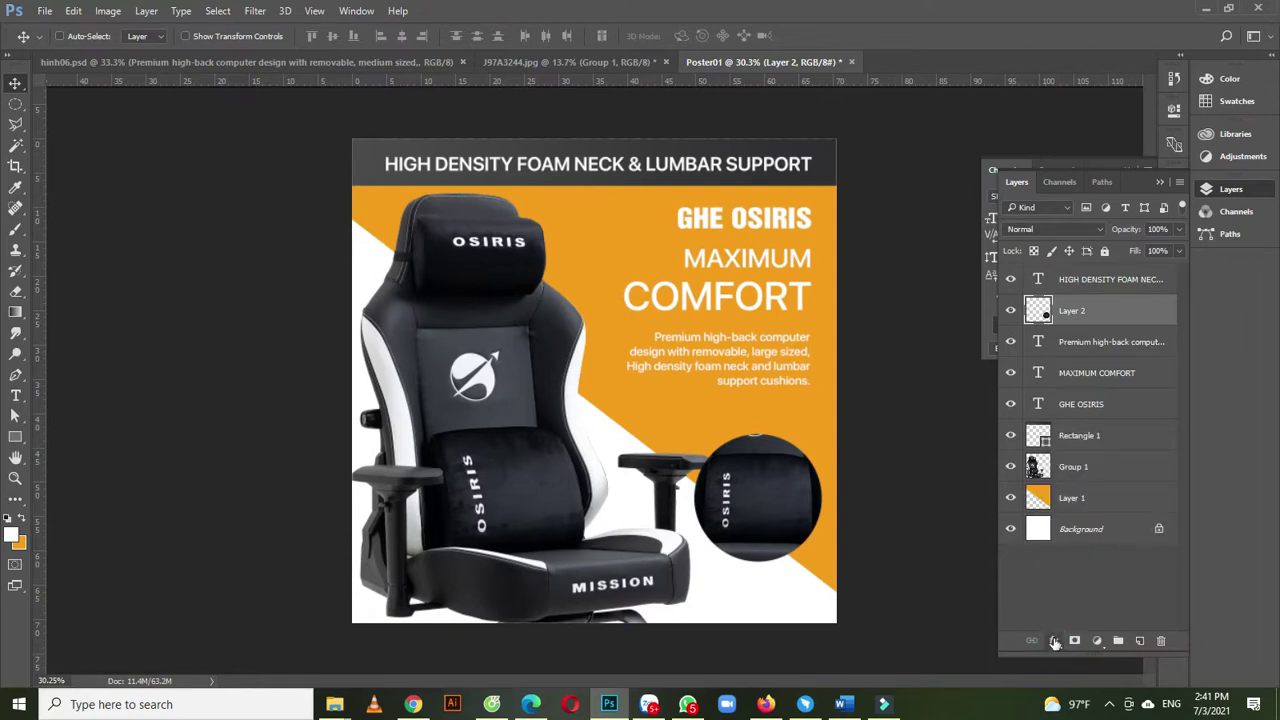
click(1054, 642)
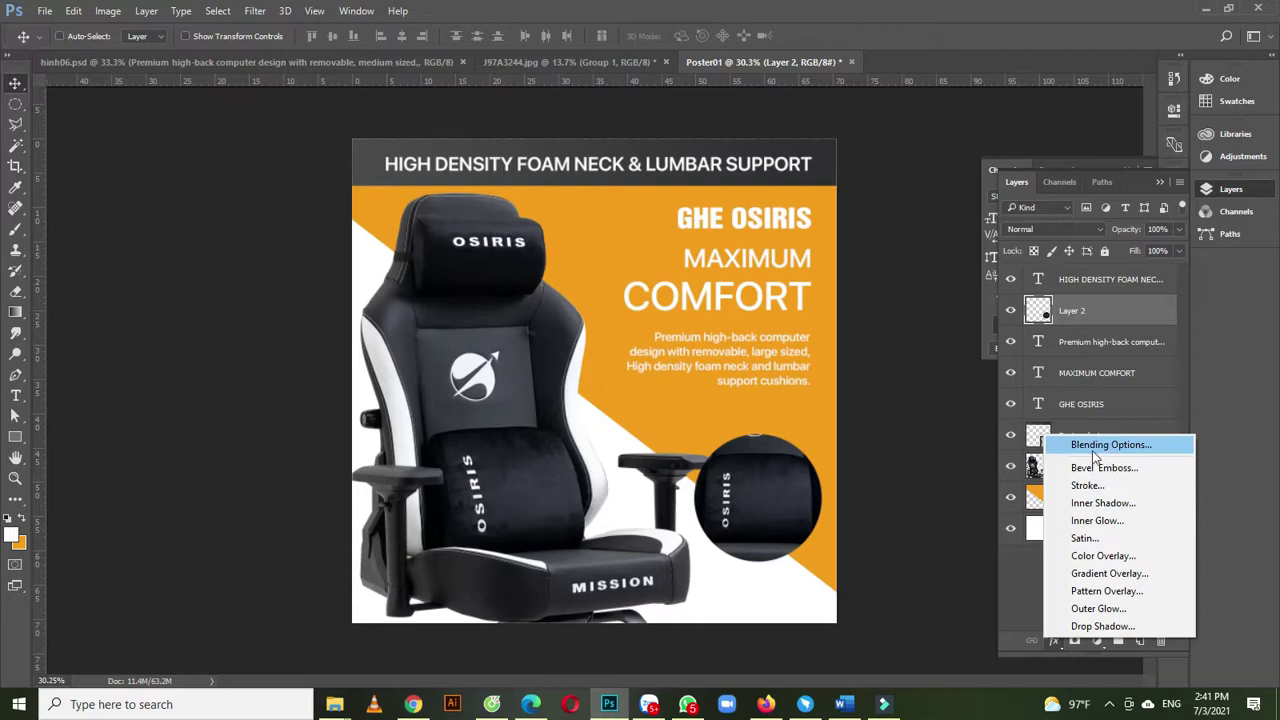
click(983, 480)
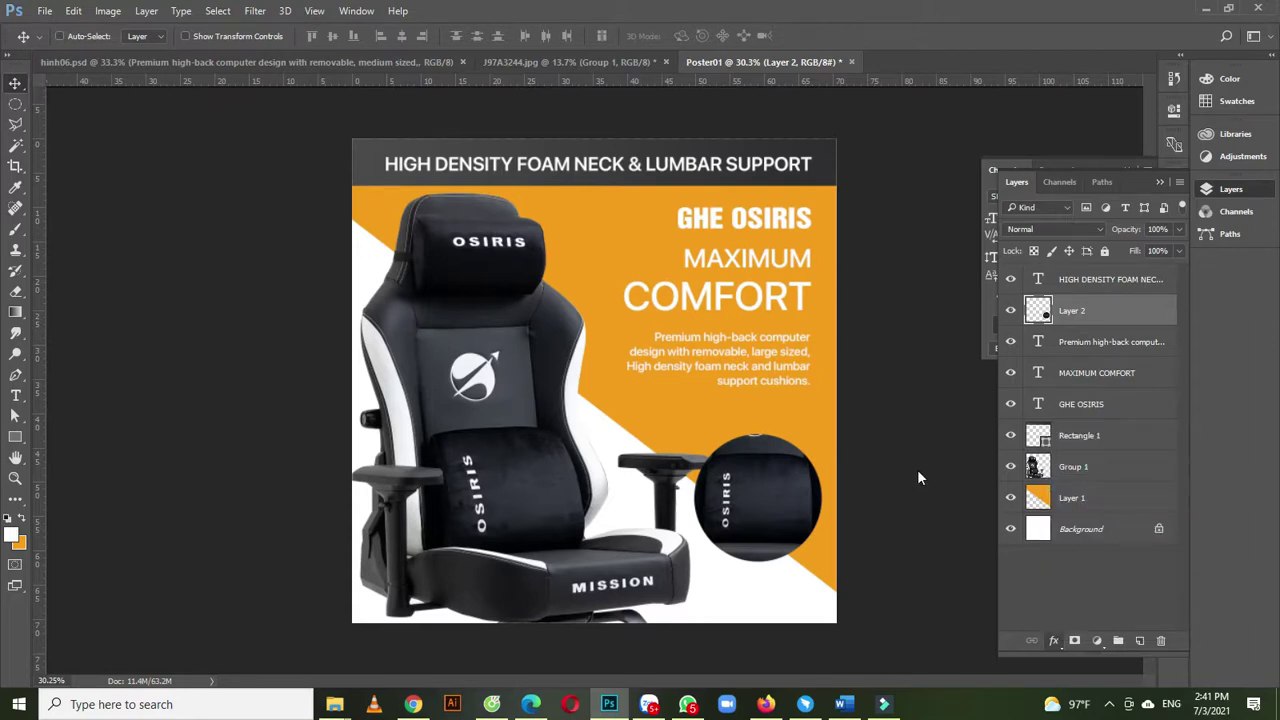
drag(637, 125, 429, 100)
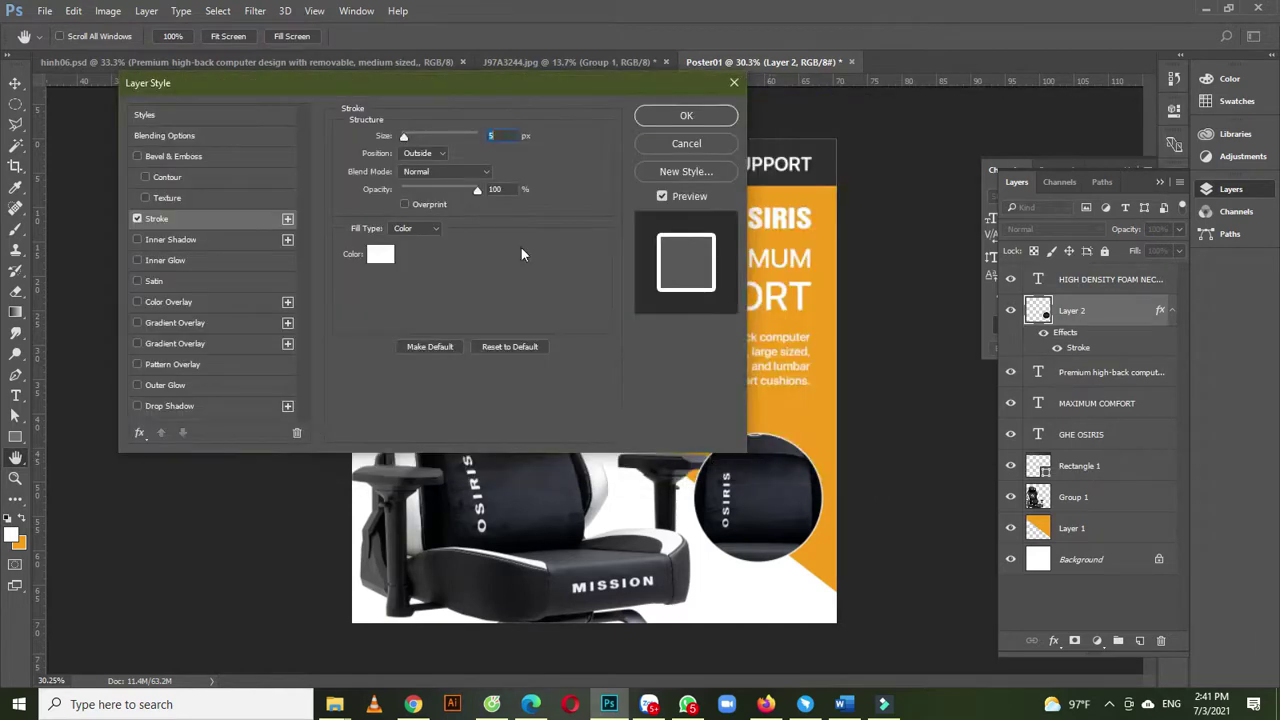
text(6)
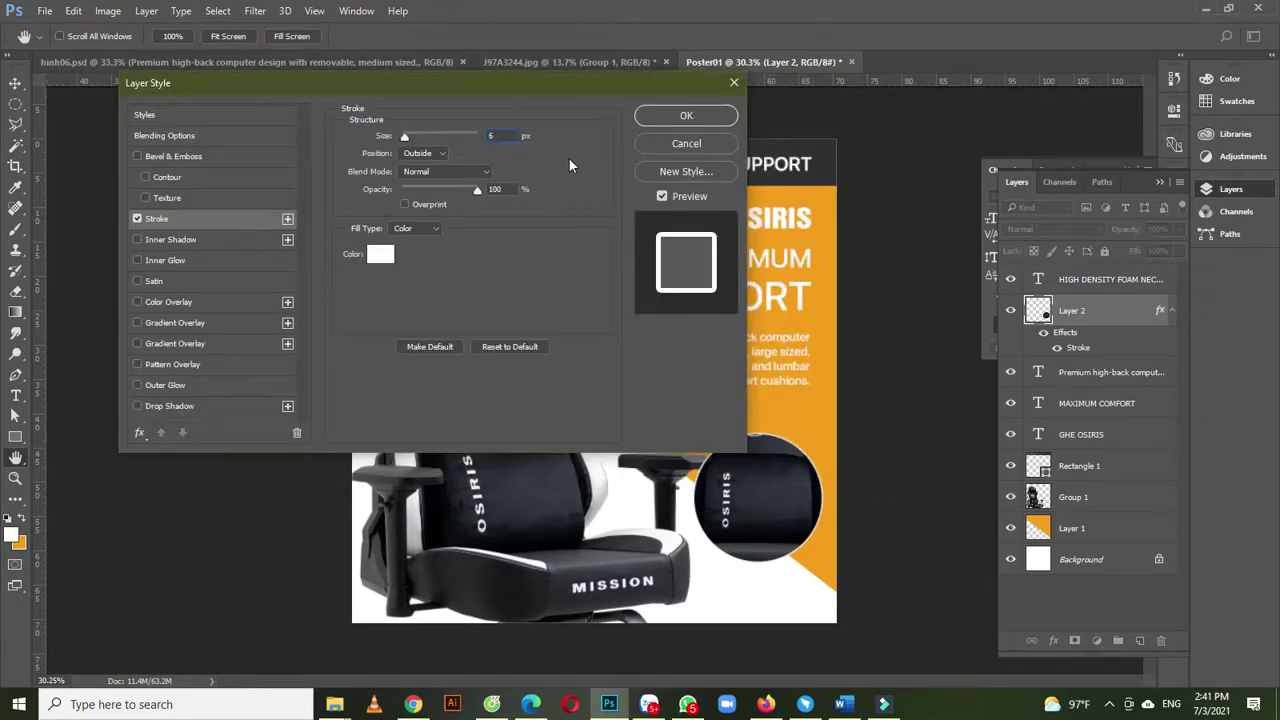
click(660, 117)
- Move the chair cutout slightly to the right on the poster with the Move tool
click(16, 82)
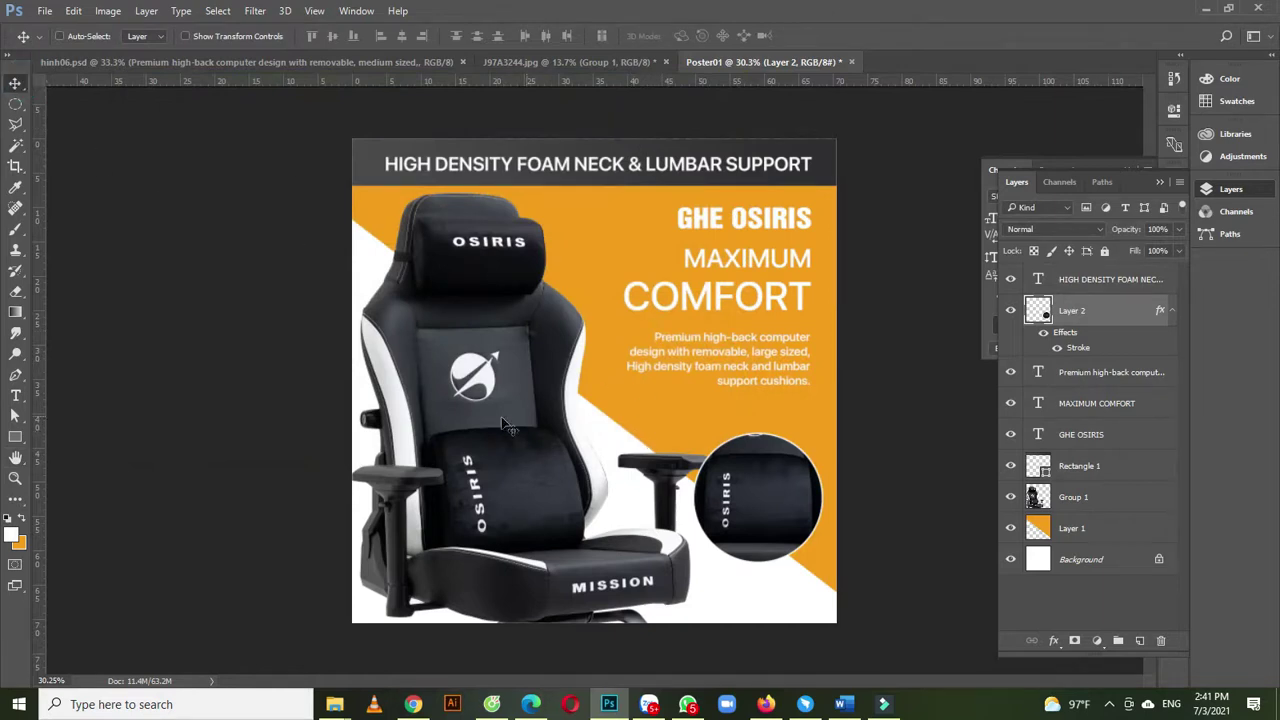
mouse_move(460, 430)
mouse_down()
mouse_move(448, 424)
mouse_move(470, 435)
mouse_up()
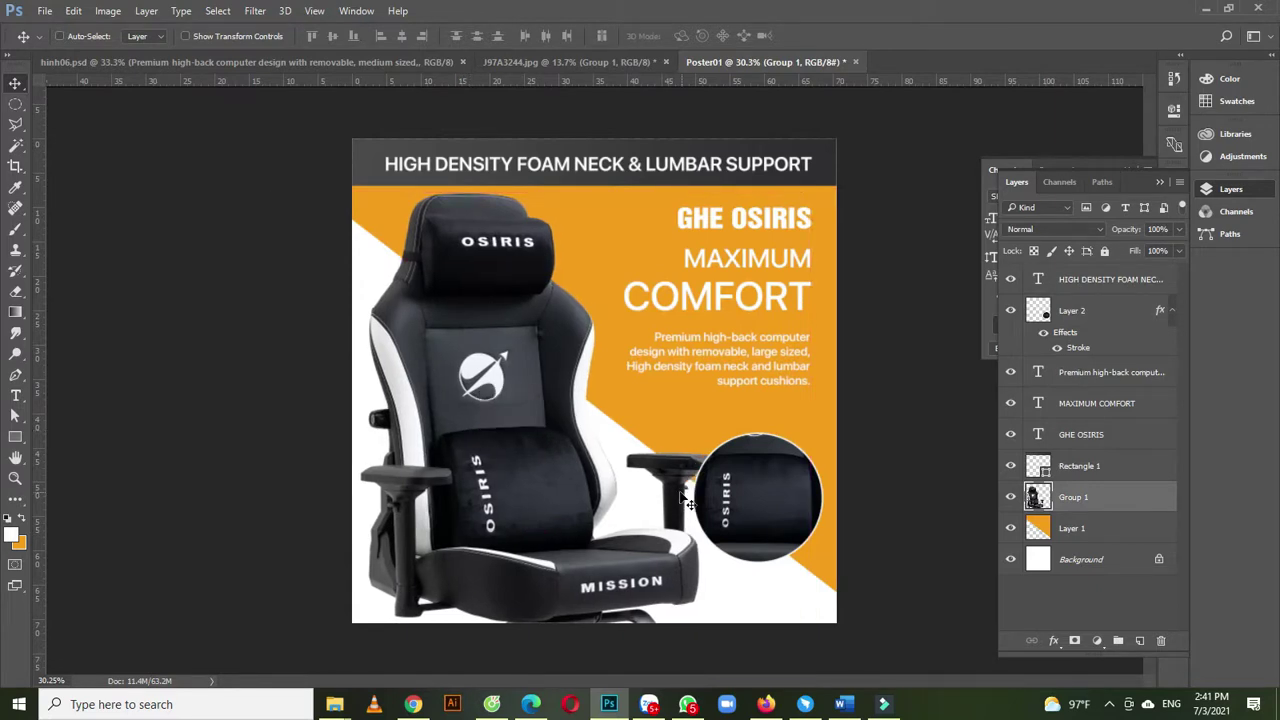
- Scale the HIGH DENSITY FOAM NECK & LUMBAR SUPPORT header text down to about 89.5% and keep it centred in the dark bar
click(610, 168)
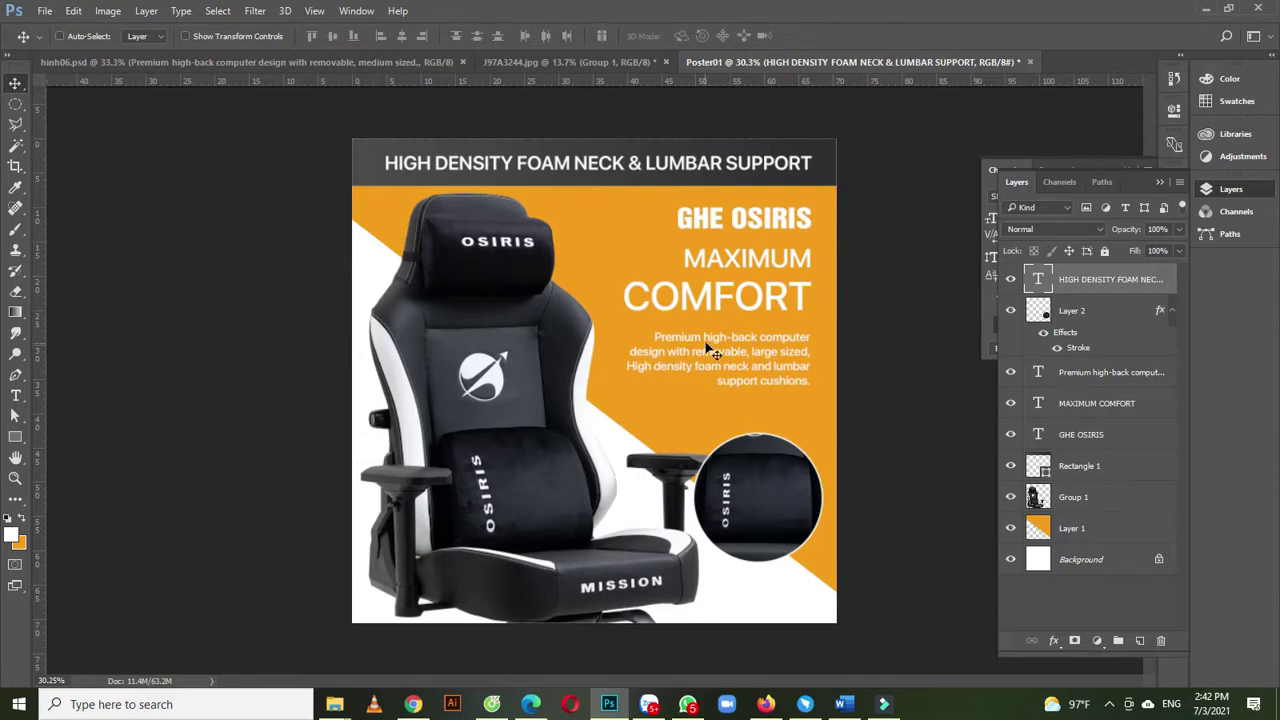
key(ctrl+t)
drag(812, 152, 784, 157)
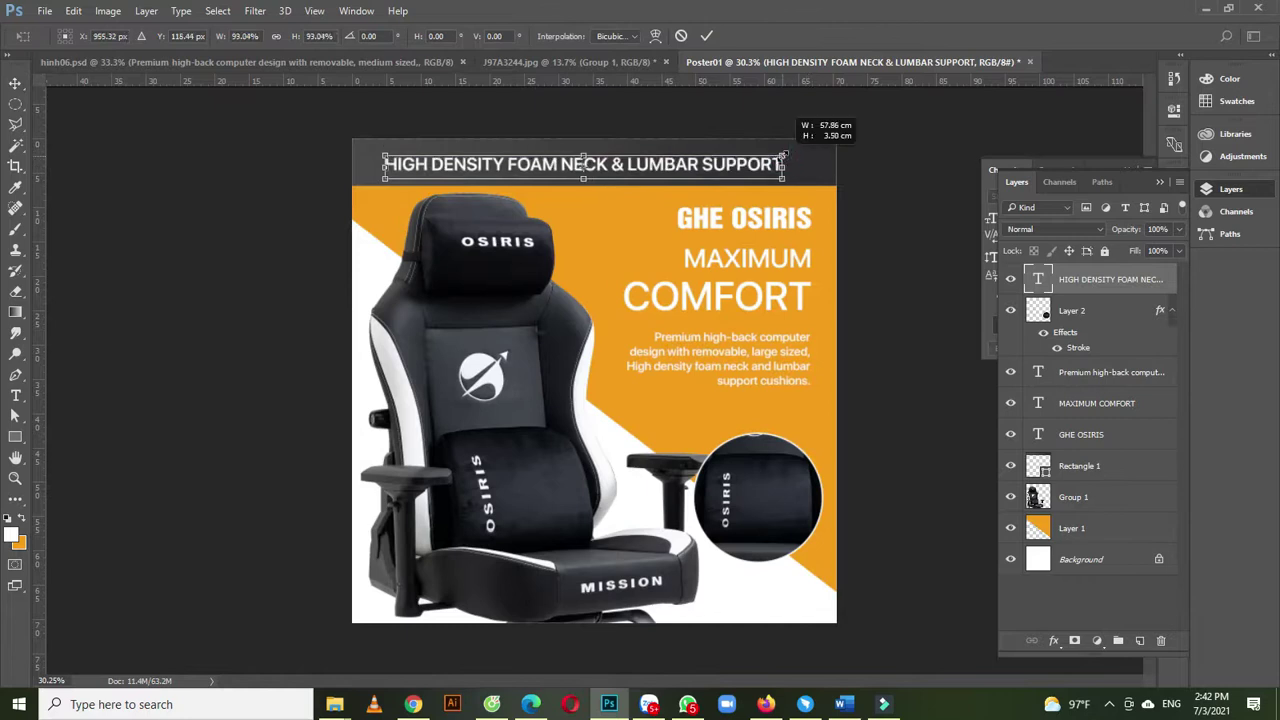
drag(384, 168, 400, 167)
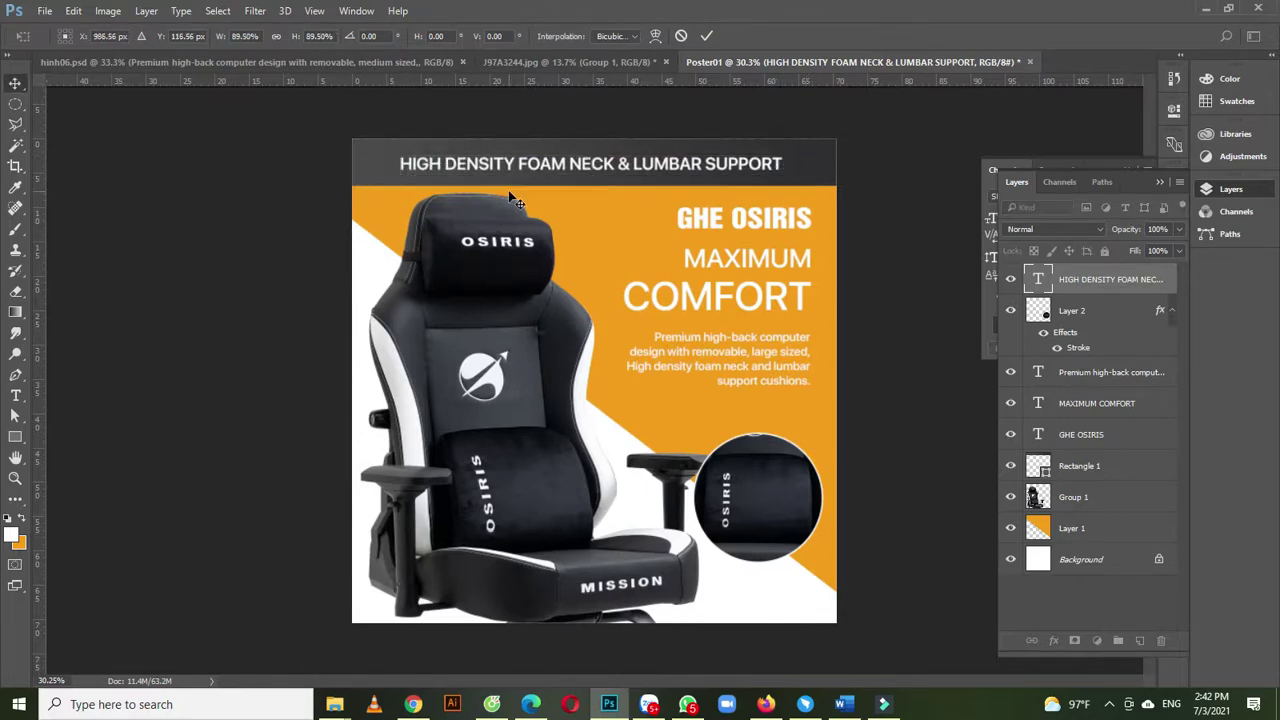
key(Return)
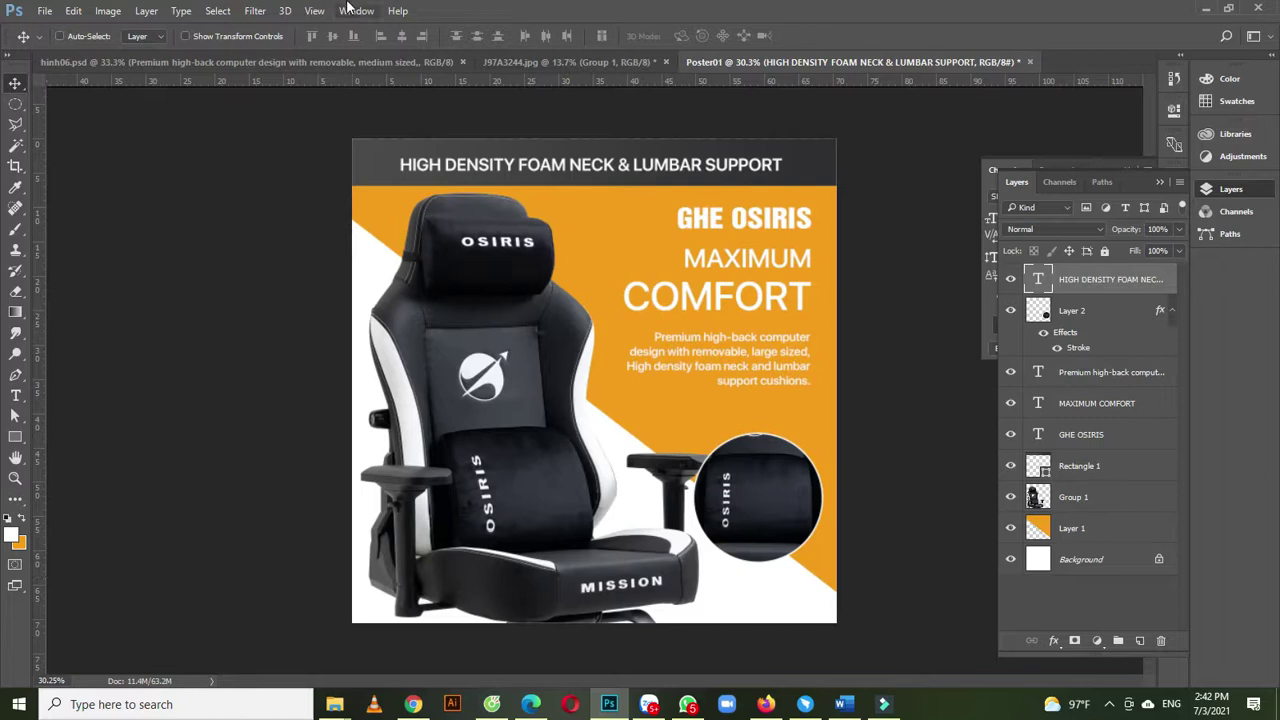
- Copy the circular hand-on-foam image from hinh06.psd into Poster01, scale it down and place it over the cushion circle's lower right edge
drag(790, 606, 770, 480)
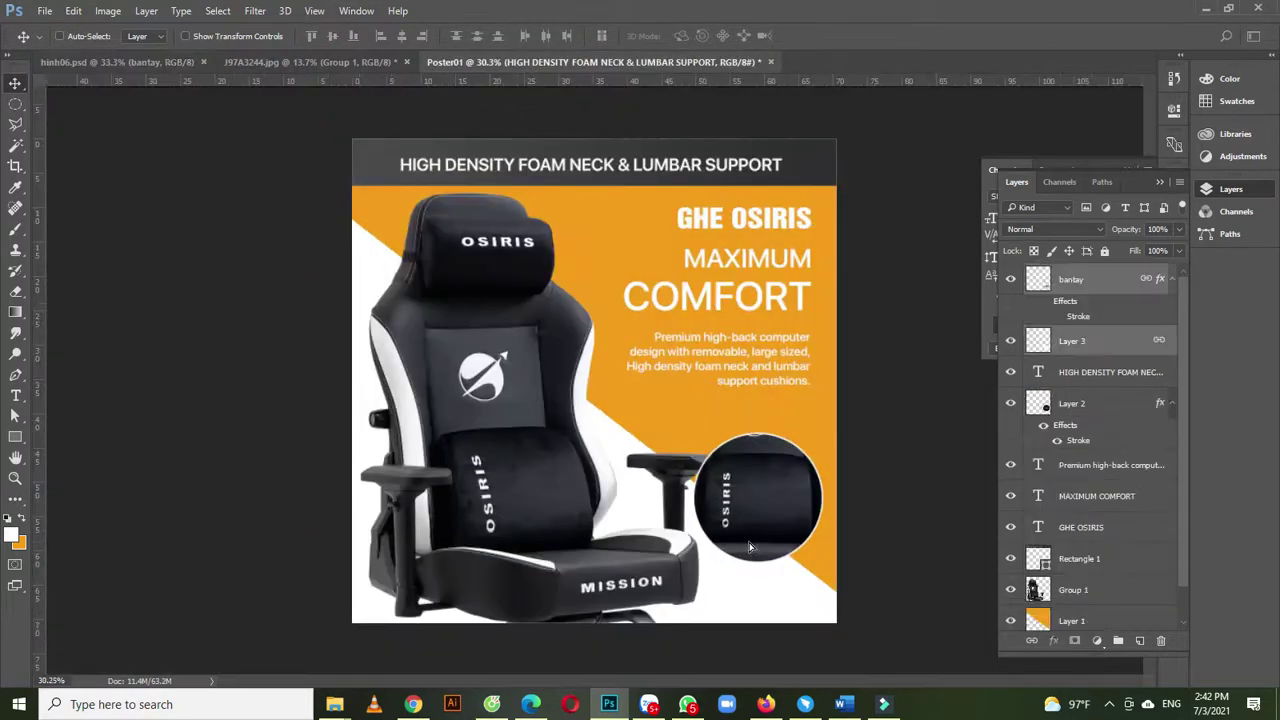
key(ctrl+t)
drag(740, 527, 781, 571)
key(Return)
- Set the character tracking of the whole MAXIMUM COMFORT text to 100
double_click(665, 306)
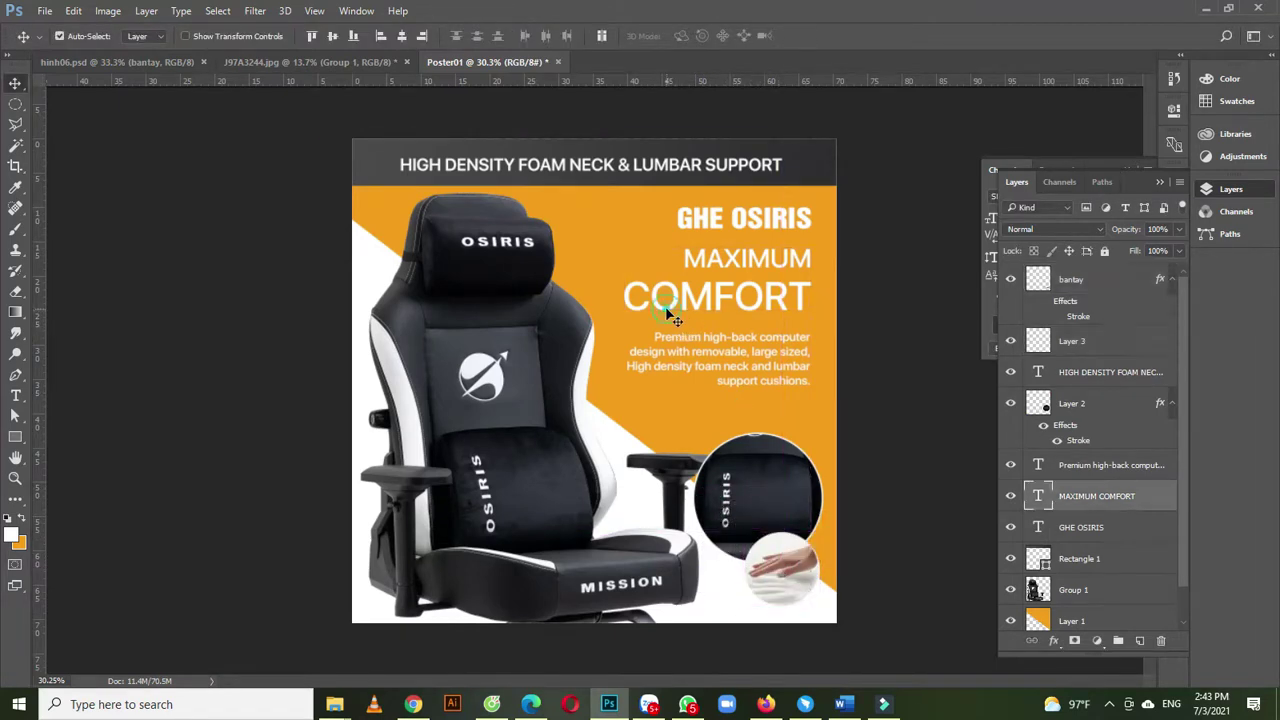
drag(625, 297, 763, 298)
drag(680, 253, 831, 295)
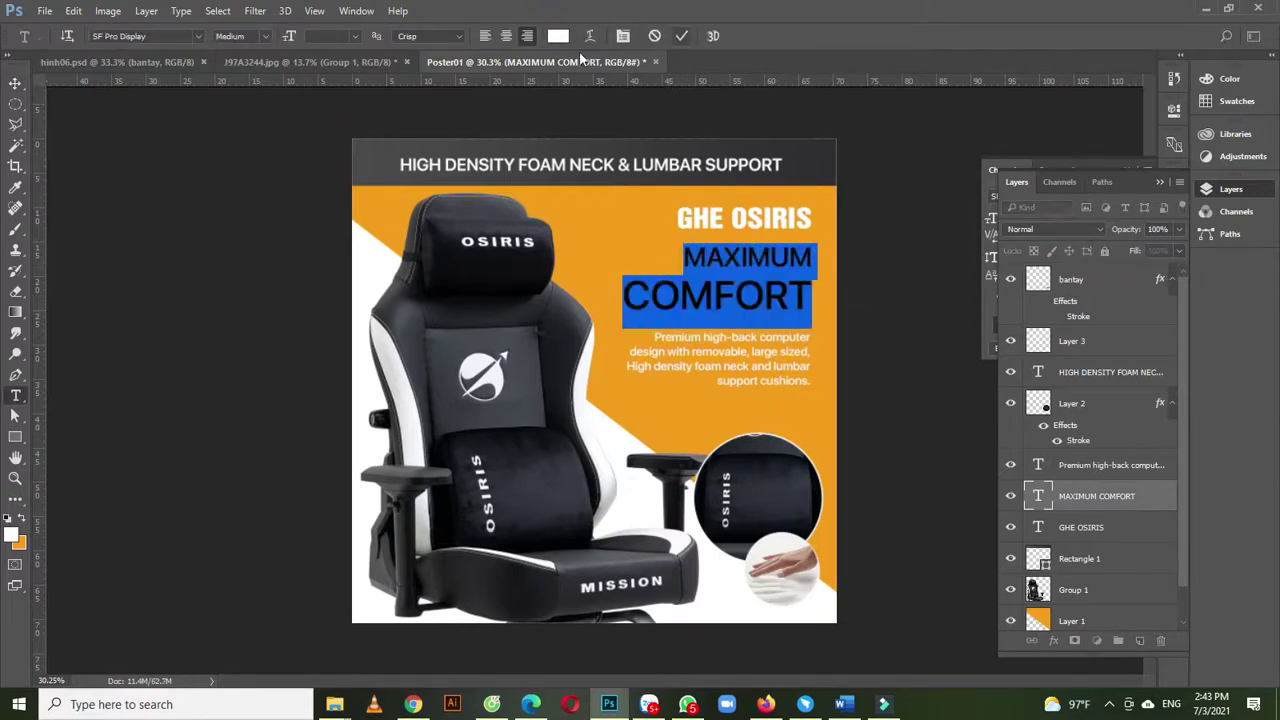
click(1160, 182)
drag(1084, 236, 1104, 237)
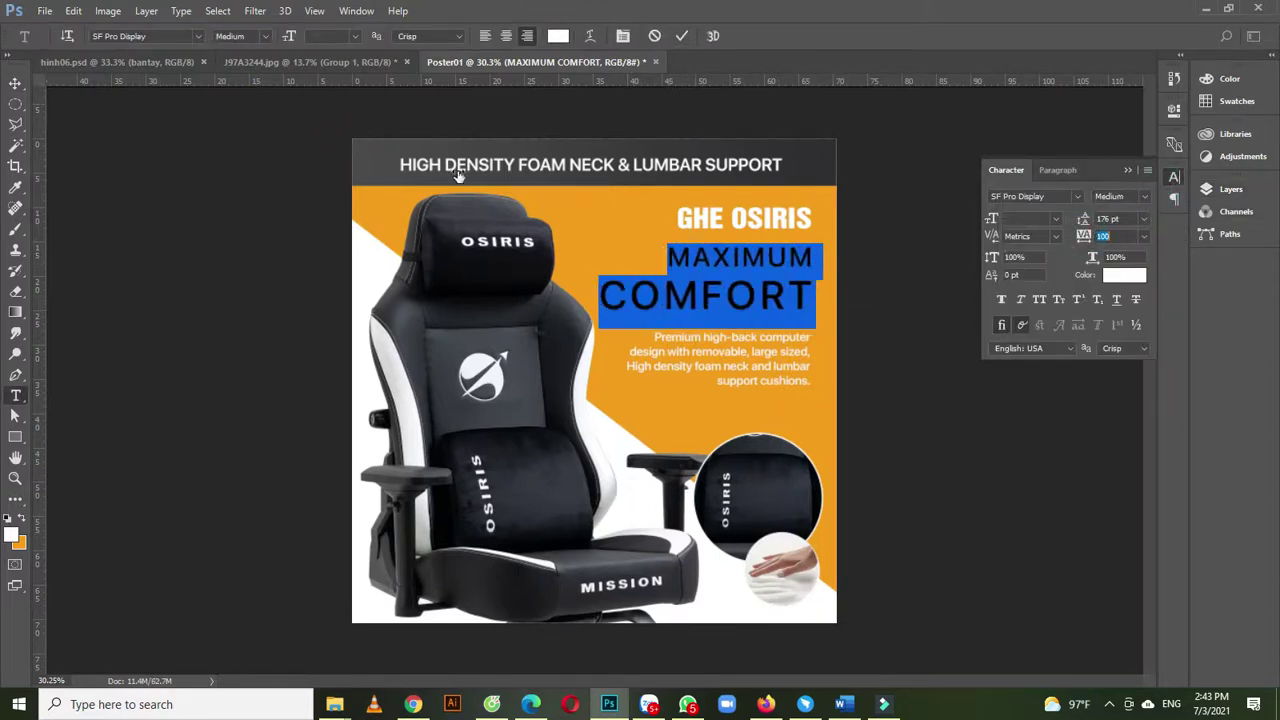
click(16, 82)
- Compare the heading with hinh06.psd and enlarge the font size of the word MAXIMUM in Poster01 slightly
click(90, 62)
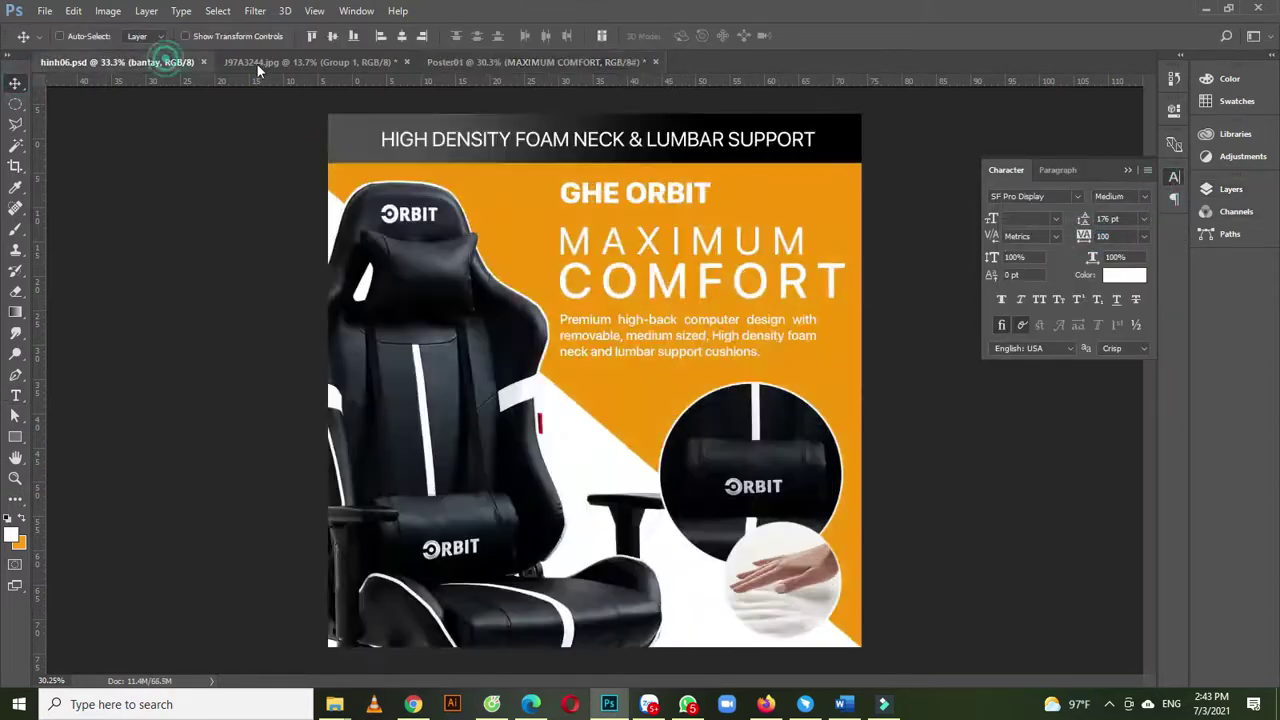
click(586, 64)
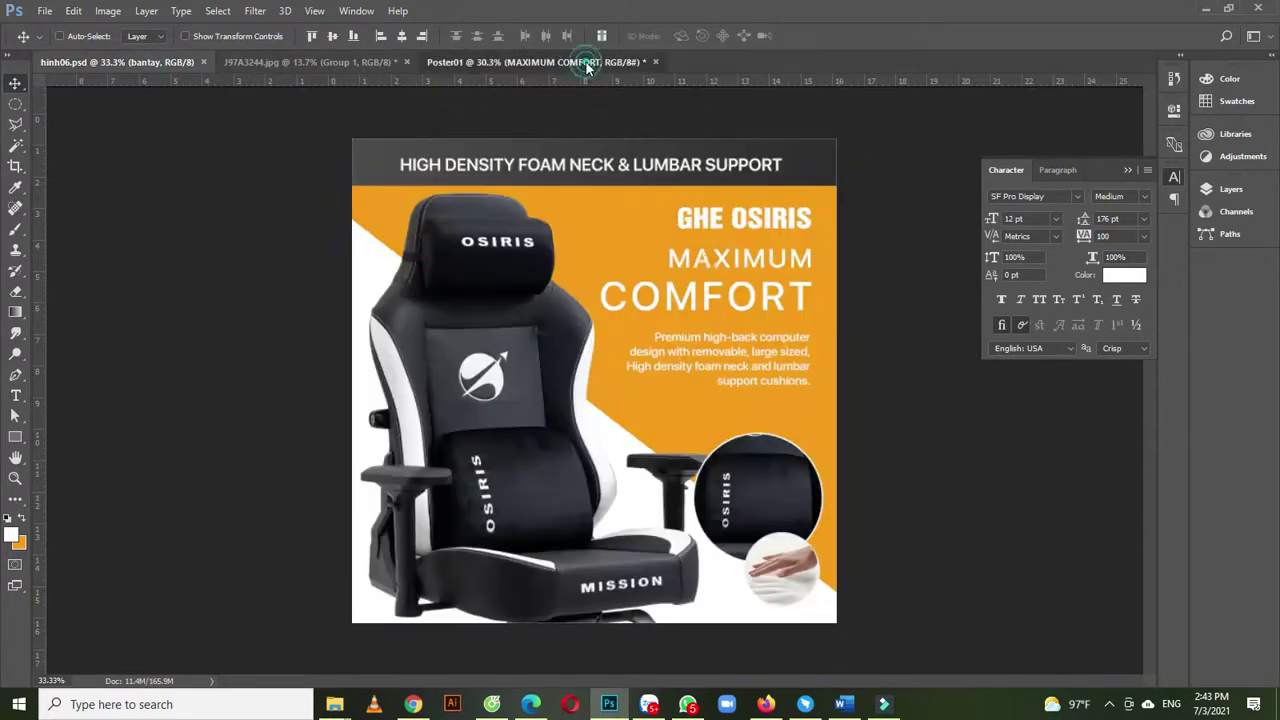
double_click(716, 260)
double_click(716, 260)
drag(290, 37, 318, 38)
click(15, 83)
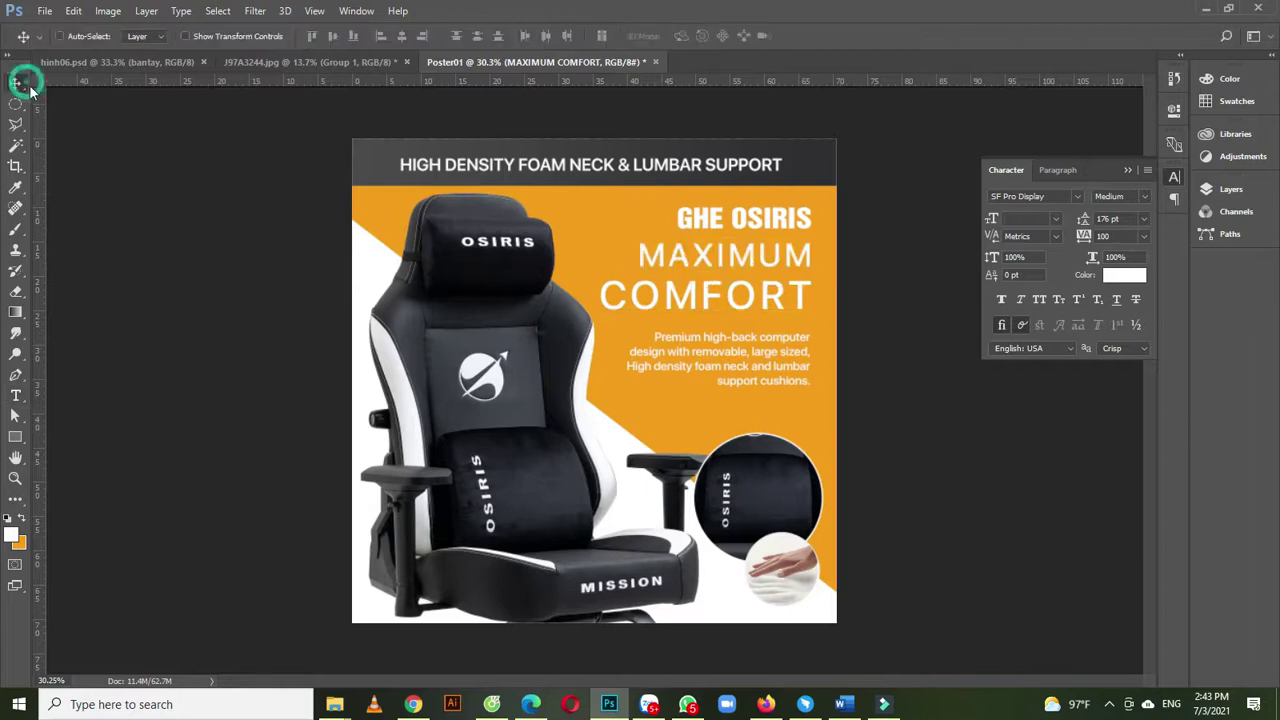
- Nudge the description paragraph to line up with the heading's right edge and lower it slightly below COMFORT
ctrl+click(785, 380)
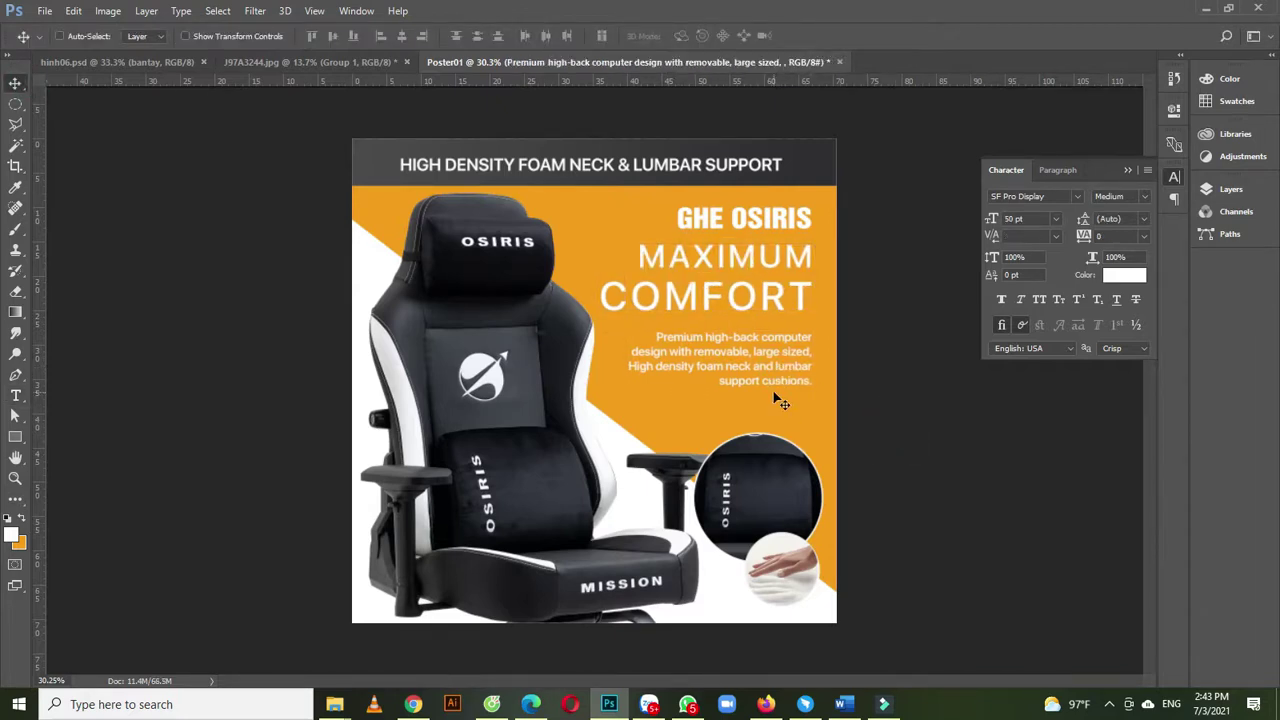
key(Down)
key(Down)
key(Down)
click(885, 706)
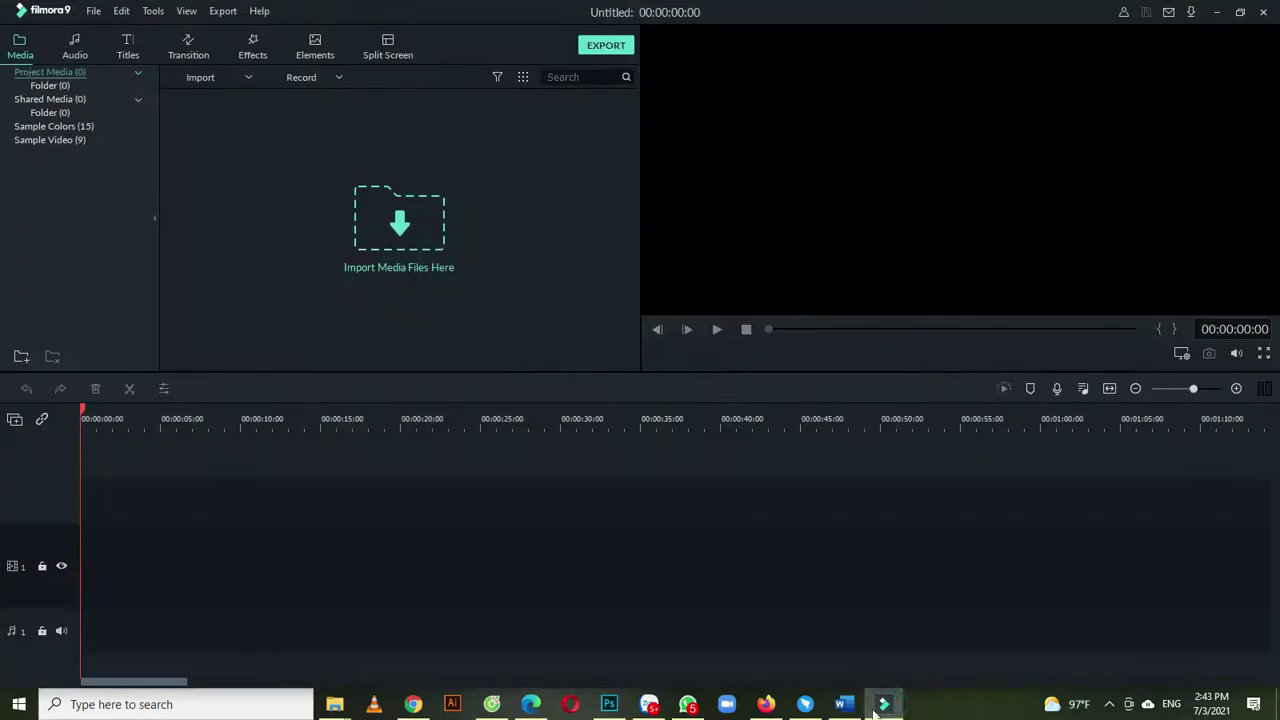
click(609, 704)
click(885, 704)
click(1108, 704)
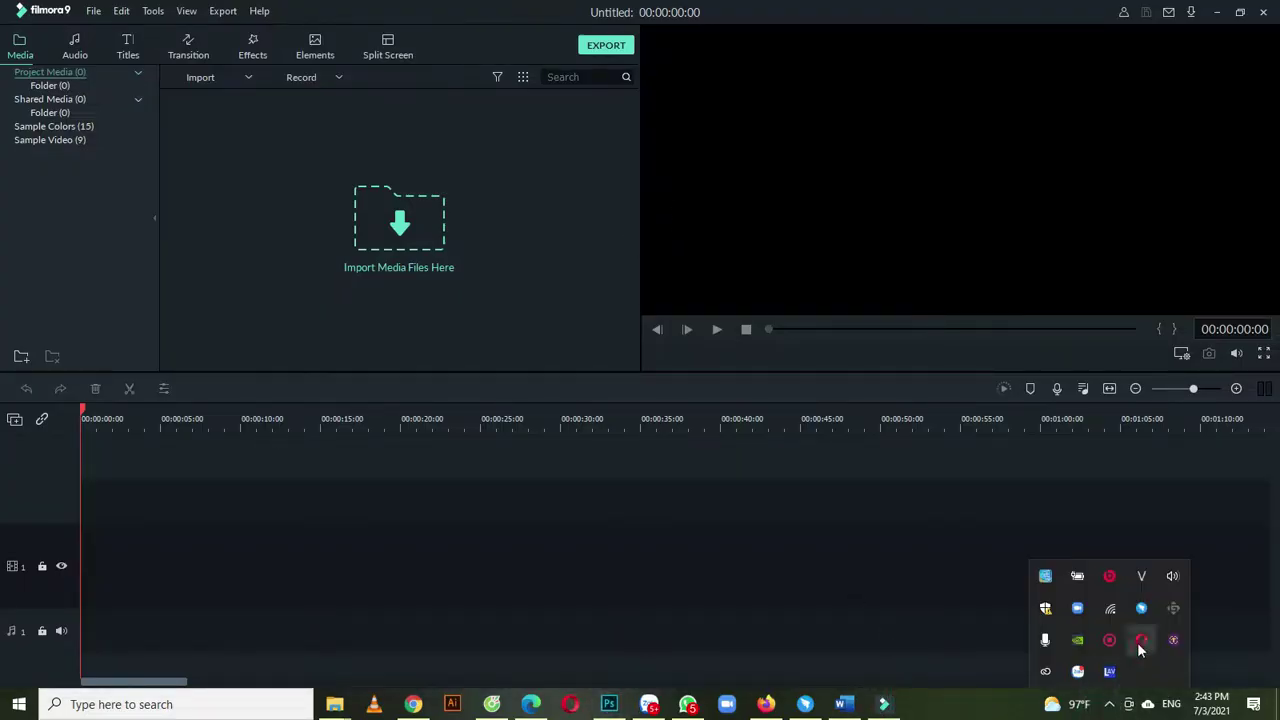